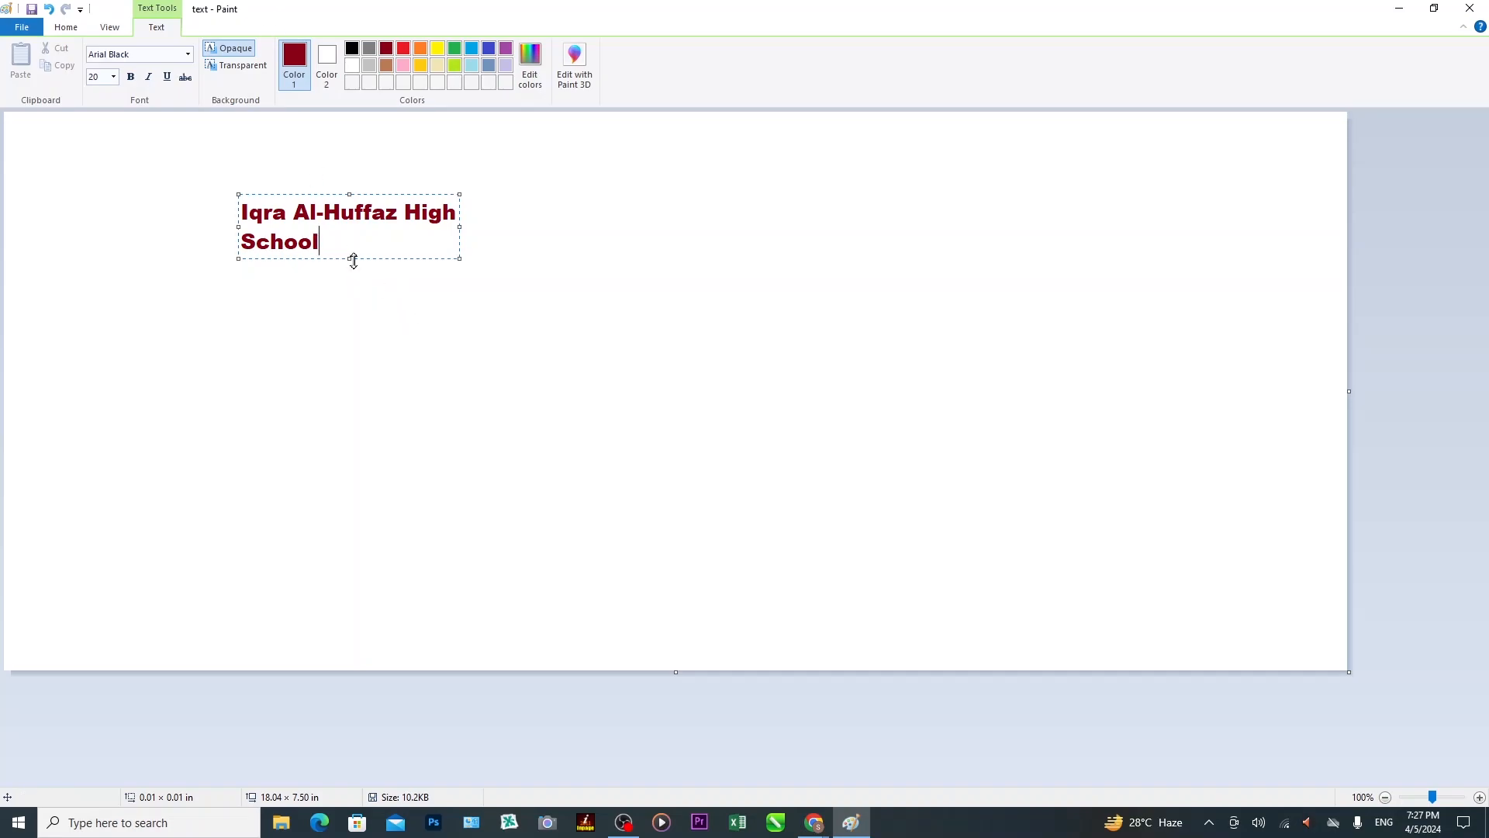
# Widen and shorten the text box to fit the title on one line, and zoom to 200%.
pyautogui.moveTo(460, 227); pyautogui.dragTo(545, 228)
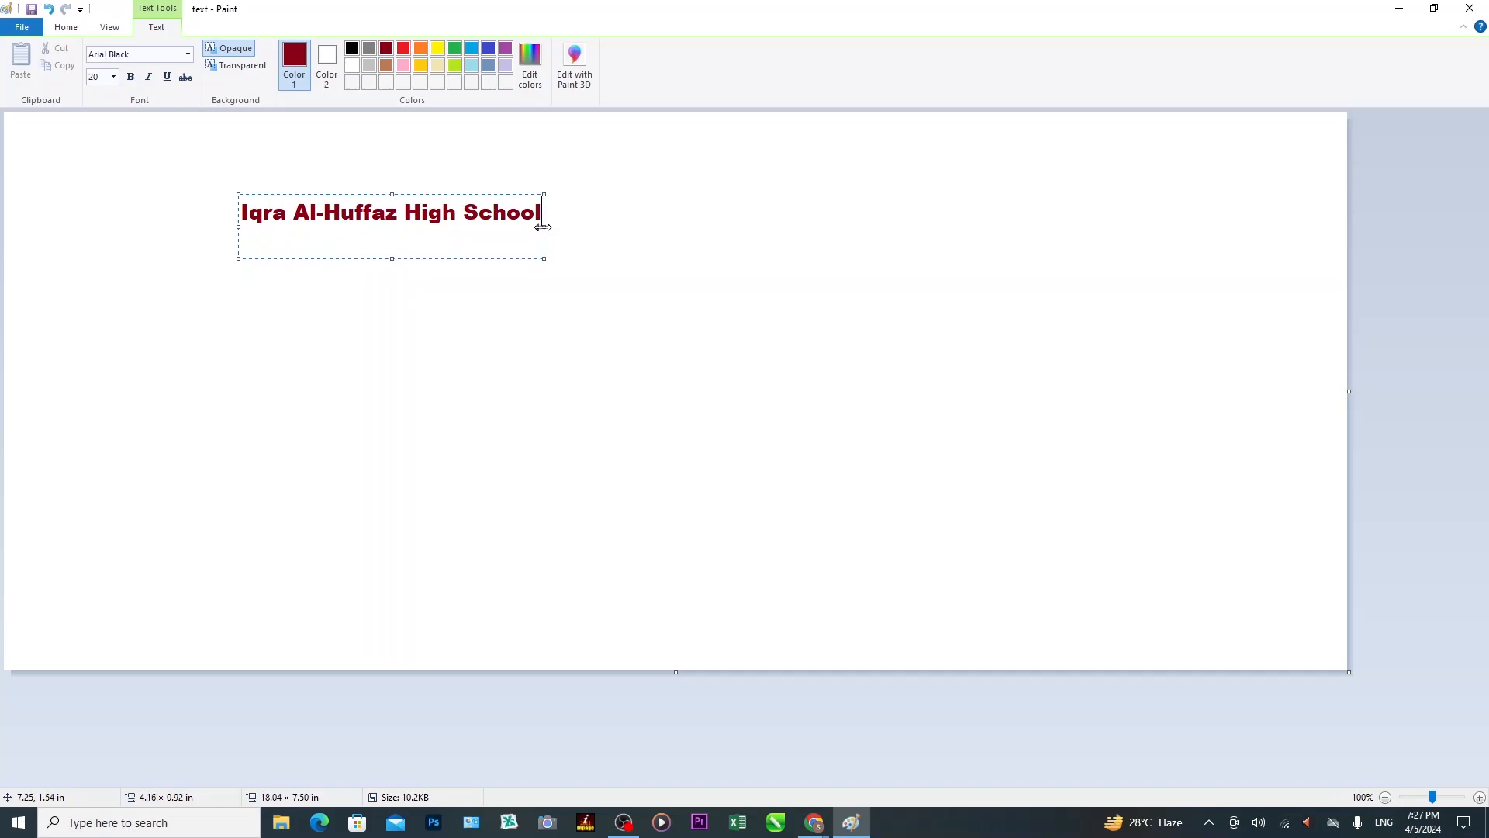
pyautogui.click(394, 249)
pyautogui.moveTo(392, 259); pyautogui.dragTo(393, 233)
pyautogui.click(1439, 803)
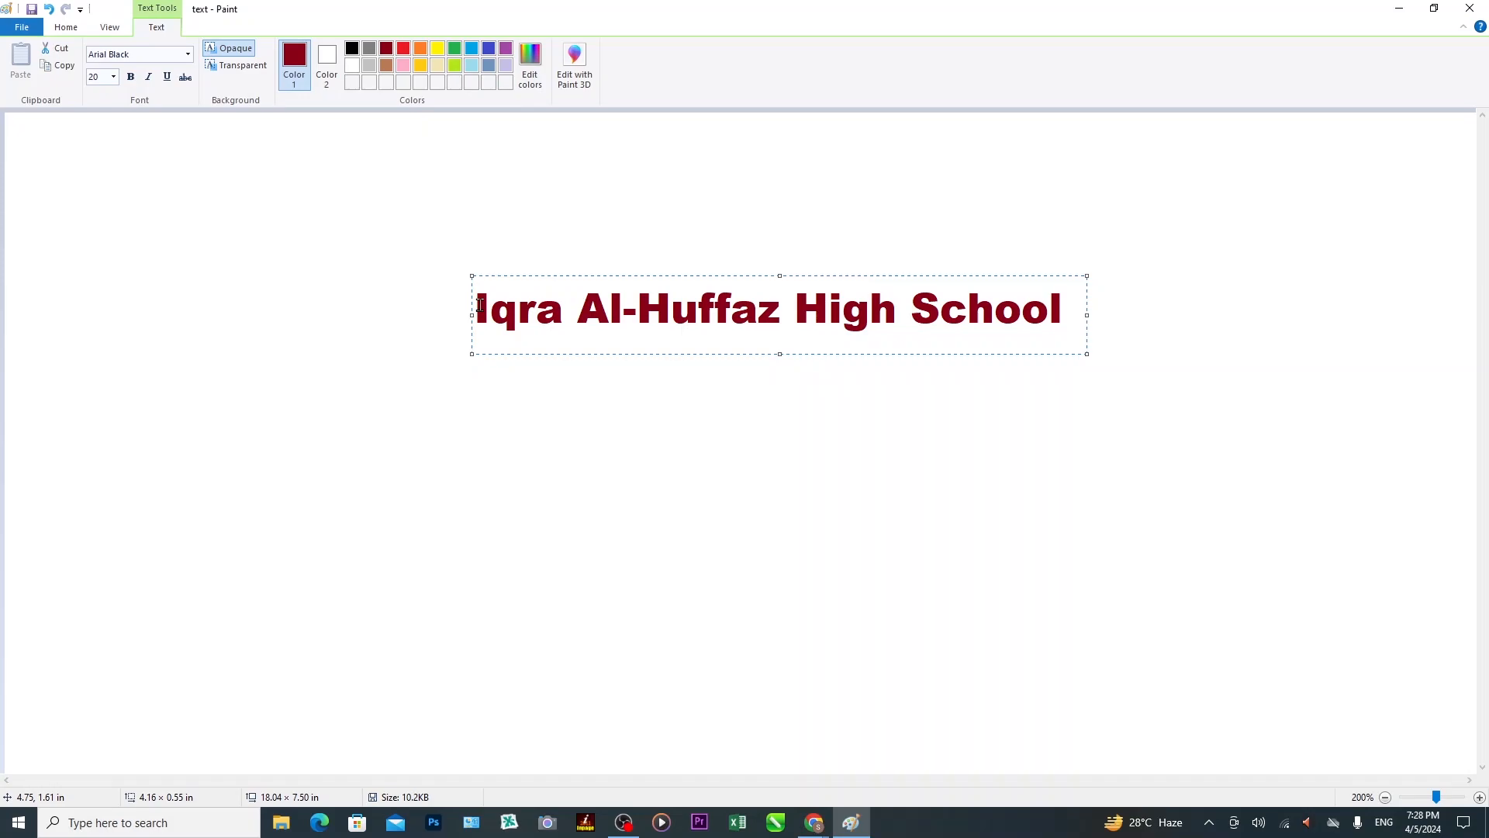
# Select the school name and set its font to Book Antiqua, after briefly trying Aharoni.
pyautogui.moveTo(481, 305); pyautogui.dragTo(1070, 320)
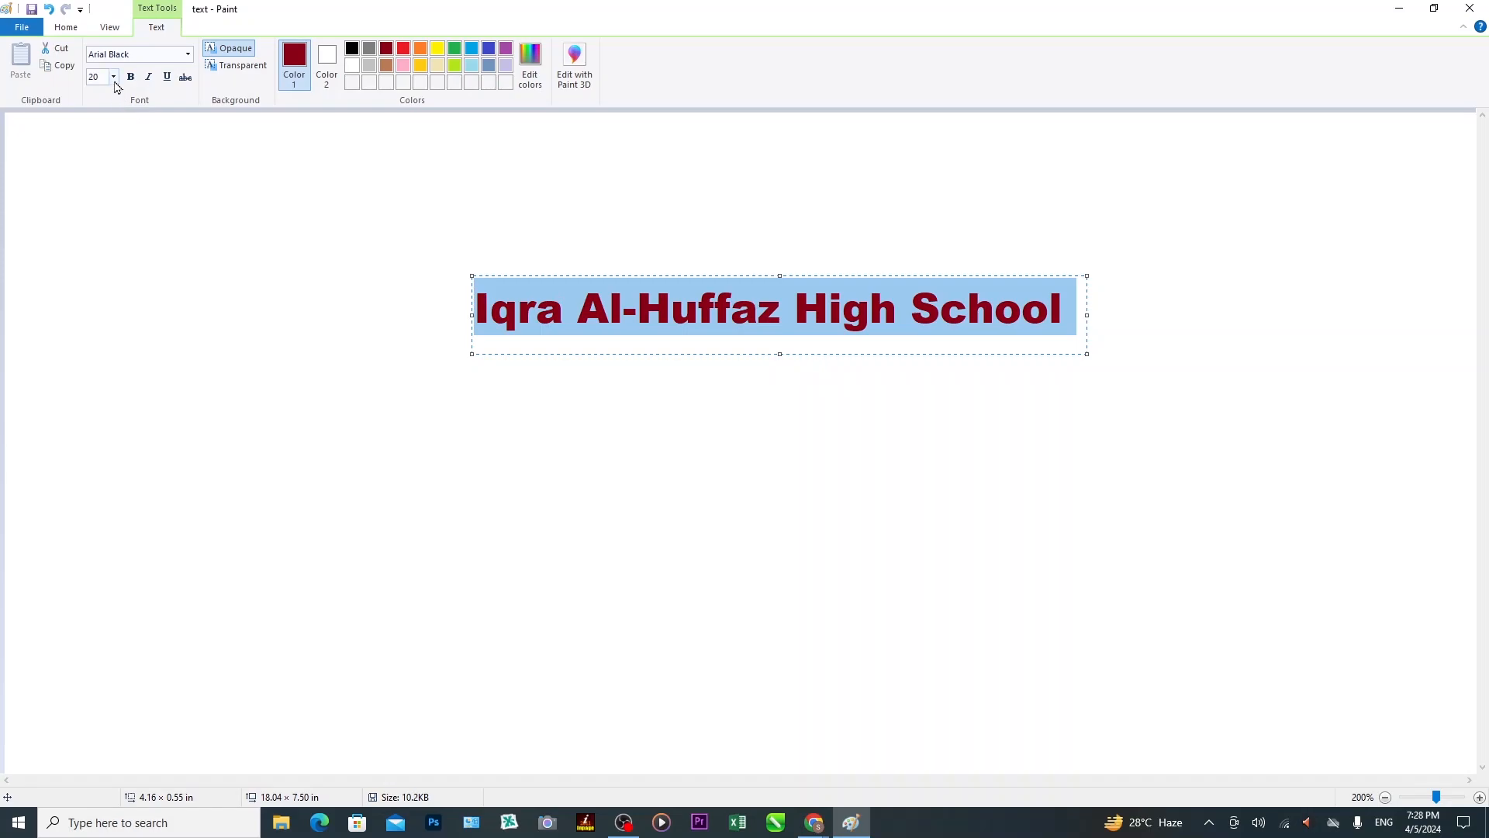
pyautogui.click(188, 56)
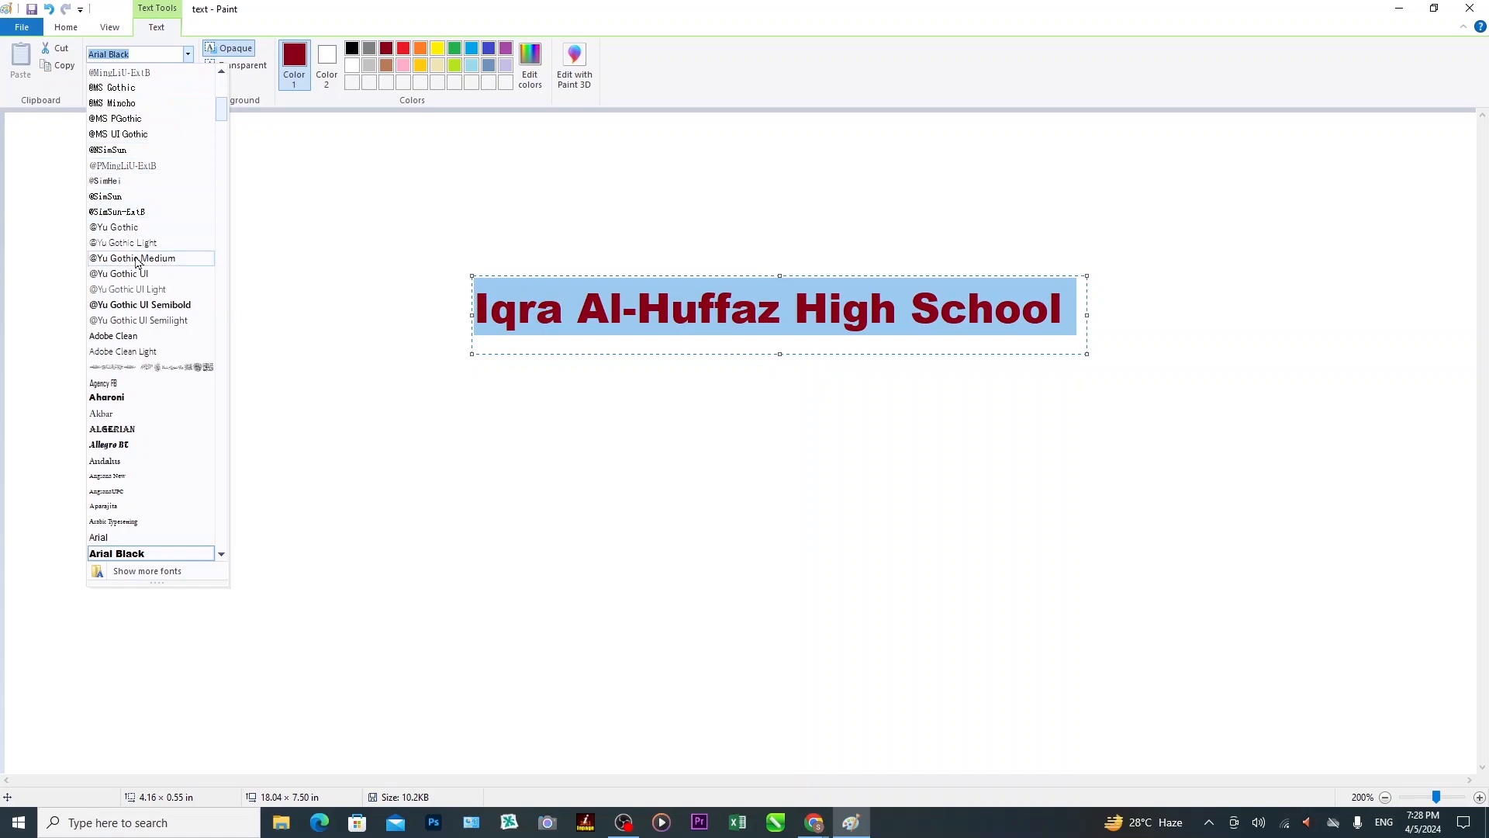
pyautogui.click(133, 405)
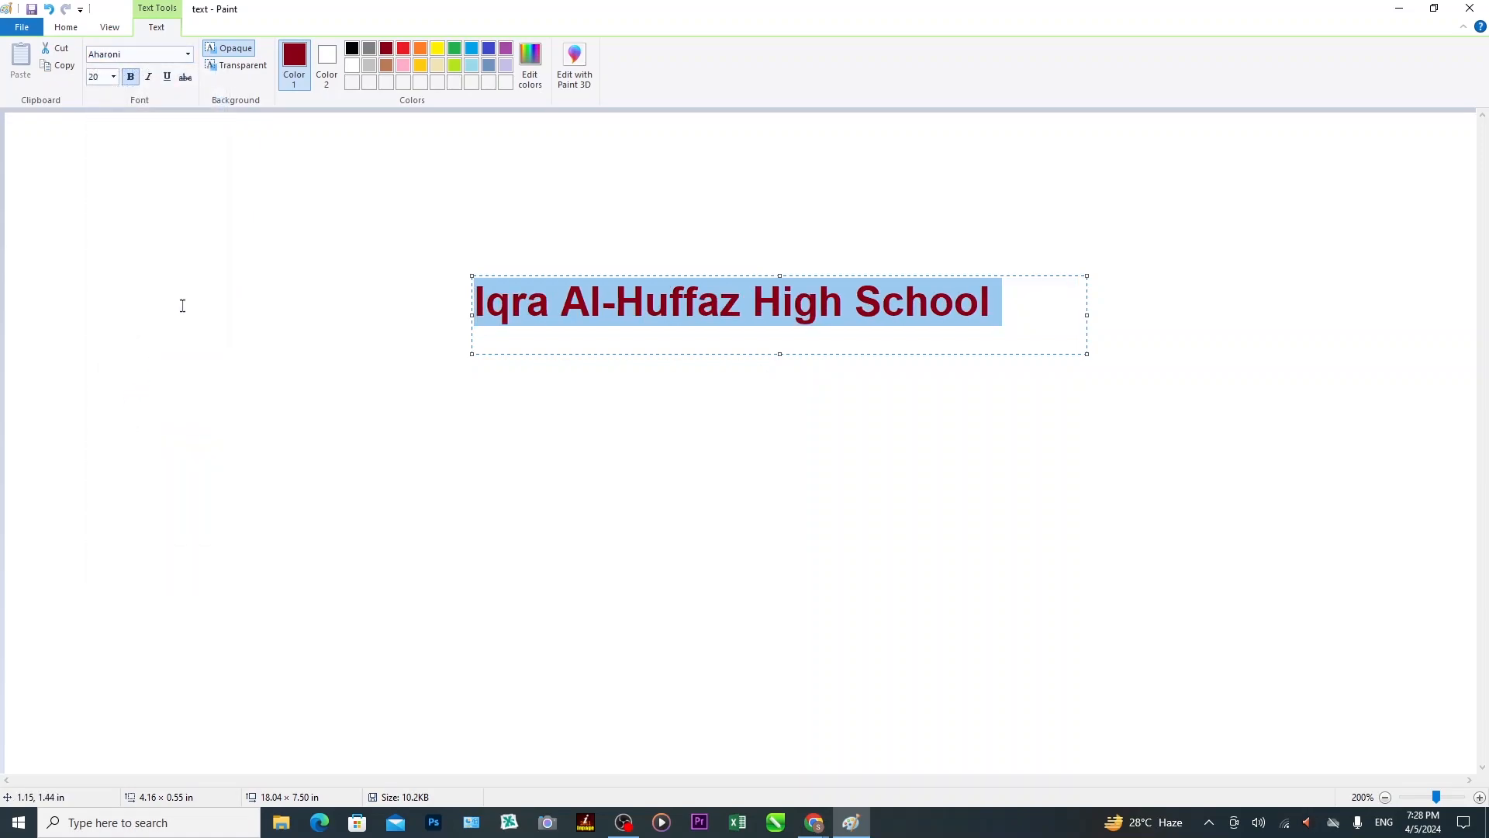
pyautogui.click(187, 58)
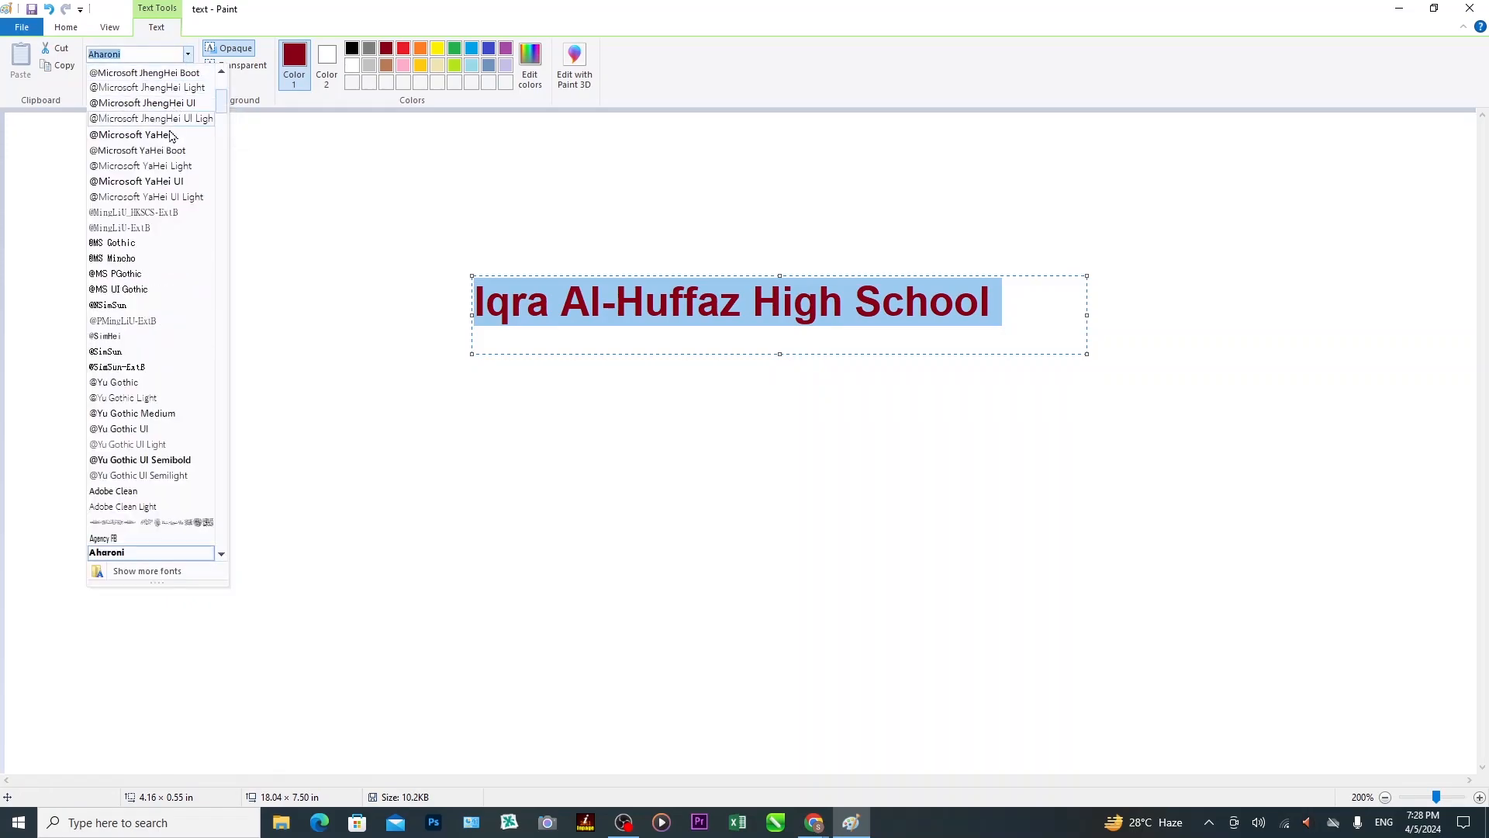
pyautogui.scroll(-6, 163, 368)
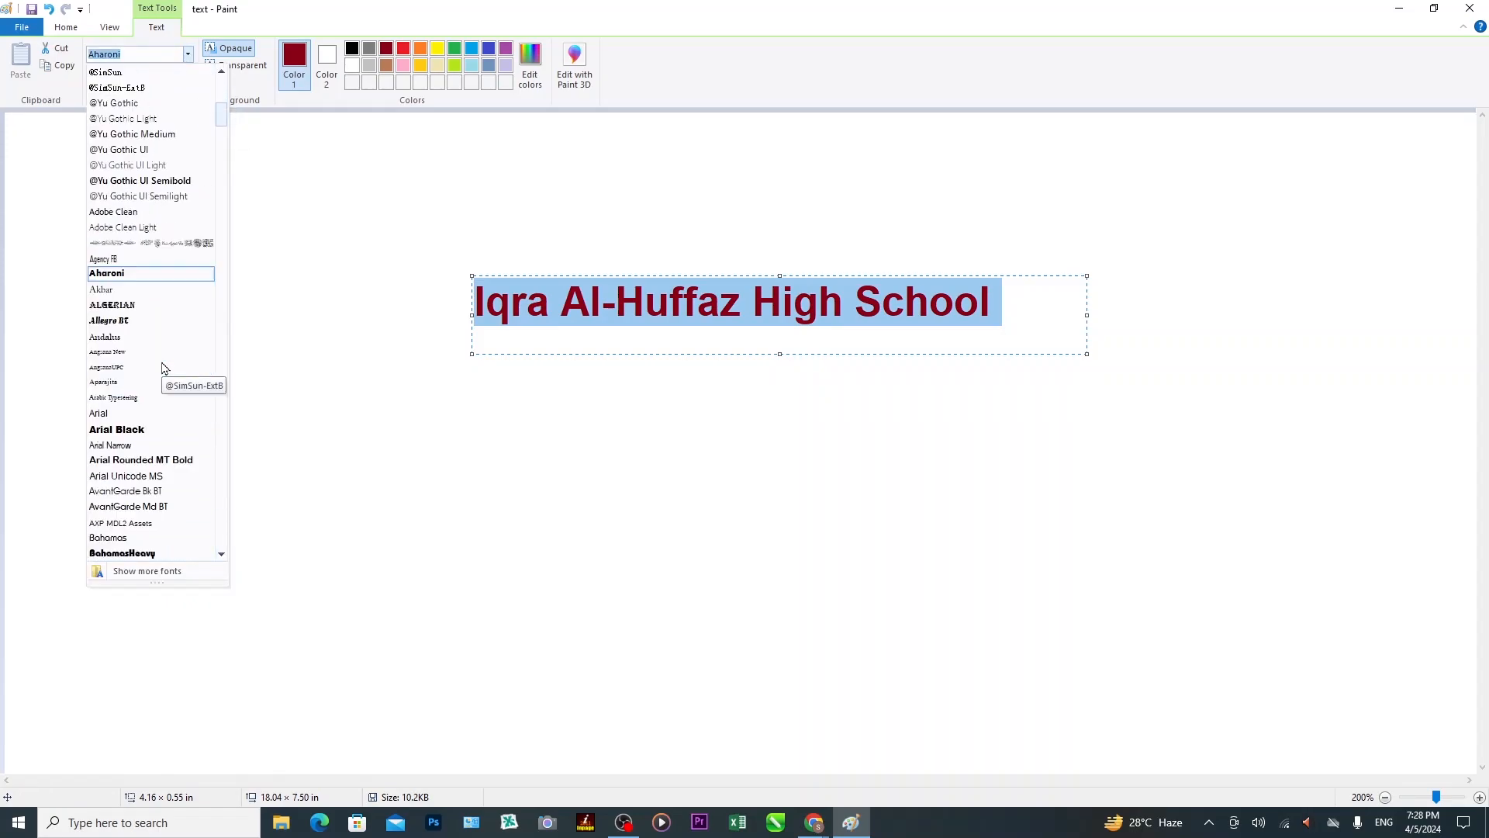
pyautogui.scroll(-5, 163, 368)
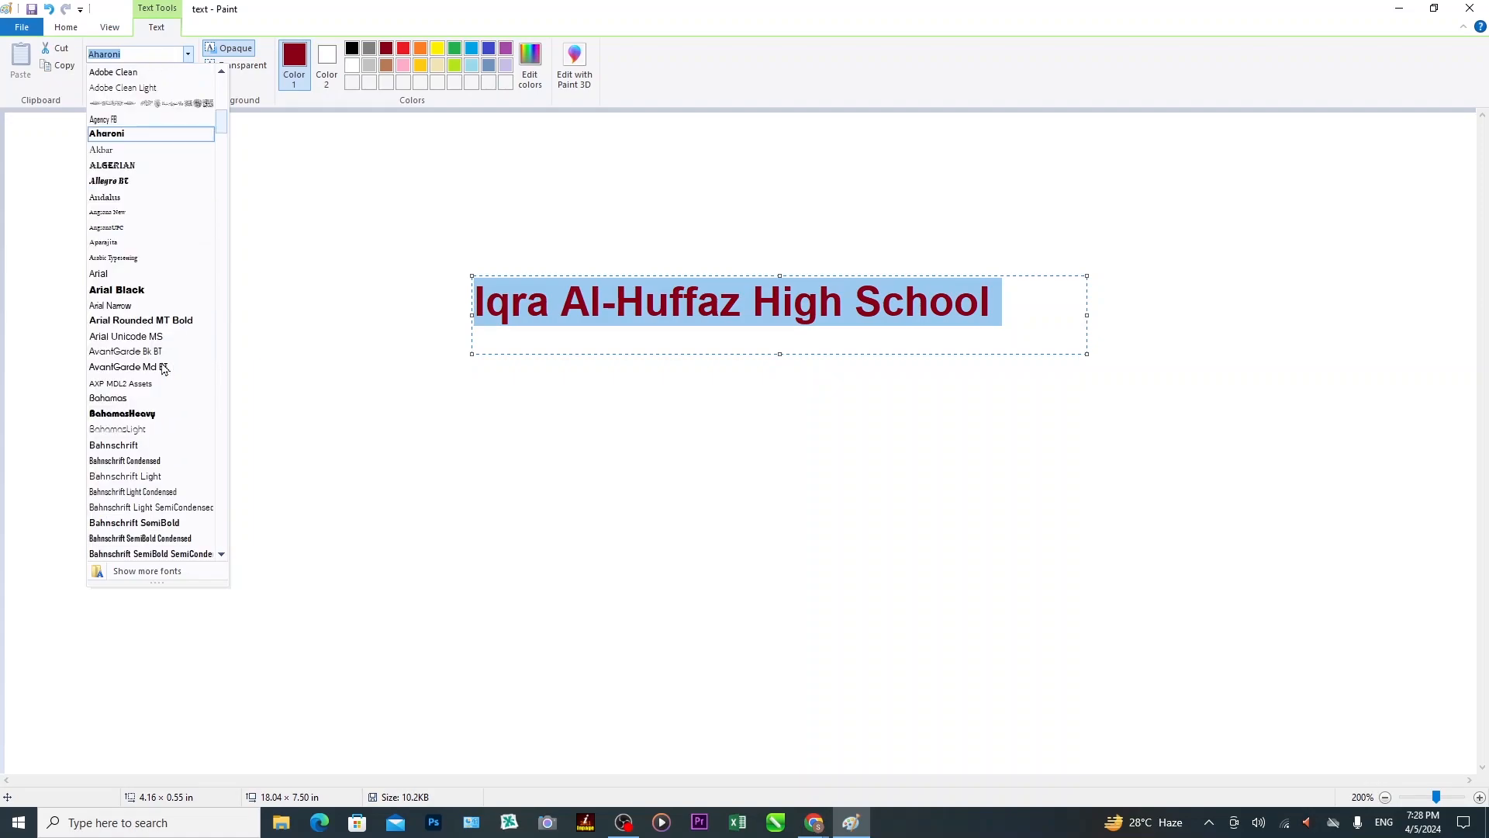
pyautogui.scroll(-5, 163, 368)
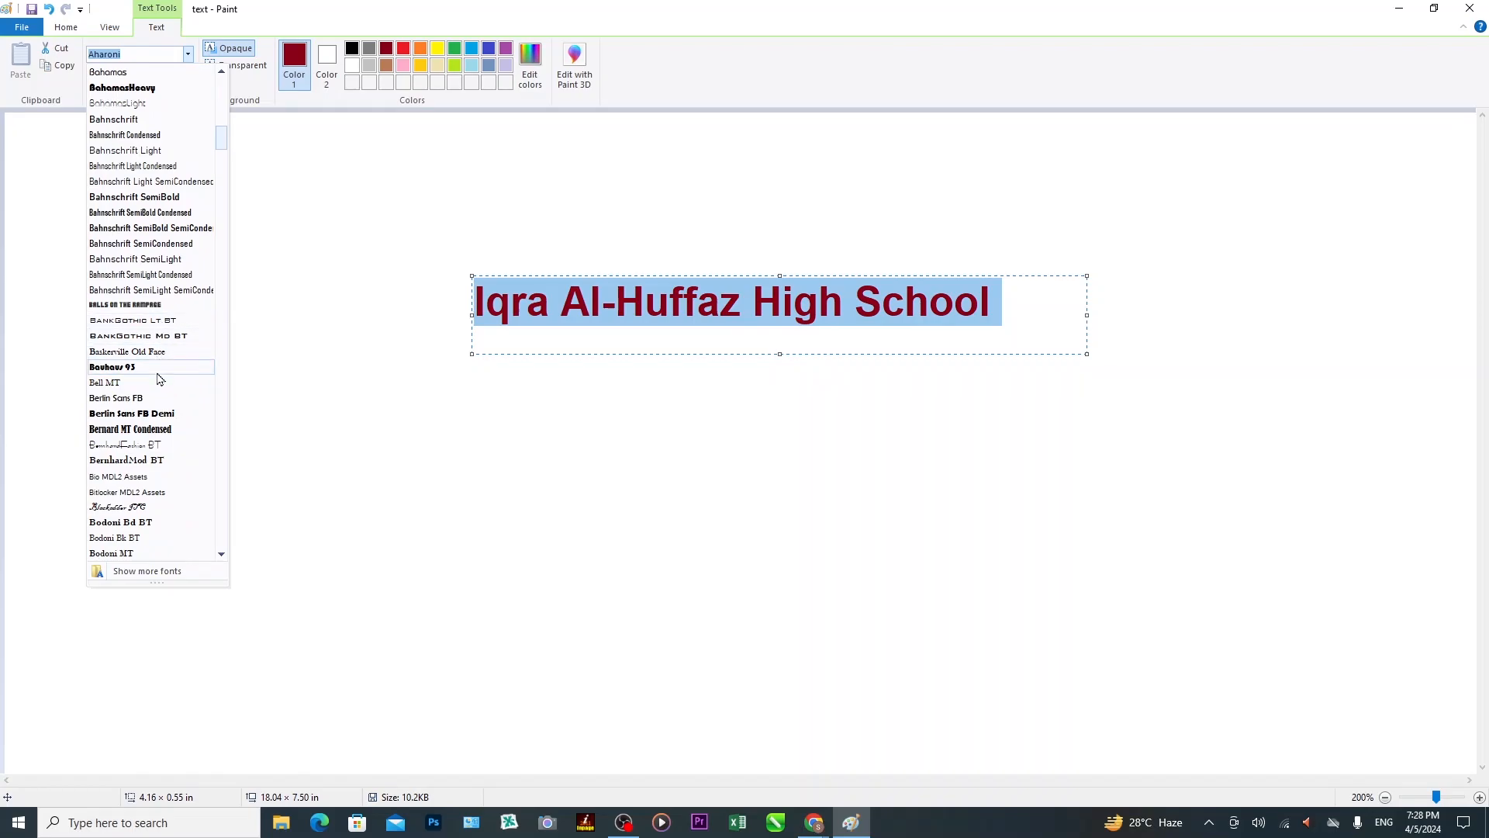
pyautogui.scroll(-1, 158, 376)
pyautogui.scroll(-3, 157, 377)
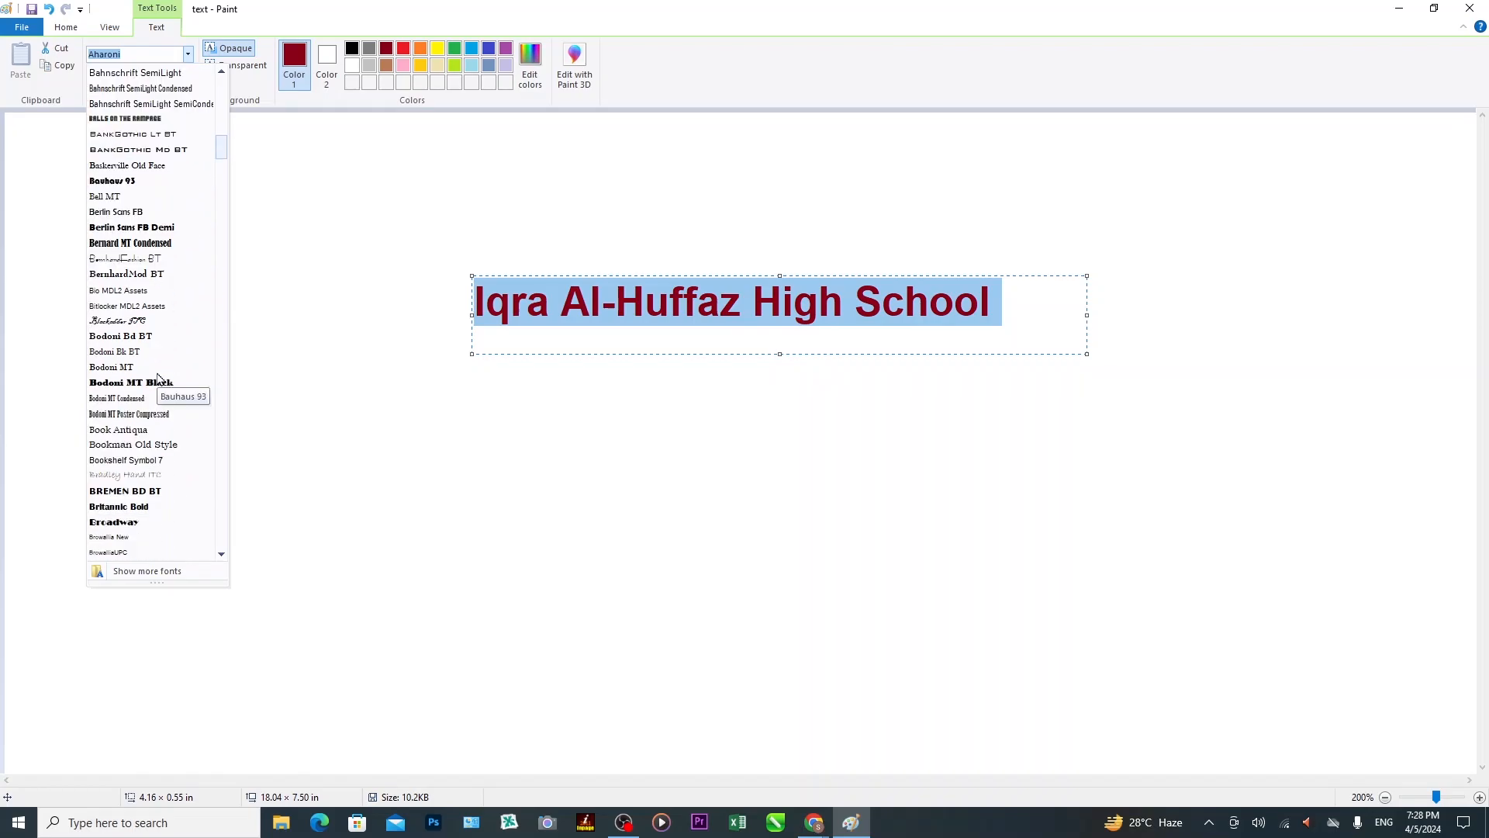
pyautogui.click(124, 430)
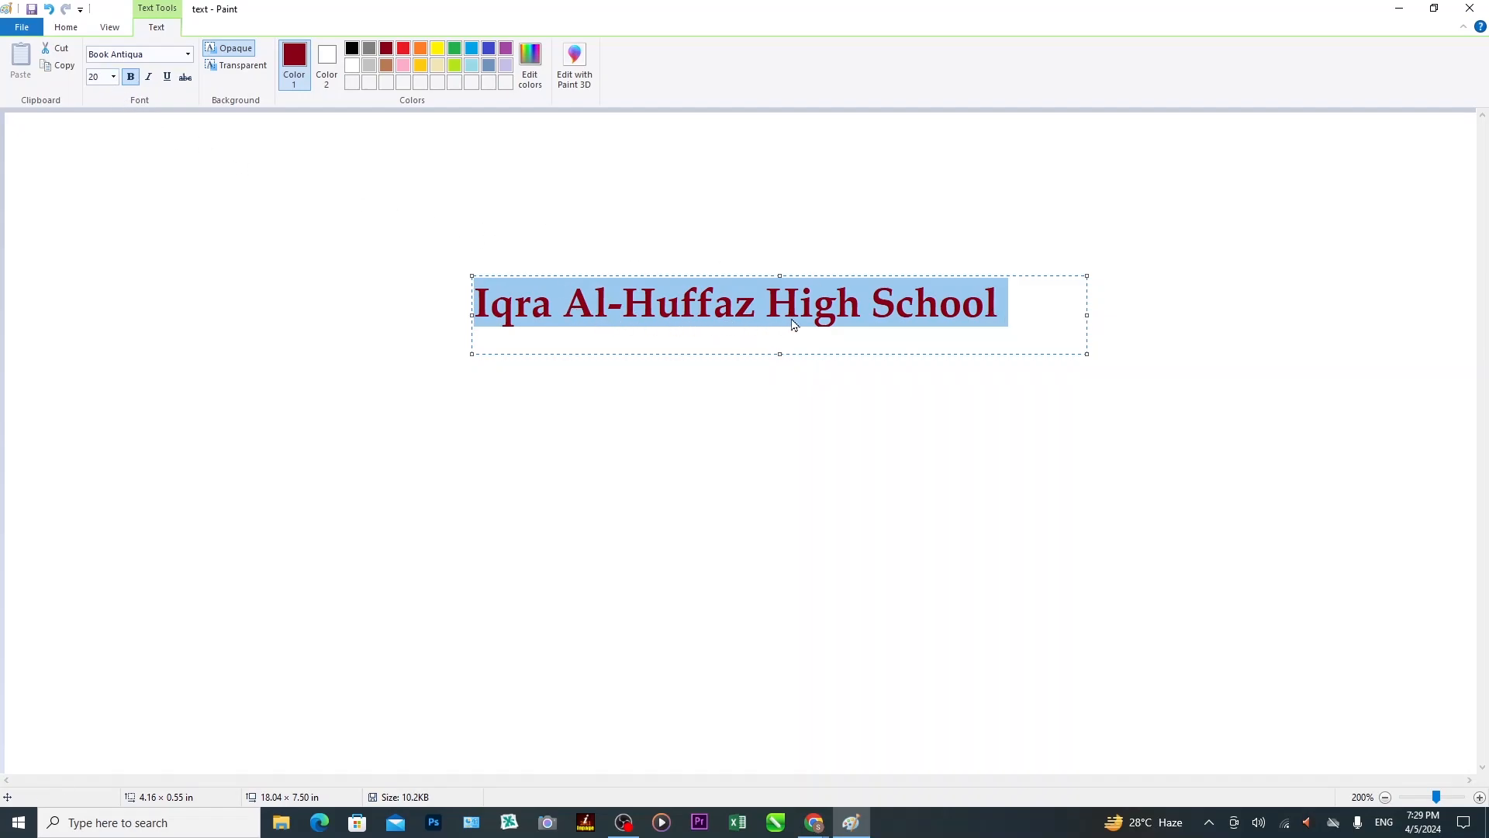
# Set the title's font size to 14 after trying sizes 26 and 36.
pyautogui.click(114, 79)
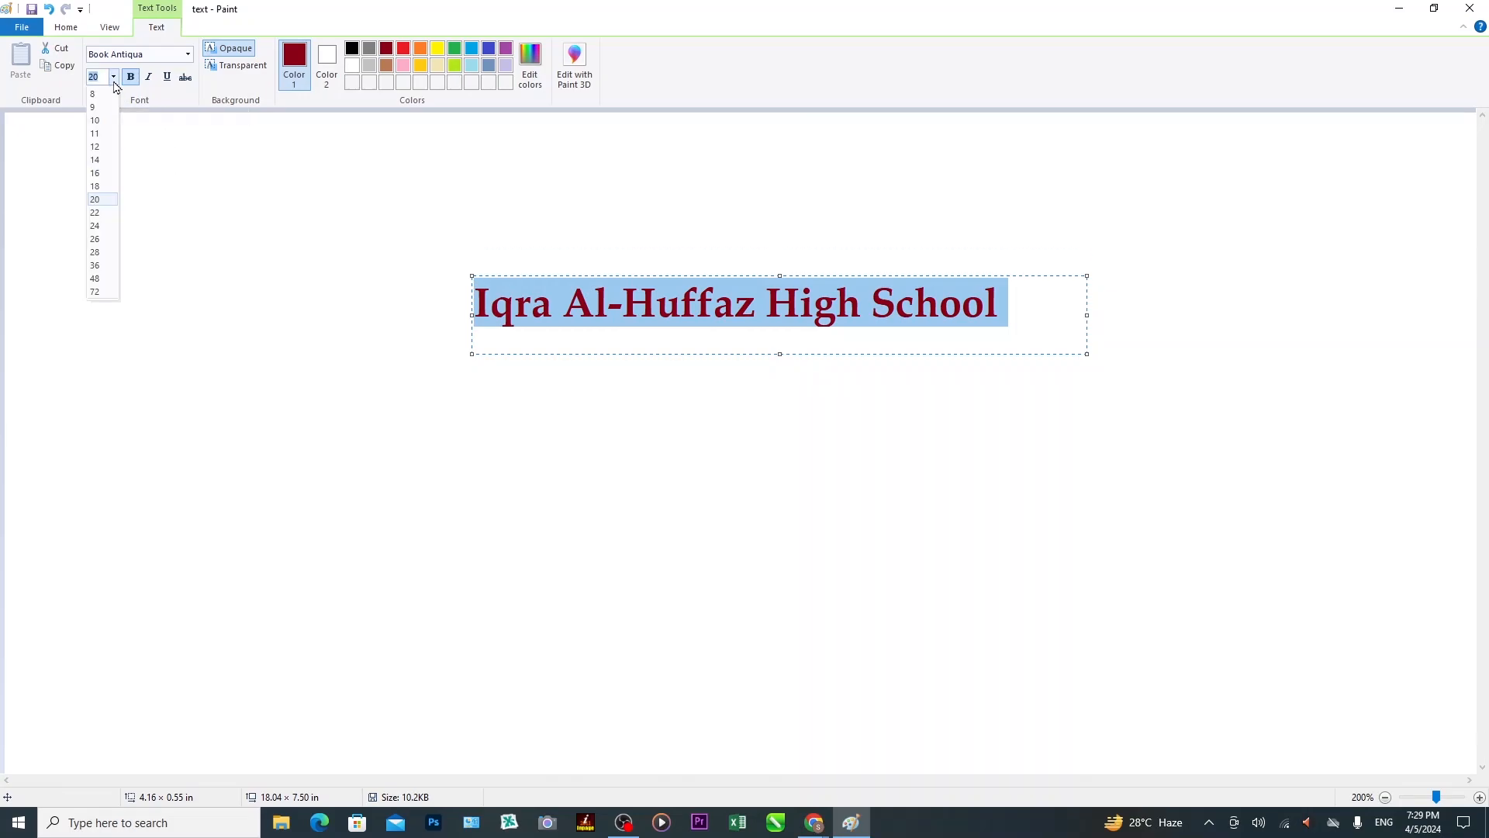
pyautogui.click(95, 239)
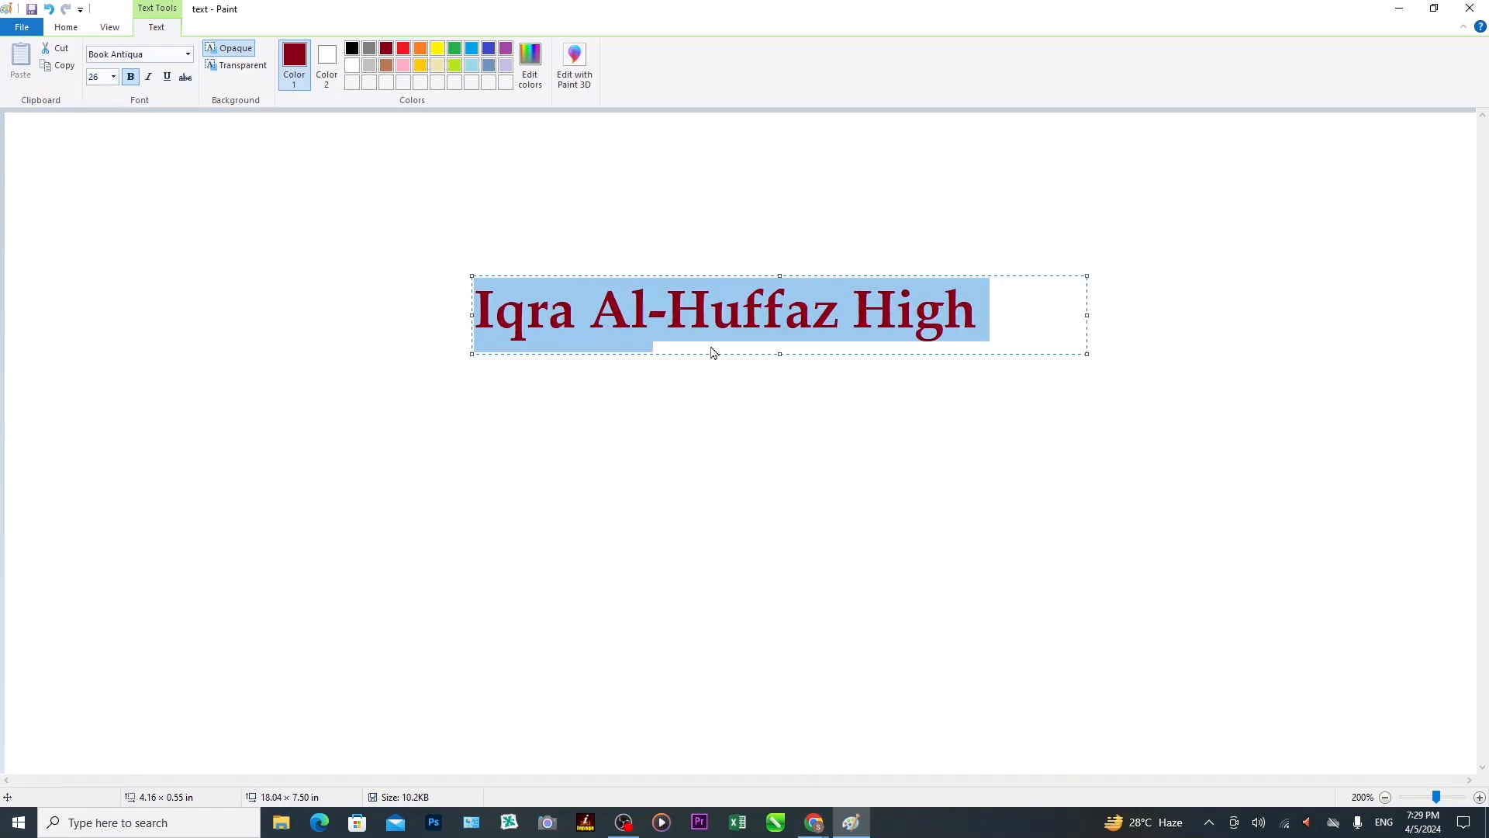
pyautogui.click(113, 76)
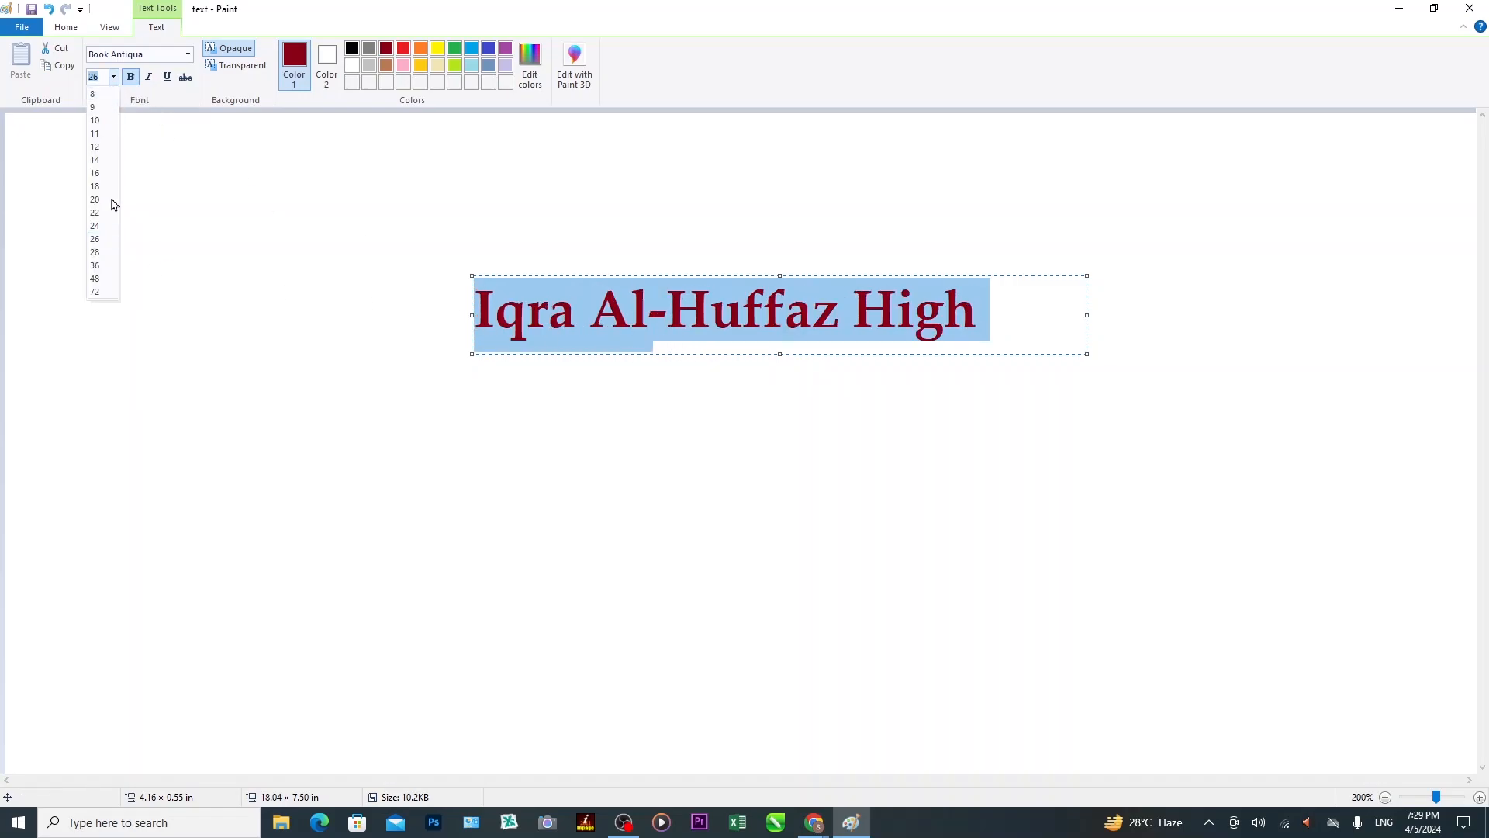
pyautogui.click(109, 267)
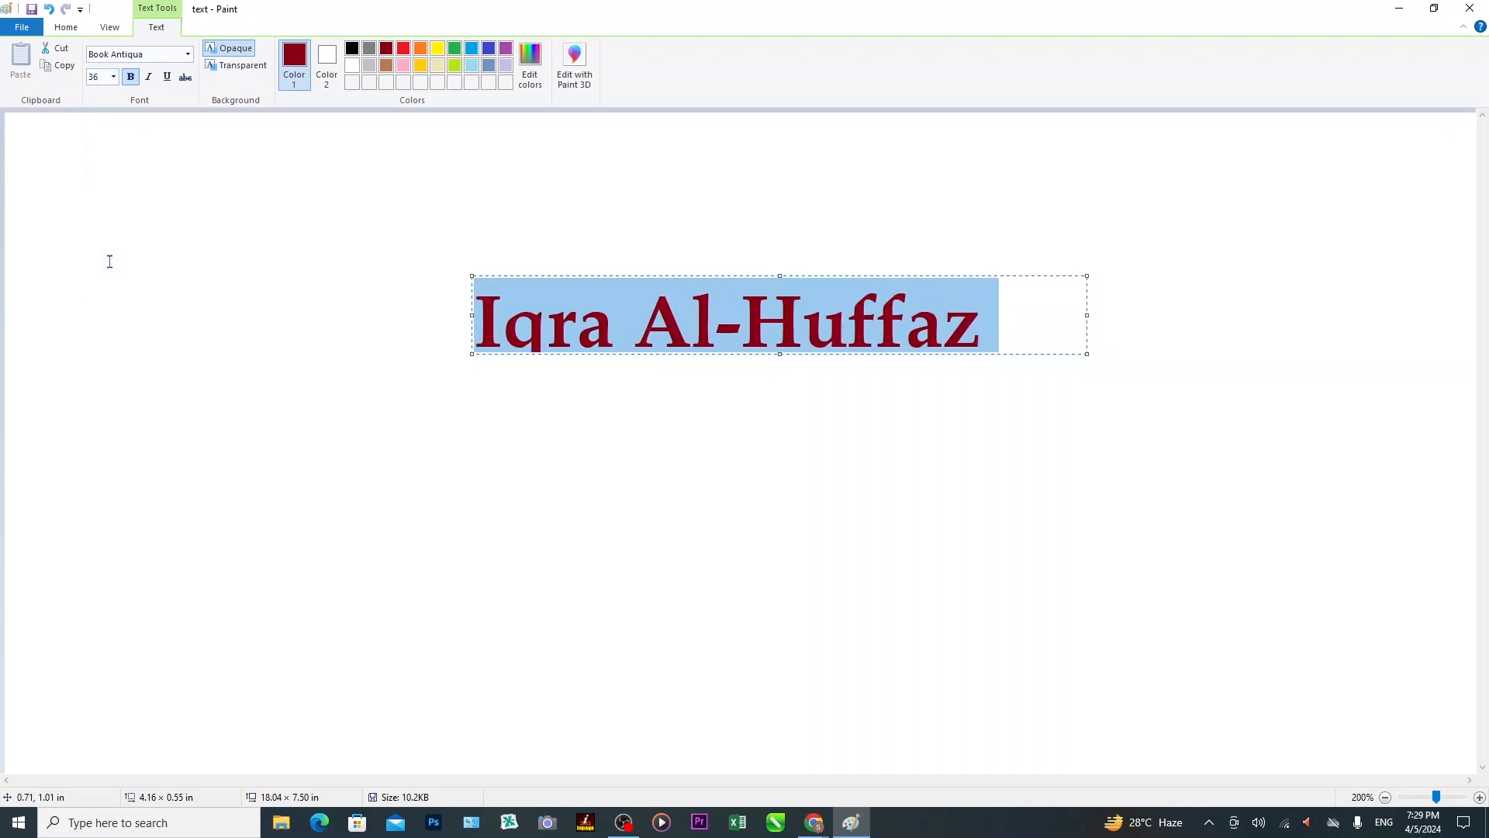
pyautogui.click(113, 77)
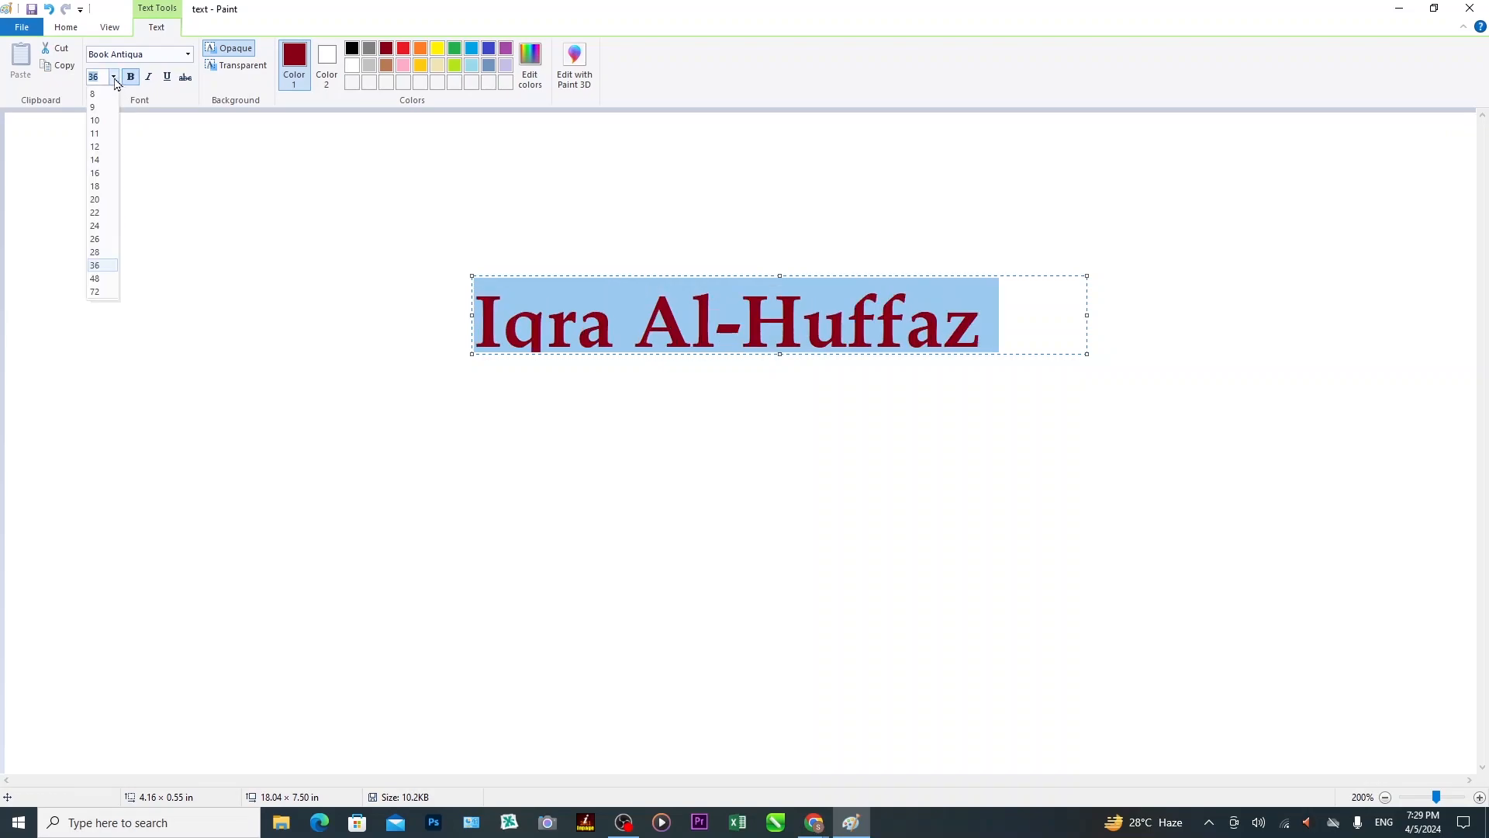
pyautogui.click(95, 160)
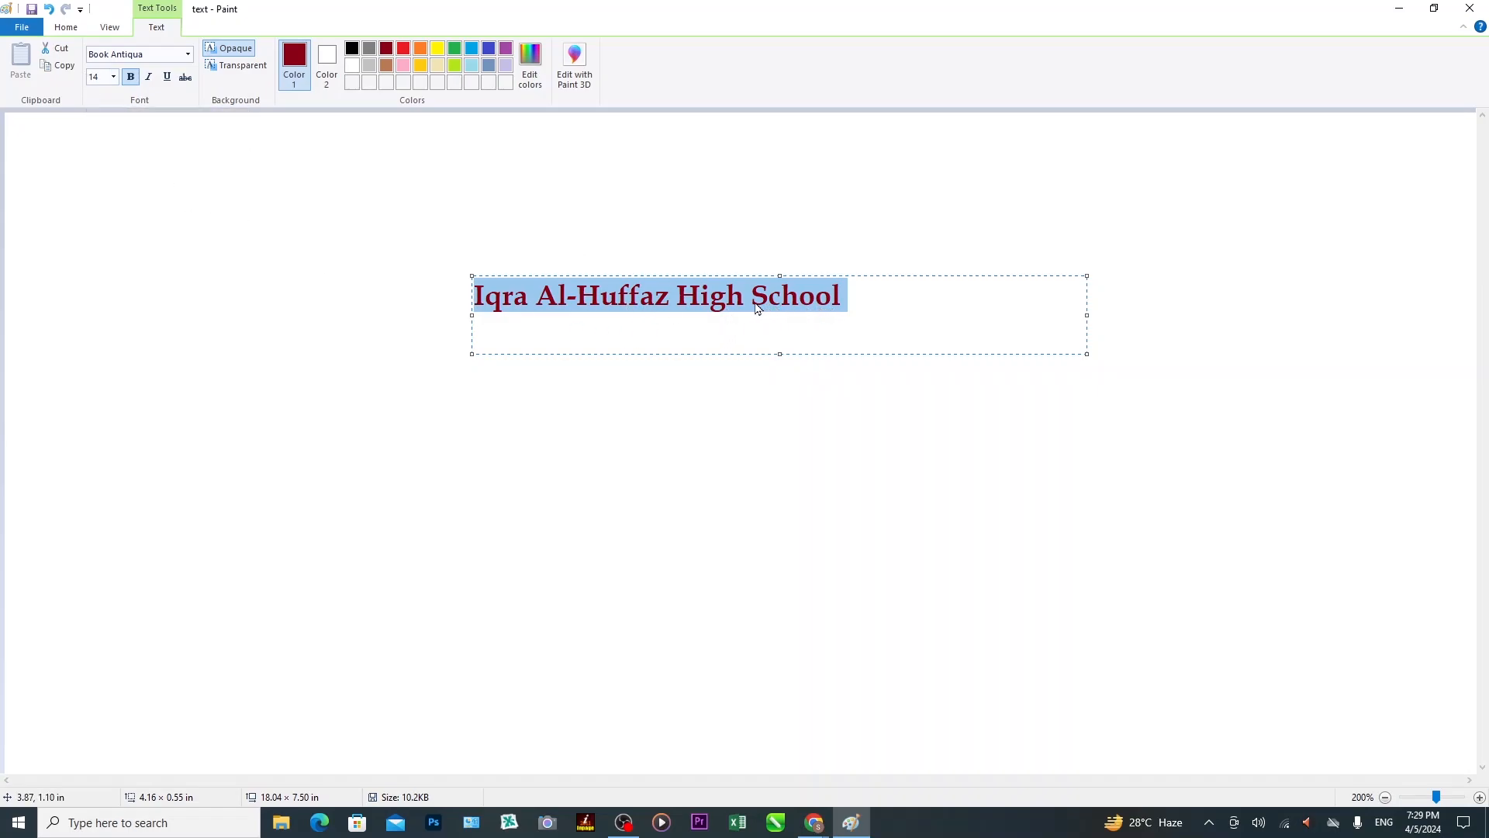
# Select the word 'School', turn bold off and make it italic.
pyautogui.click(819, 307)
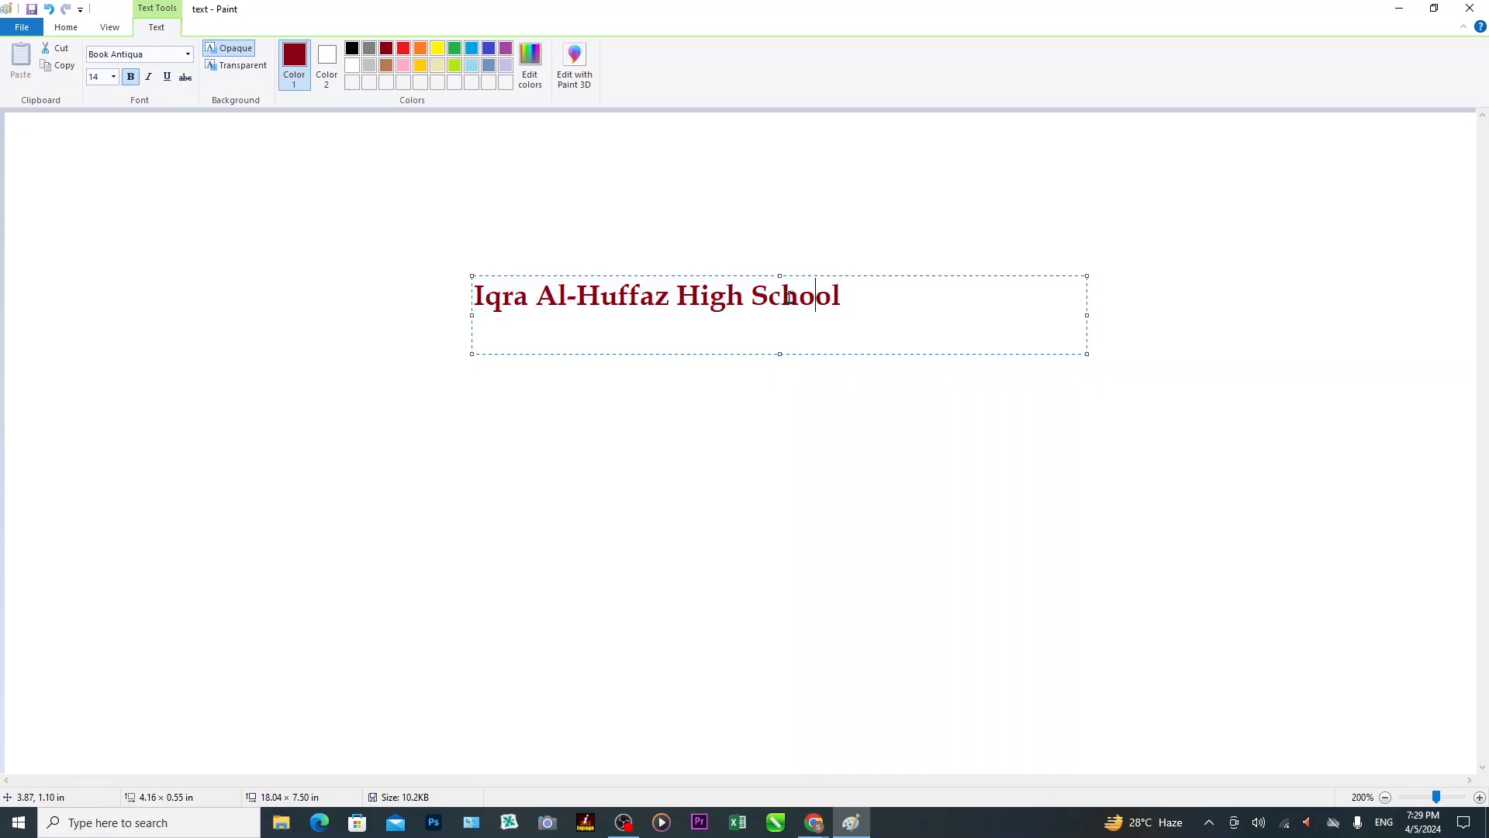
pyautogui.moveTo(753, 297); pyautogui.dragTo(839, 299)
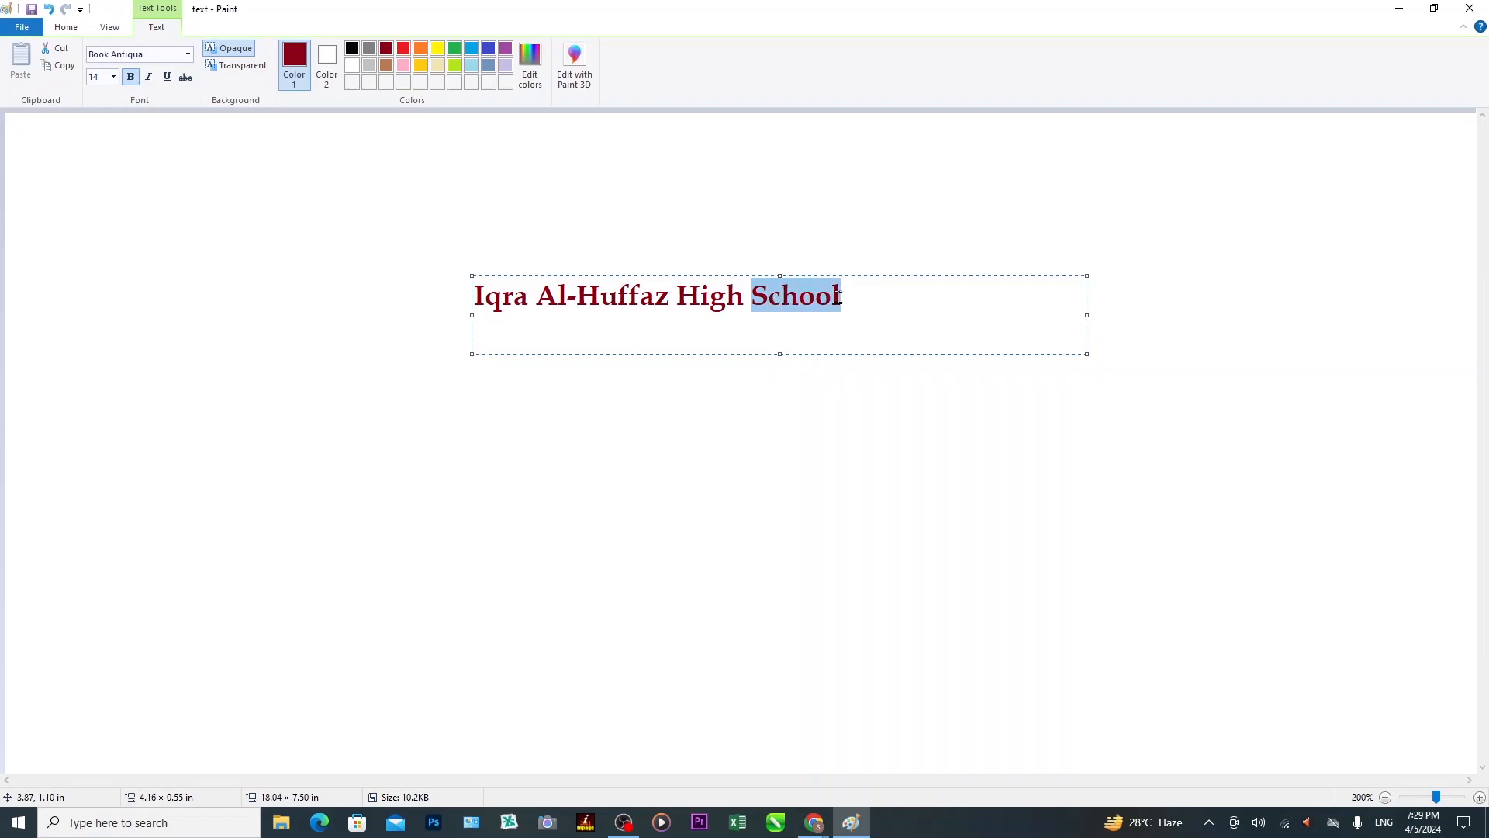
pyautogui.click(132, 83)
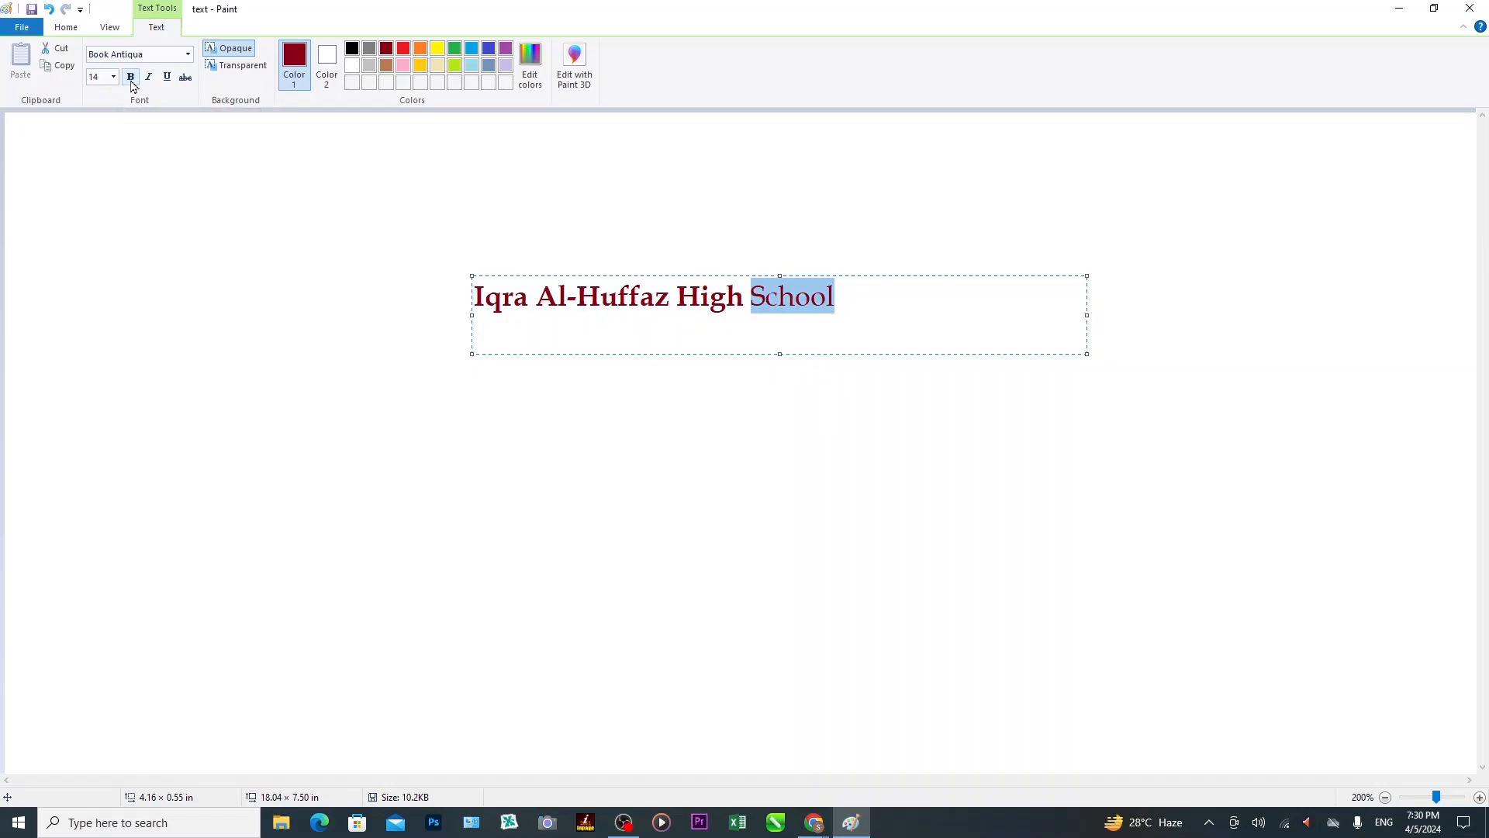
pyautogui.click(132, 79)
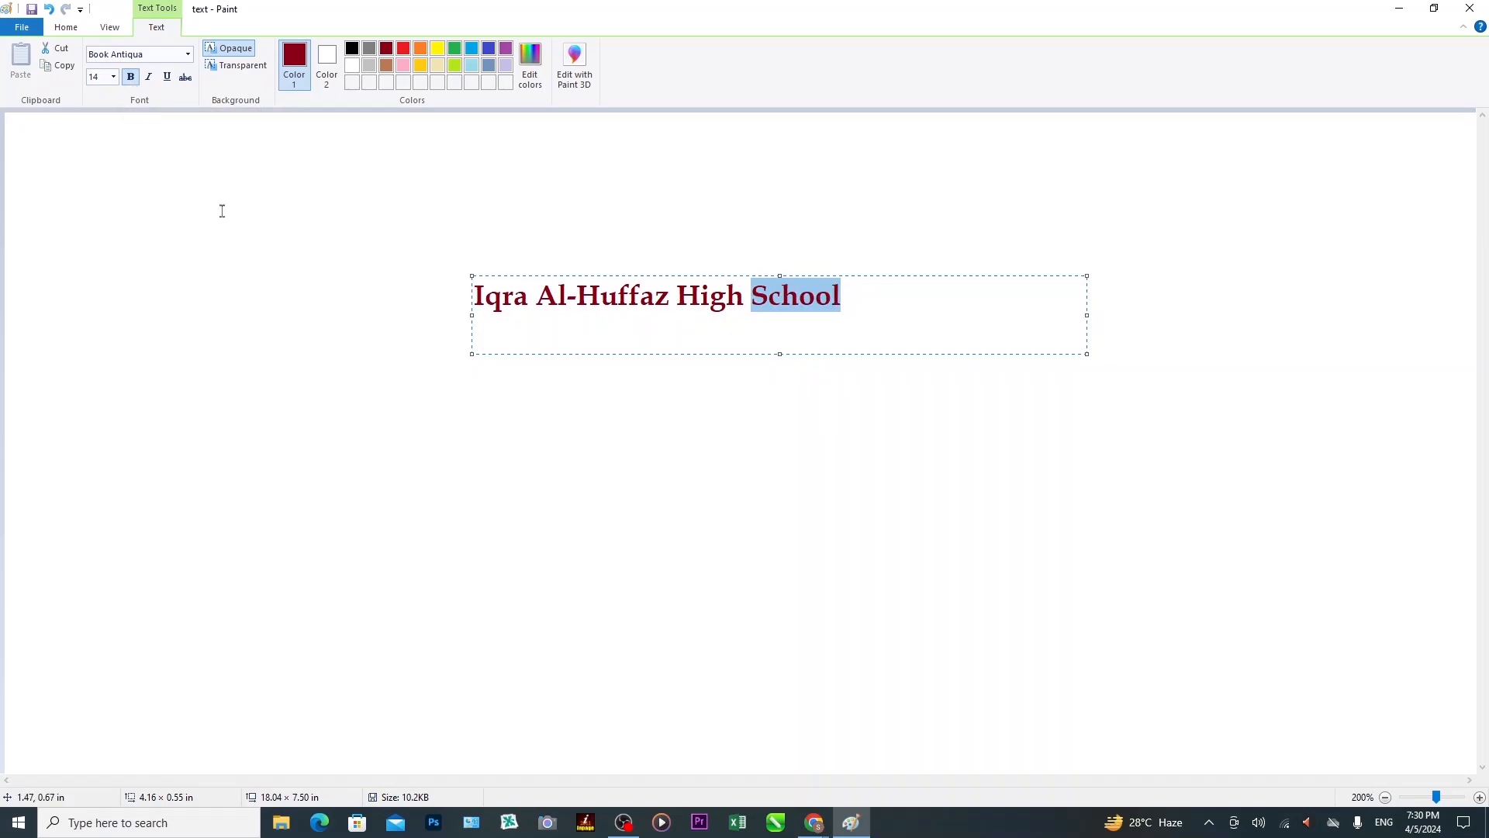
pyautogui.click(131, 77)
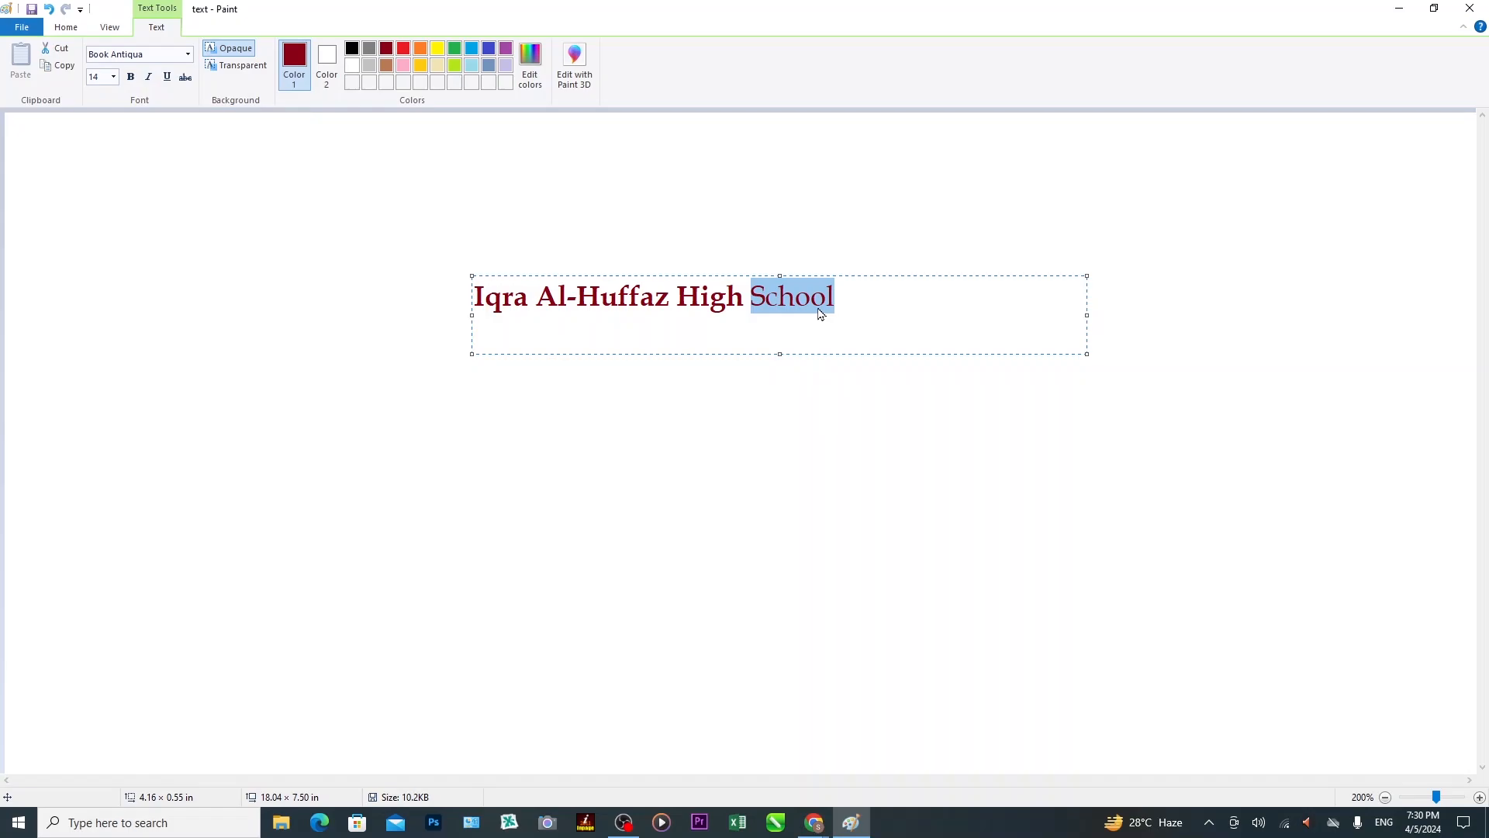
pyautogui.click(149, 79)
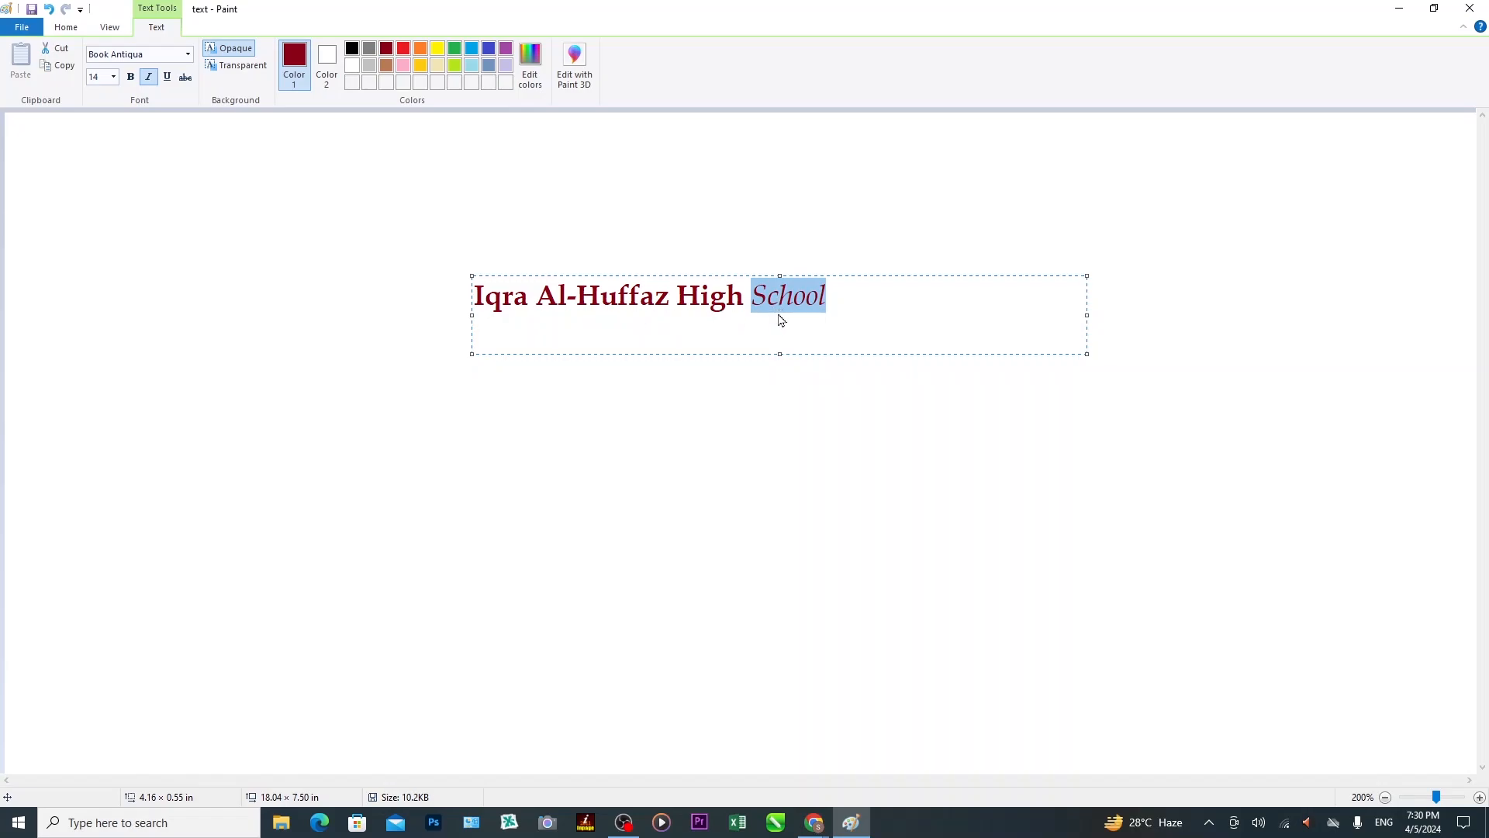
# Test underline on 'School' and then the whole title, finally removing it.
pyautogui.click(167, 77)
pyautogui.click(744, 300)
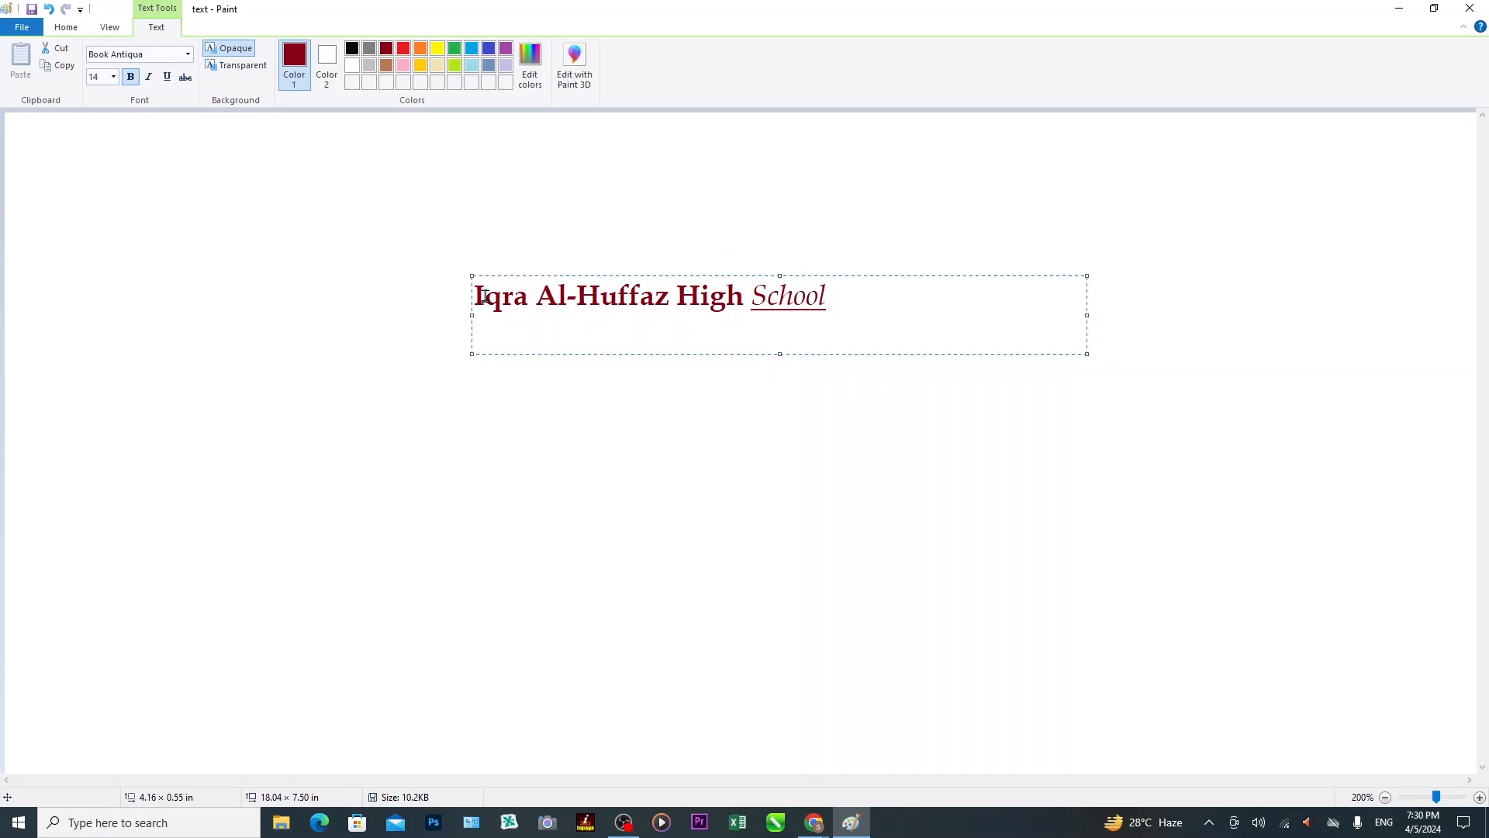
pyautogui.moveTo(475, 294); pyautogui.dragTo(827, 304)
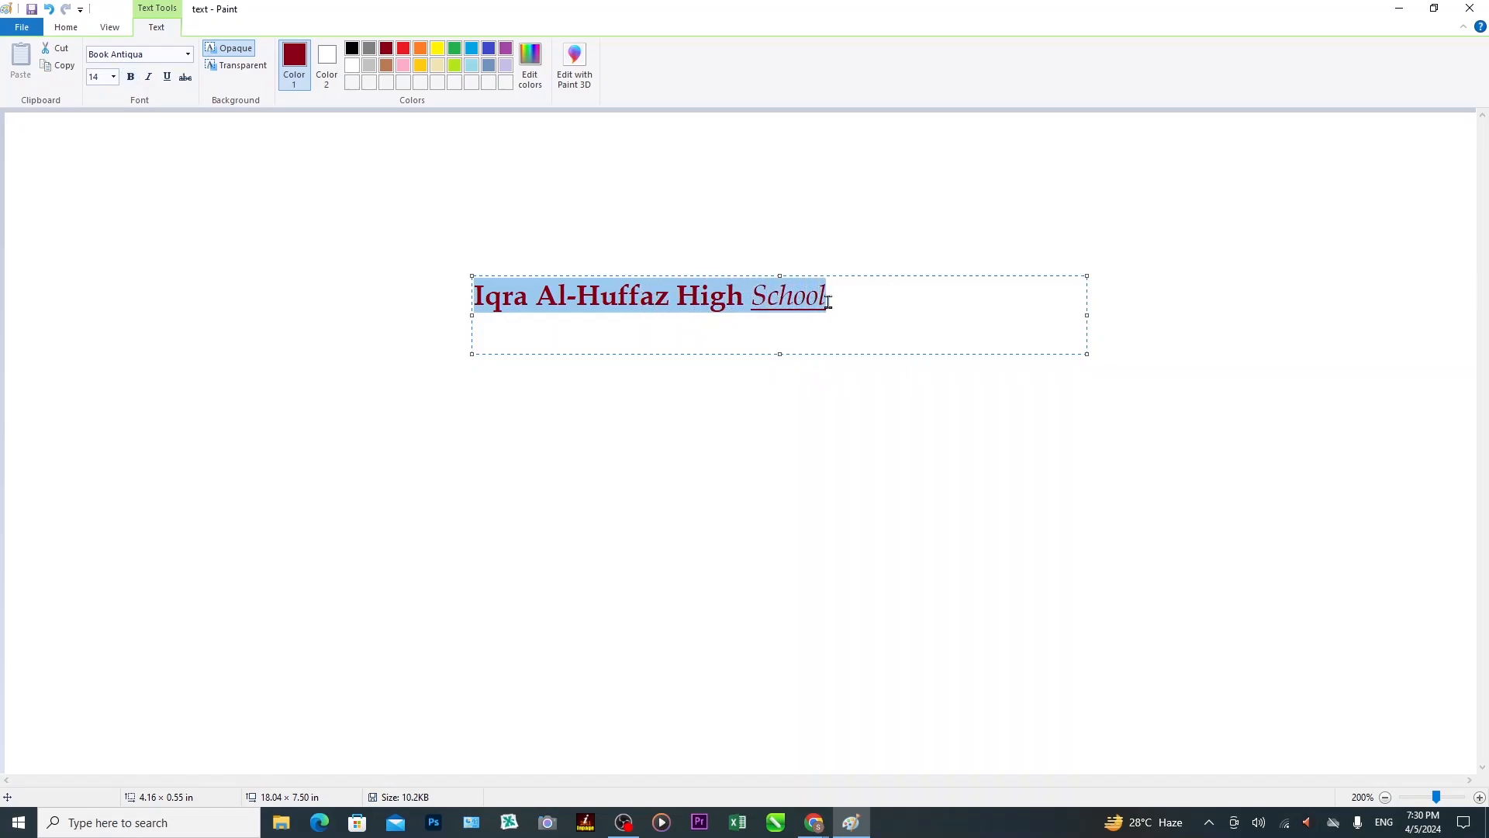
pyautogui.click(166, 81)
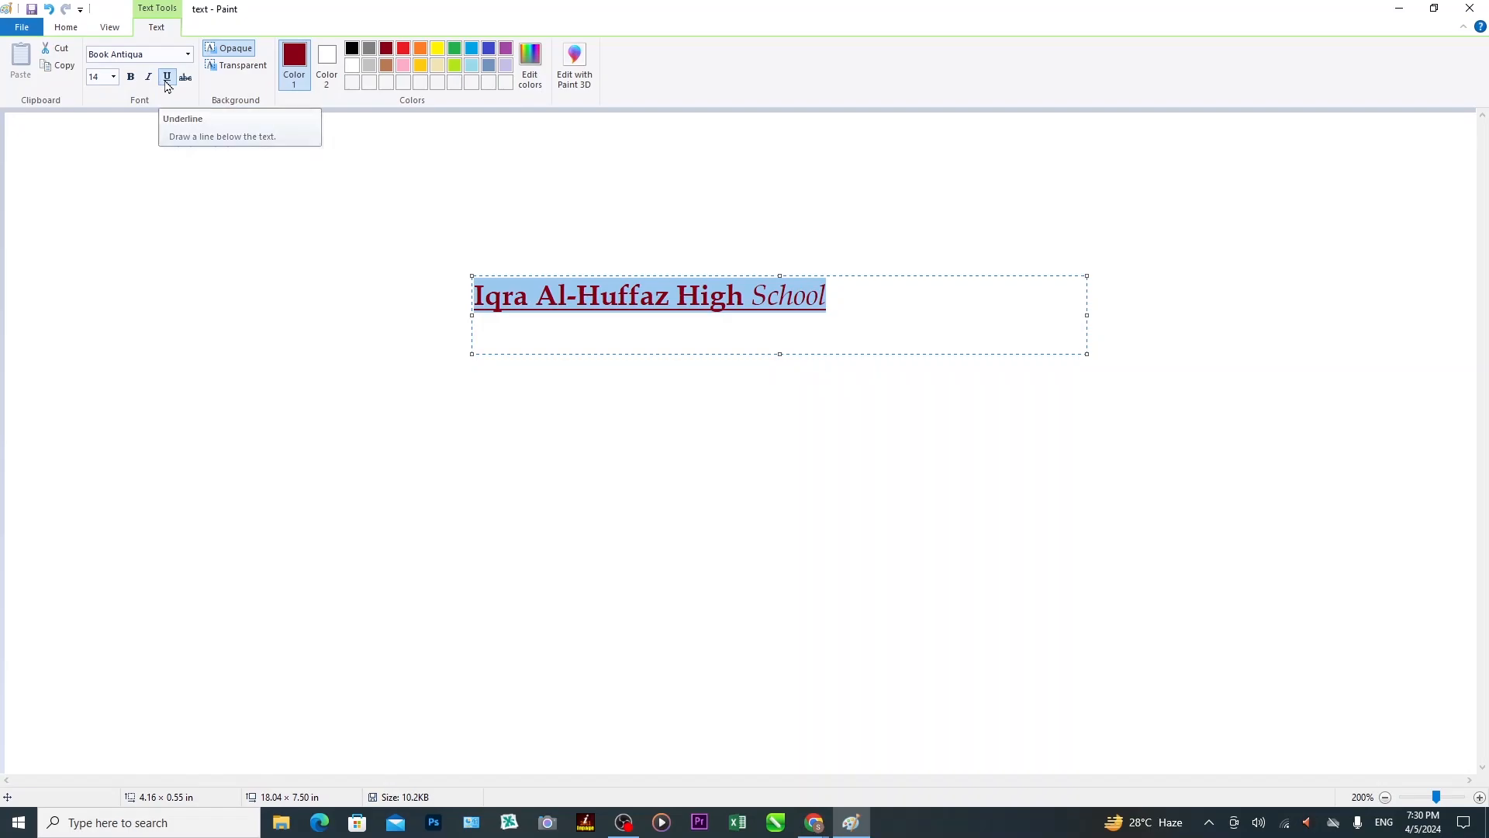
pyautogui.click(166, 82)
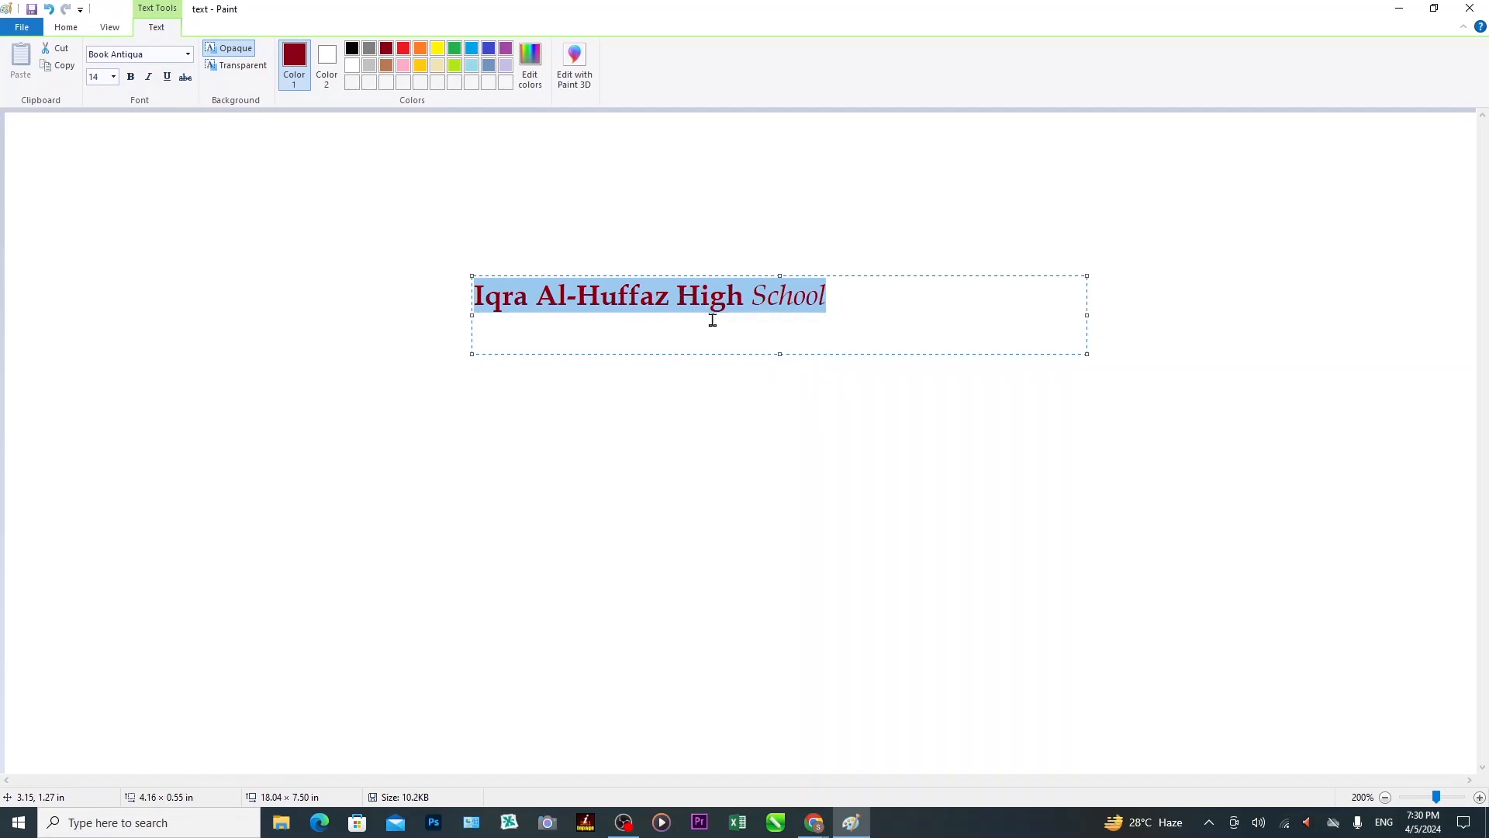
# Apply strikethrough to the whole title, commit it to the canvas, and set Color 2 to green.
pyautogui.click(186, 77)
pyautogui.click(292, 454)
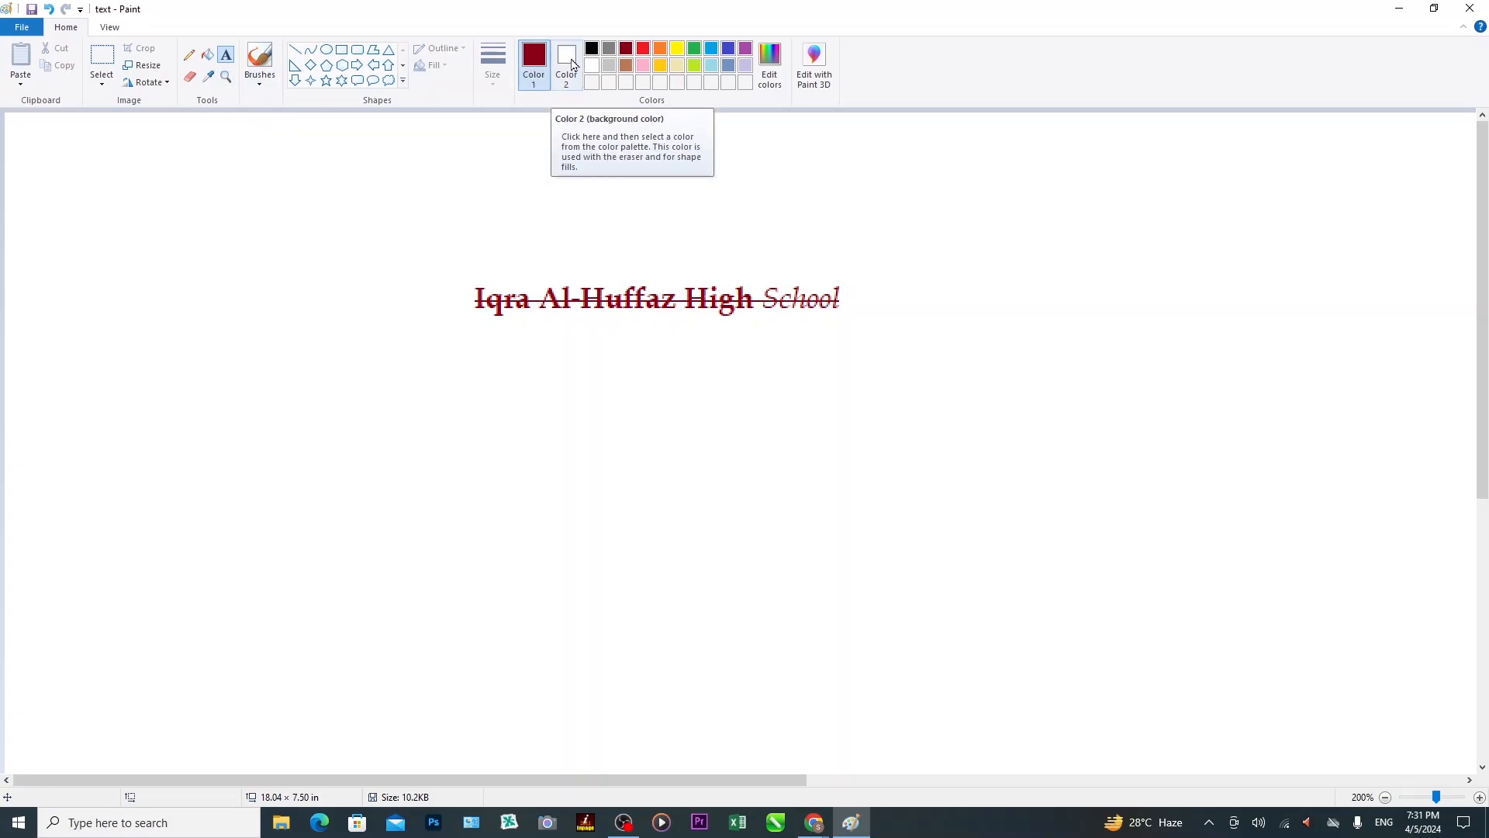
pyautogui.click(573, 72)
pyautogui.click(695, 55)
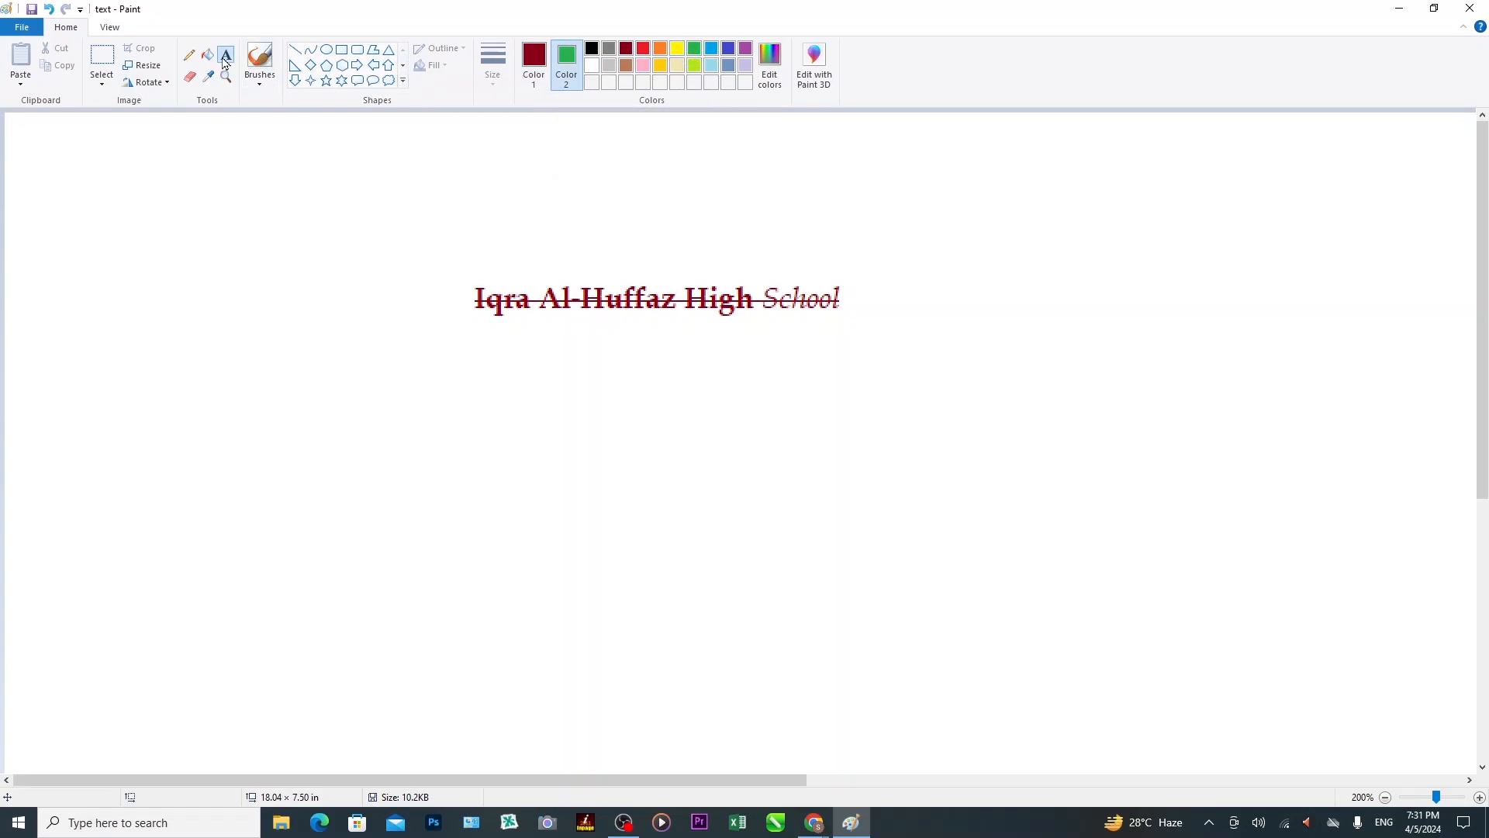
# Start a new text box below the title with a transparent background, after trying orange, red and blue.
pyautogui.click(181, 402)
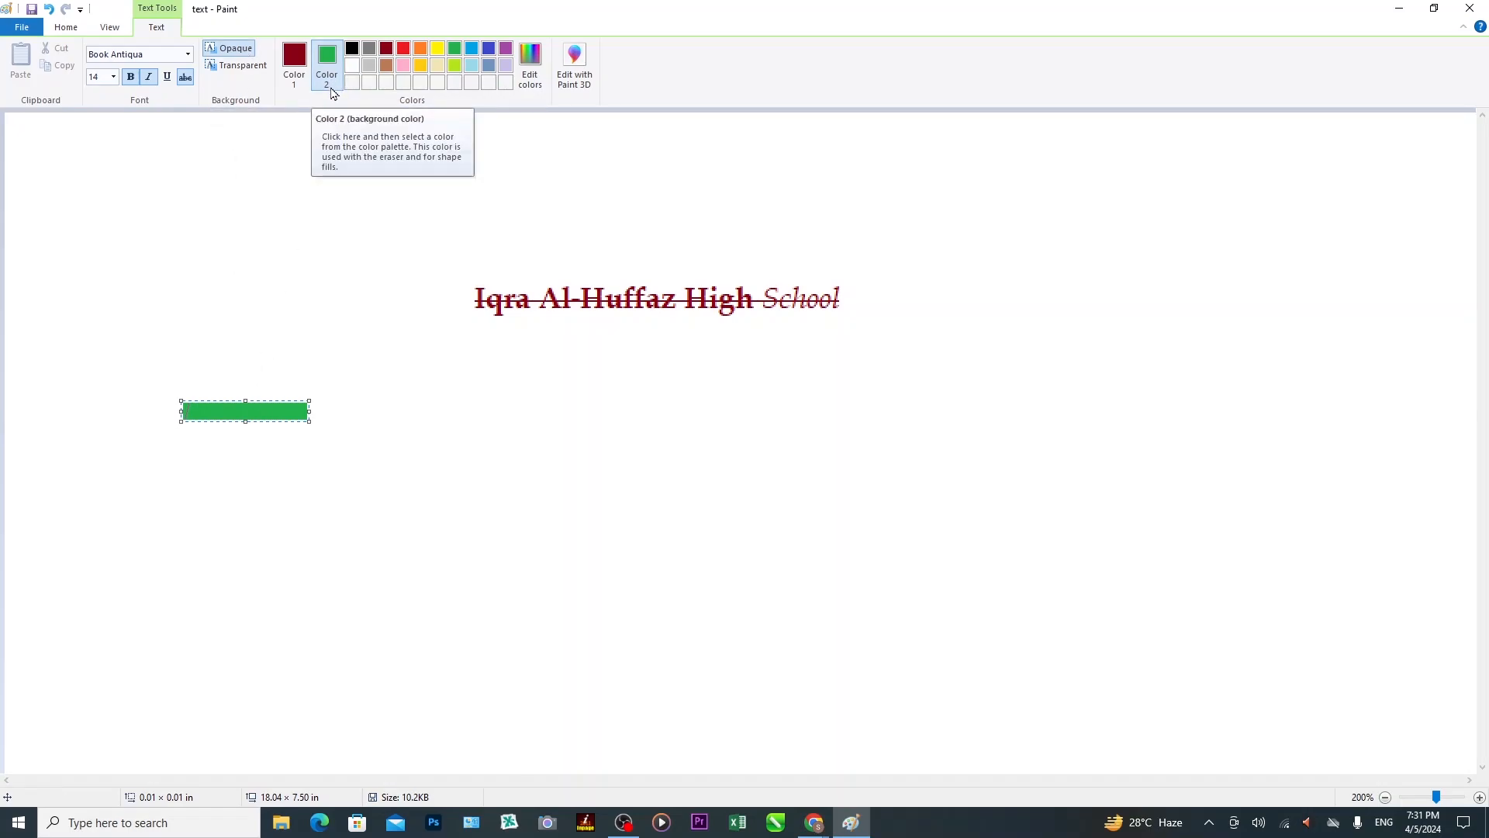
pyautogui.click(420, 48)
pyautogui.click(403, 48)
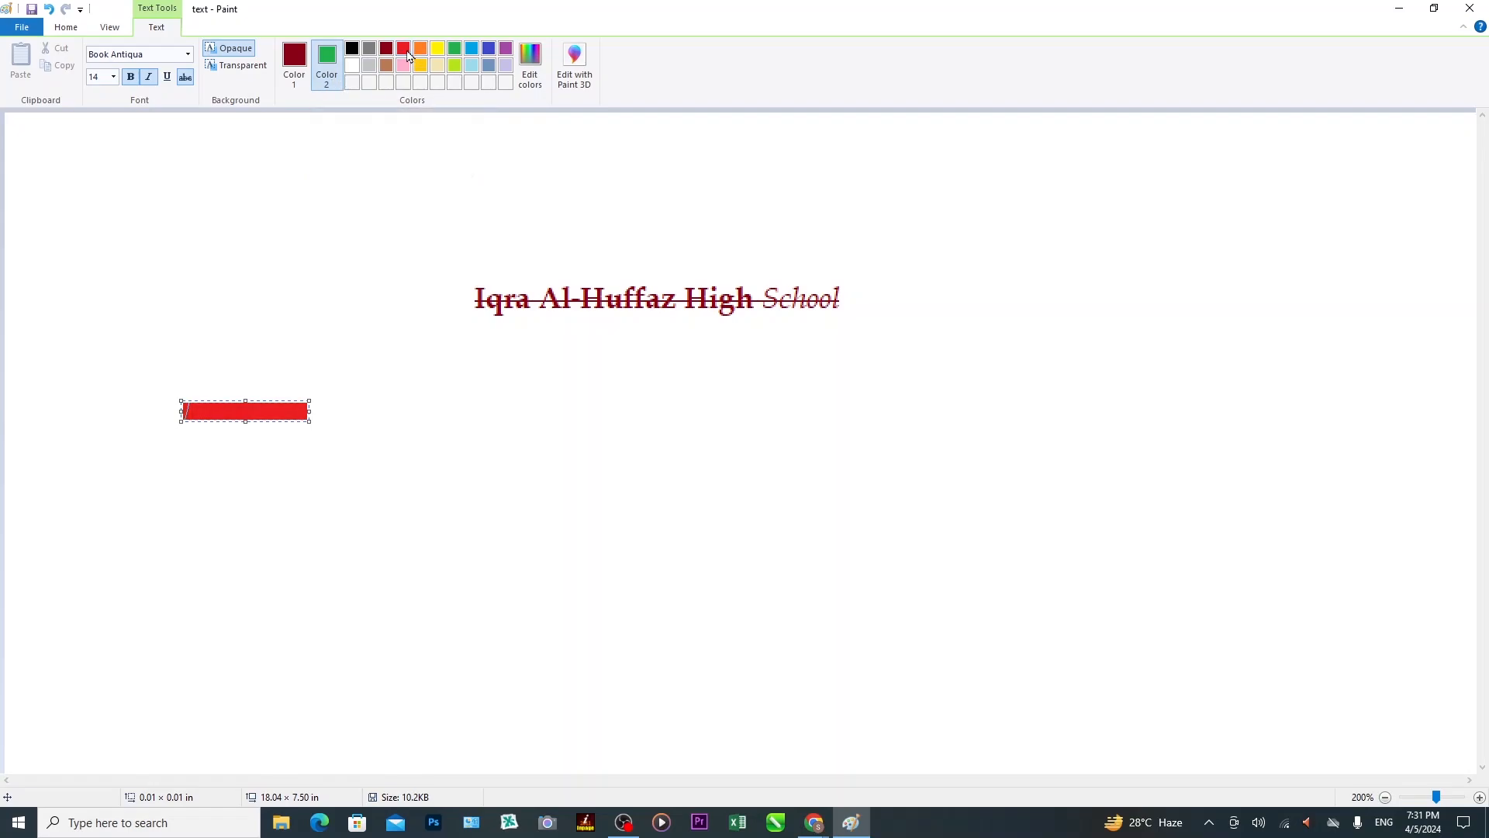
pyautogui.click(470, 52)
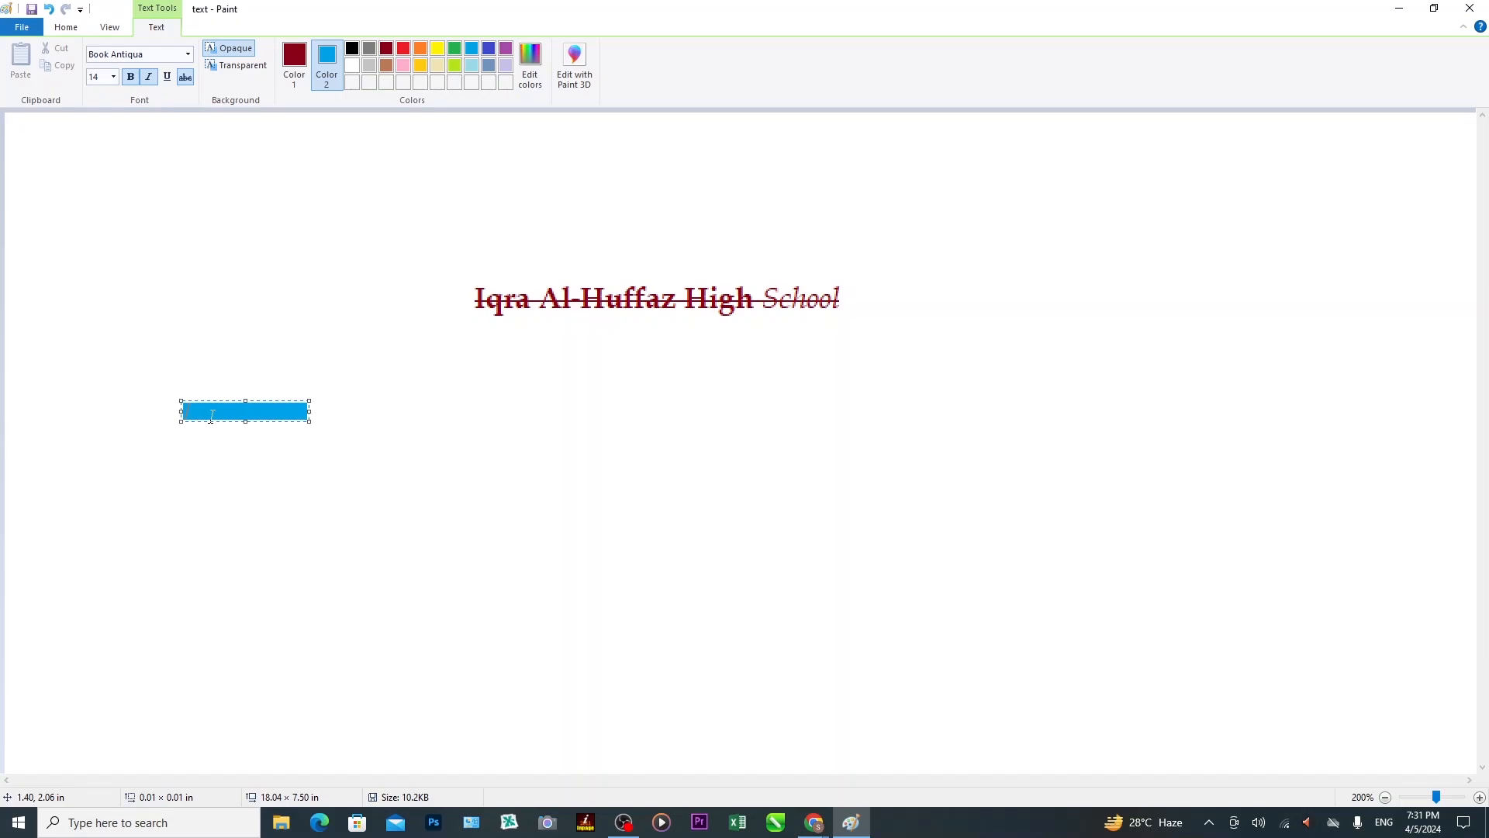
pyautogui.click(248, 75)
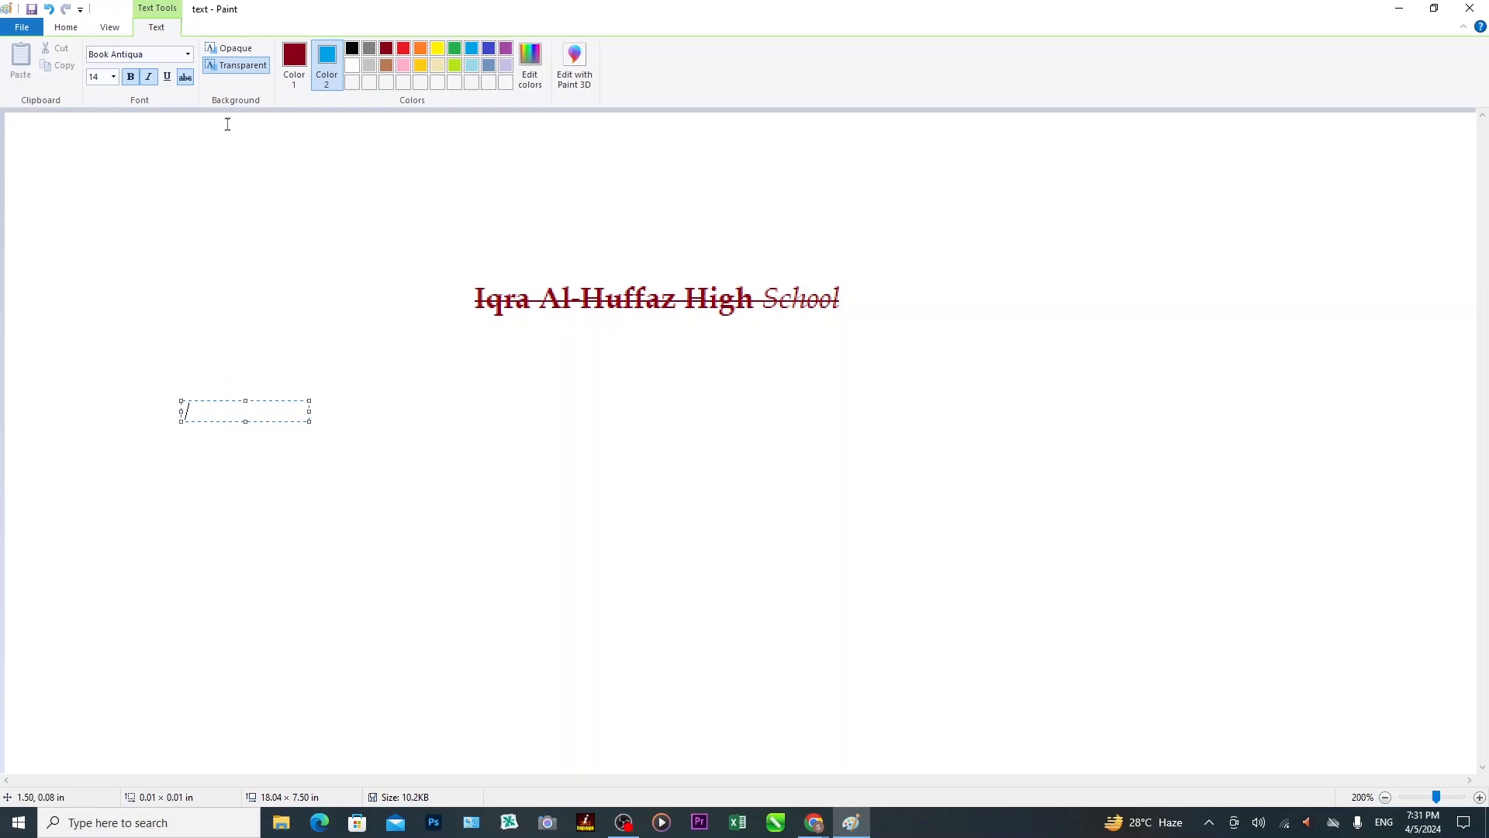
# Make the text box opaque with a blue background and set the text colour to yellow.
pyautogui.click(236, 50)
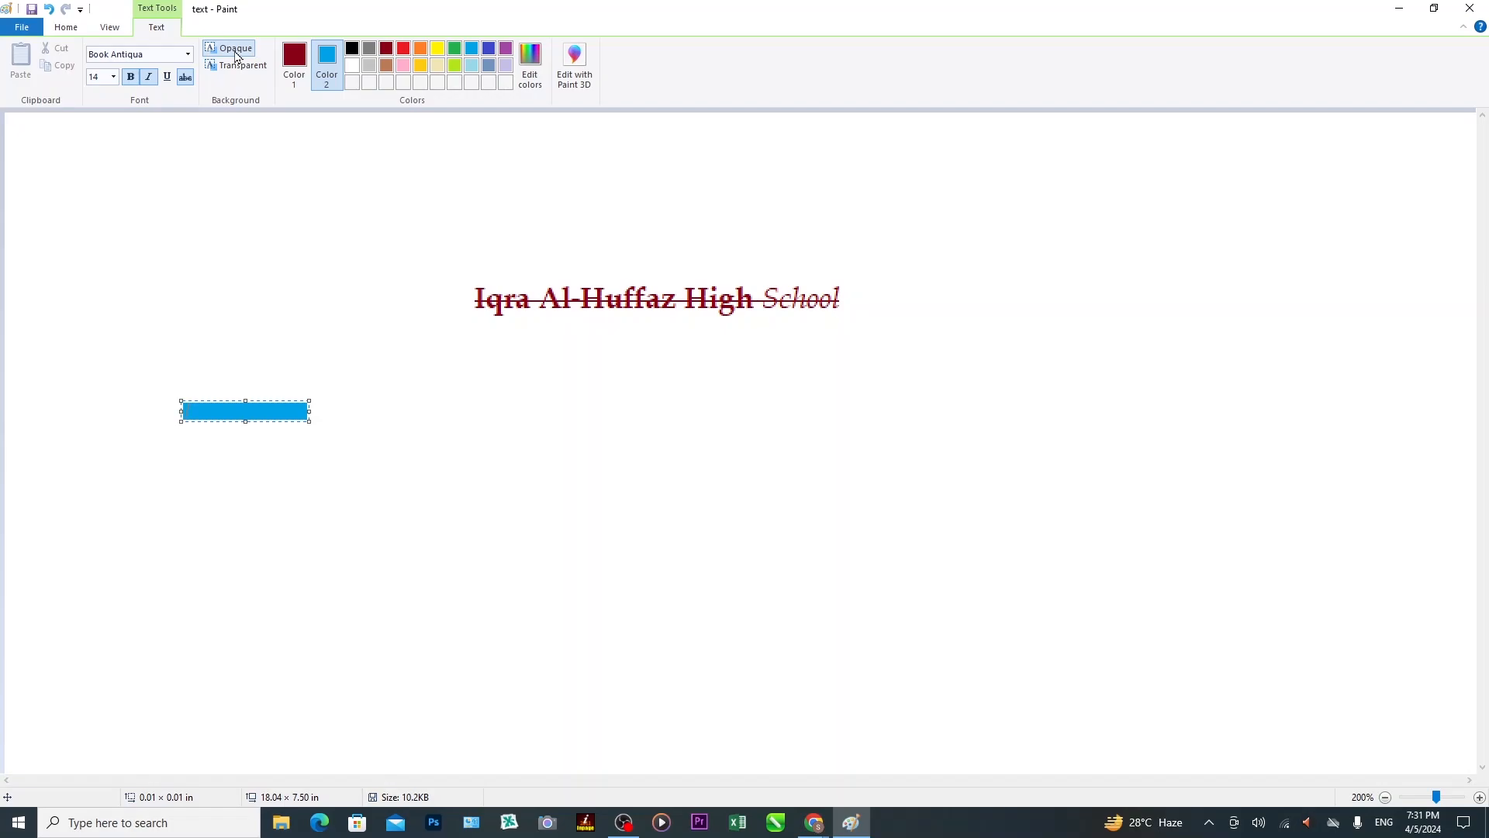
pyautogui.click(422, 49)
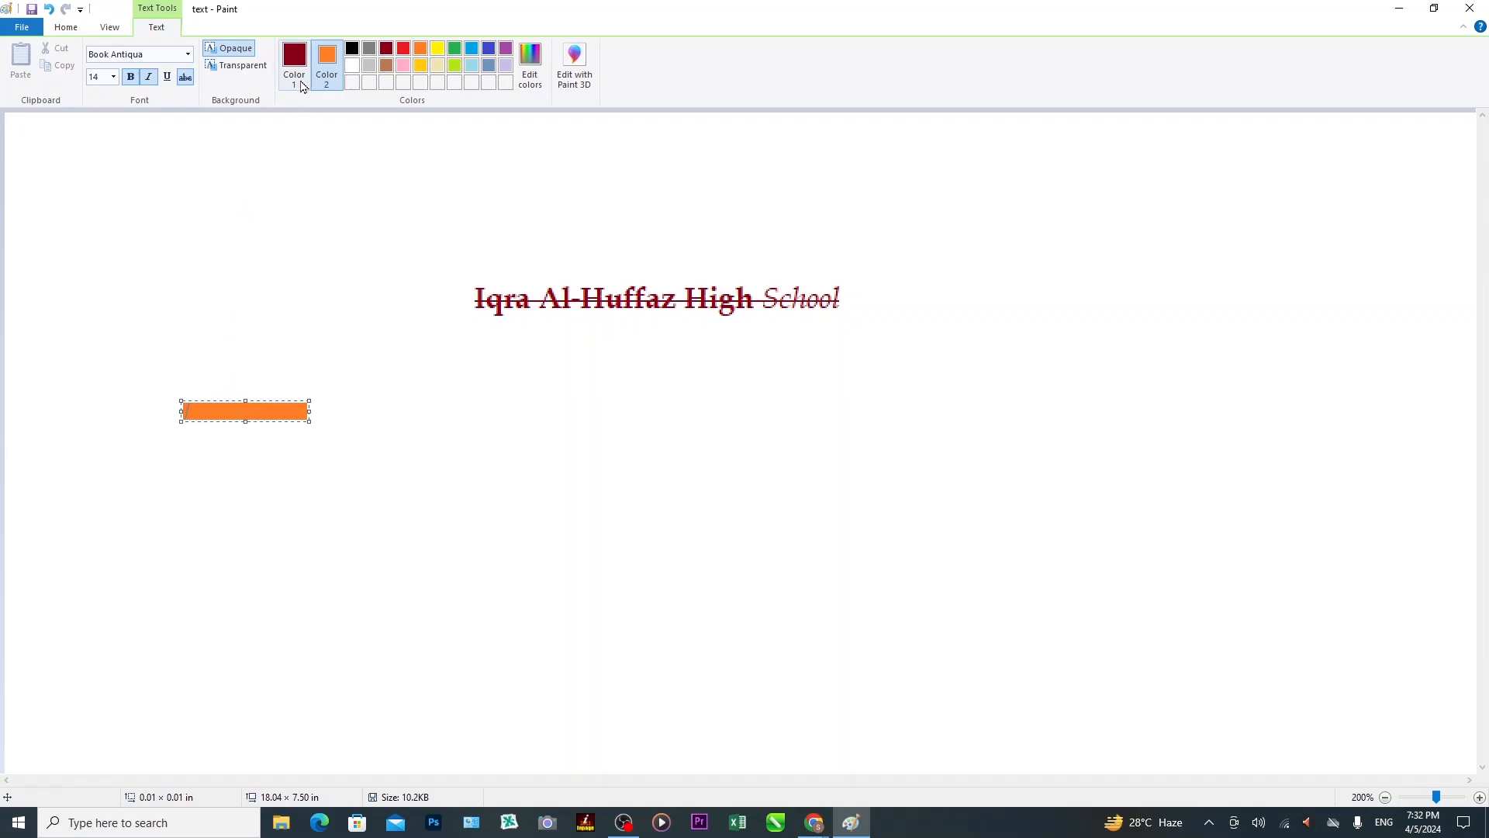
pyautogui.click(490, 50)
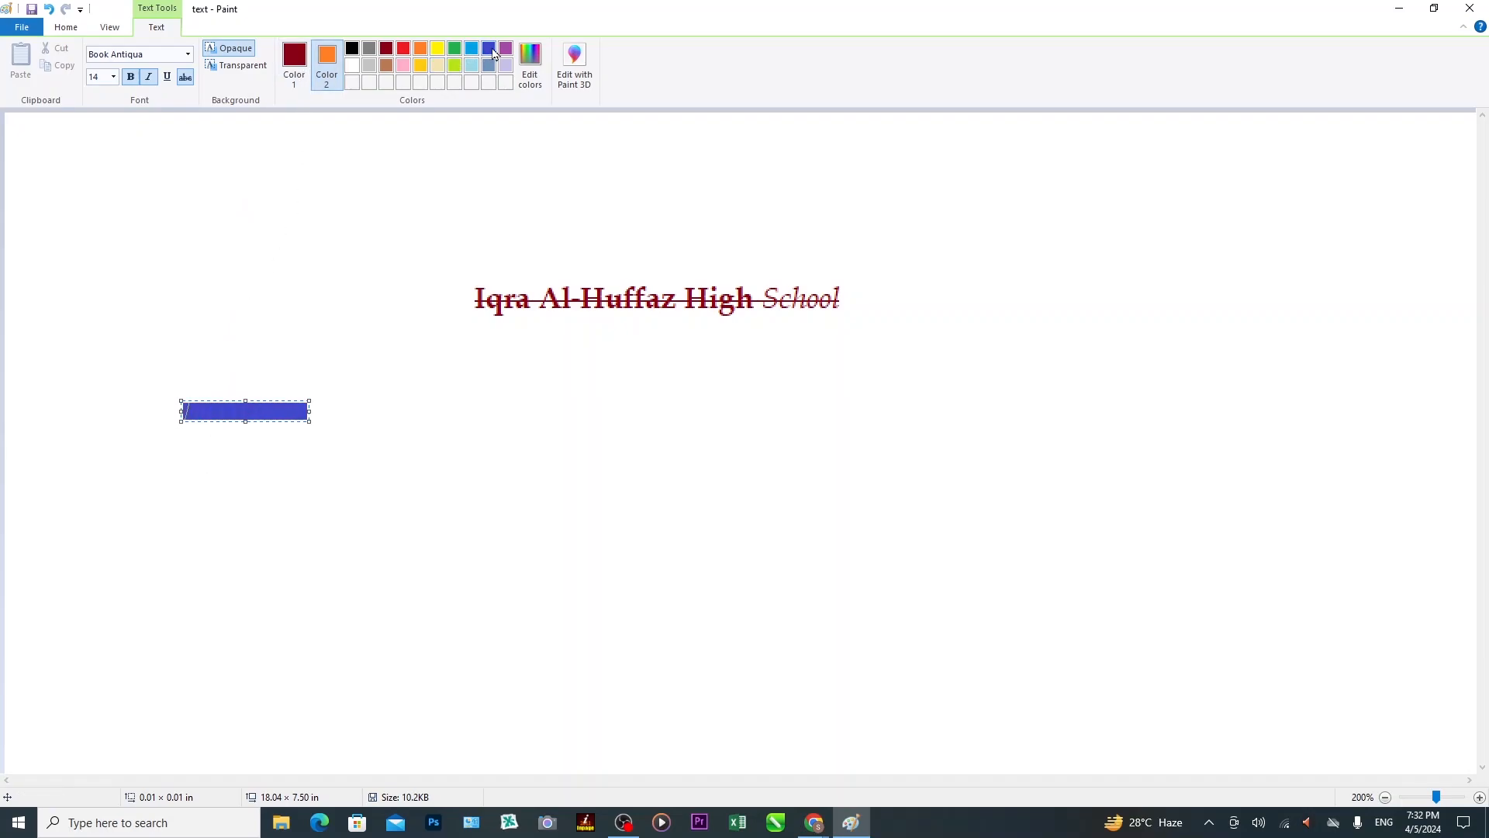
pyautogui.click(301, 64)
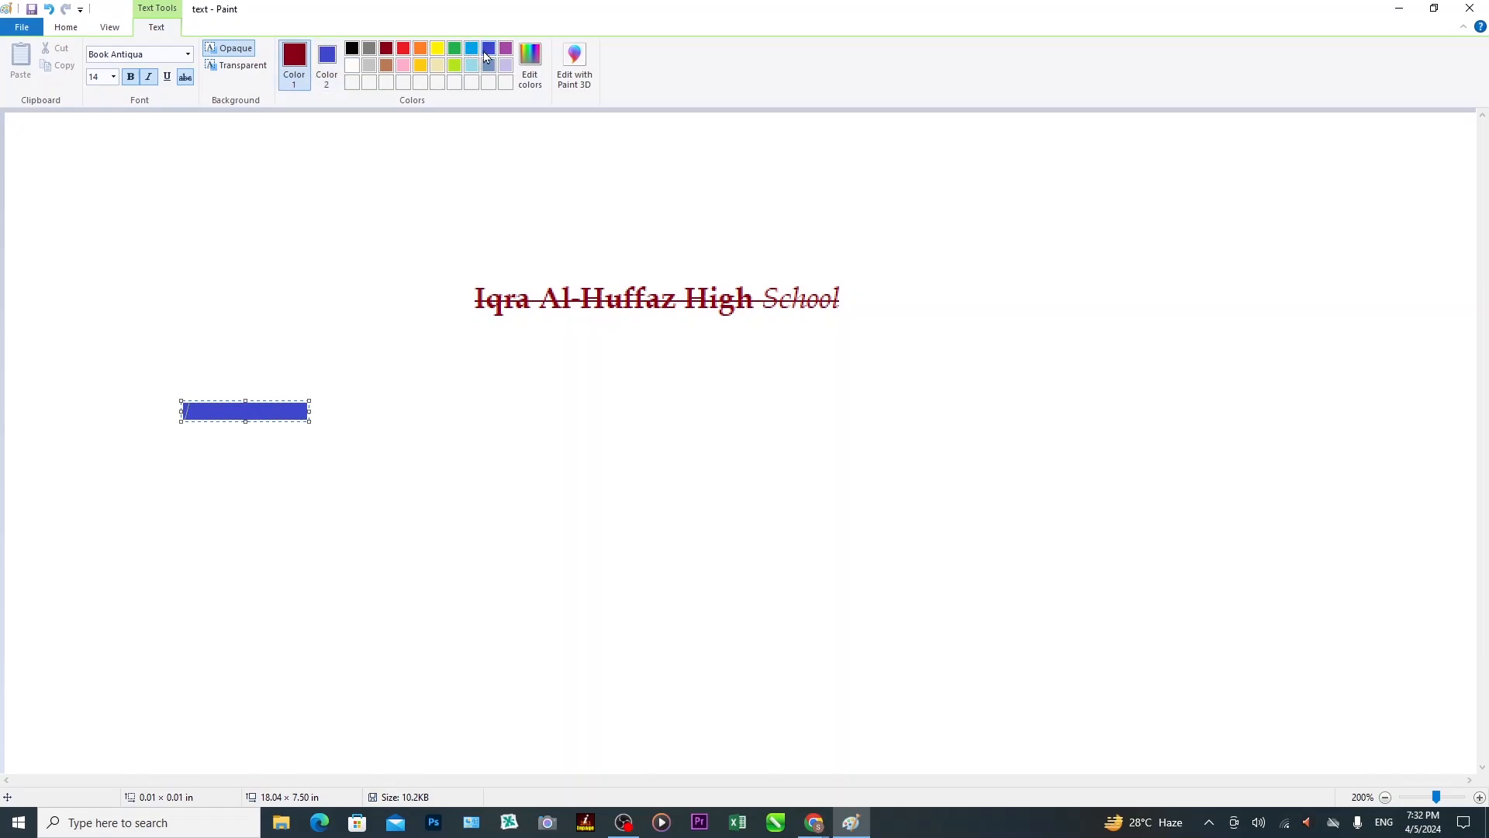
pyautogui.click(437, 51)
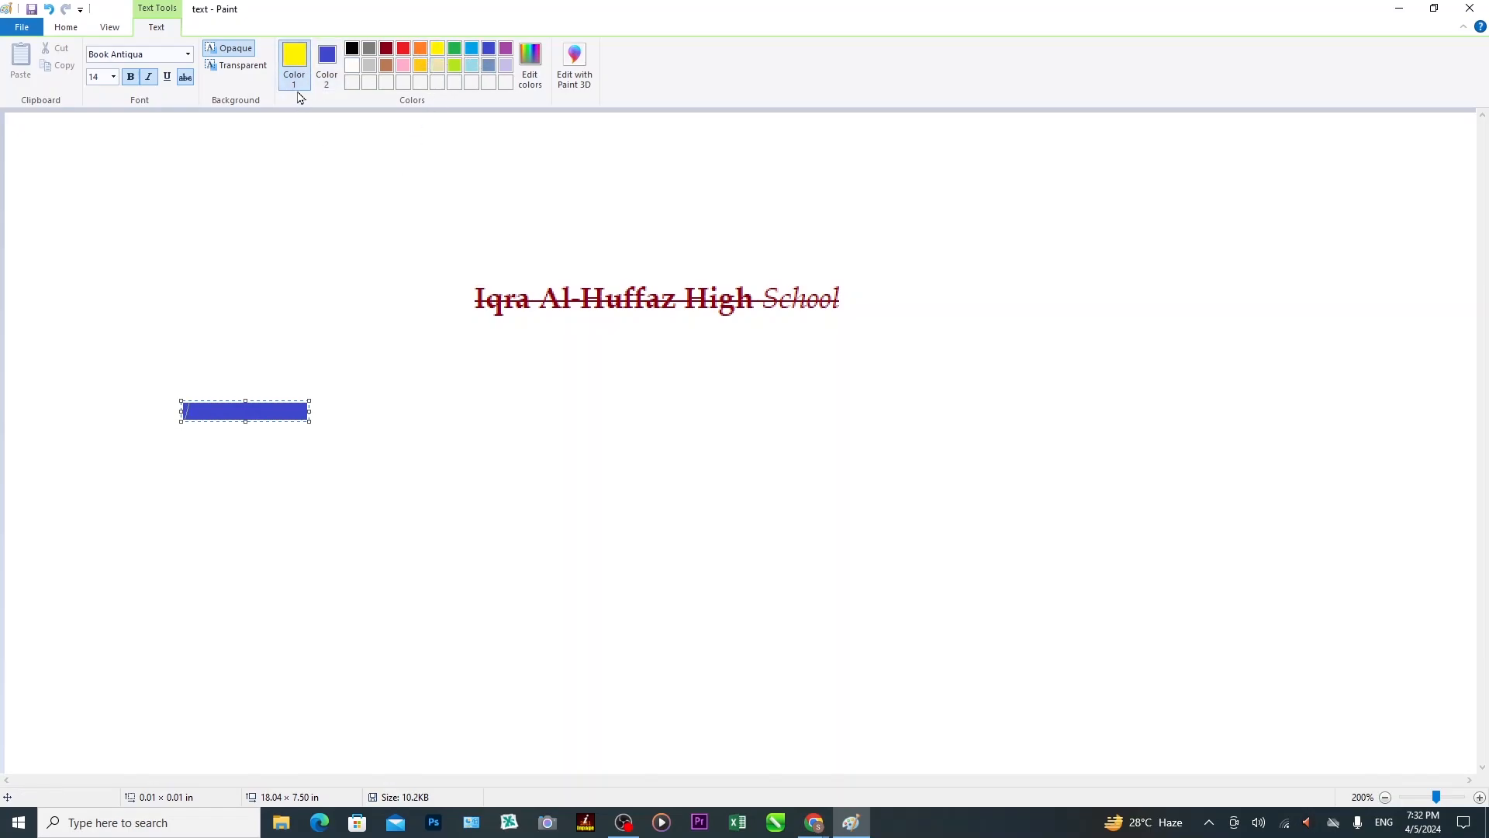
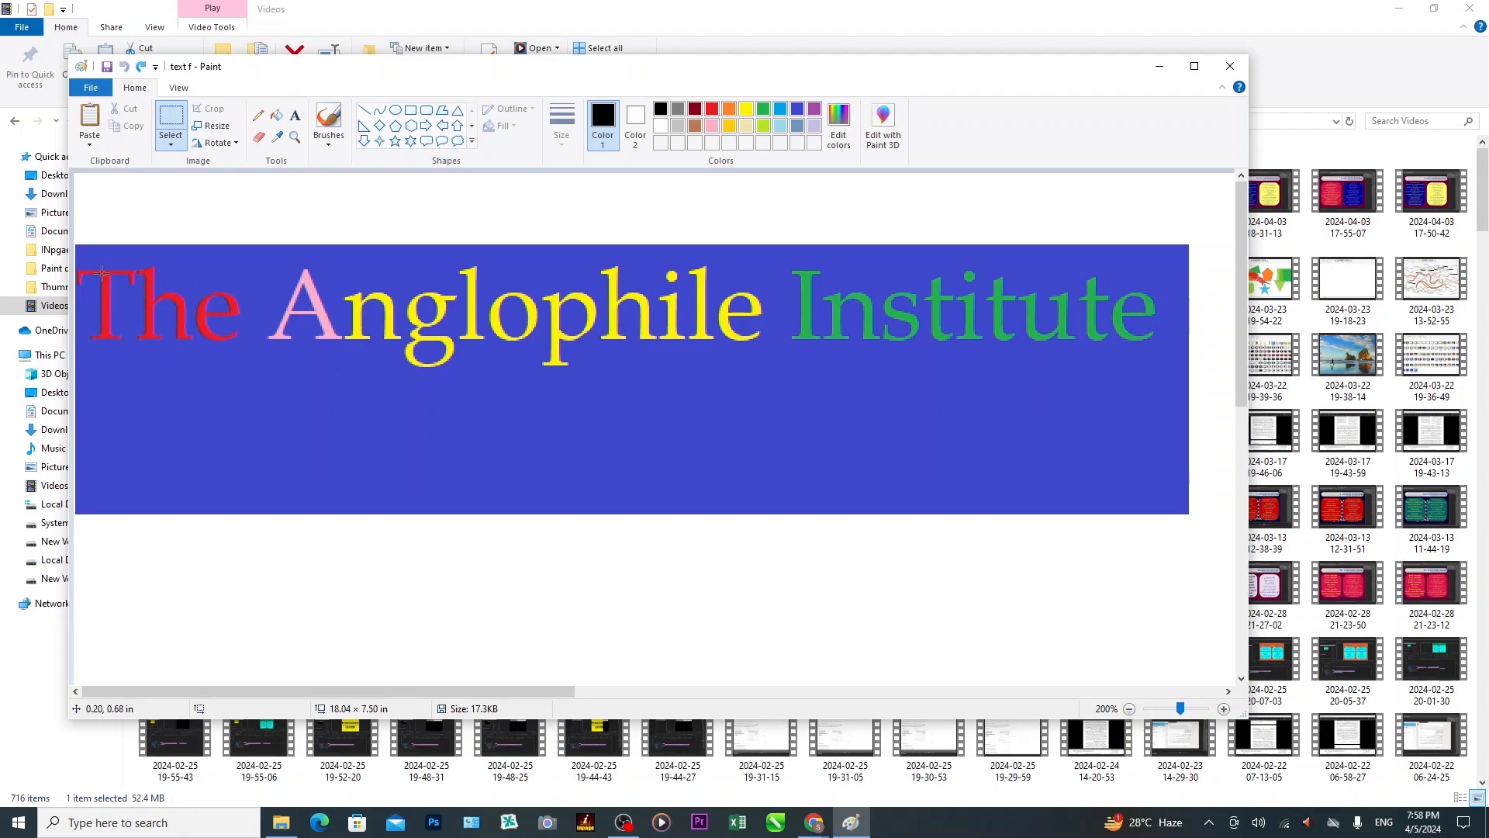
# Copy the word 'Anglophile' from the blue banner and paste the copy onto the white canvas below it.
pyautogui.click(177, 122)
pyautogui.moveTo(266, 258); pyautogui.dragTo(770, 367)
pyautogui.moveTo(766, 367); pyautogui.dragTo(766, 369)
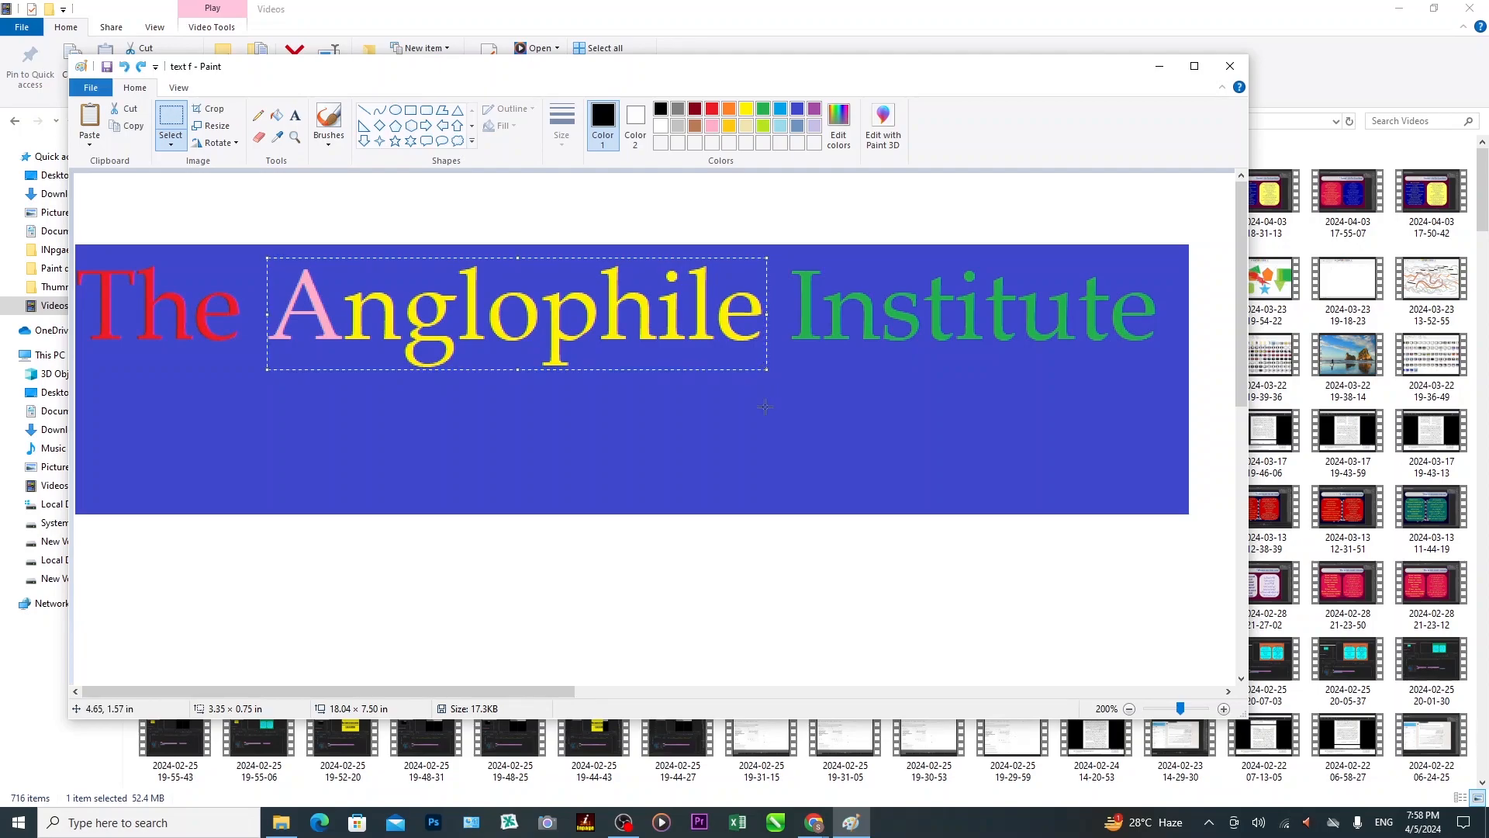
pyautogui.click(134, 127)
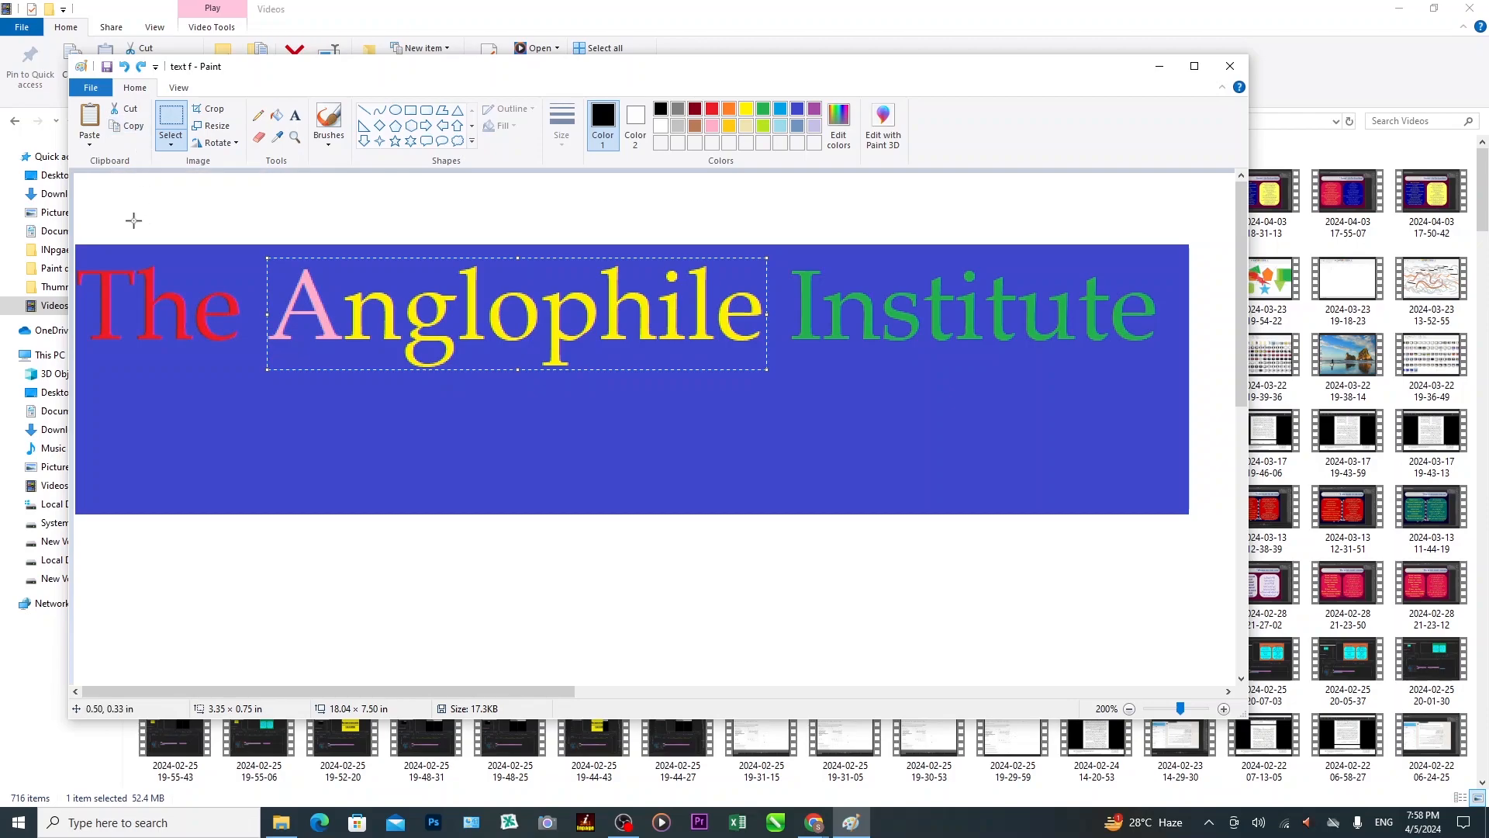
pyautogui.click(98, 143)
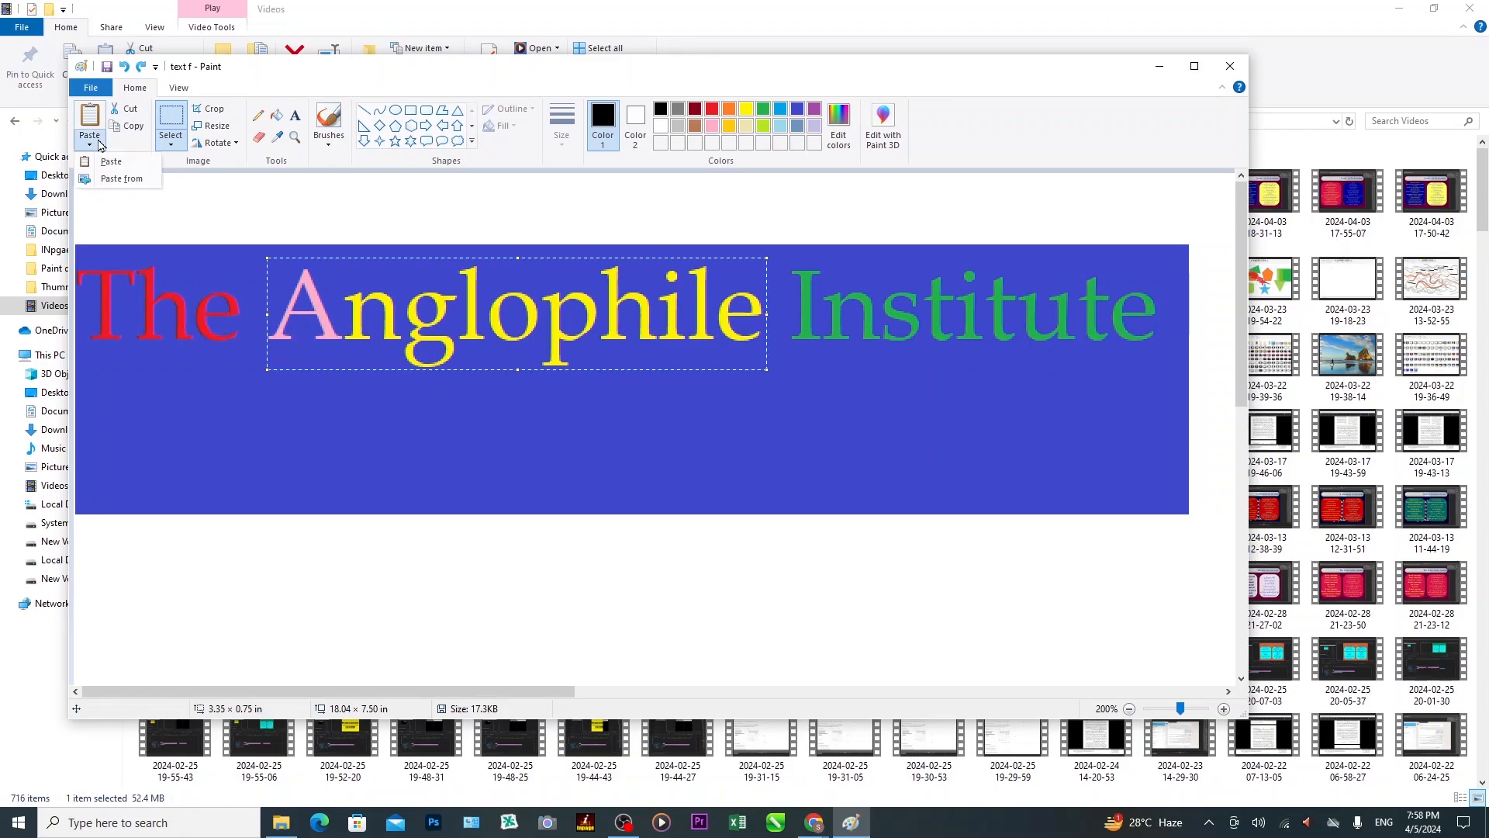
pyautogui.click(110, 161)
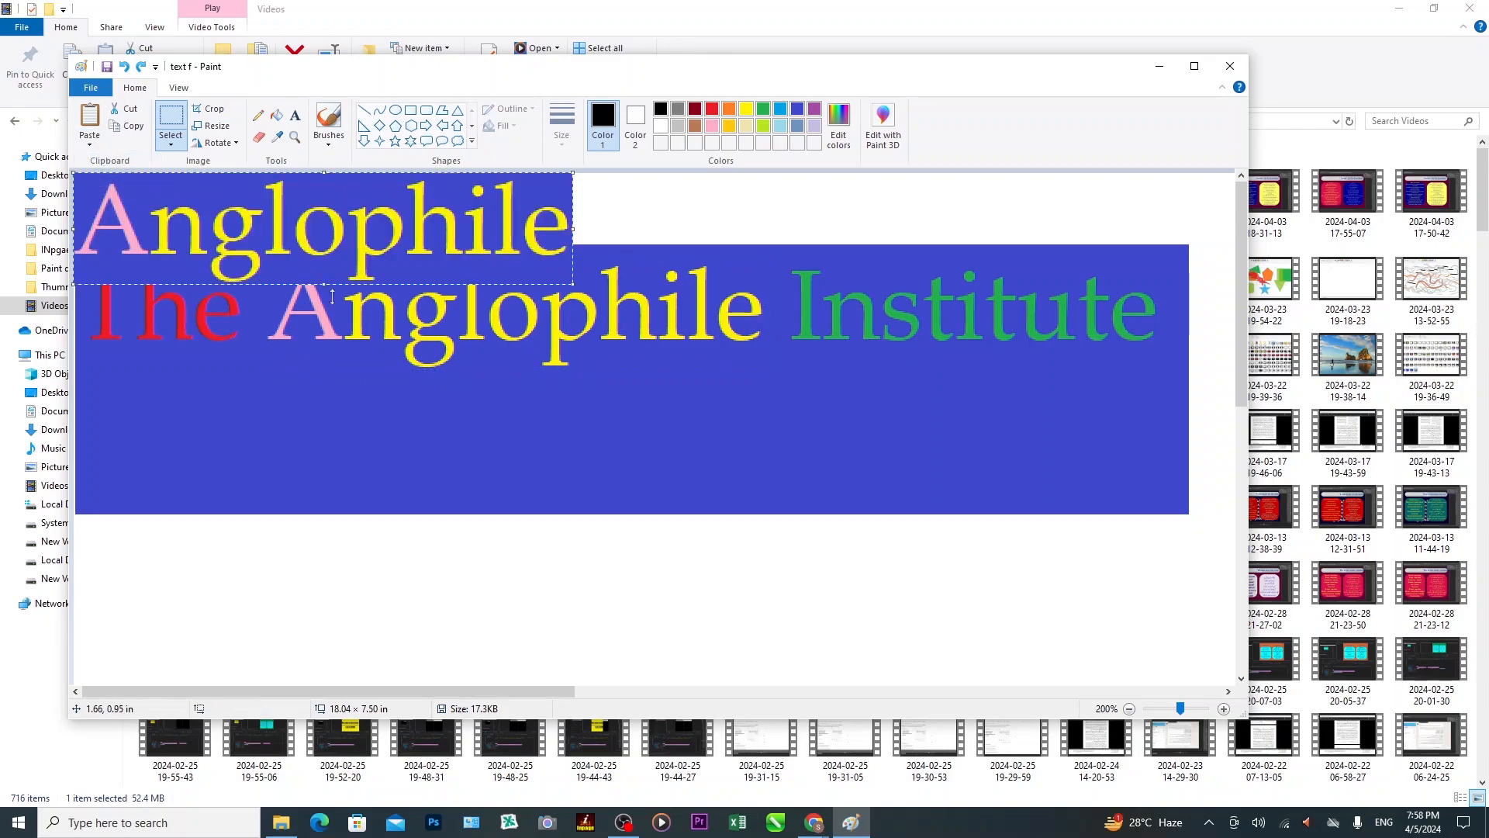
pyautogui.moveTo(370, 242); pyautogui.dragTo(454, 625)
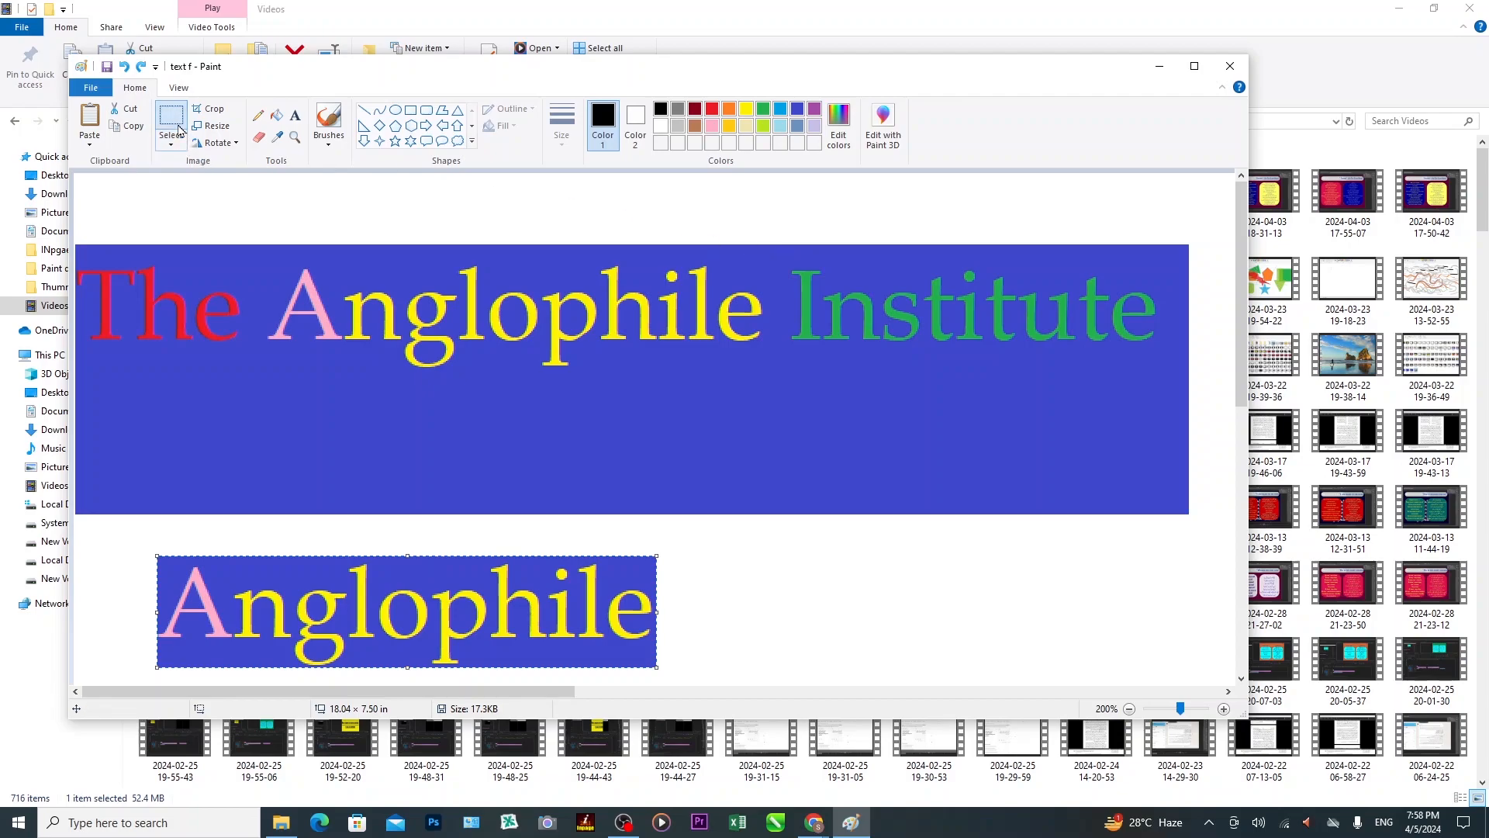
pyautogui.click(680, 356)
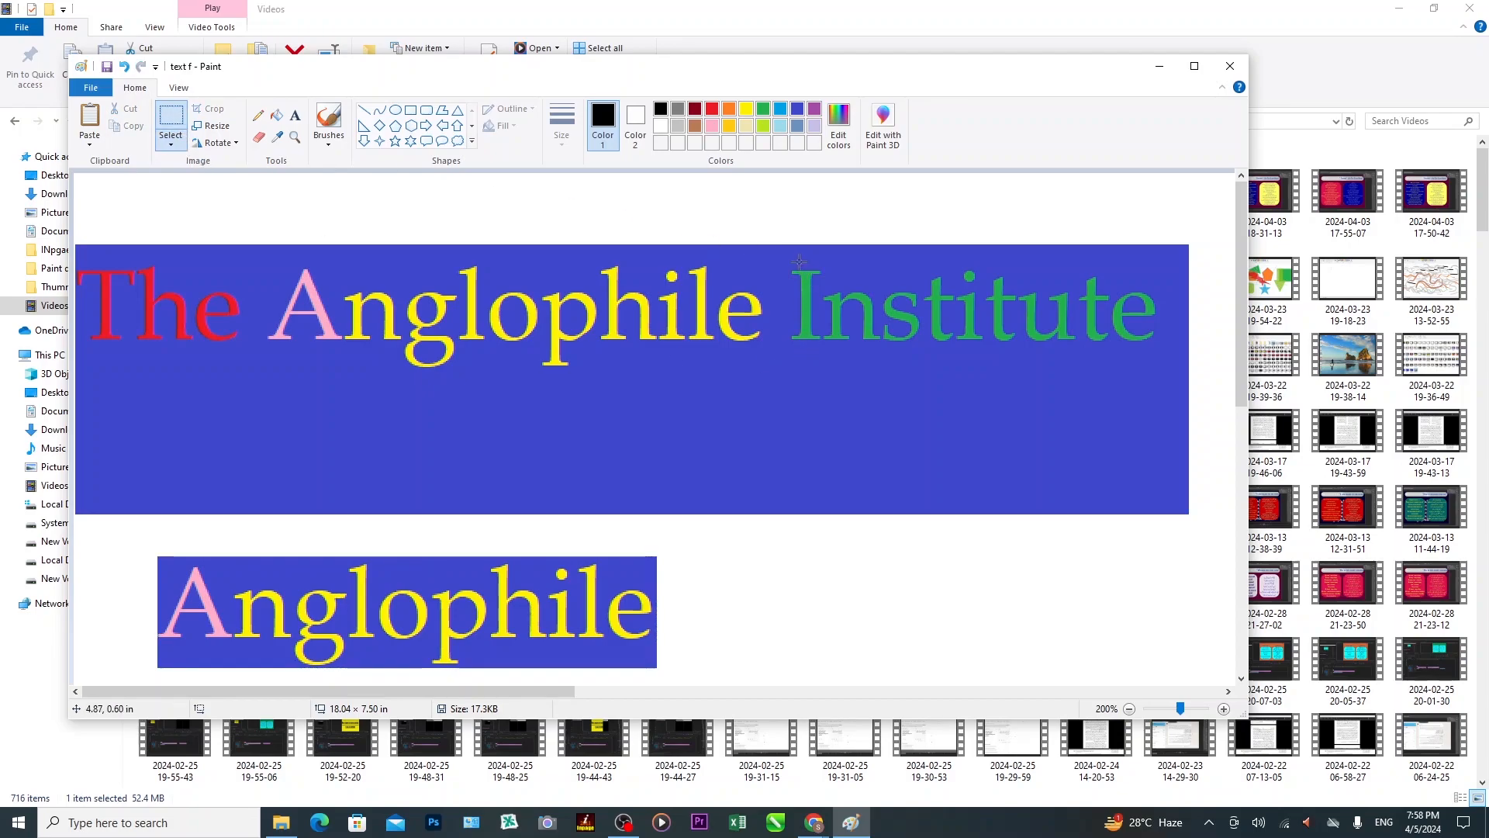
# Cut 'Institute' out of the banner and place it beside the lower Anglophile copy.
pyautogui.moveTo(785, 257); pyautogui.dragTo(1161, 352)
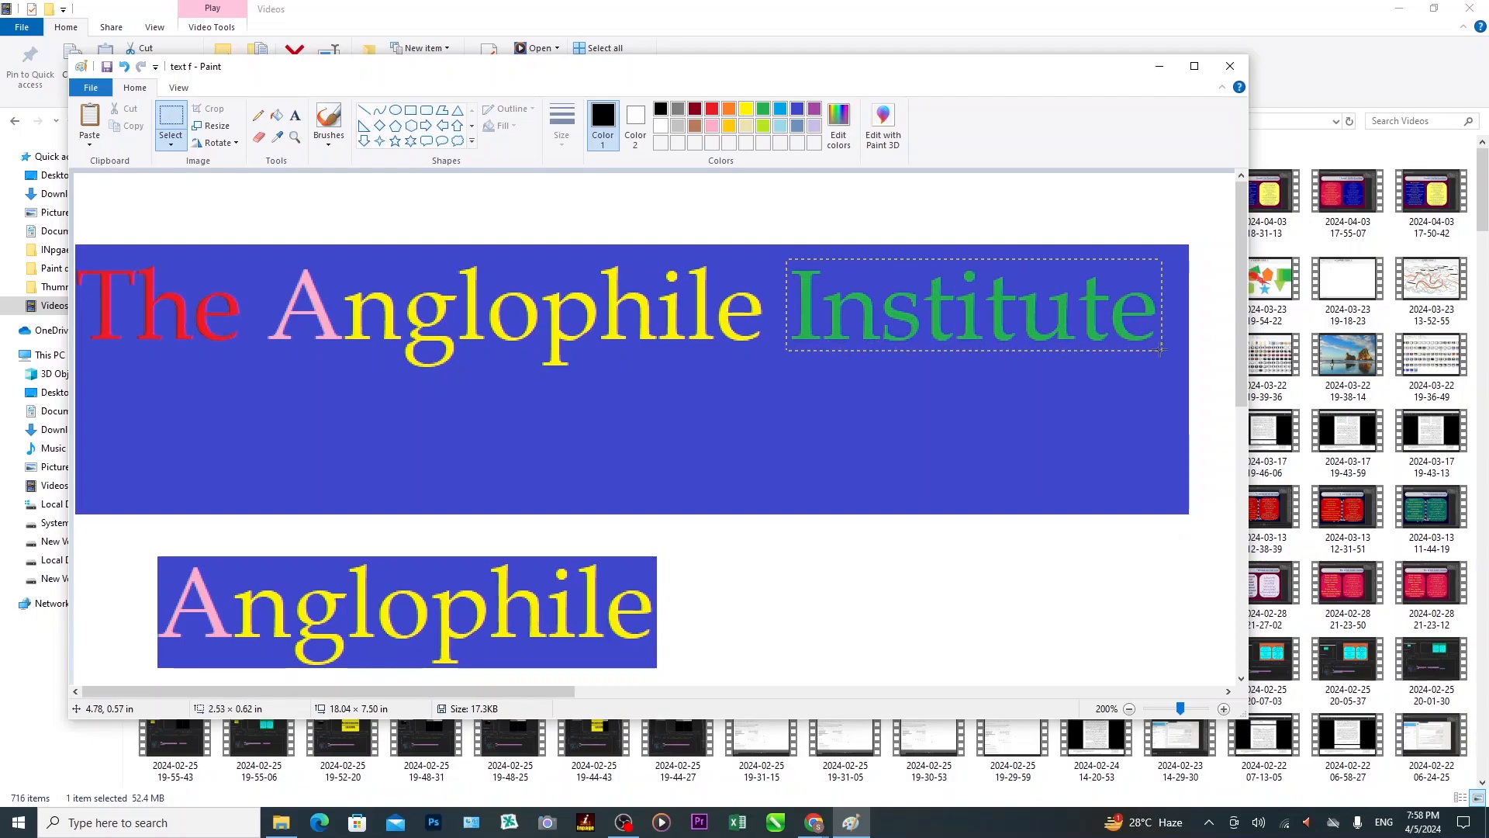
pyautogui.moveTo(1161, 351); pyautogui.dragTo(1161, 351)
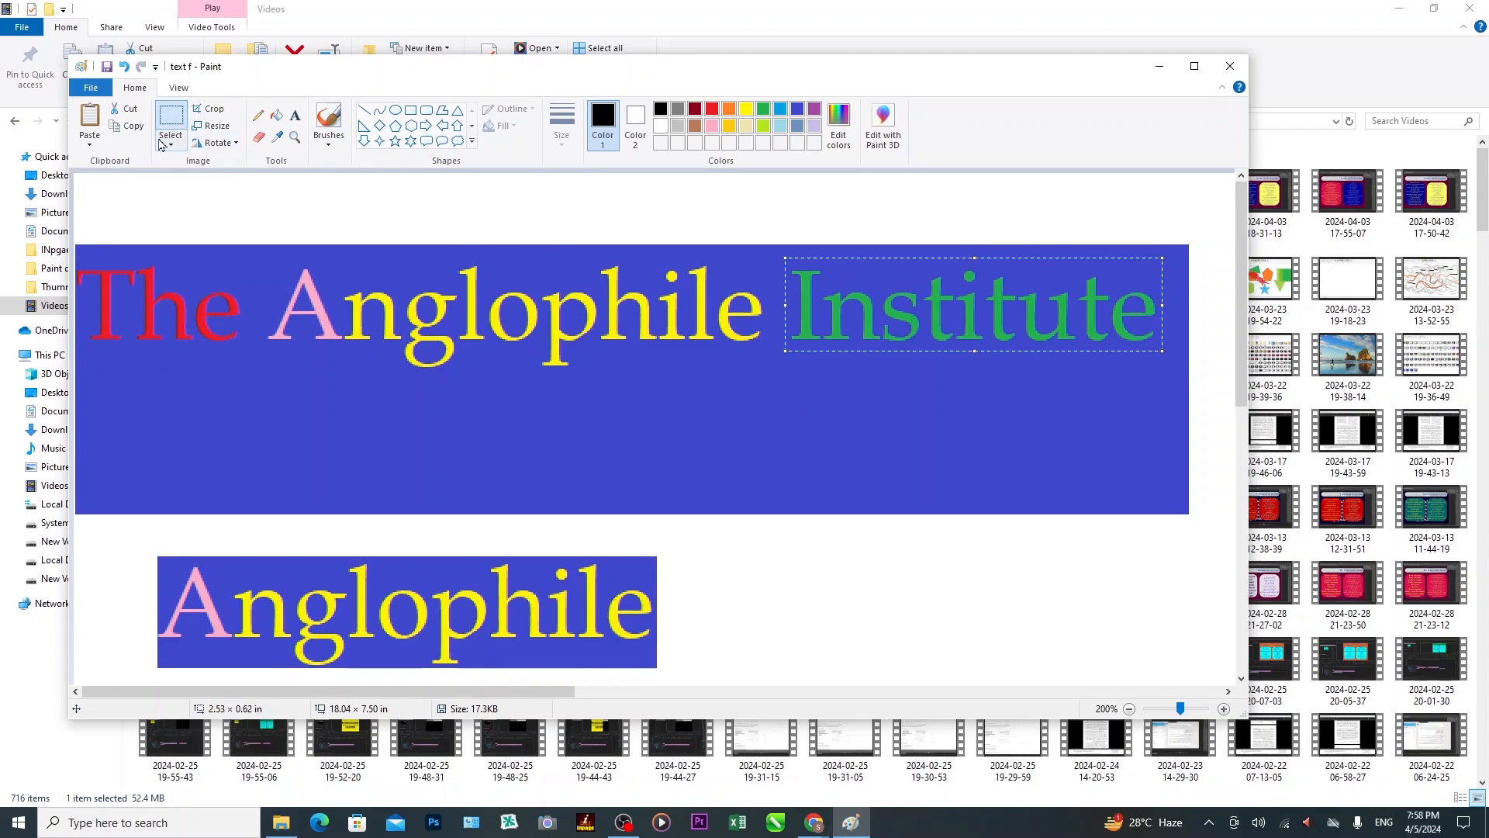
pyautogui.click(129, 110)
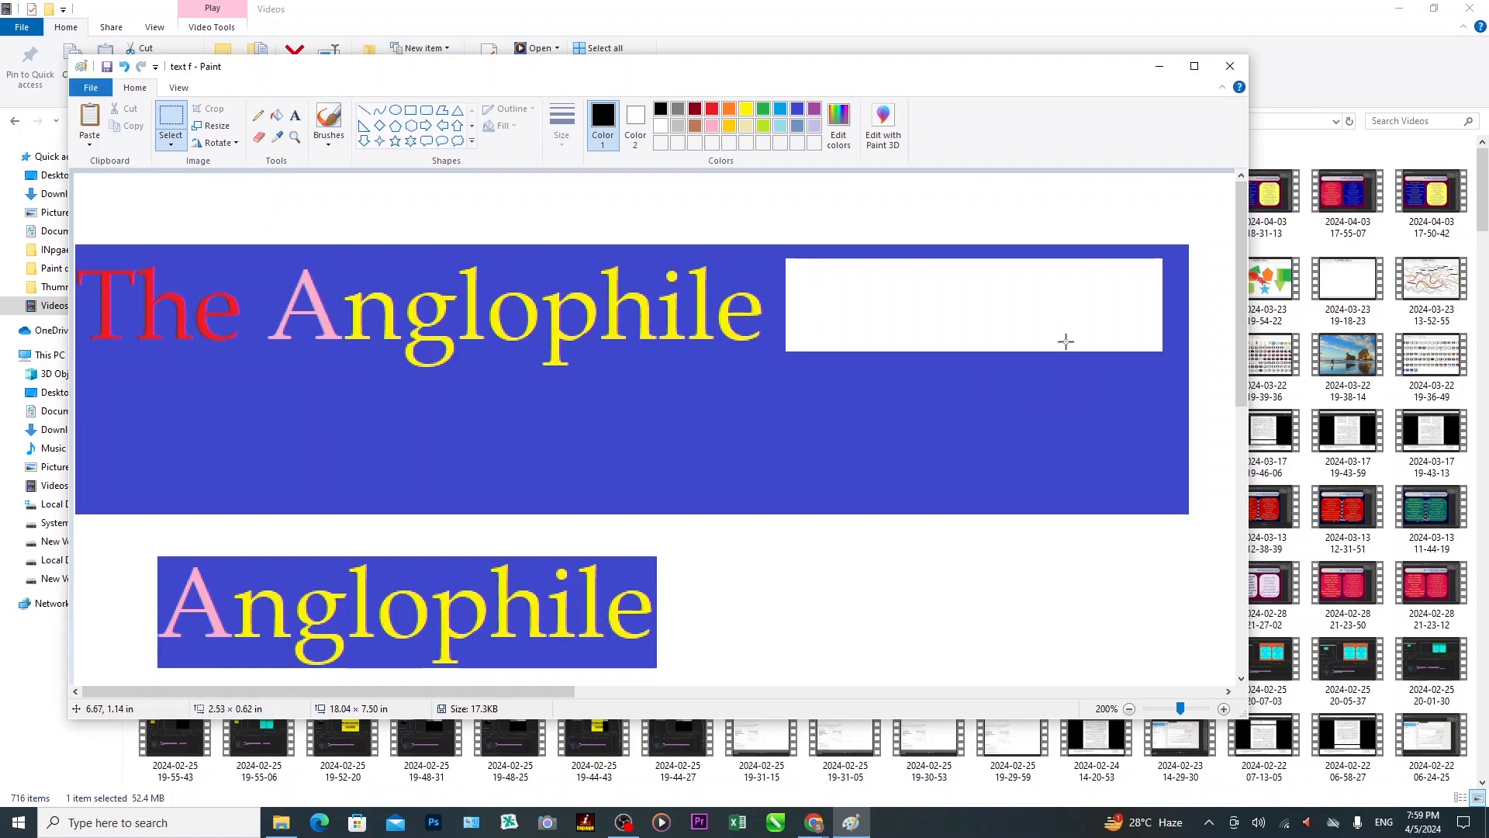
pyautogui.click(97, 147)
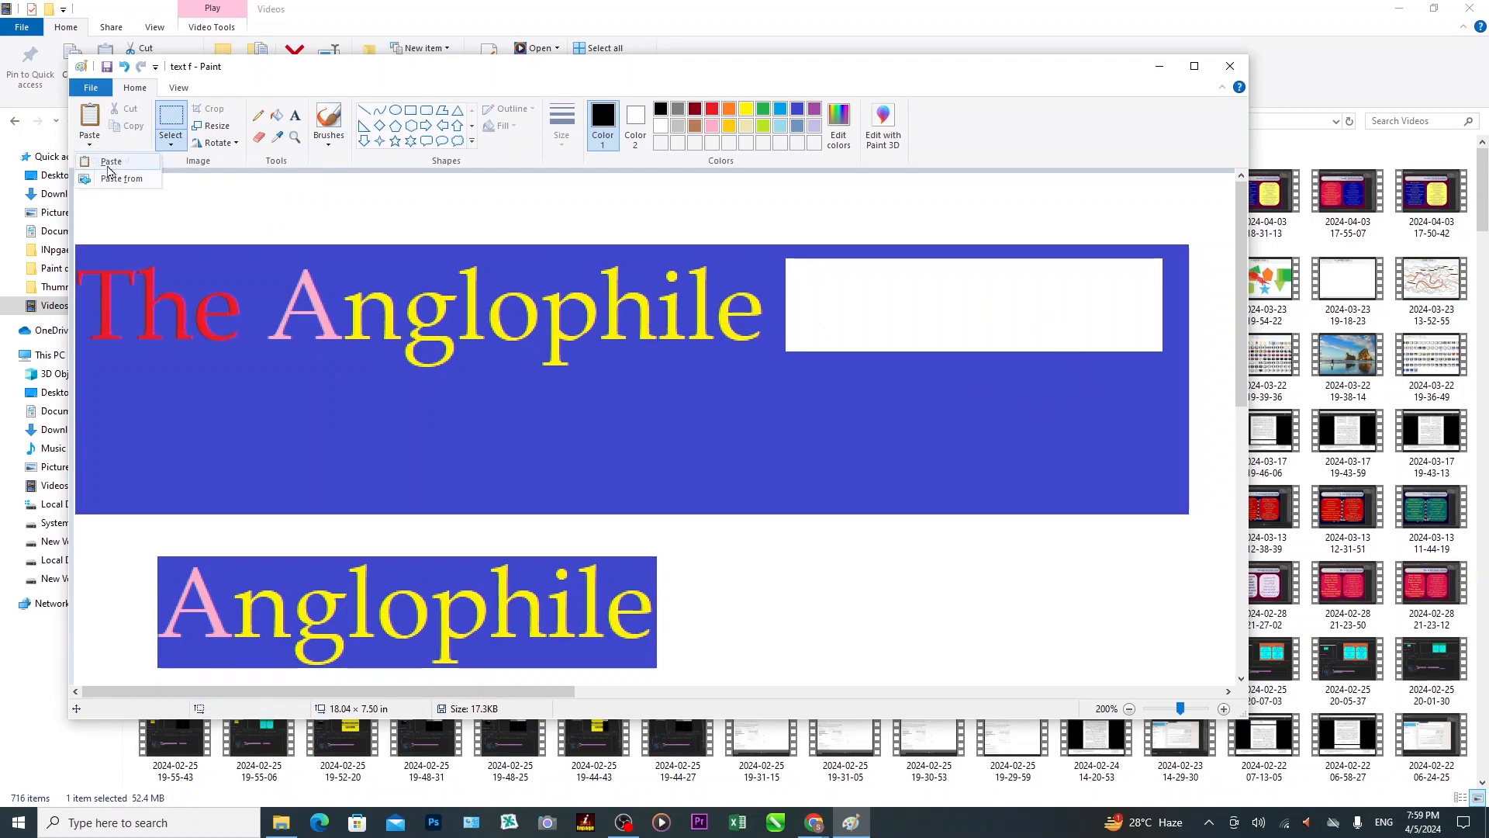
pyautogui.click(110, 161)
pyautogui.moveTo(303, 248); pyautogui.dragTo(942, 640)
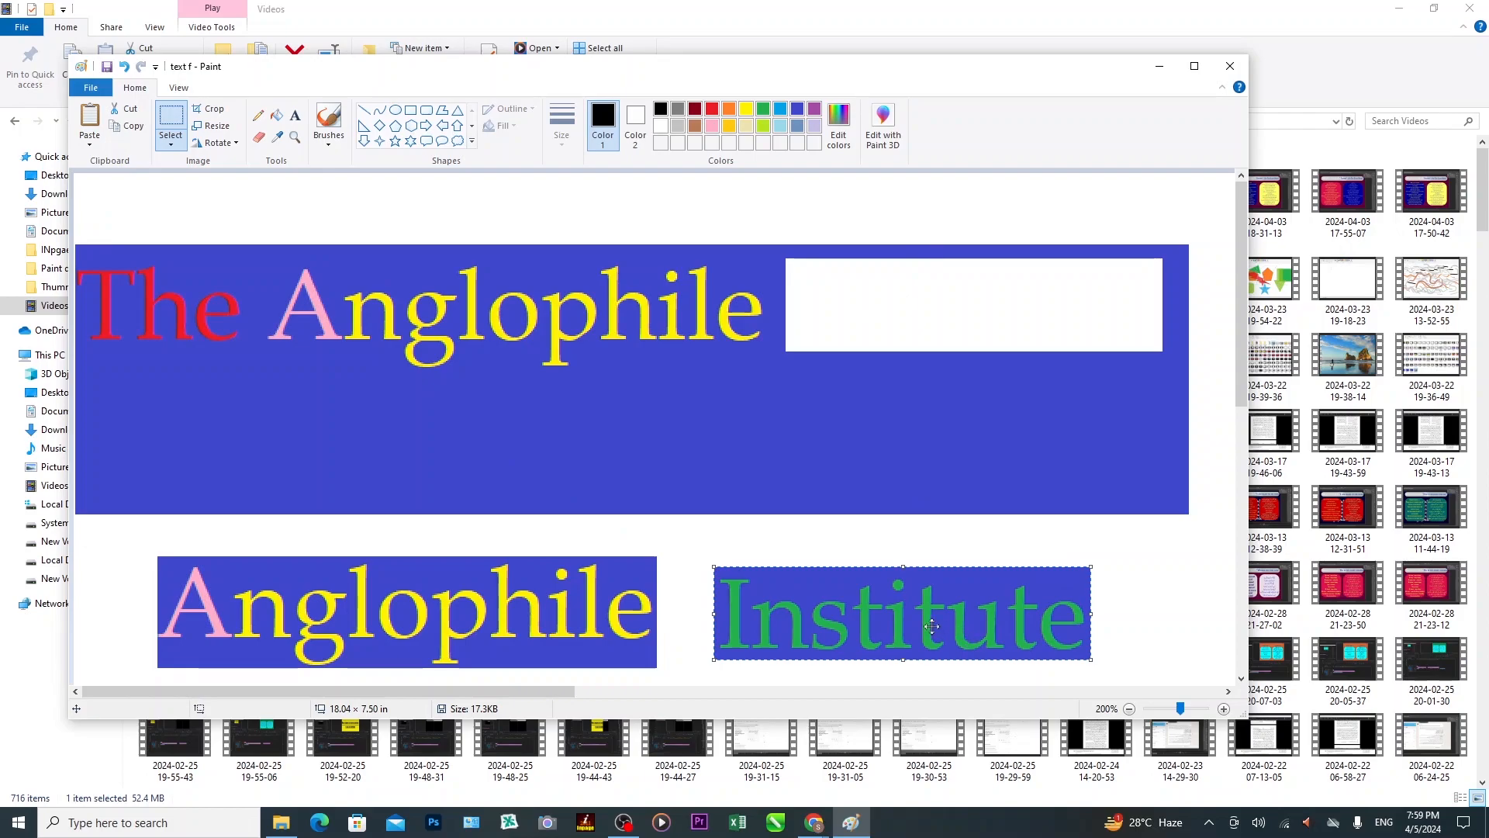
pyautogui.moveTo(933, 626); pyautogui.dragTo(952, 614)
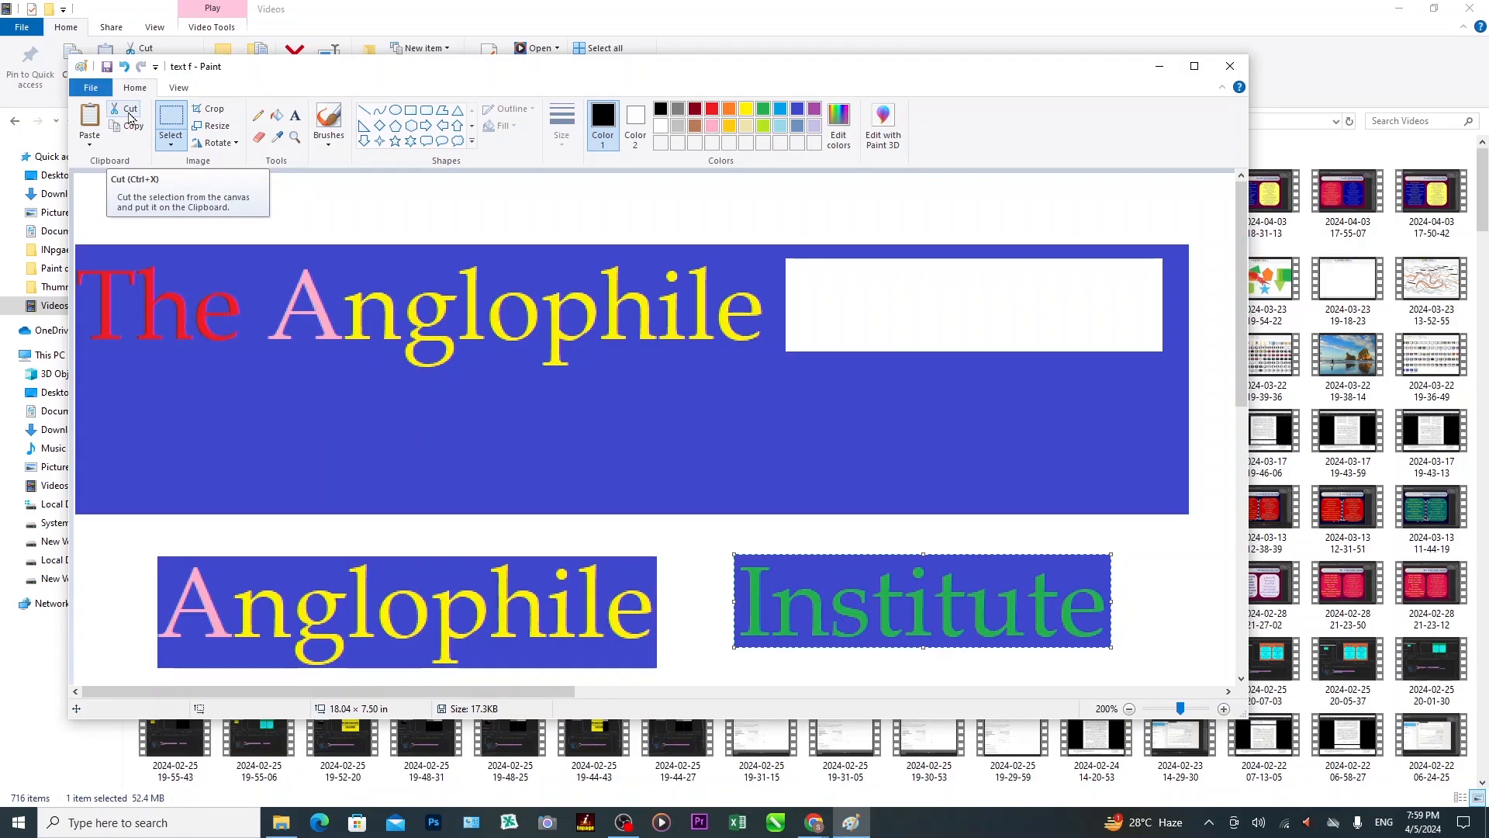
pyautogui.click(90, 144)
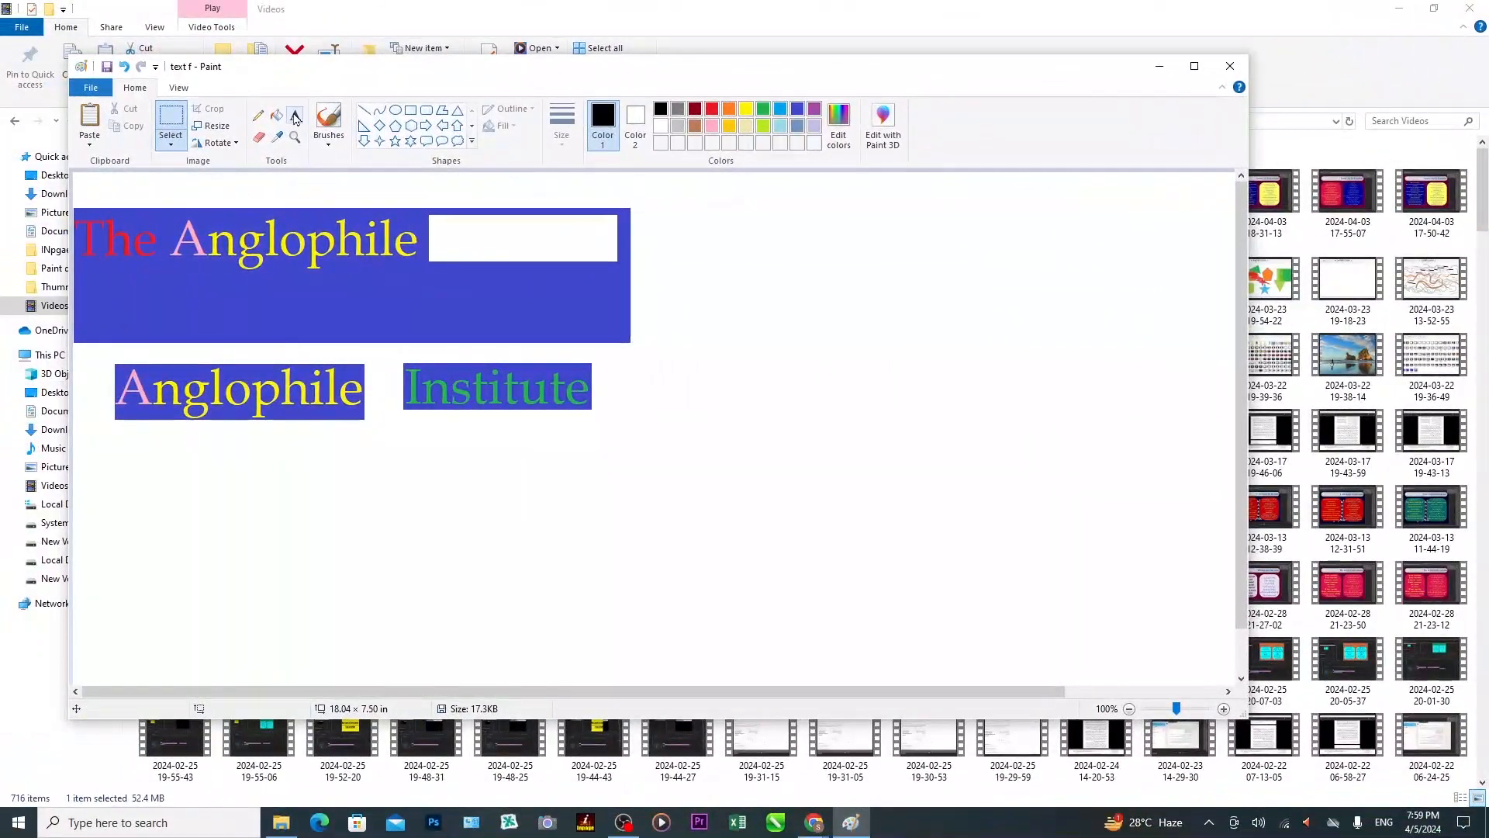
pyautogui.click(295, 117)
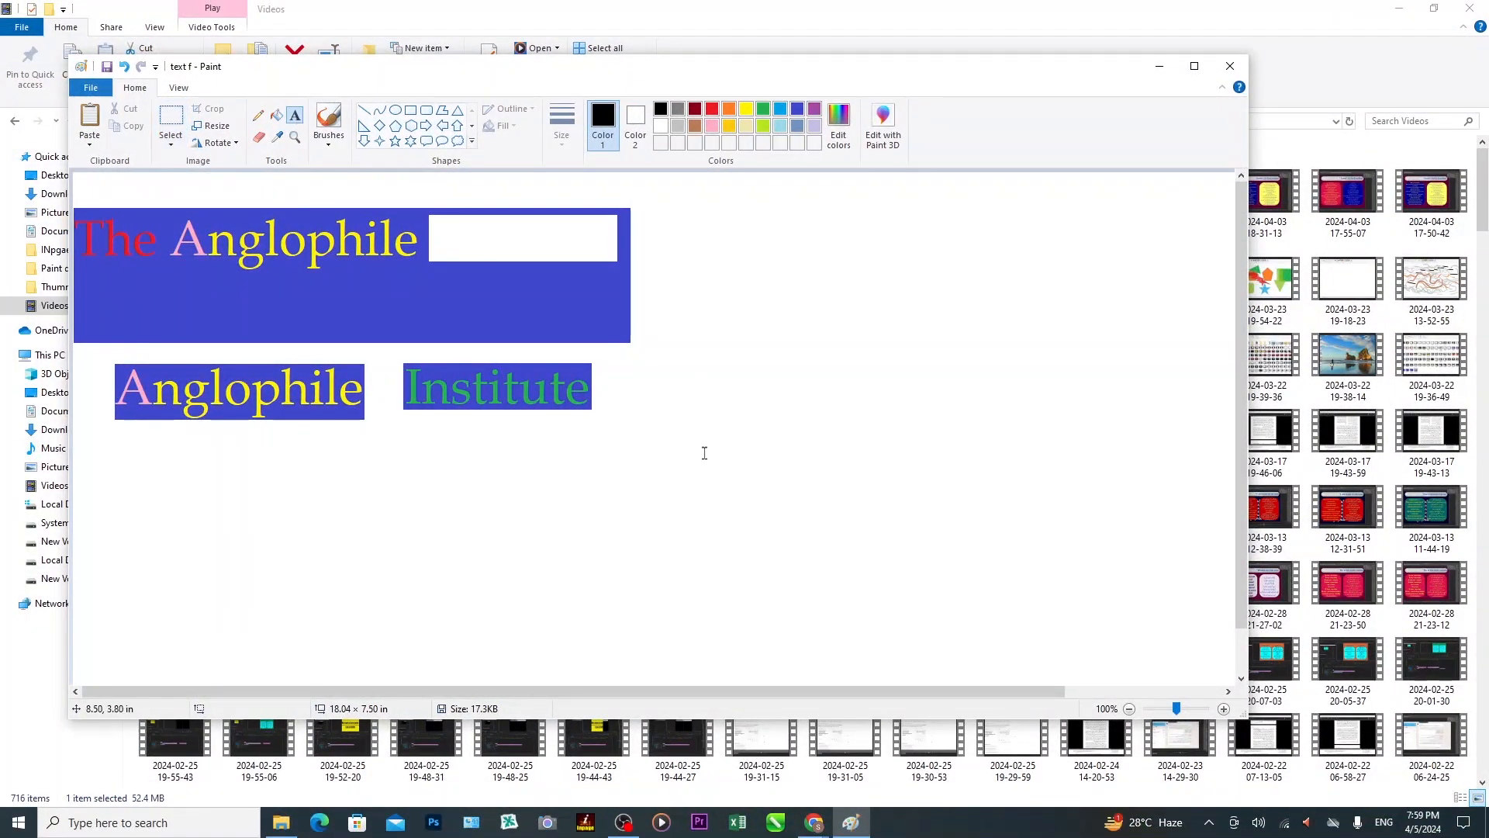
# Type 'Iqra Al-Huffaz High School' in a lower-right text box and copy the words 'Al-Huffaz'.
pyautogui.moveTo(691, 460)
pyautogui.mouseDown()
pyautogui.moveTo(839, 529)
pyautogui.moveTo(1143, 535)
pyautogui.mouseUp()
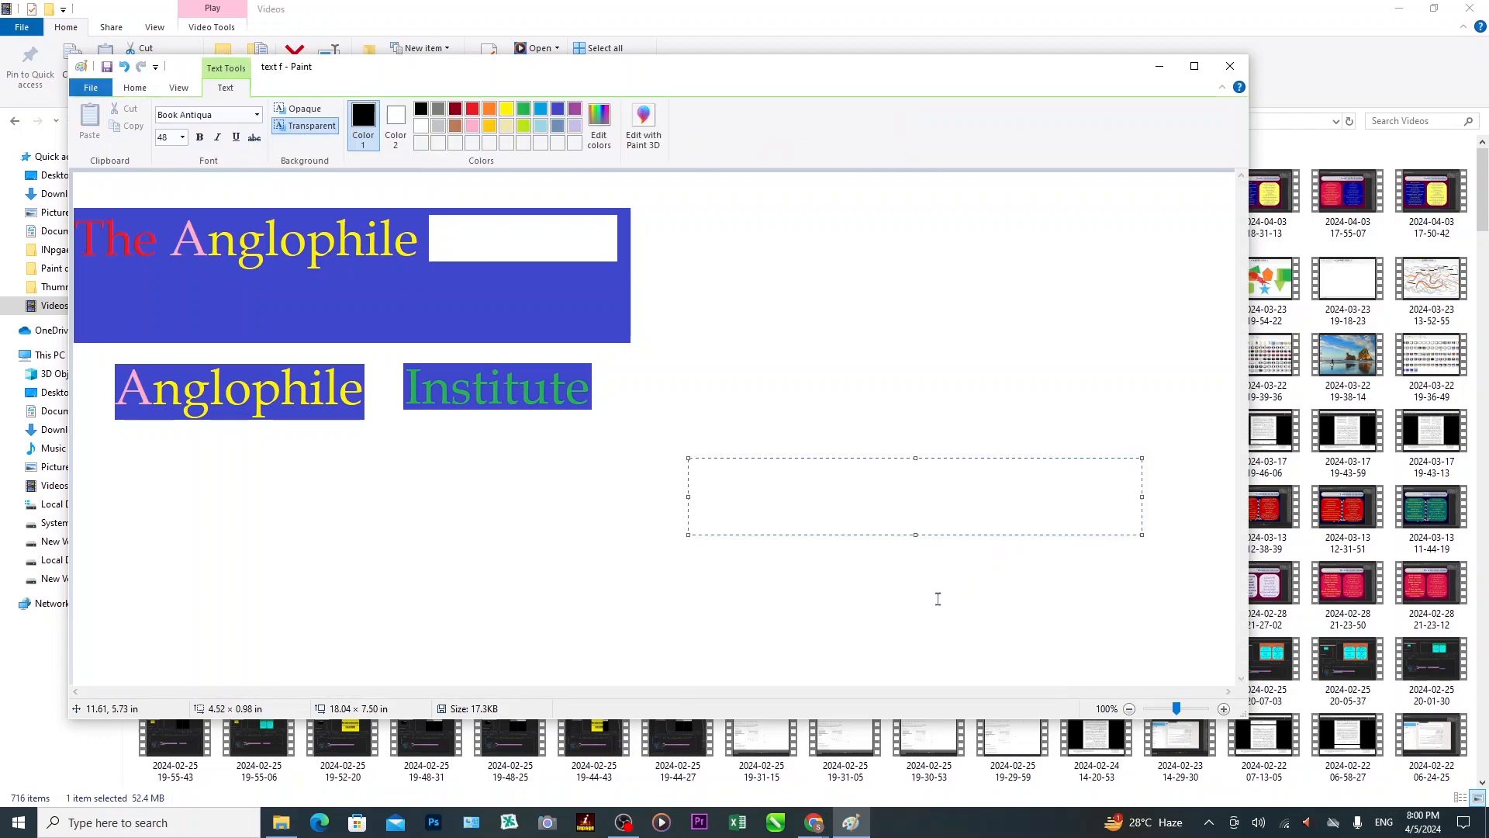
pyautogui.write('Iqra ')
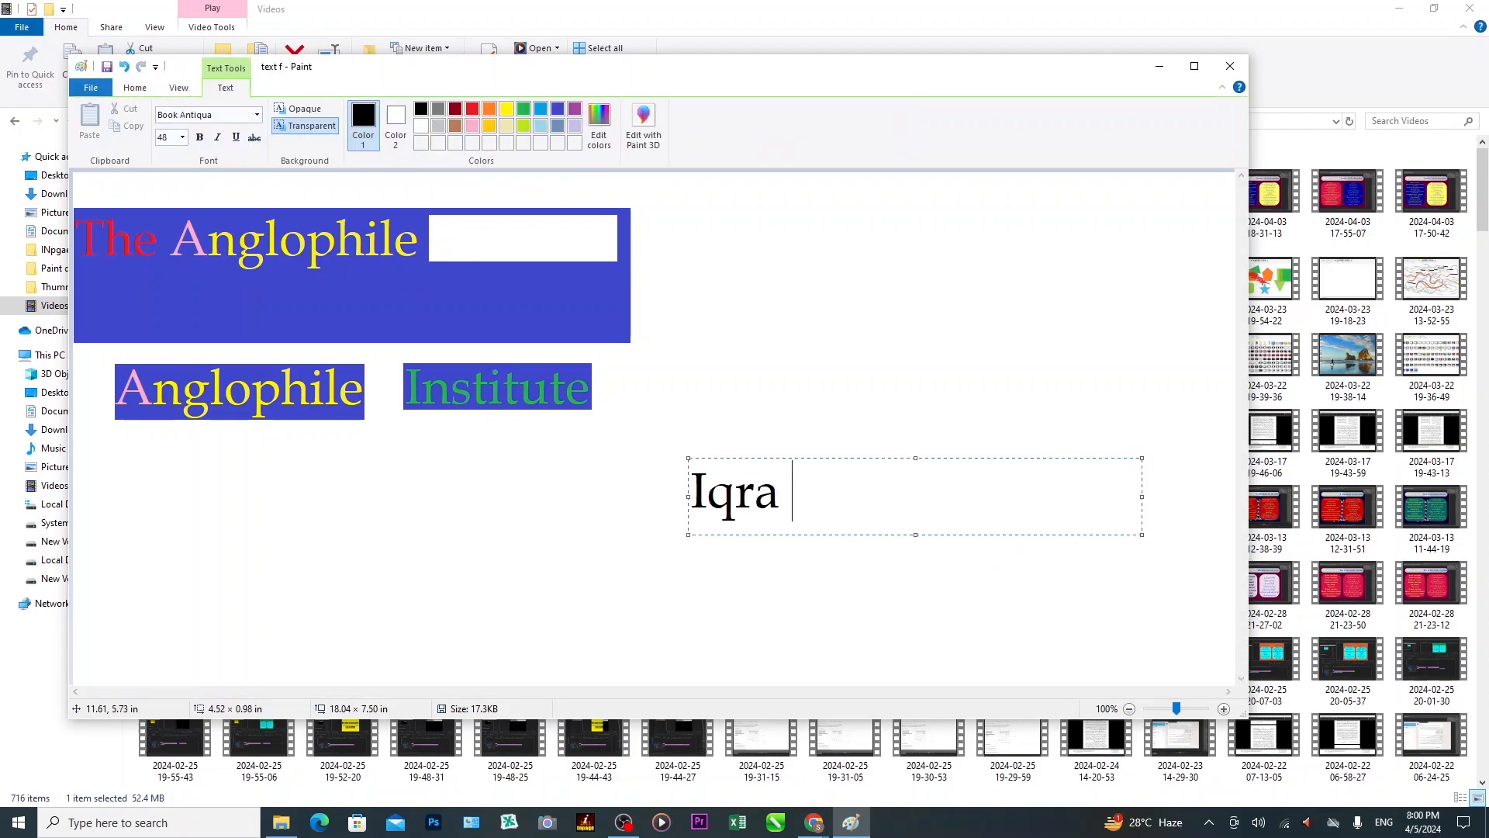
pyautogui.write('Al-Huffa')
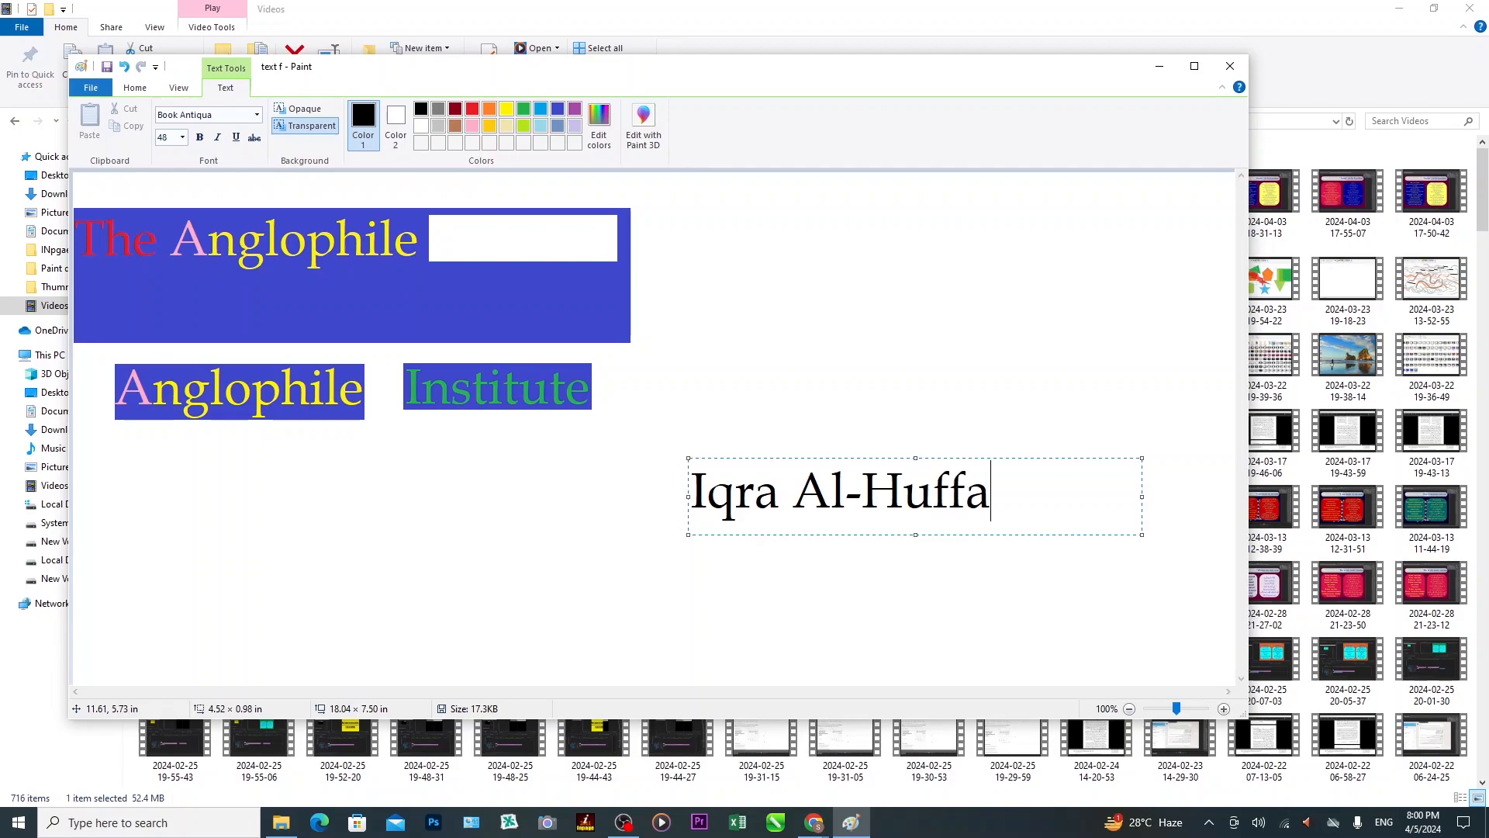
pyautogui.write('z Hi')
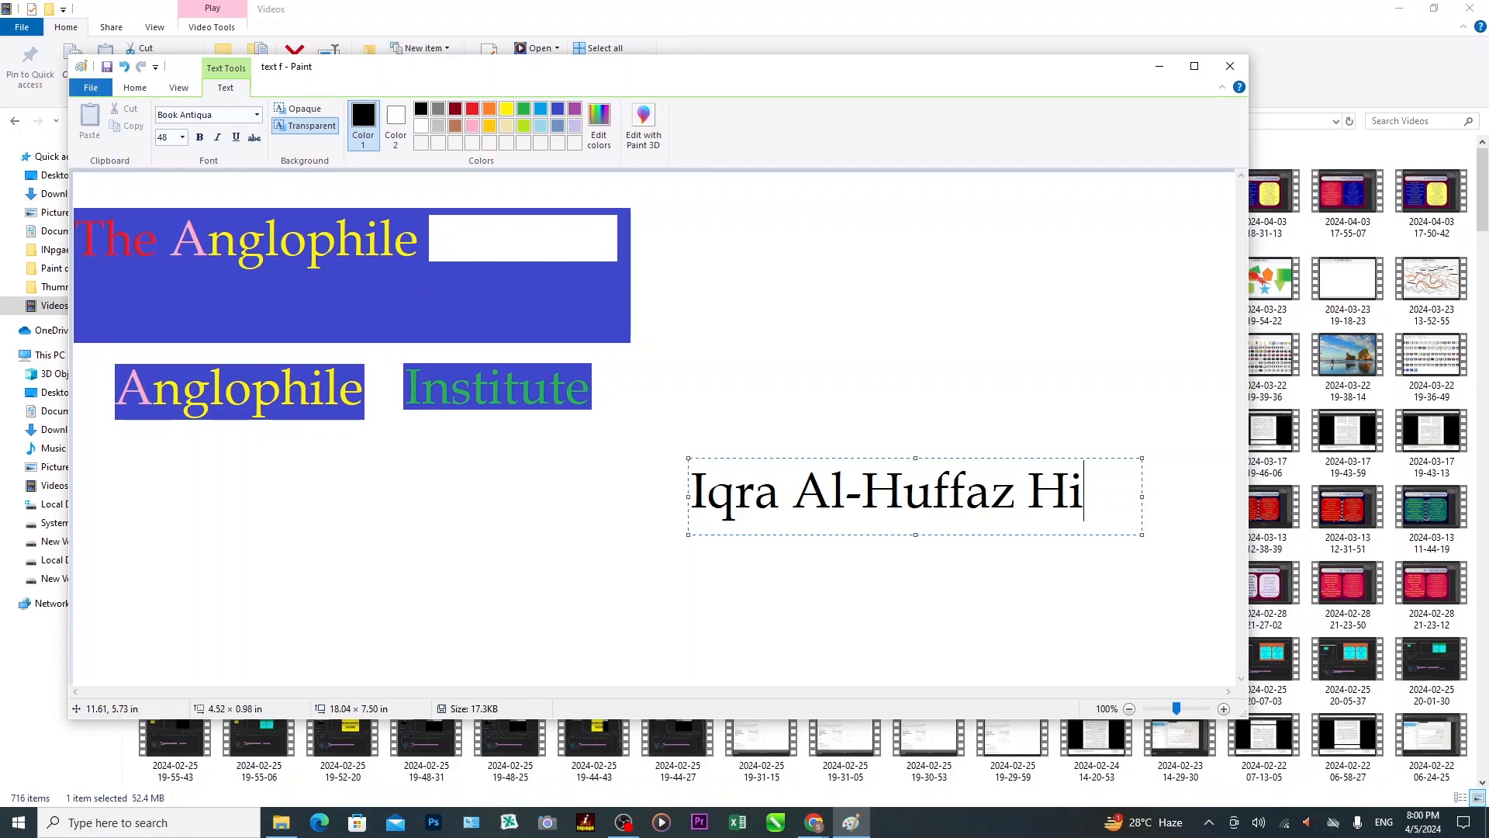
pyautogui.write('gh JS')
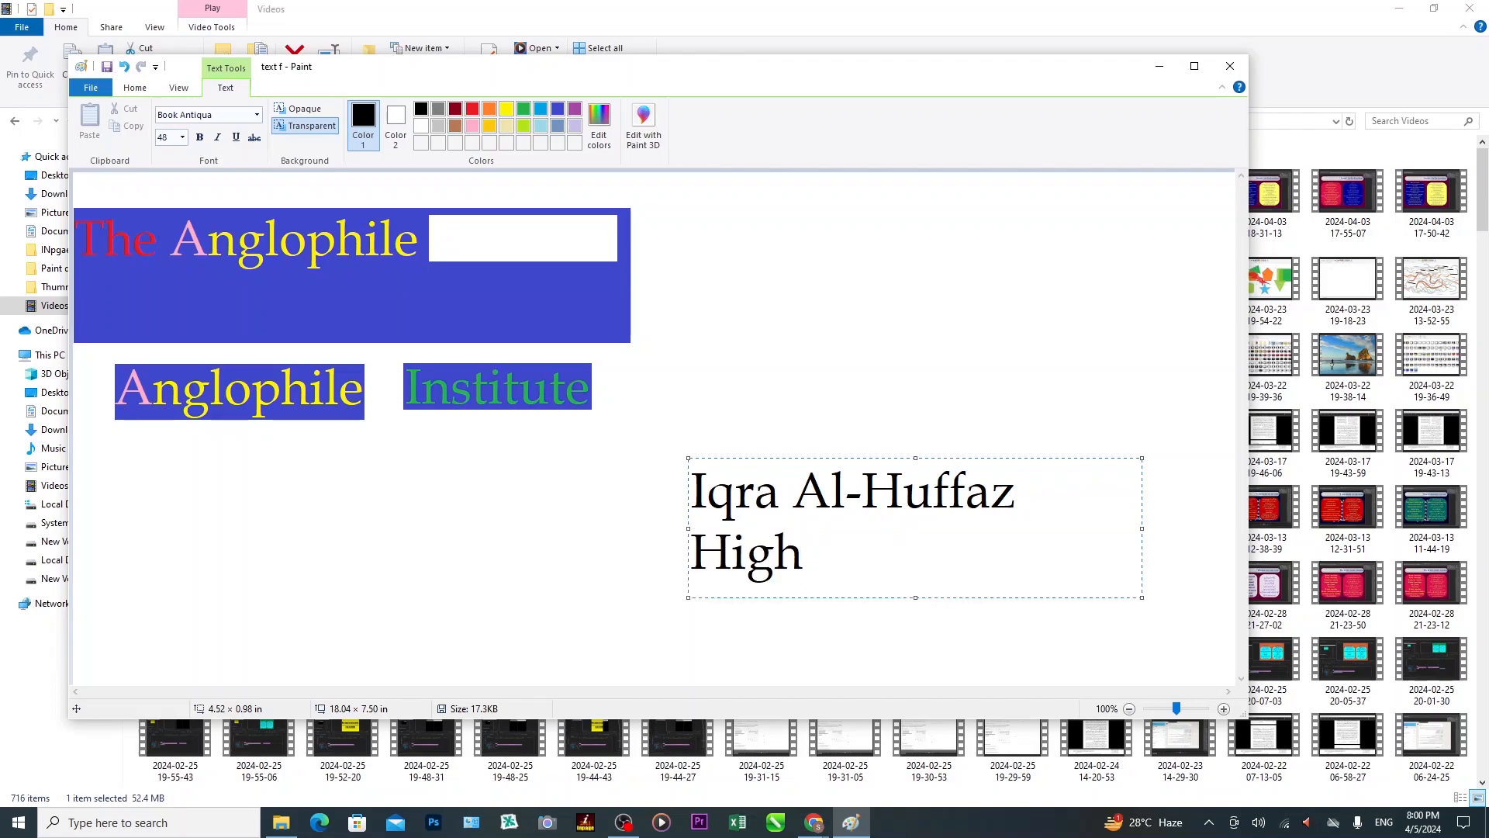
pyautogui.press('BackSpace')
pyautogui.press('BackSpace')
pyautogui.write('School')
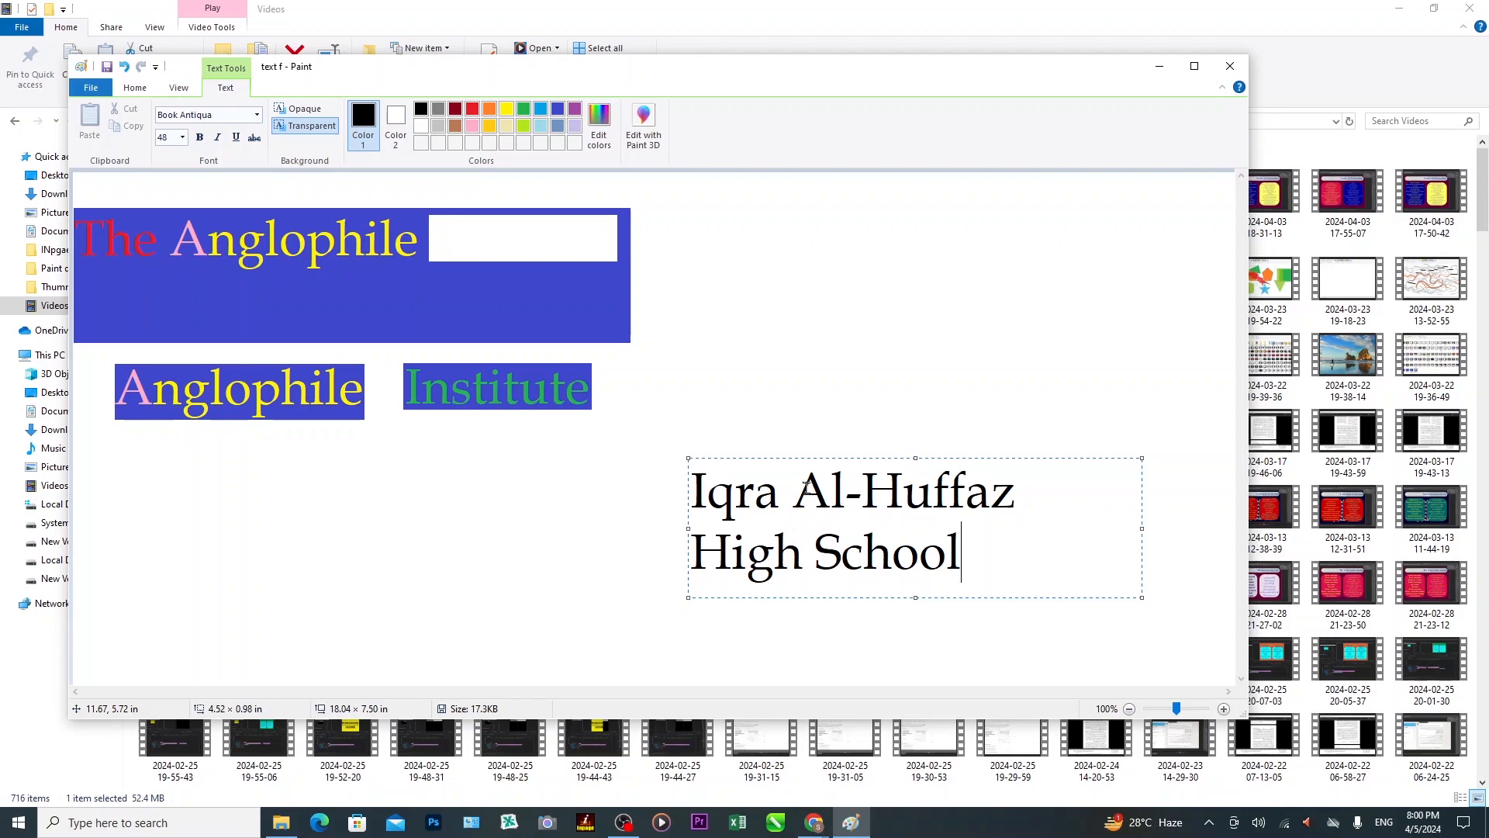
pyautogui.moveTo(807, 487); pyautogui.dragTo(1005, 494)
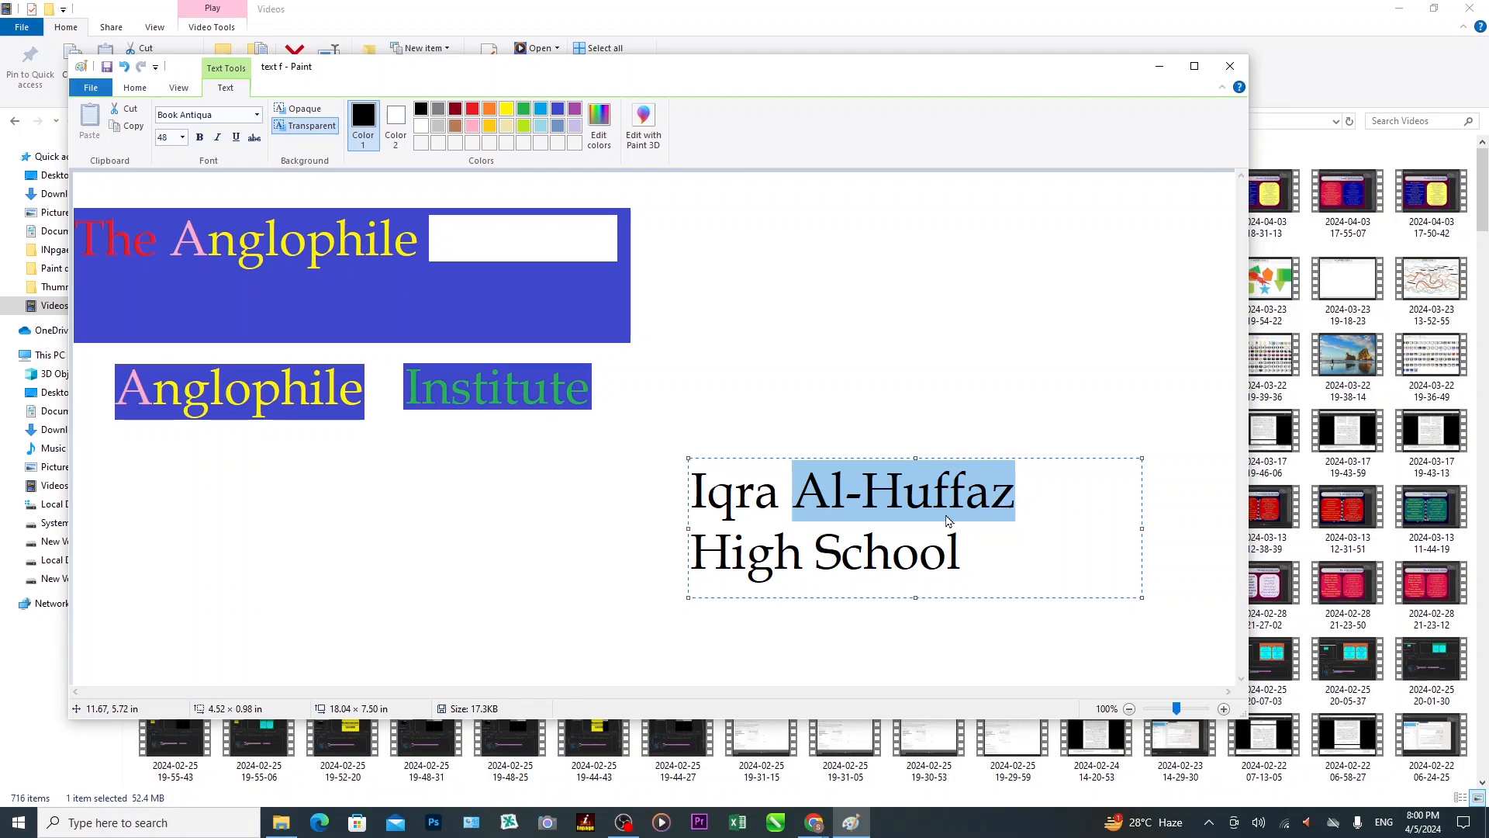
pyautogui.hotkey('ctrl', 'c')
pyautogui.moveTo(766, 306); pyautogui.dragTo(1093, 384)
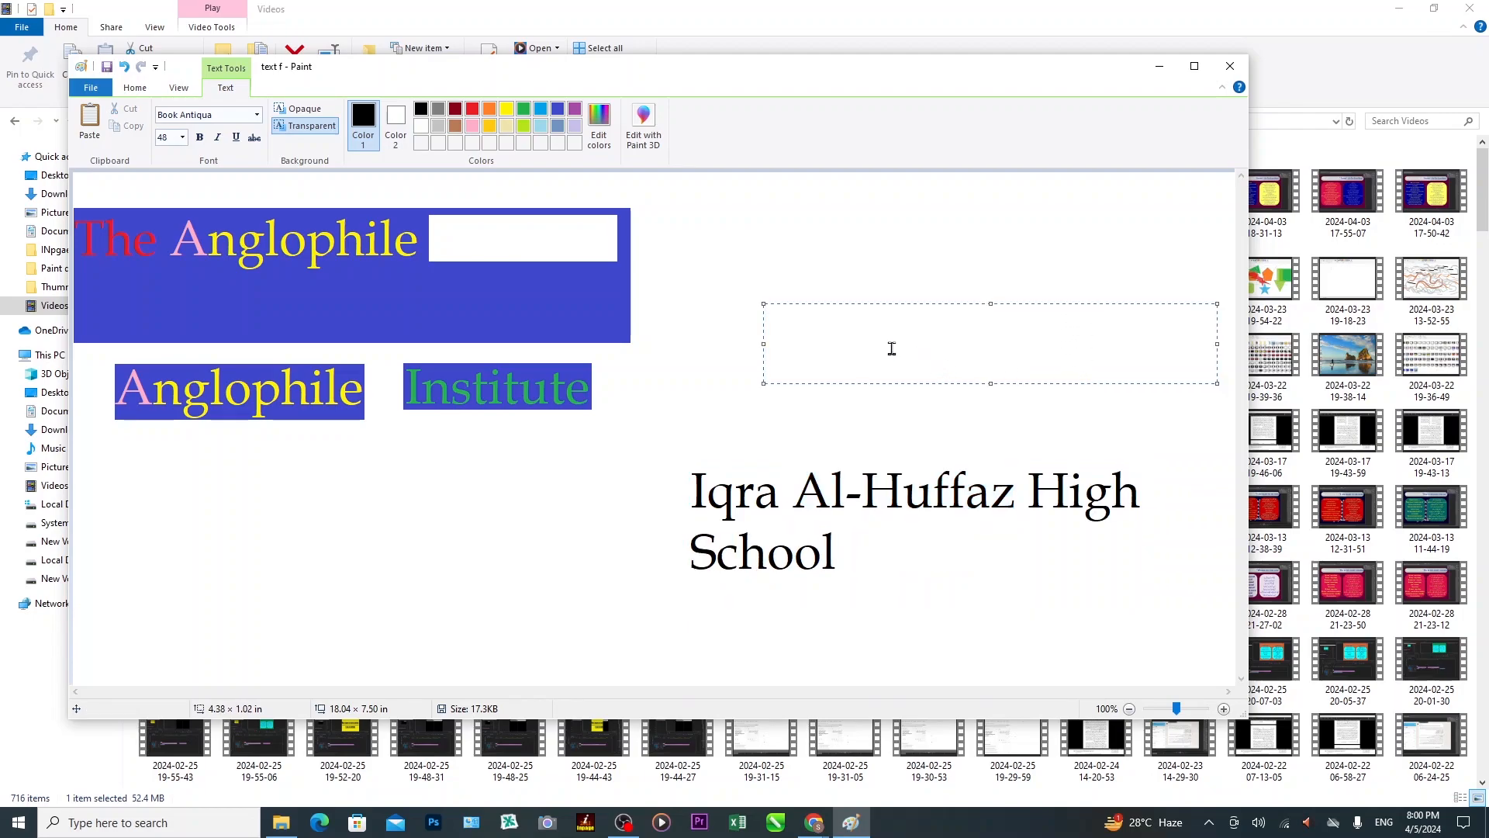
# Paste 'Al-Huffaz' into a new text box, delete it, then type 'Al-Huffaz' in another box.
pyautogui.hotkey('ctrl', 'v')
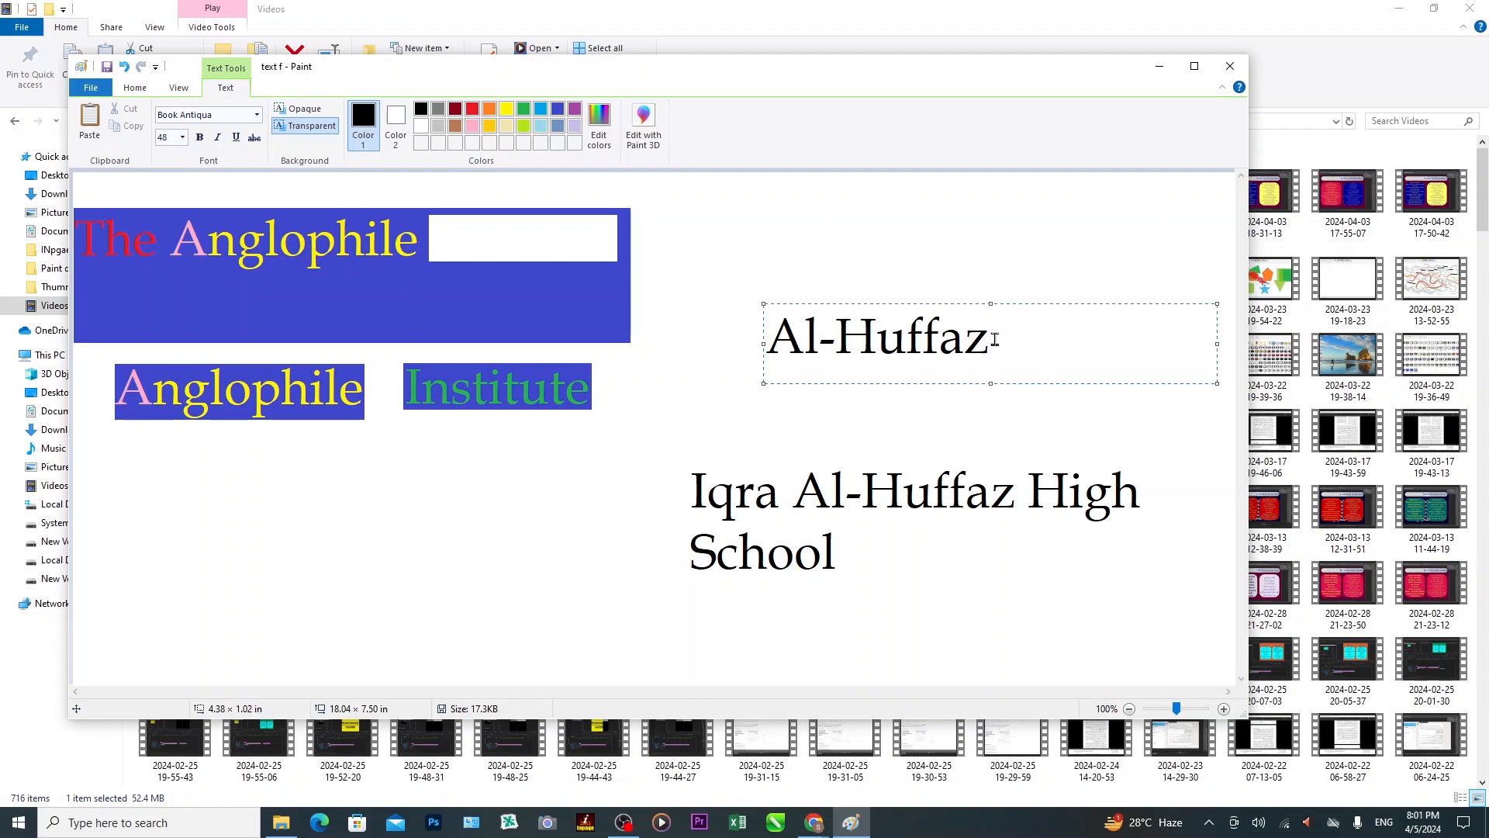
pyautogui.moveTo(995, 339); pyautogui.dragTo(781, 339)
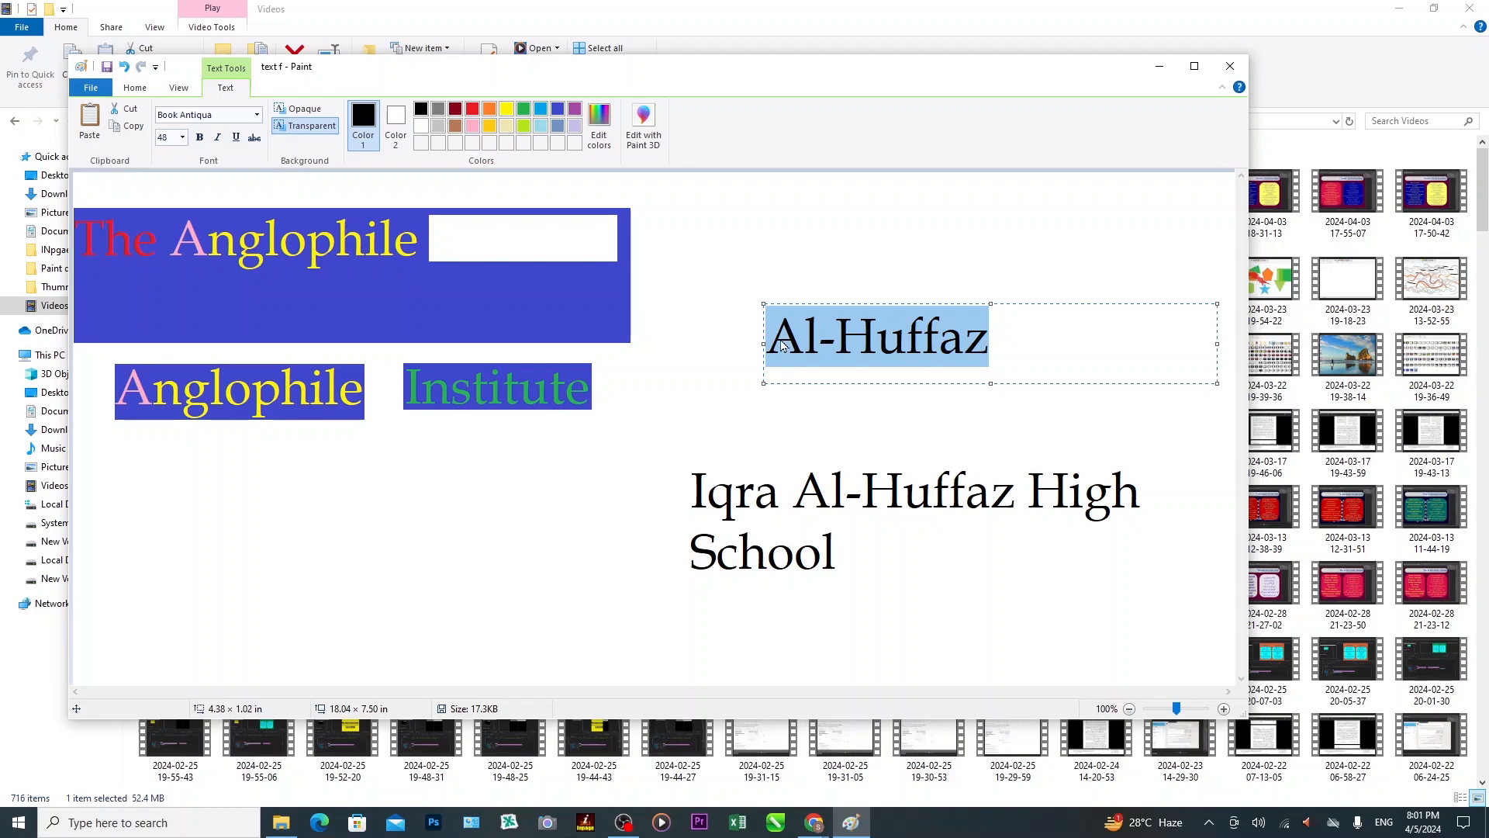
pyautogui.press('Delete')
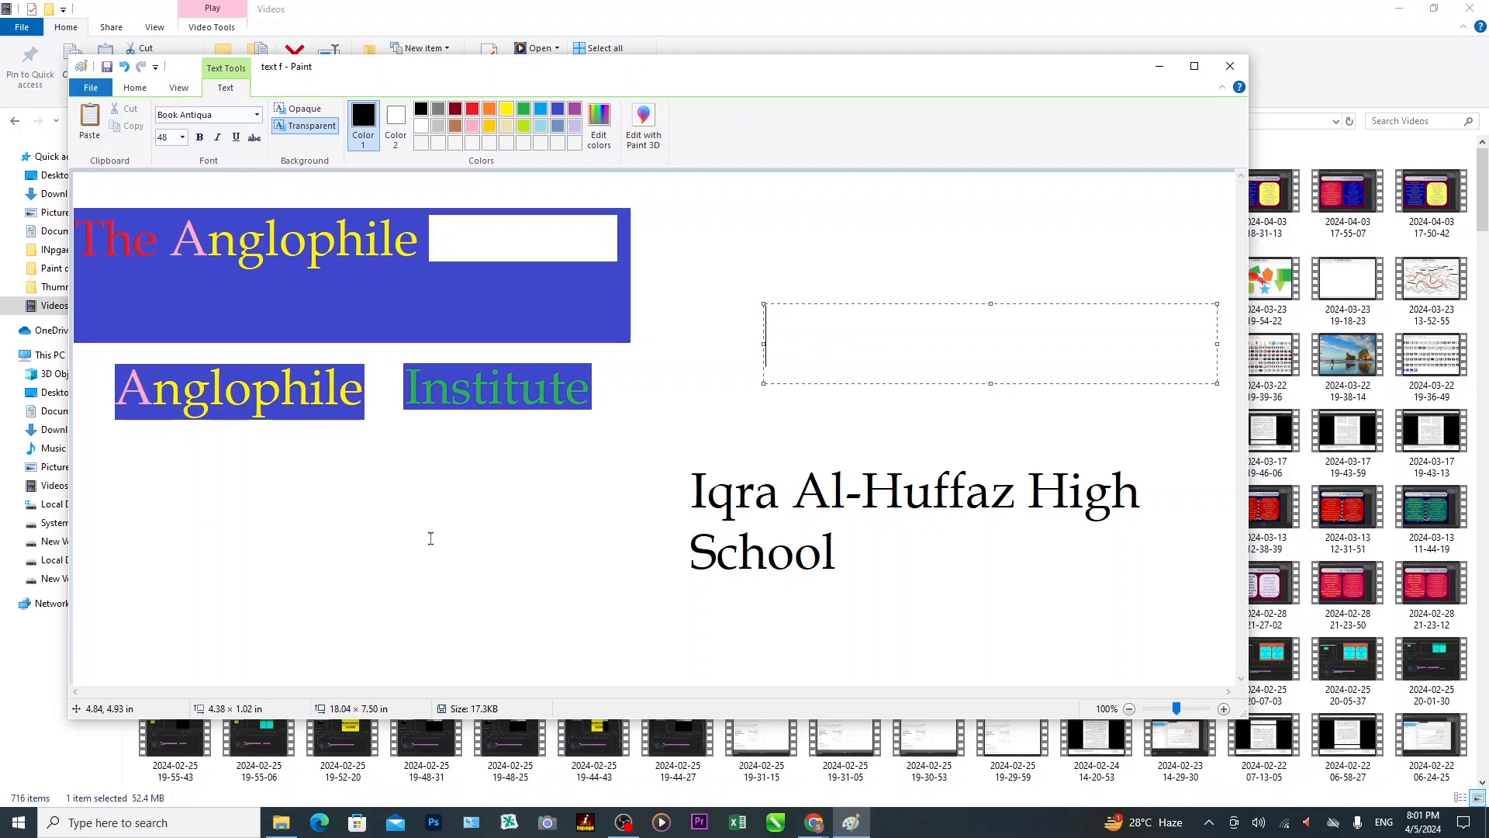
pyautogui.moveTo(171, 494); pyautogui.dragTo(516, 578)
pyautogui.write('Al-Huffaz')
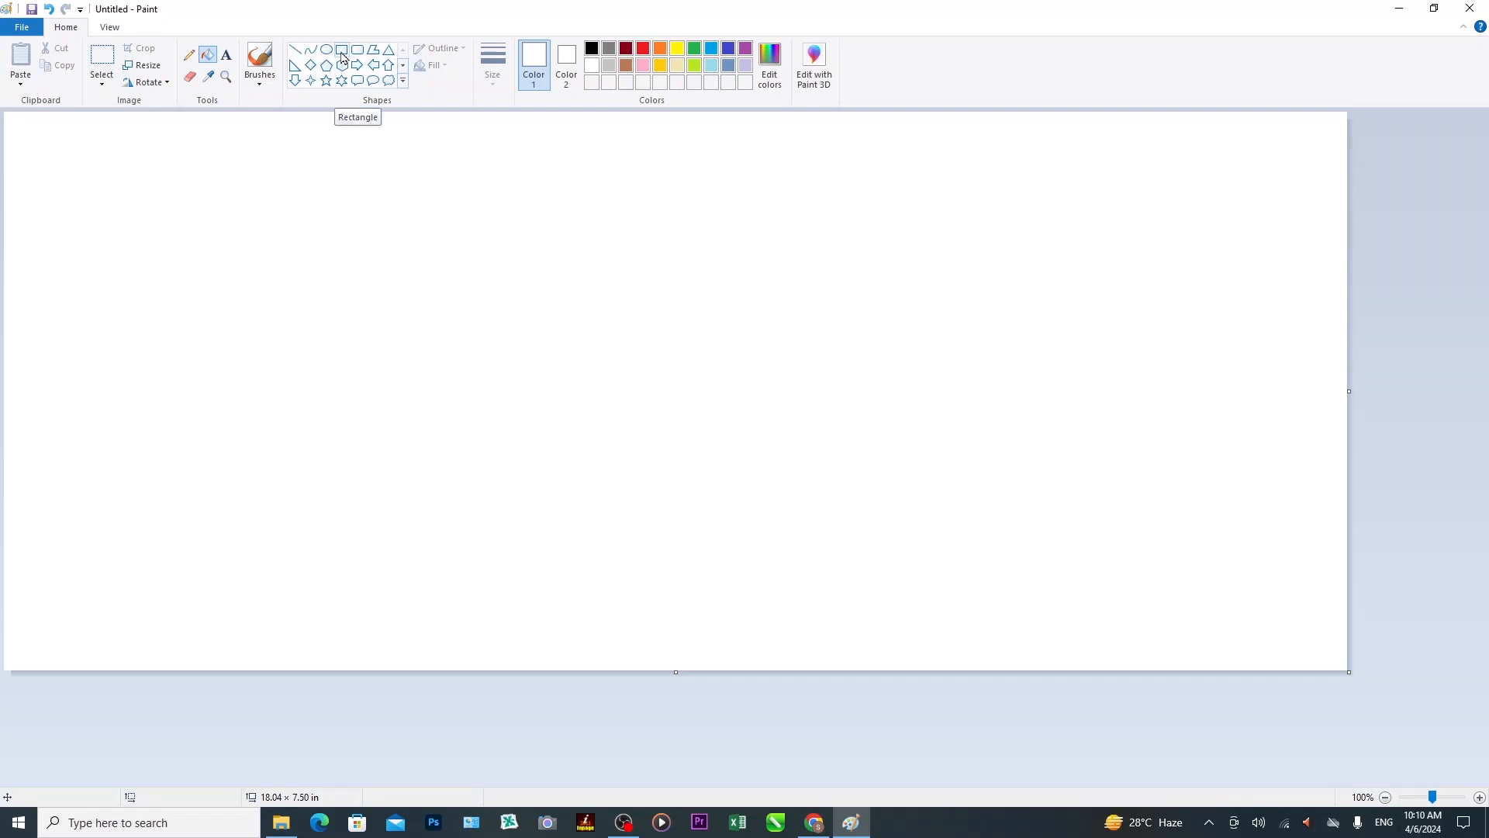
# Draw an indigo rectangle, about 4.61 × 2.72 in, with a thicker outline on the canvas's left.
pyautogui.click(342, 51)
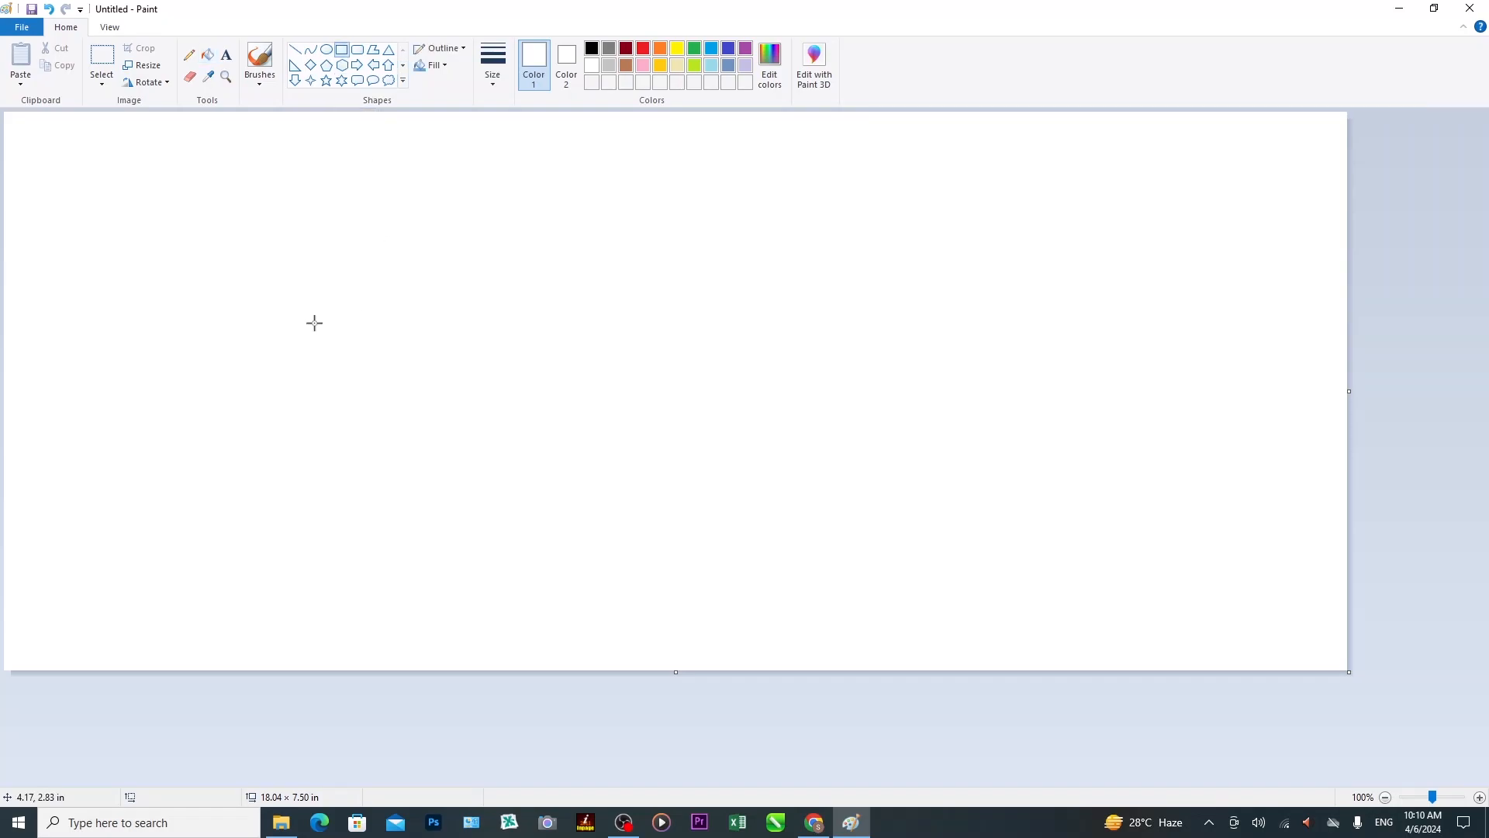
pyautogui.moveTo(218, 244); pyautogui.dragTo(292, 331)
pyautogui.click(444, 208)
pyautogui.click(728, 51)
pyautogui.moveTo(231, 240); pyautogui.dragTo(571, 440)
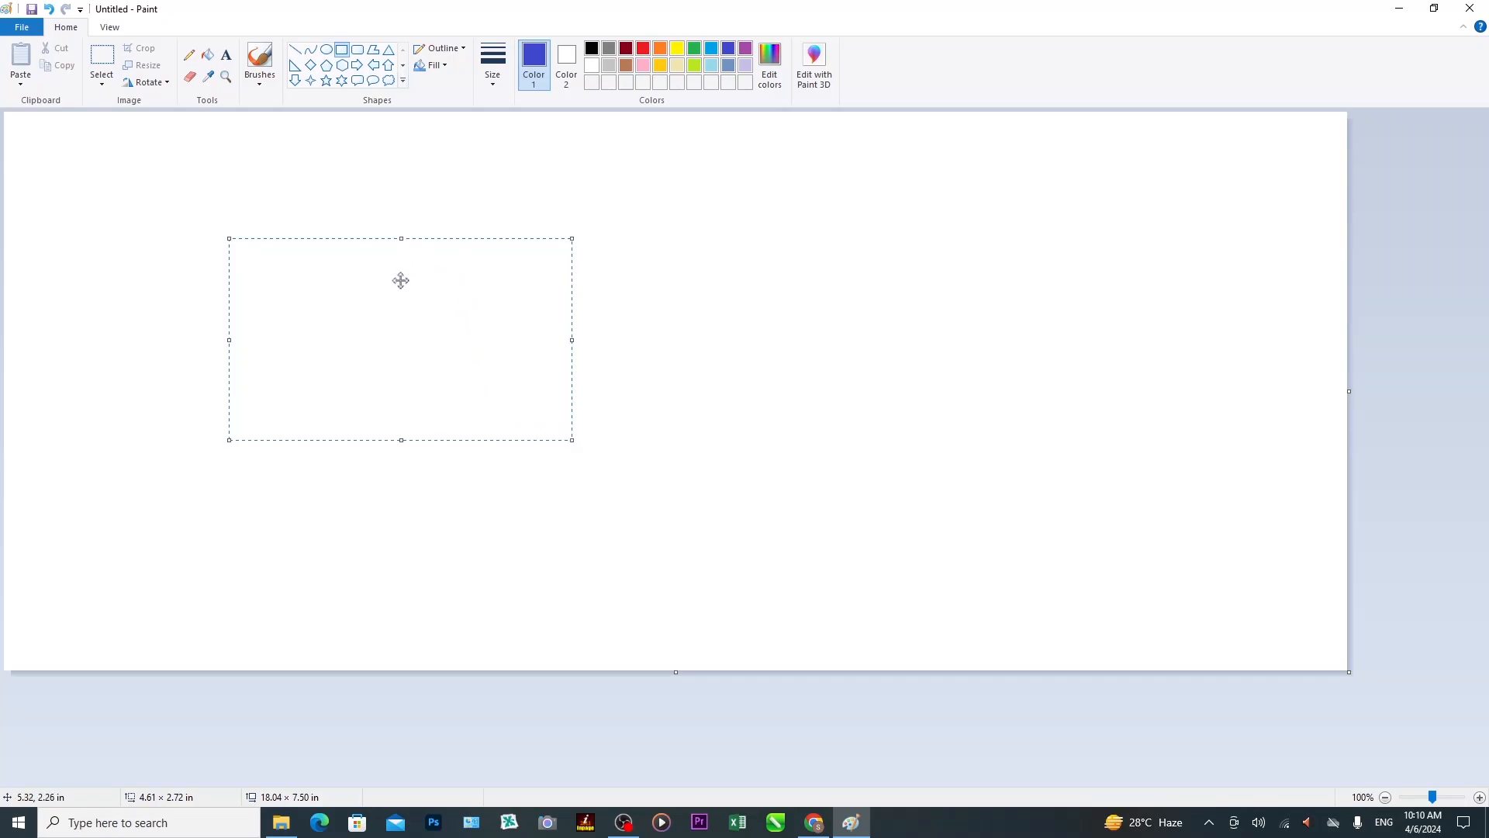
pyautogui.click(499, 94)
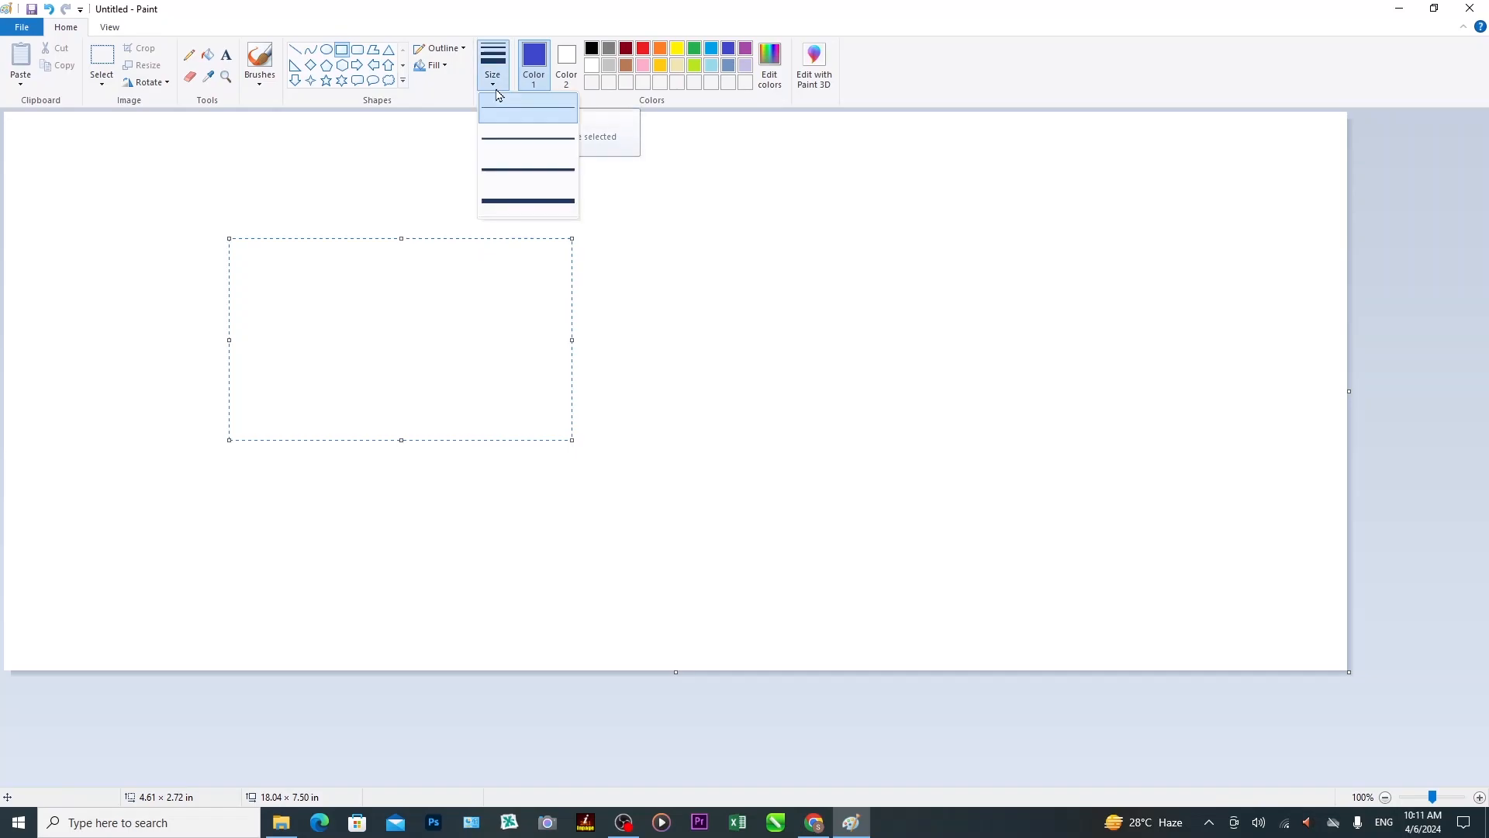
pyautogui.click(516, 181)
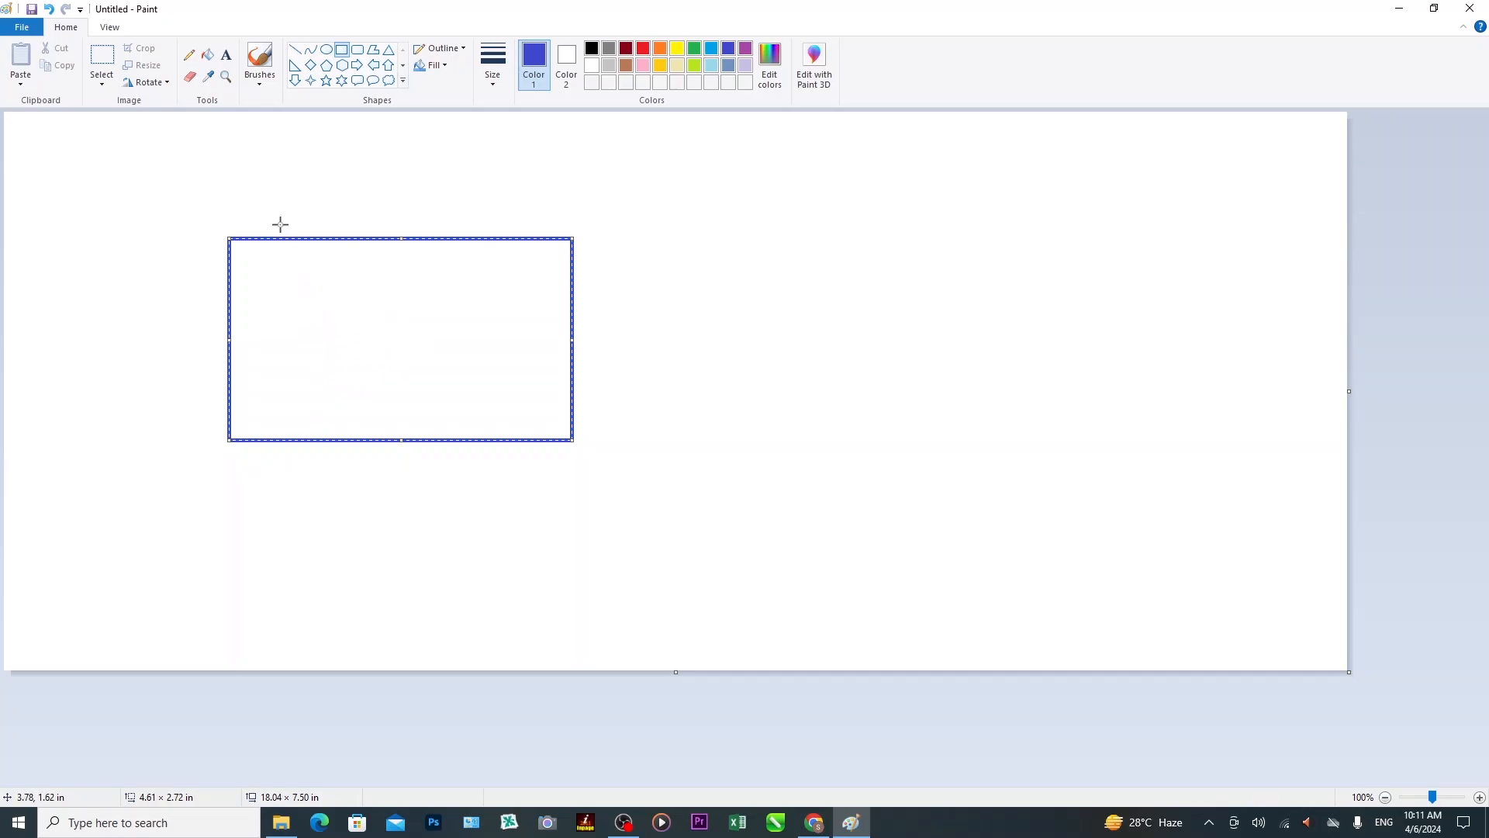
pyautogui.click(208, 56)
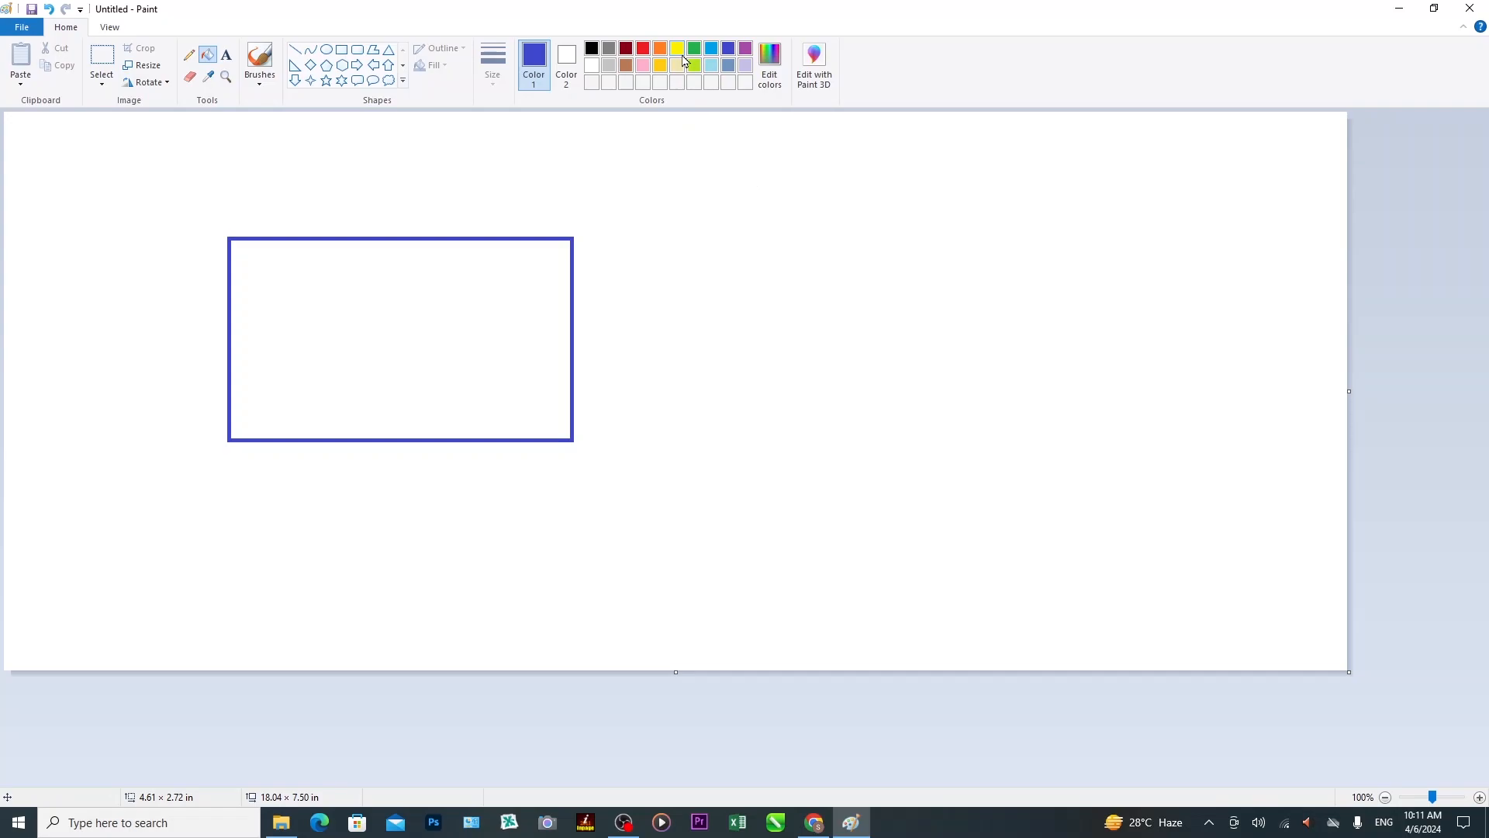
# Fill the blue-framed rectangle with yellow and start a red text box to its right.
pyautogui.click(679, 51)
pyautogui.click(355, 293)
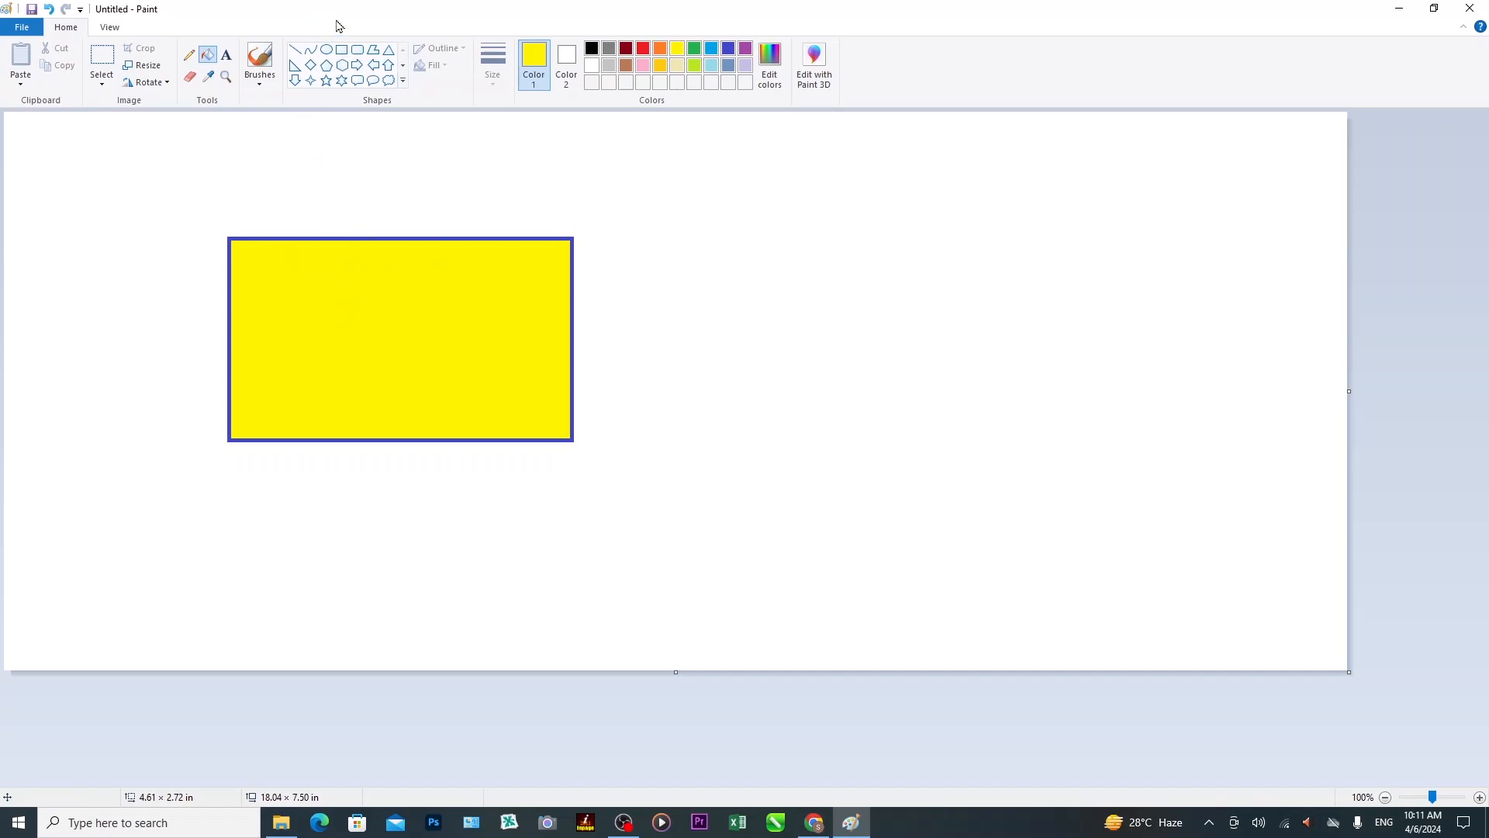
pyautogui.click(227, 58)
pyautogui.moveTo(909, 279); pyautogui.dragTo(1014, 287)
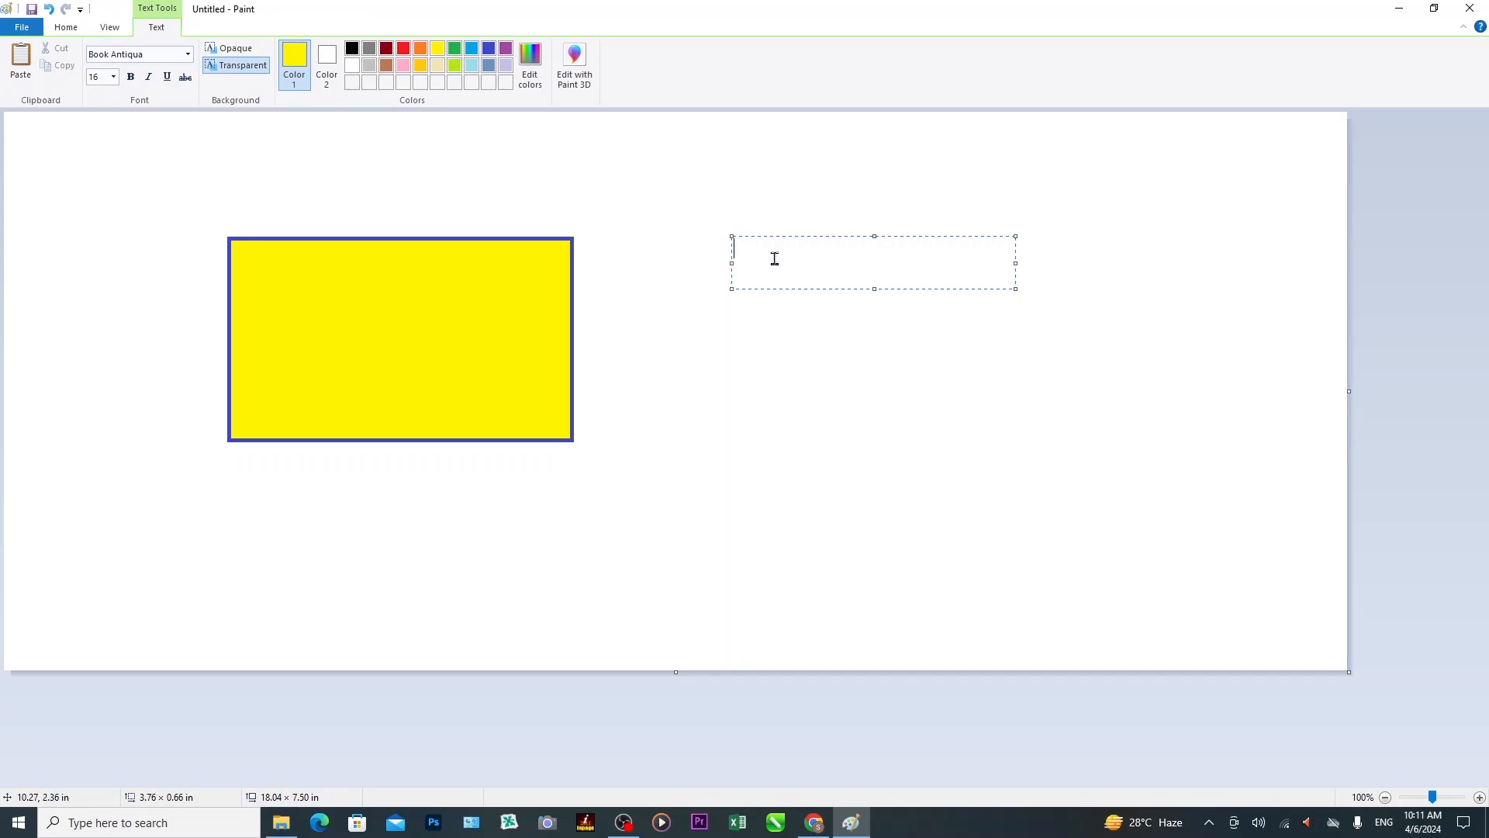
pyautogui.write('I')
pyautogui.click(404, 51)
# Make 'Iqra Al-Huffaz High School' a bold 18 pt red heading across the yellow rectangle's top.
pyautogui.write('Iq')
pyautogui.write('ra Al-Huffaz')
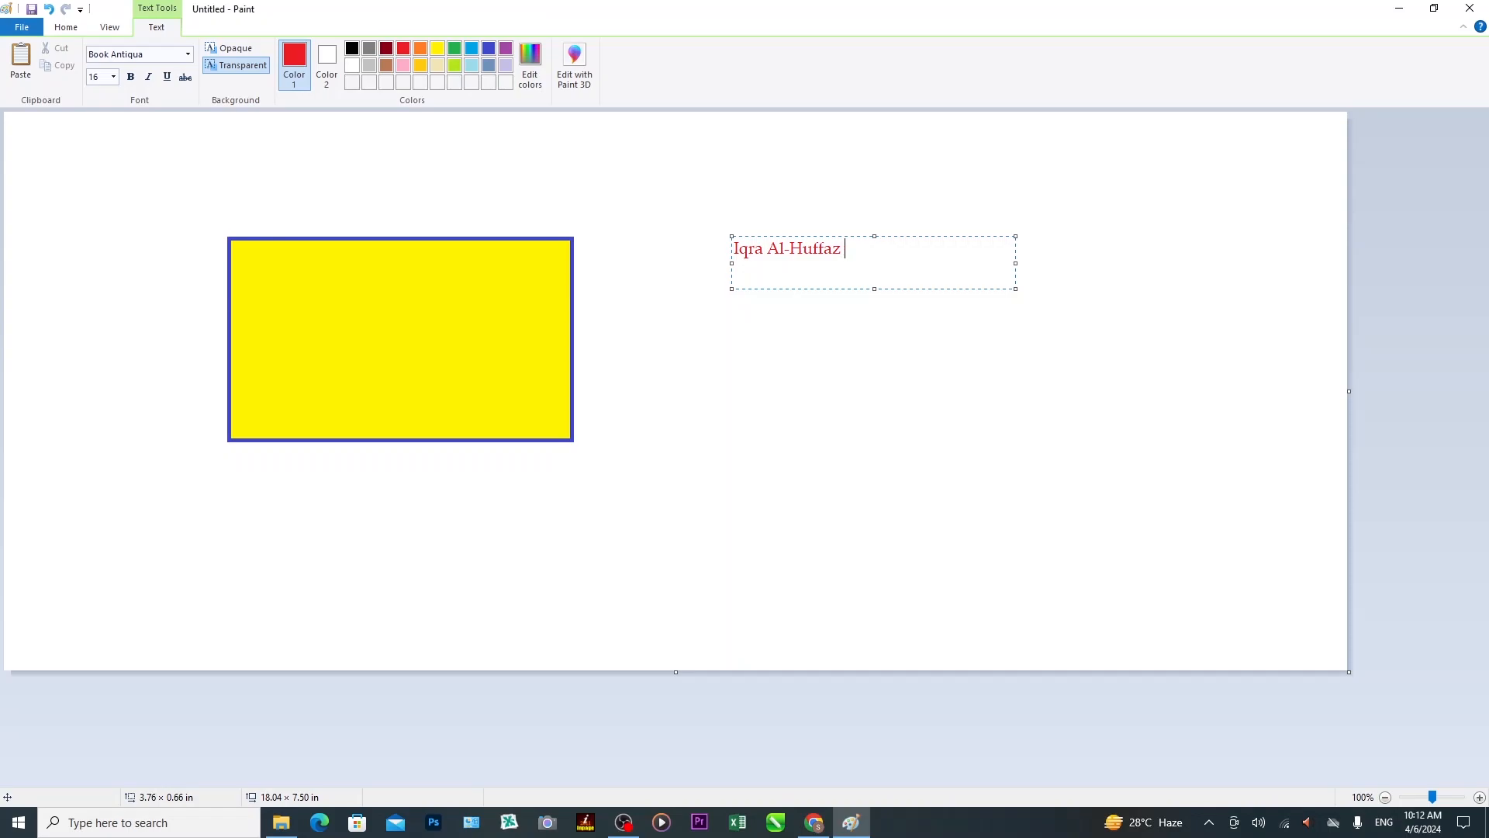
pyautogui.write(' High School')
pyautogui.moveTo(931, 247); pyautogui.dragTo(735, 248)
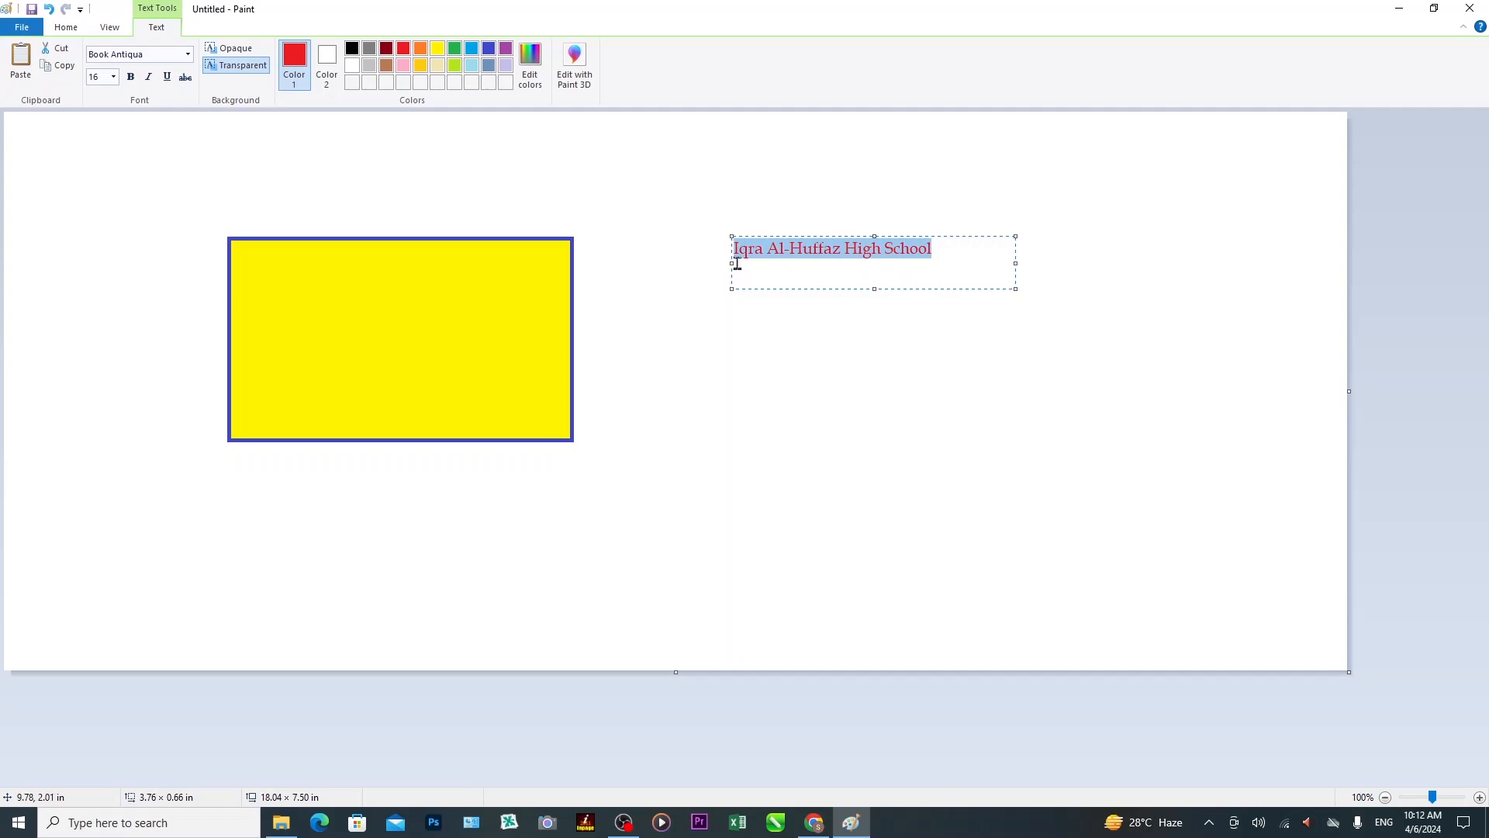
pyautogui.click(114, 77)
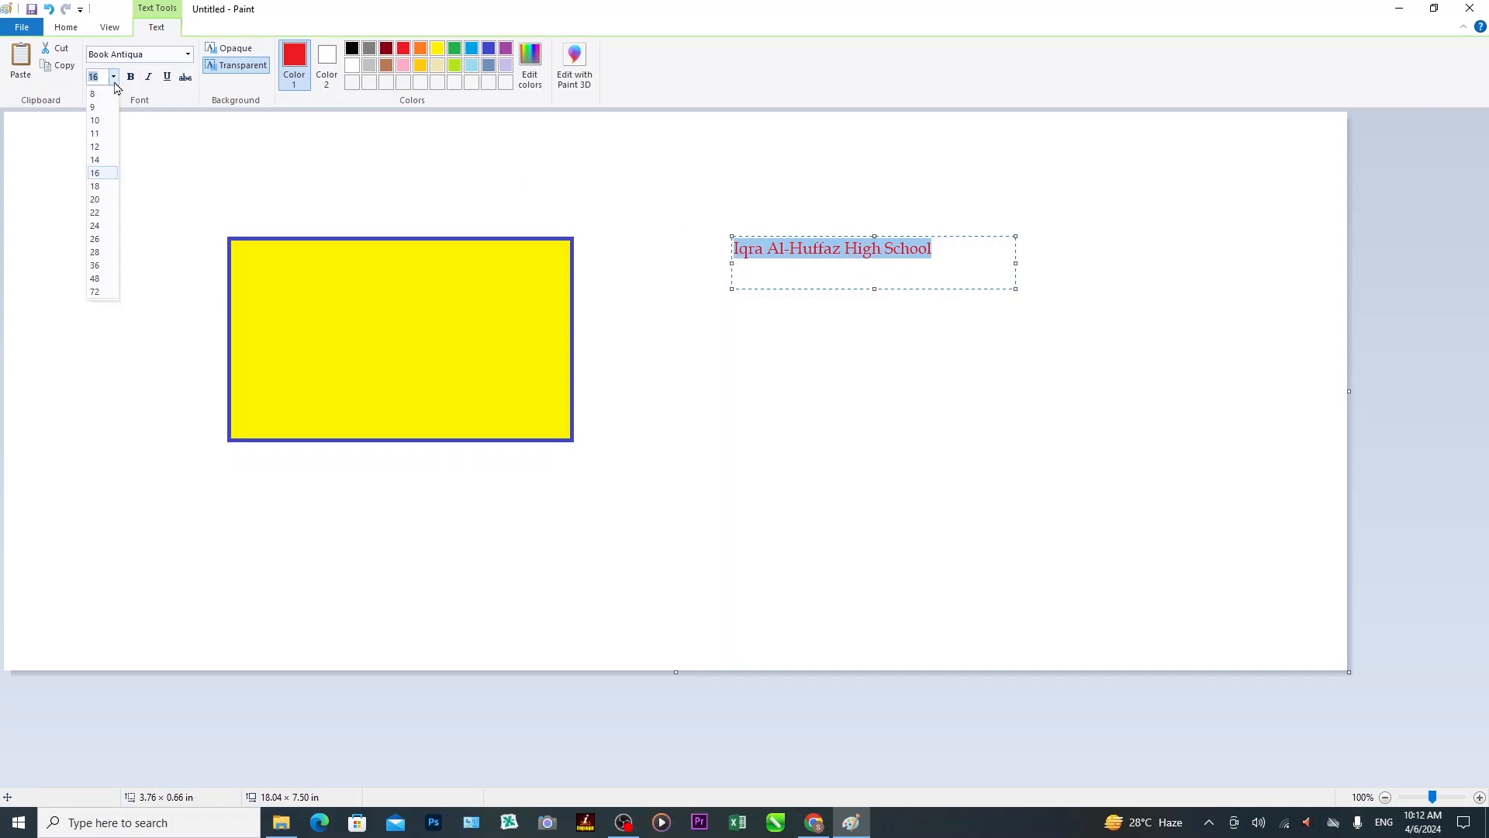
pyautogui.click(96, 186)
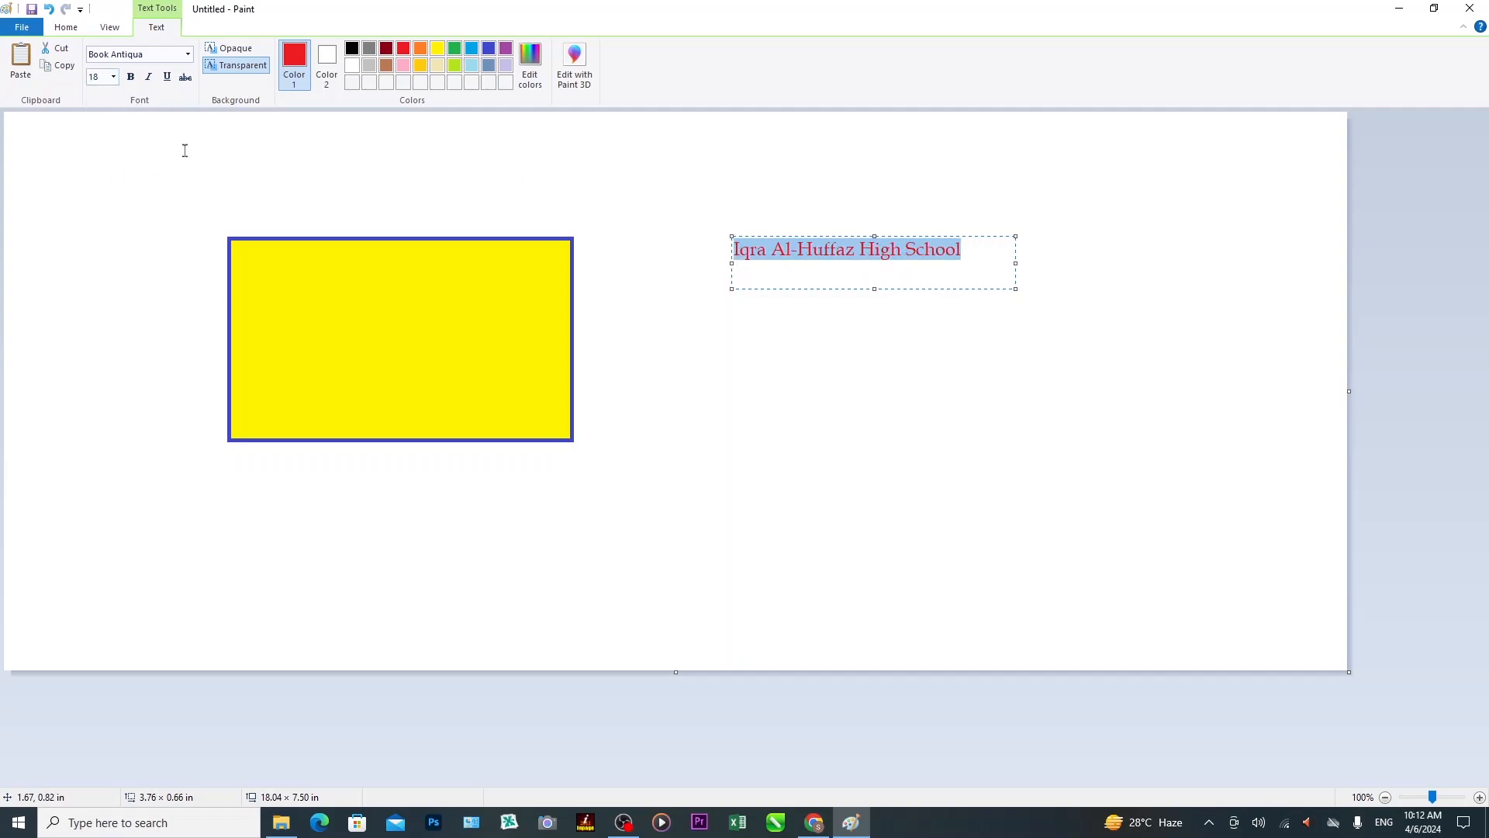
pyautogui.click(131, 80)
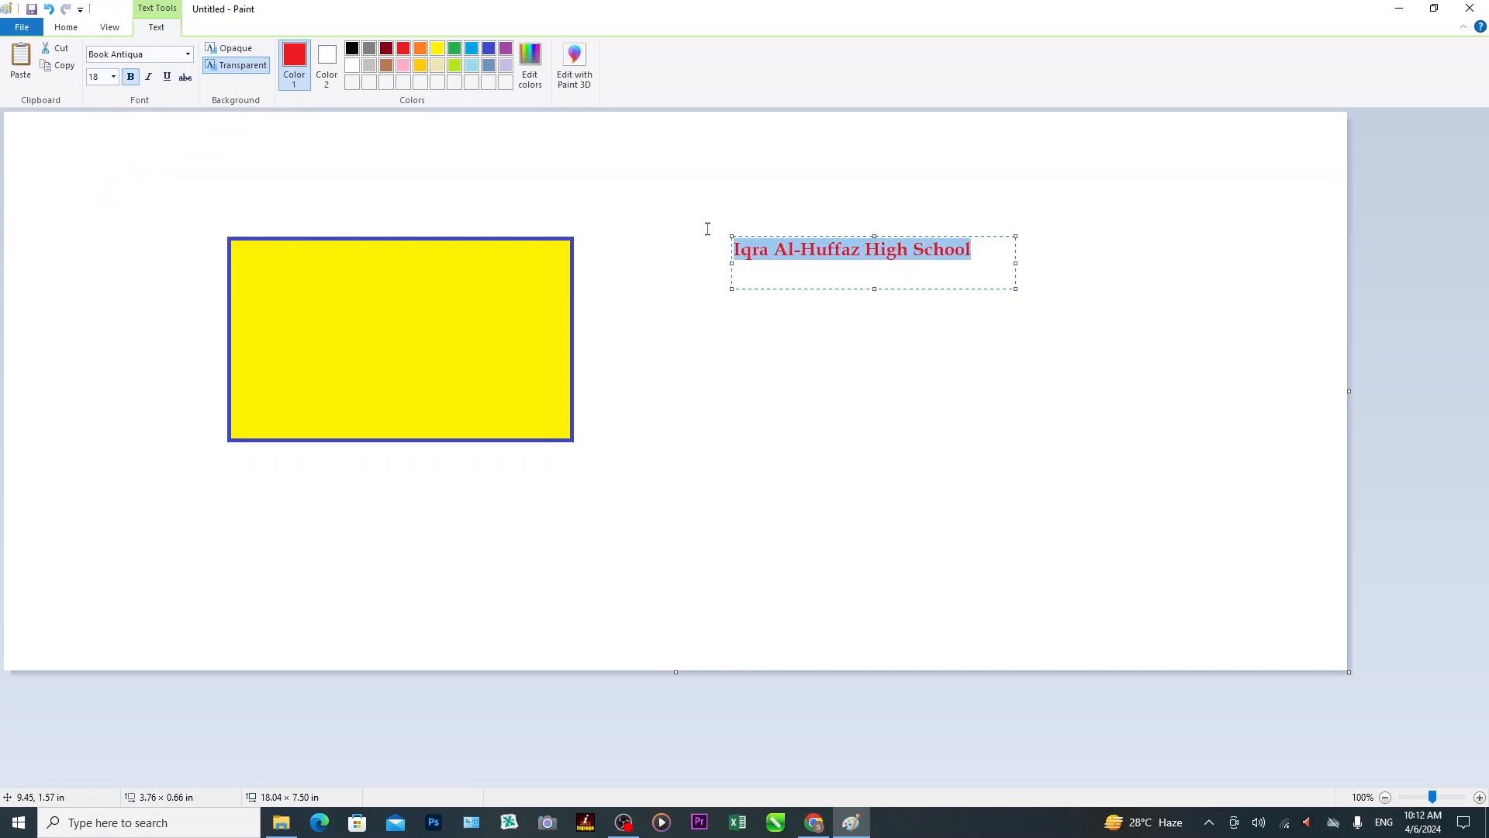
pyautogui.click(876, 287)
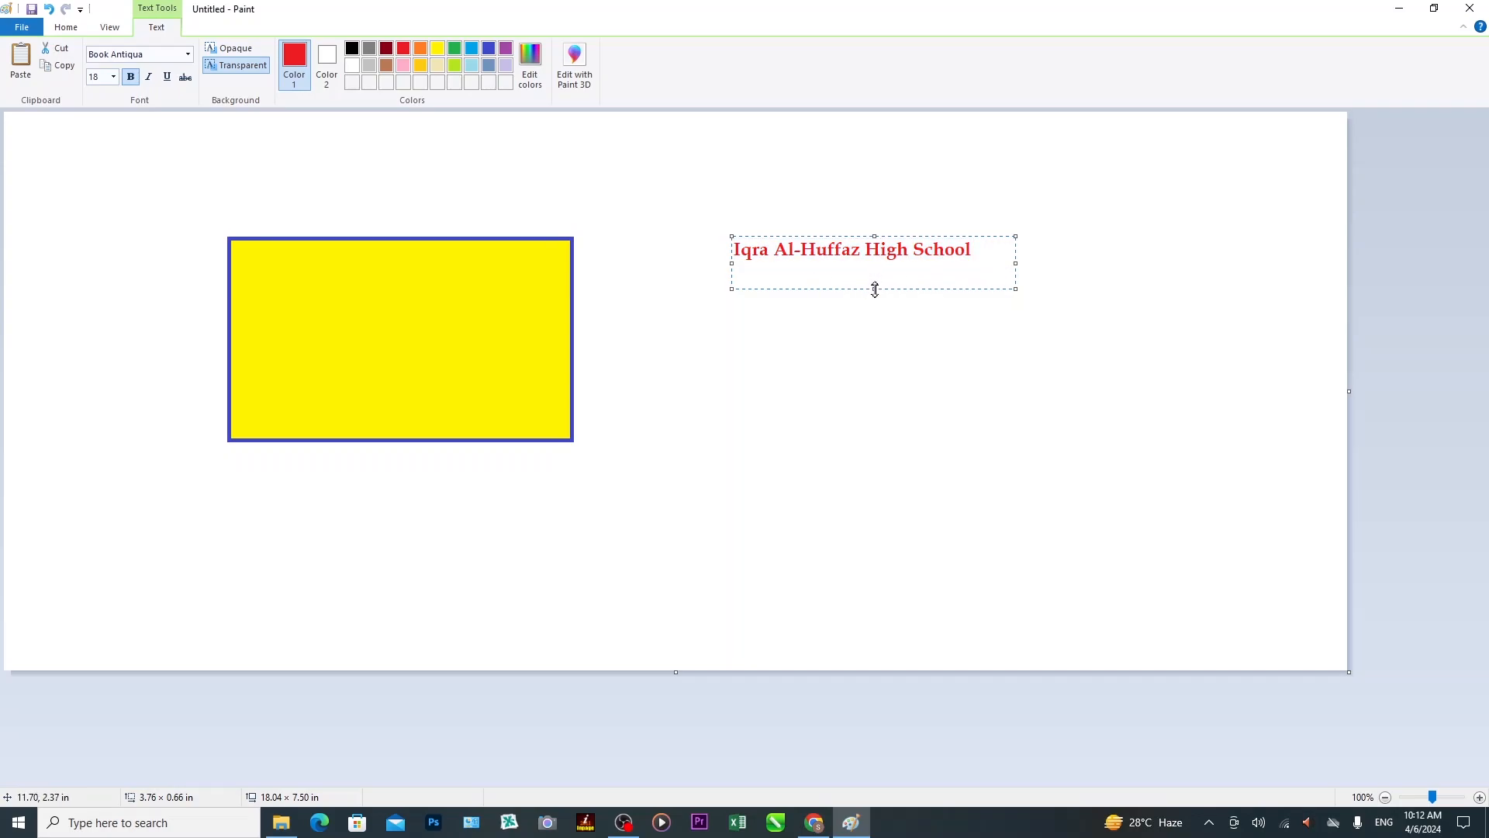
pyautogui.moveTo(874, 288); pyautogui.dragTo(875, 262)
pyautogui.moveTo(769, 237); pyautogui.dragTo(311, 255)
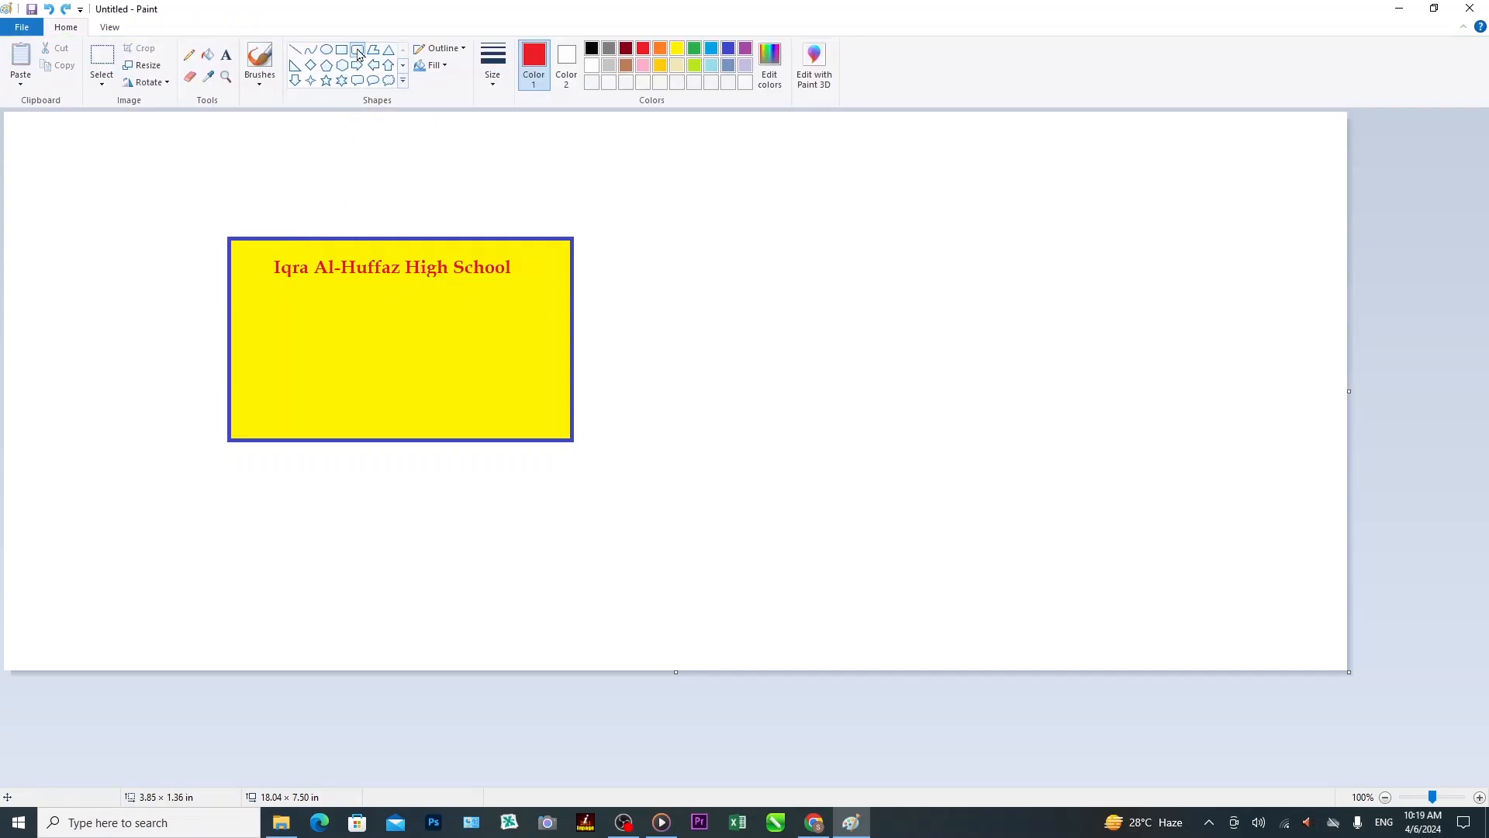
pyautogui.click(358, 52)
# Draw a rounded rectangle with a thicker red outline in the yellow card under the heading.
pyautogui.moveTo(254, 301); pyautogui.dragTo(529, 415)
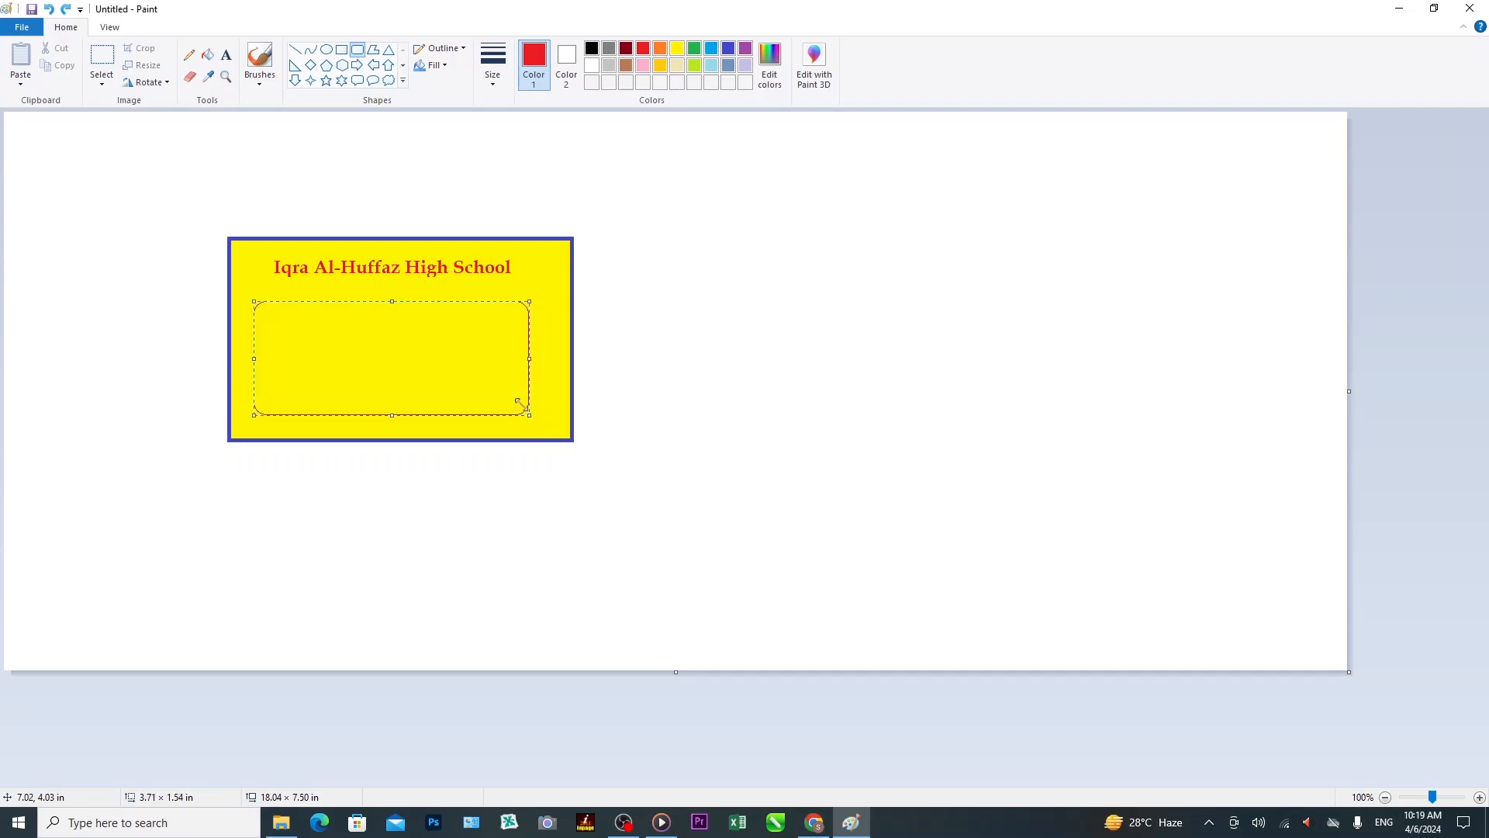
pyautogui.click(502, 94)
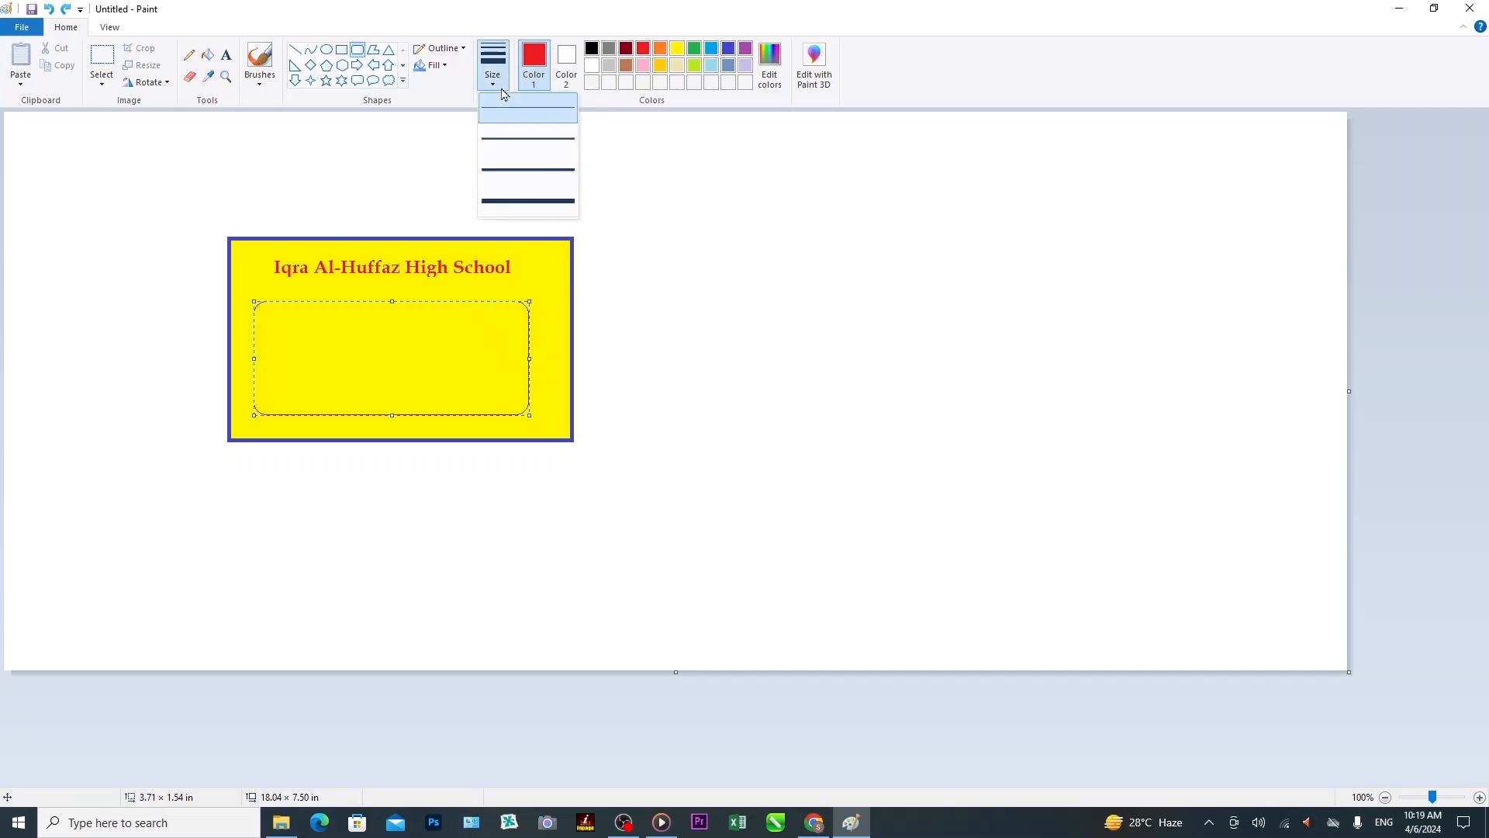
pyautogui.click(511, 142)
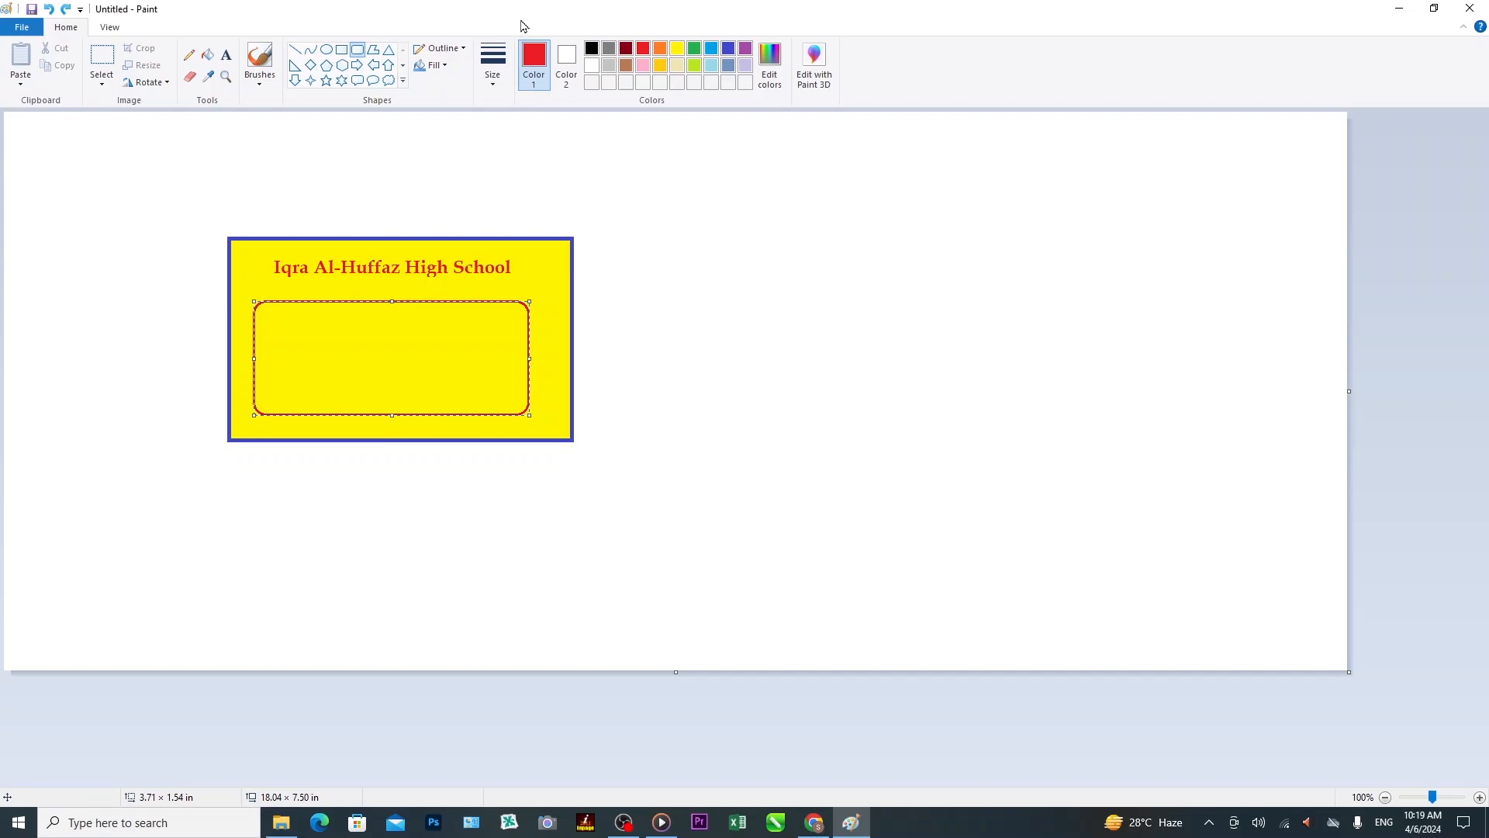
pyautogui.click(225, 56)
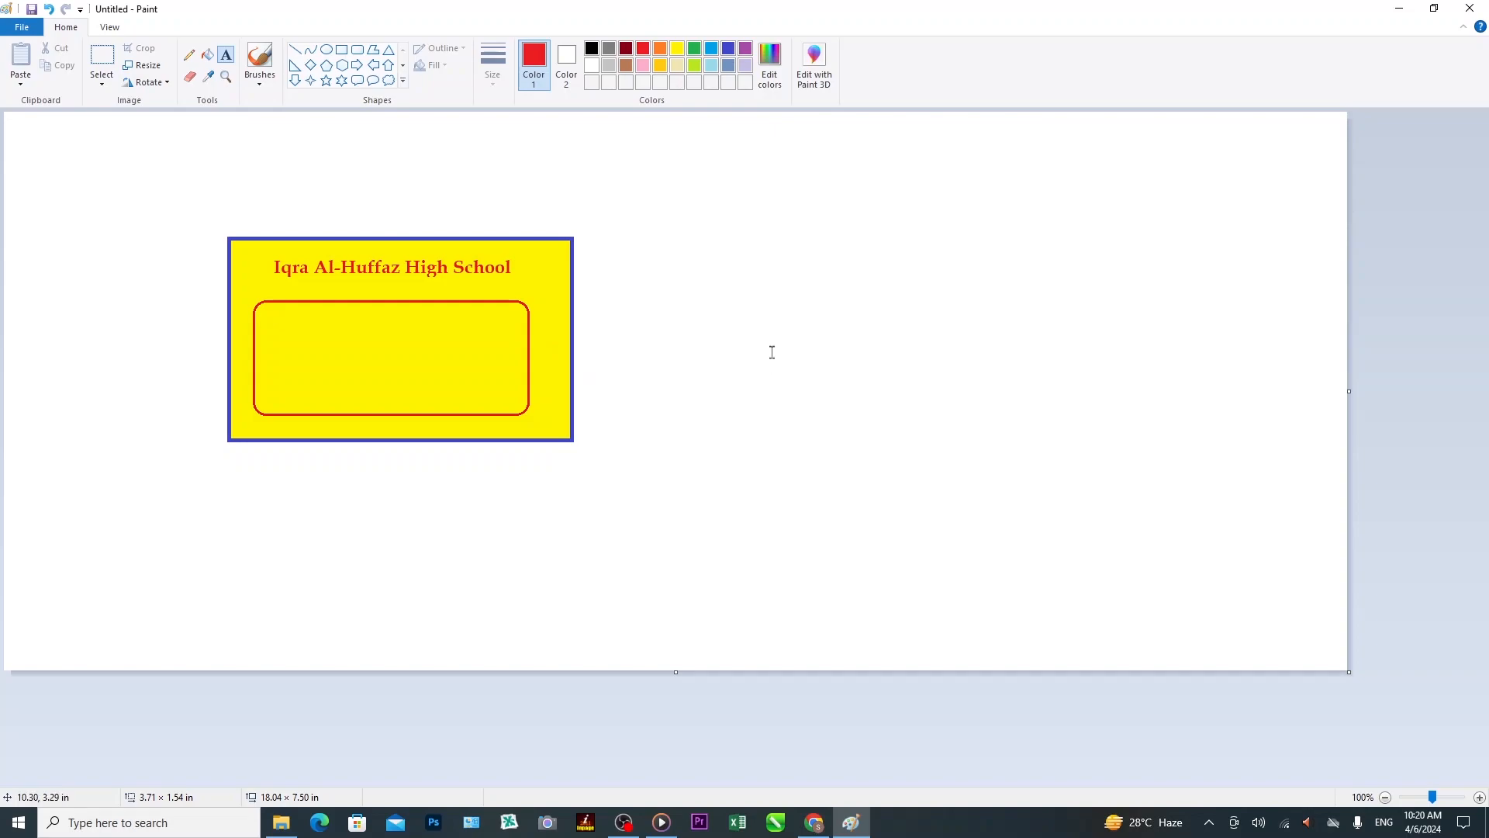
pyautogui.click(801, 290)
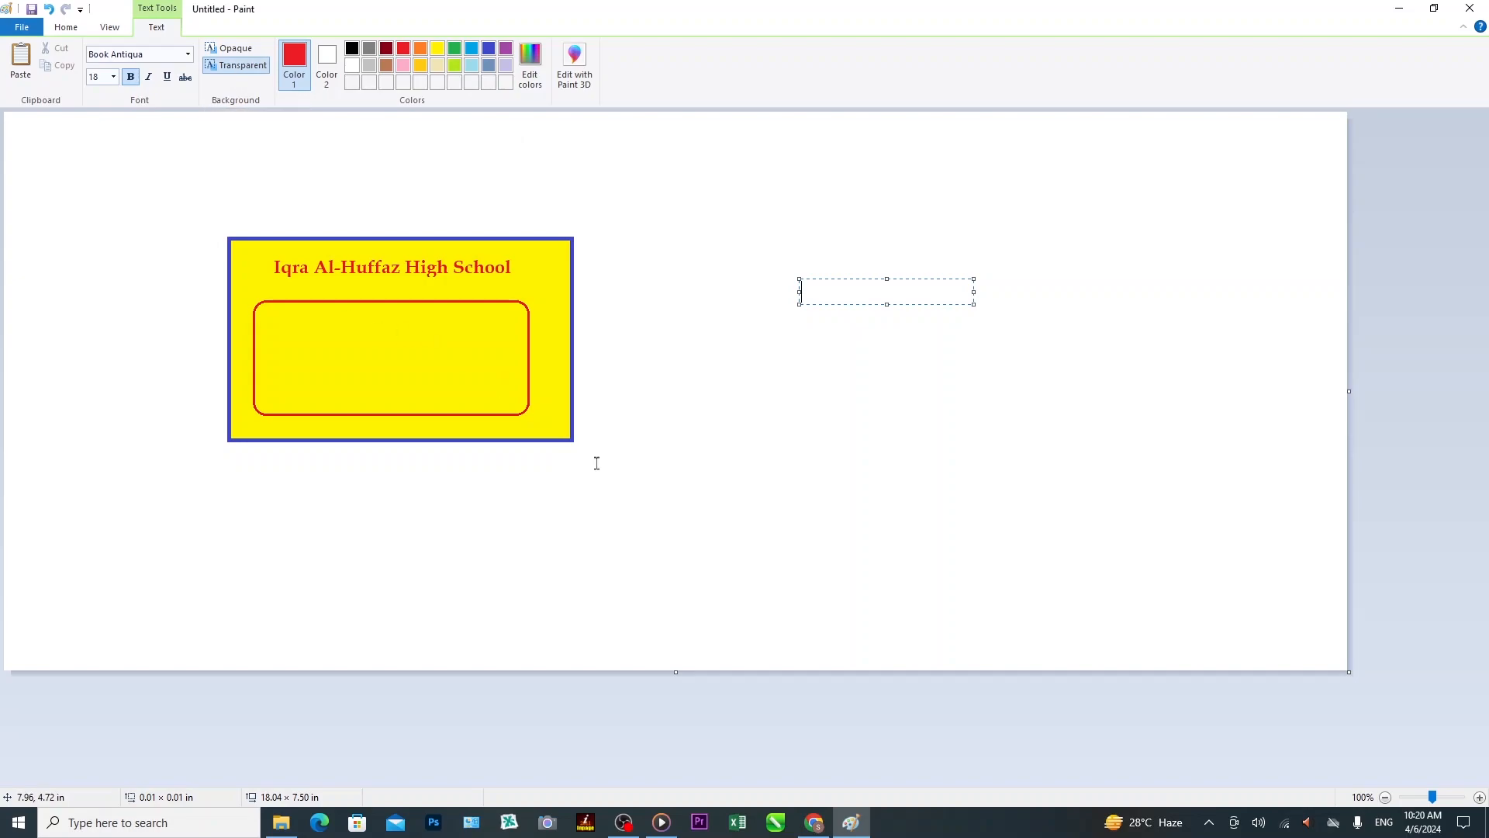
# Type the green line 'Name : ________________' beside the card, widening the text box to fit.
pyautogui.write('Nm')
pyautogui.write('a')
pyautogui.press('BackSpace')
pyautogui.press('BackSpace')
pyautogui.press('BackSpace')
pyautogui.click(456, 54)
pyautogui.write('Name')
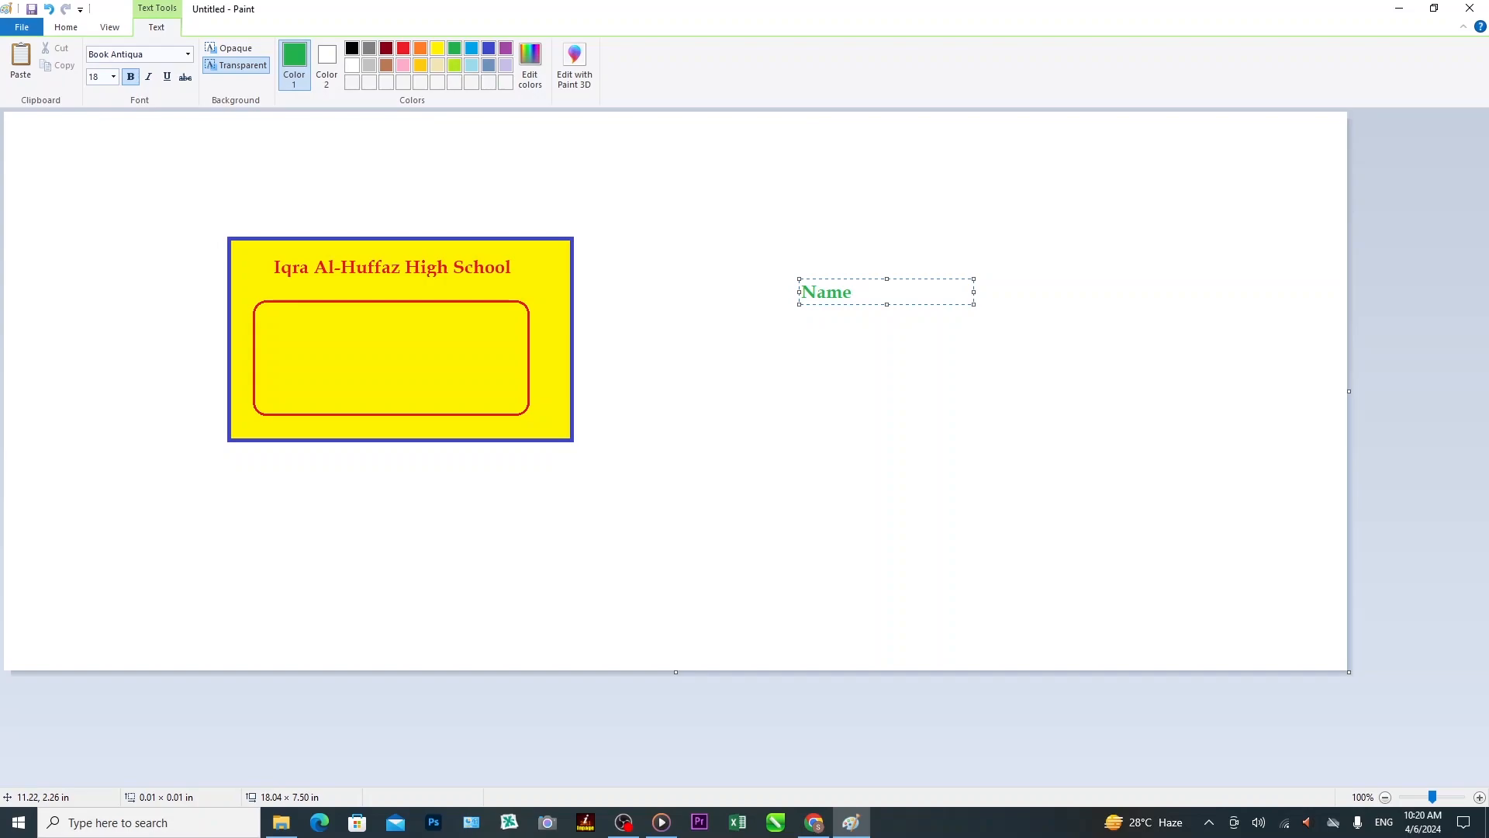
pyautogui.write(':')
pyautogui.write('________________')
pyautogui.moveTo(974, 305); pyautogui.dragTo(1020, 306)
pyautogui.press('Return')
# Add the 'Class :' line with a matching underline and begin a 'Subject :' line.
pyautogui.write('Class')
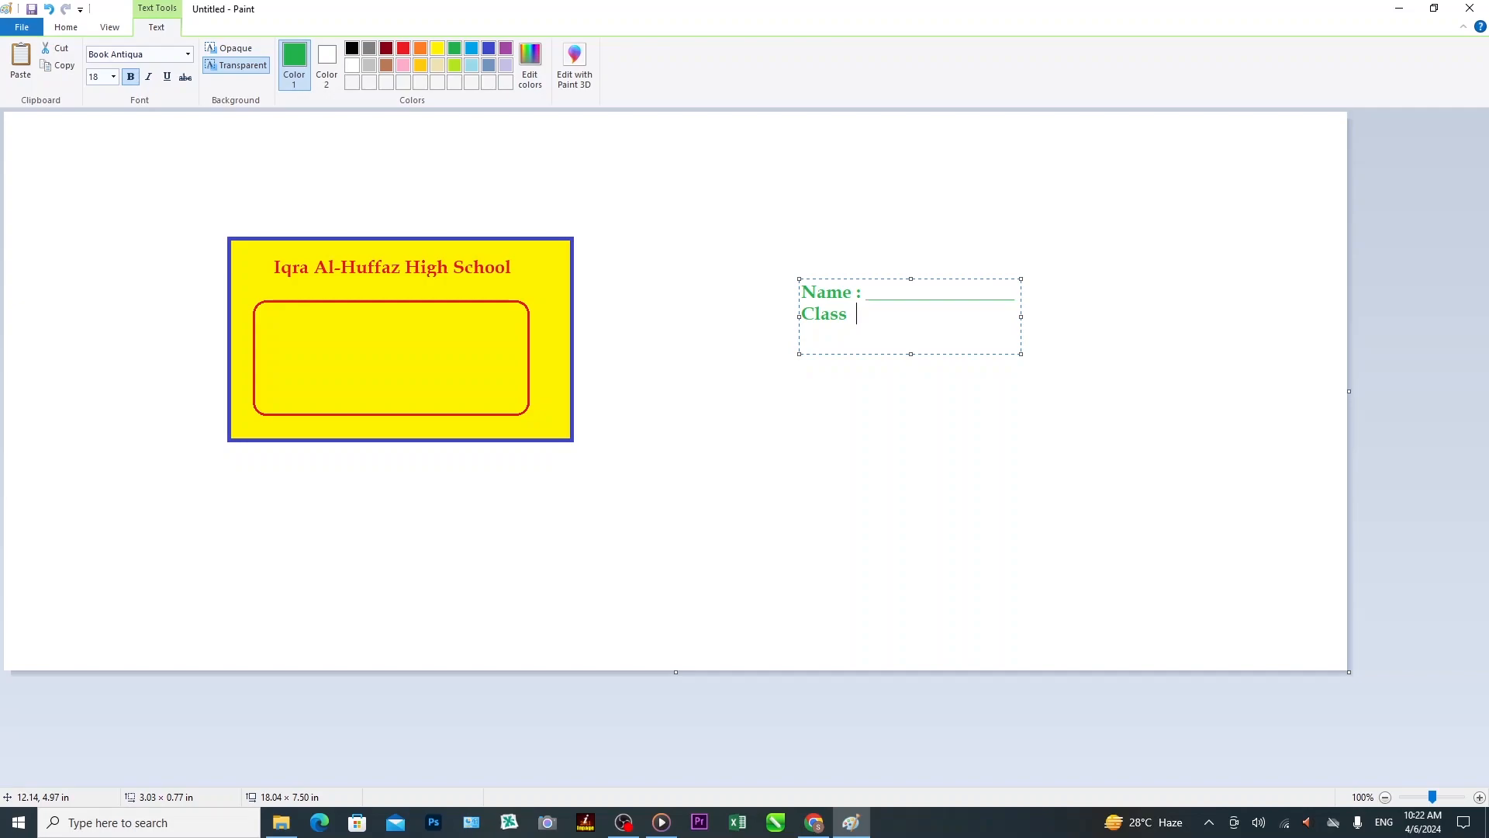
pyautogui.write('  :')
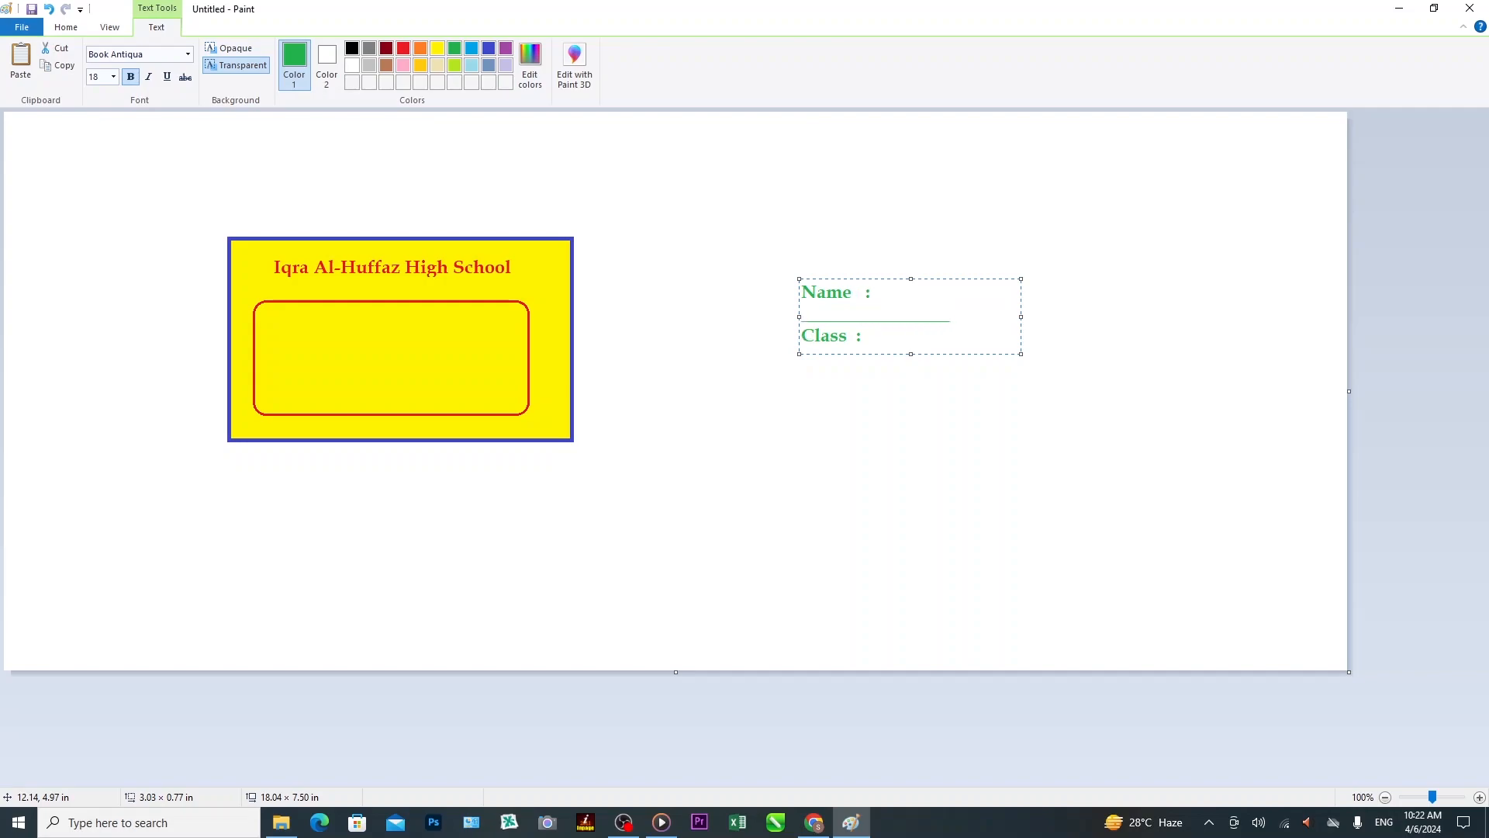
pyautogui.press('BackSpace')
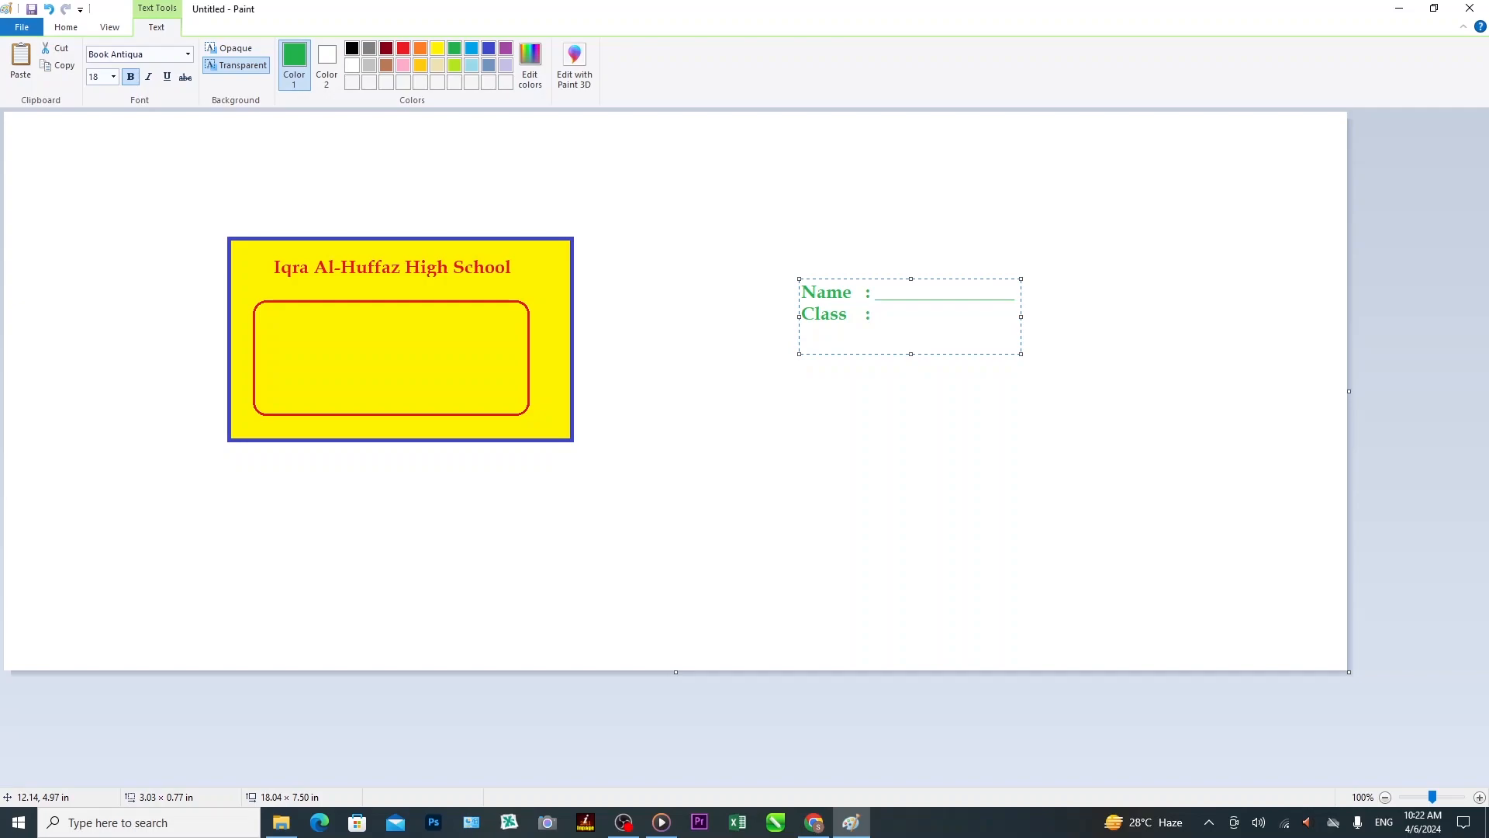
pyautogui.write('_______________')
pyautogui.write('sU')
pyautogui.press('BackSpace')
pyautogui.press('BackSpace')
pyautogui.write('Subject')
pyautogui.write(':')
# Fix the Name underline and add the Subject underline plus 'Period : ______________'.
pyautogui.click(875, 291)
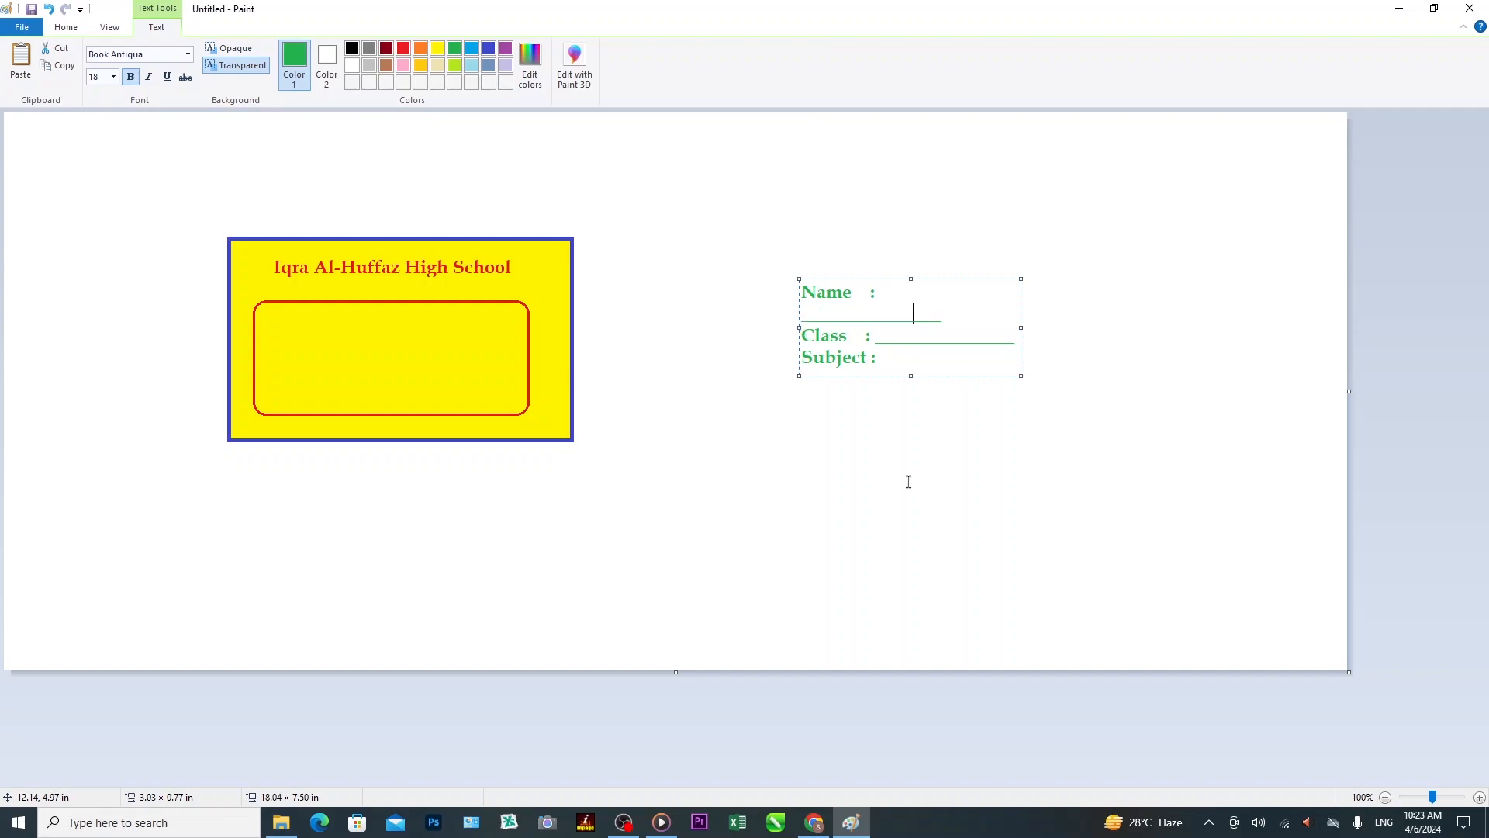
pyautogui.press('BackSpace')
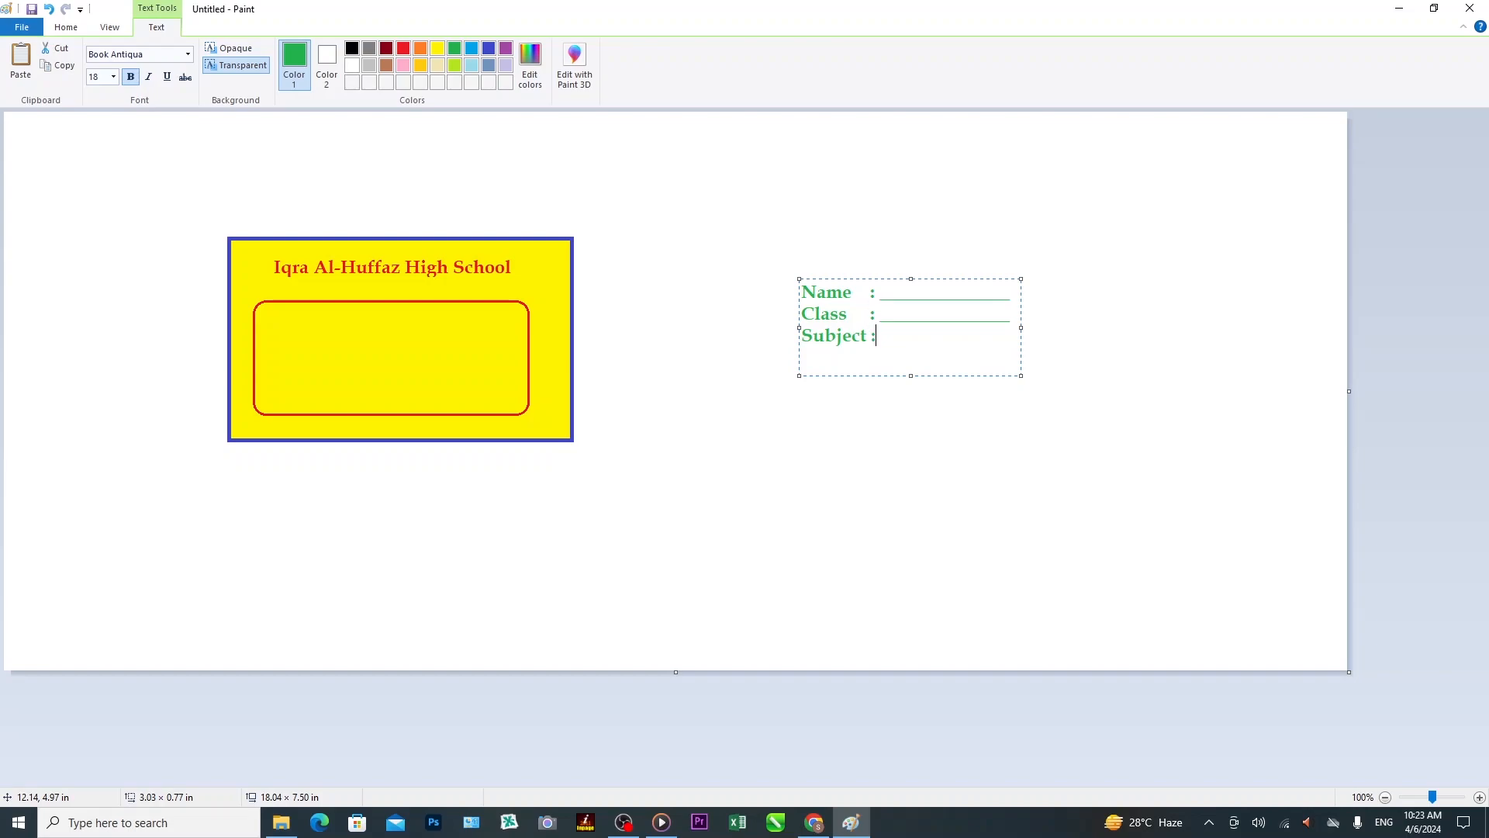
pyautogui.write('________')
pyautogui.write('______ ')
pyautogui.write('P')
pyautogui.write('erio')
pyautogui.write('d   ')
pyautogui.write(': ')
pyautogui.write('_________')
pyautogui.write('_____')
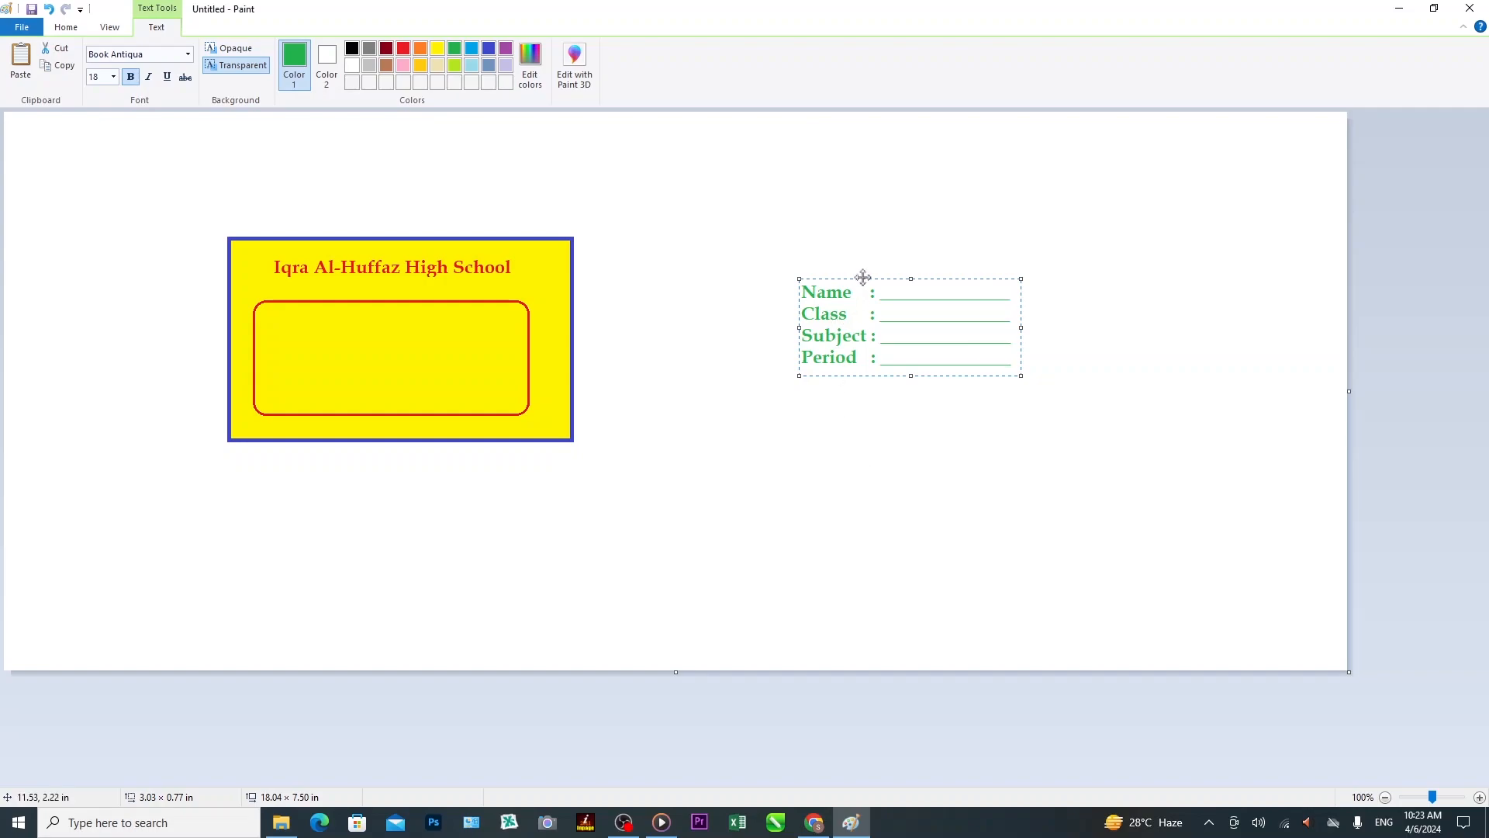
# Move the Name/Class/Subject/Period text block into the red rounded box and fix it in place.
pyautogui.moveTo(864, 277); pyautogui.dragTo(341, 310)
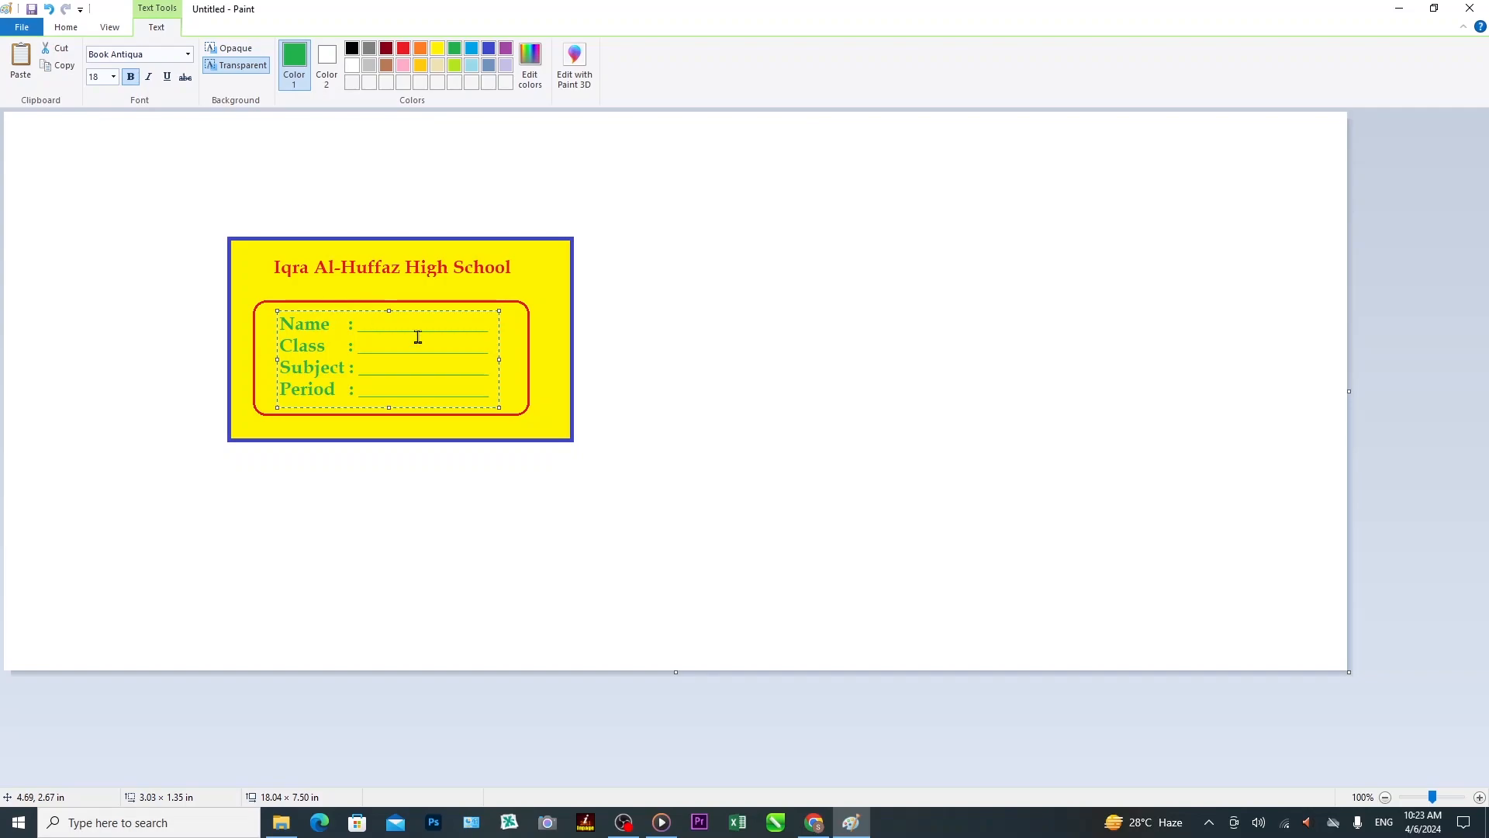
pyautogui.click(728, 449)
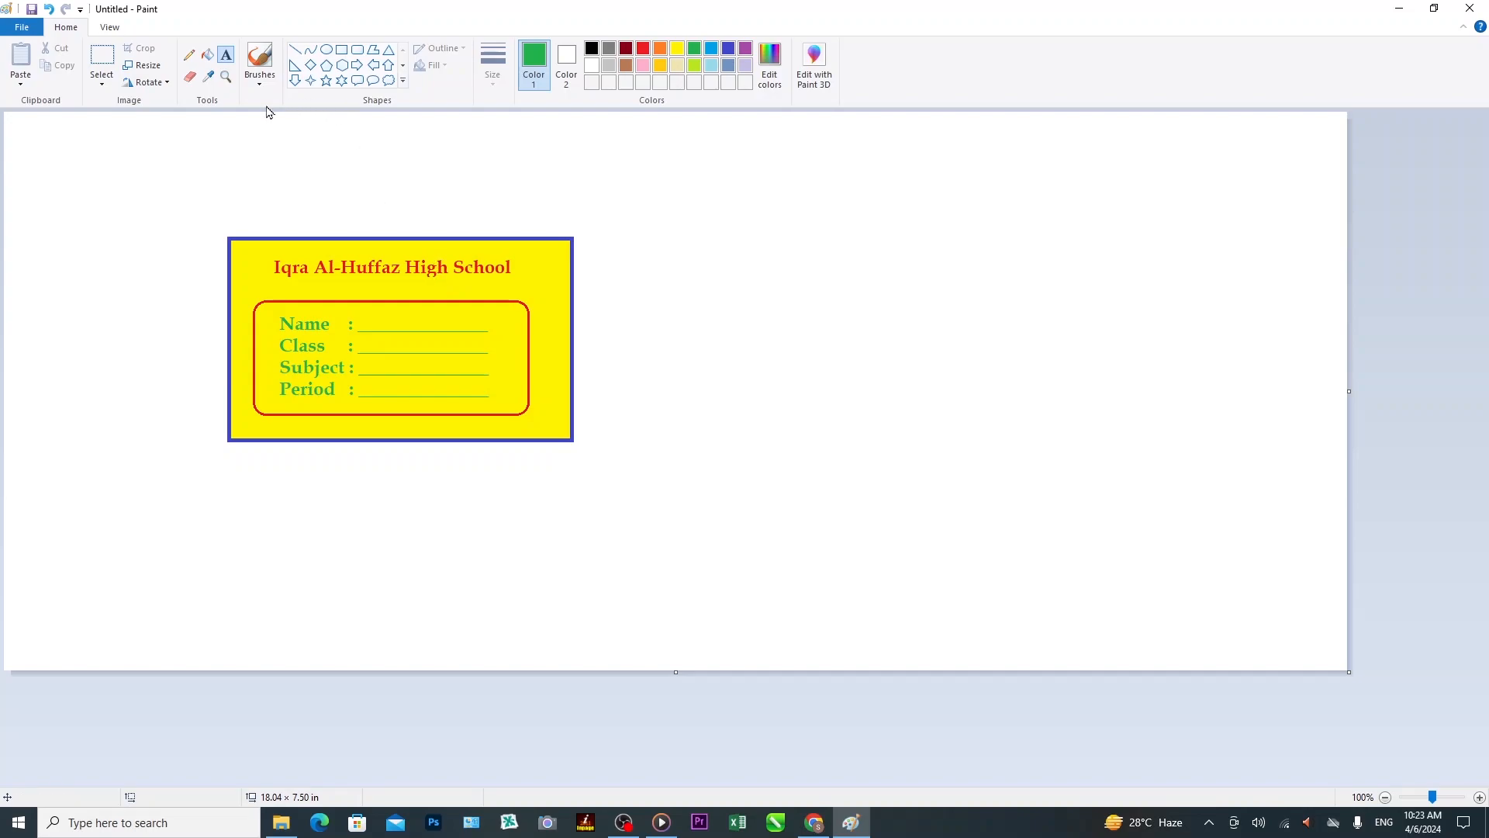
# Draw a small five-point star with a 3px green outline at the card's top-right corner.
pyautogui.click(327, 81)
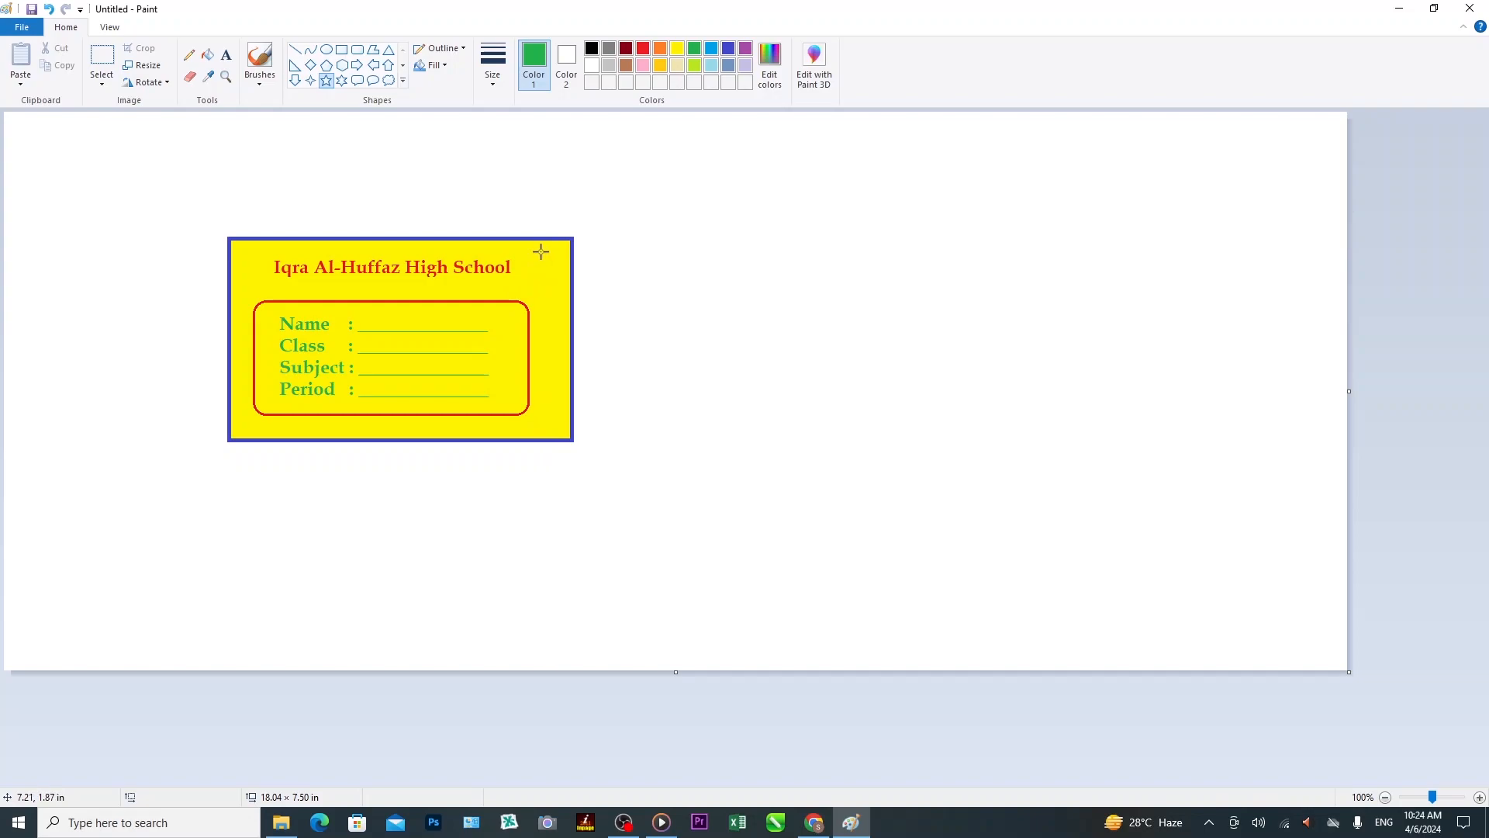
pyautogui.moveTo(539, 250); pyautogui.dragTo(569, 277)
pyautogui.moveTo(554, 266); pyautogui.dragTo(553, 259)
pyautogui.click(493, 74)
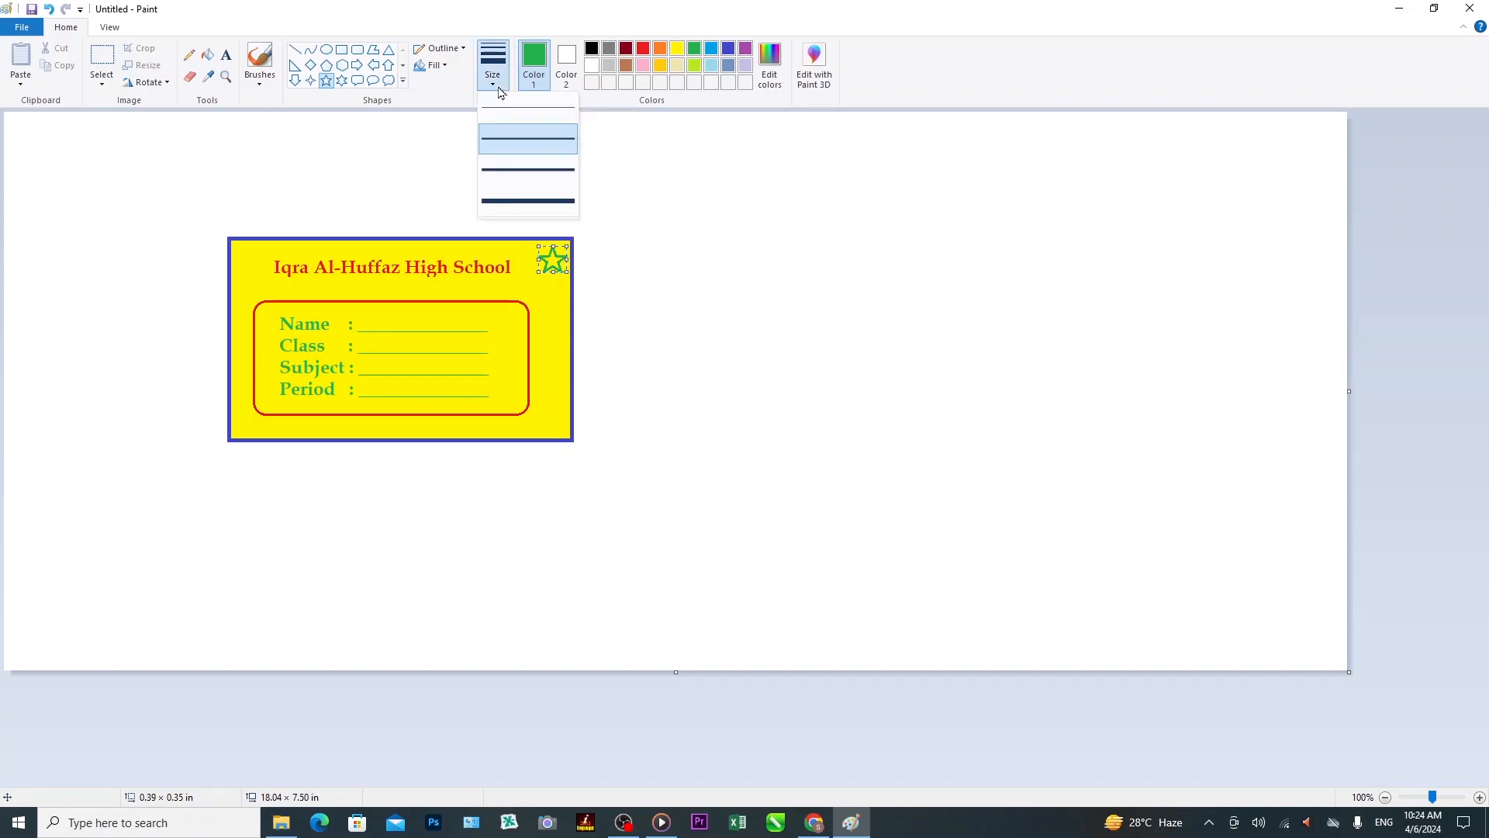
pyautogui.click(519, 140)
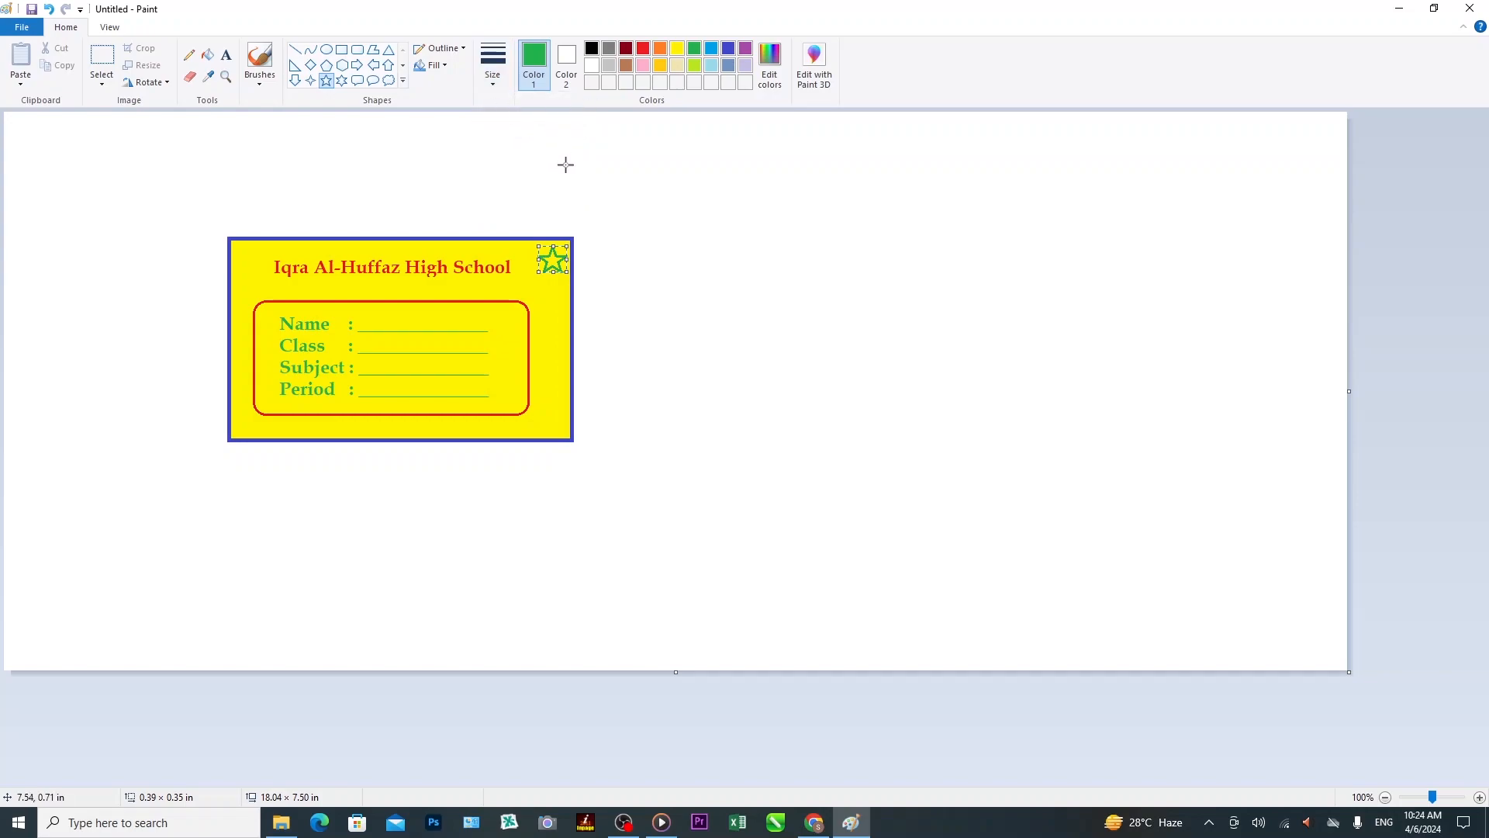
pyautogui.click(209, 61)
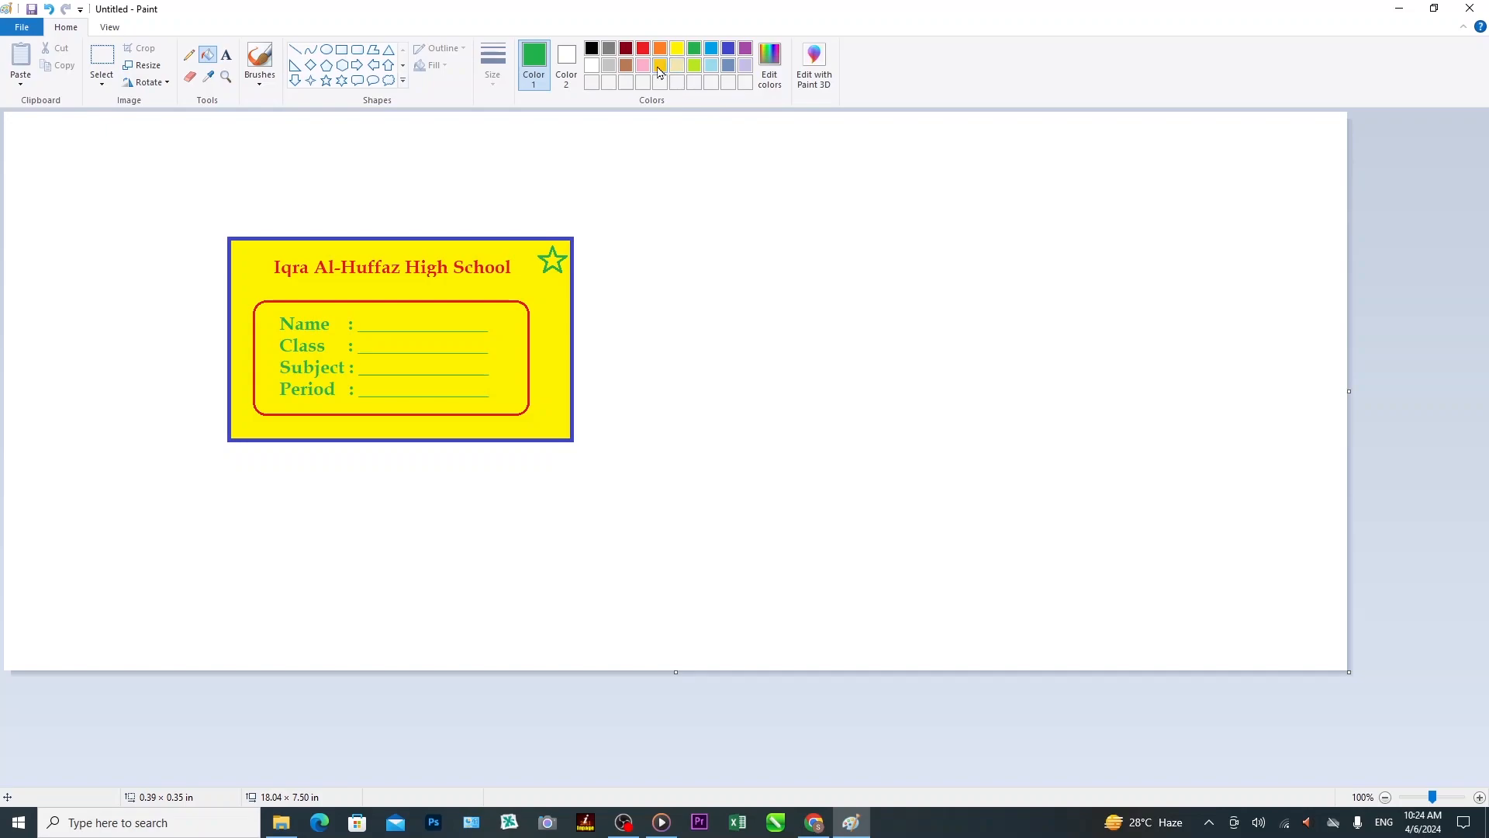
# Fill the first star pink, then add a green-outlined second star below it filled light blue.
pyautogui.click(643, 66)
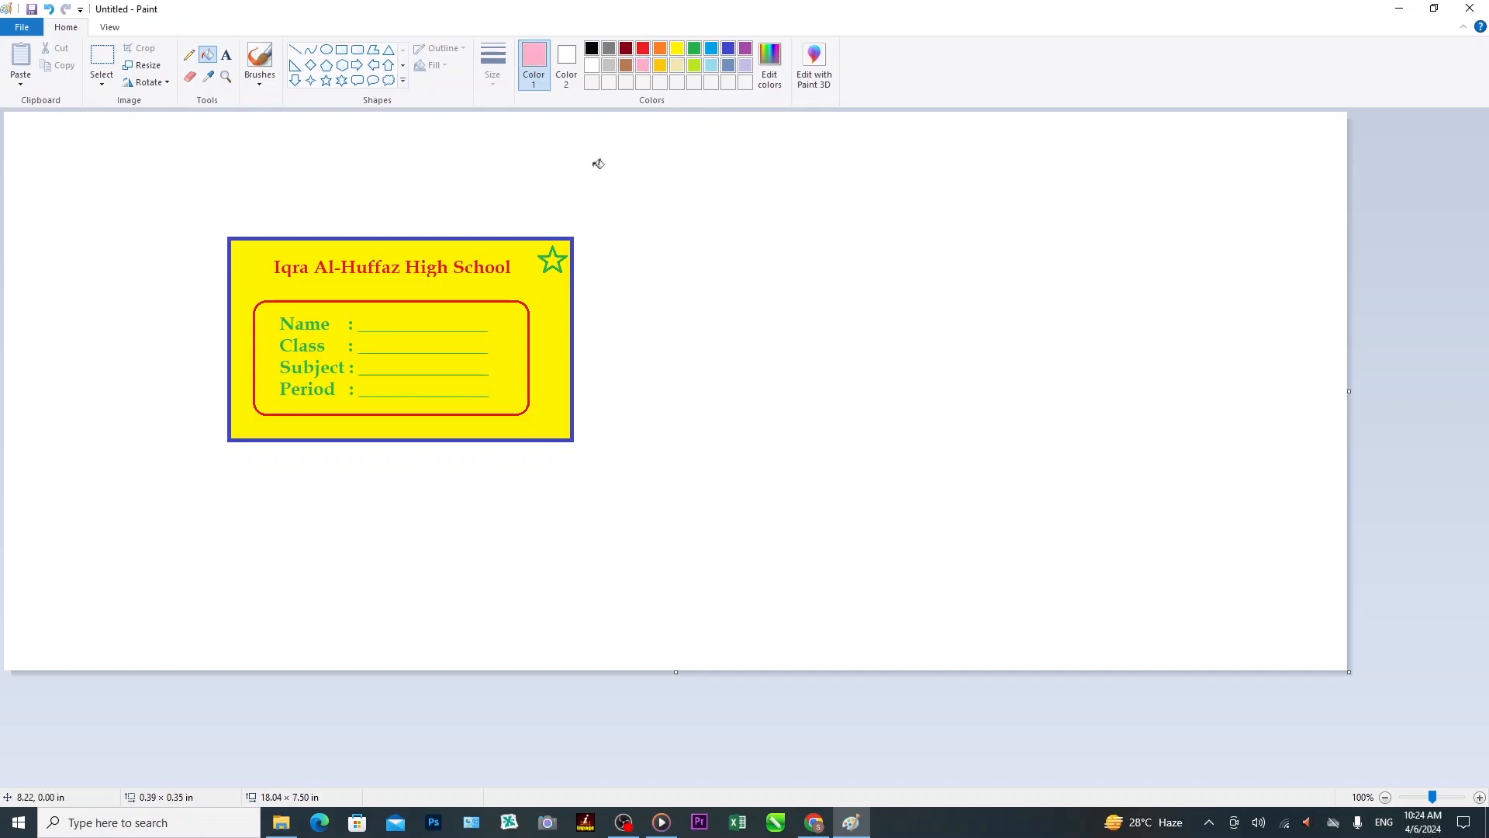
pyautogui.click(557, 257)
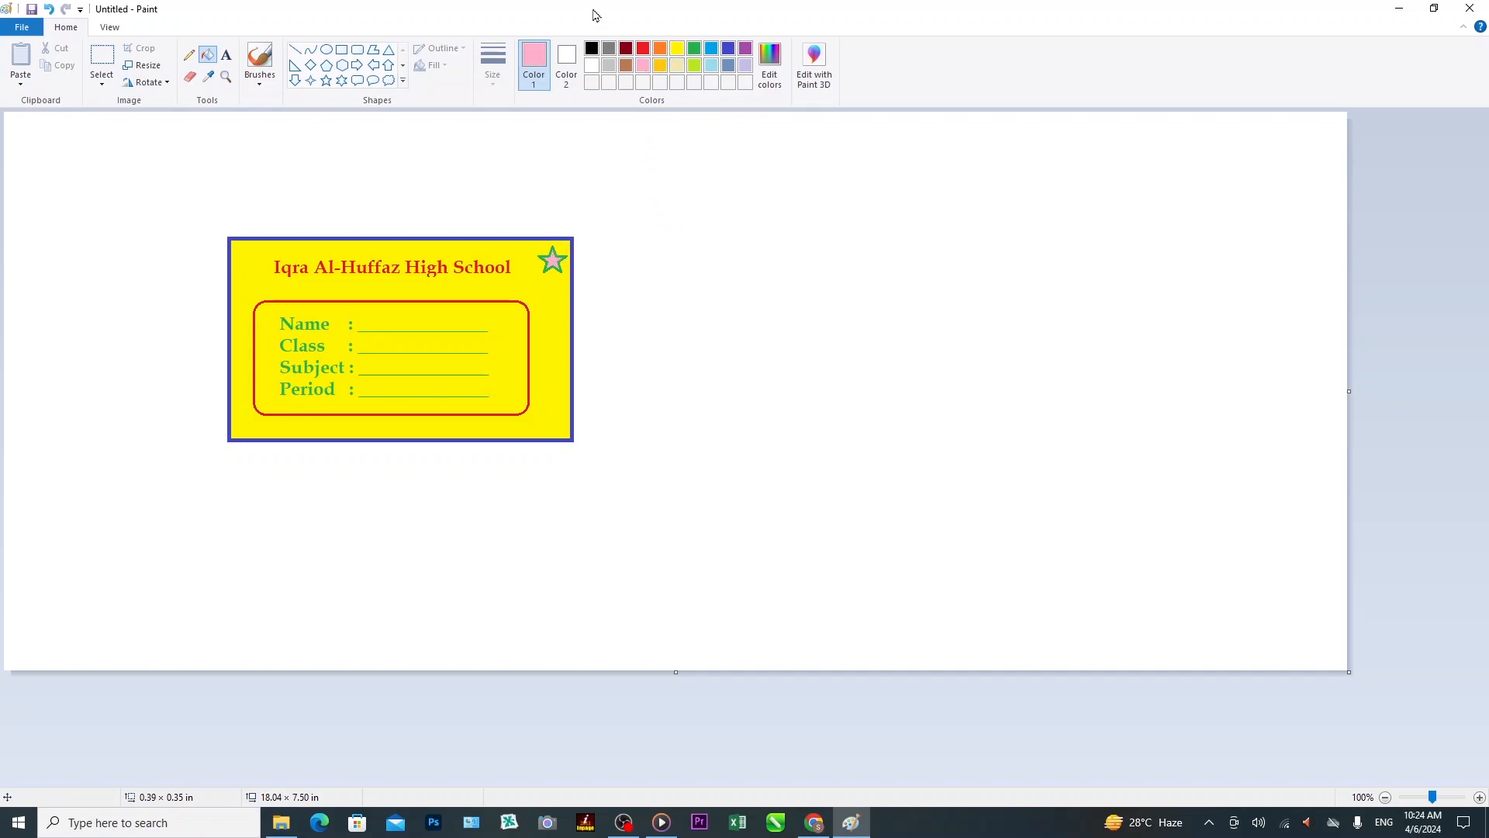
pyautogui.click(328, 84)
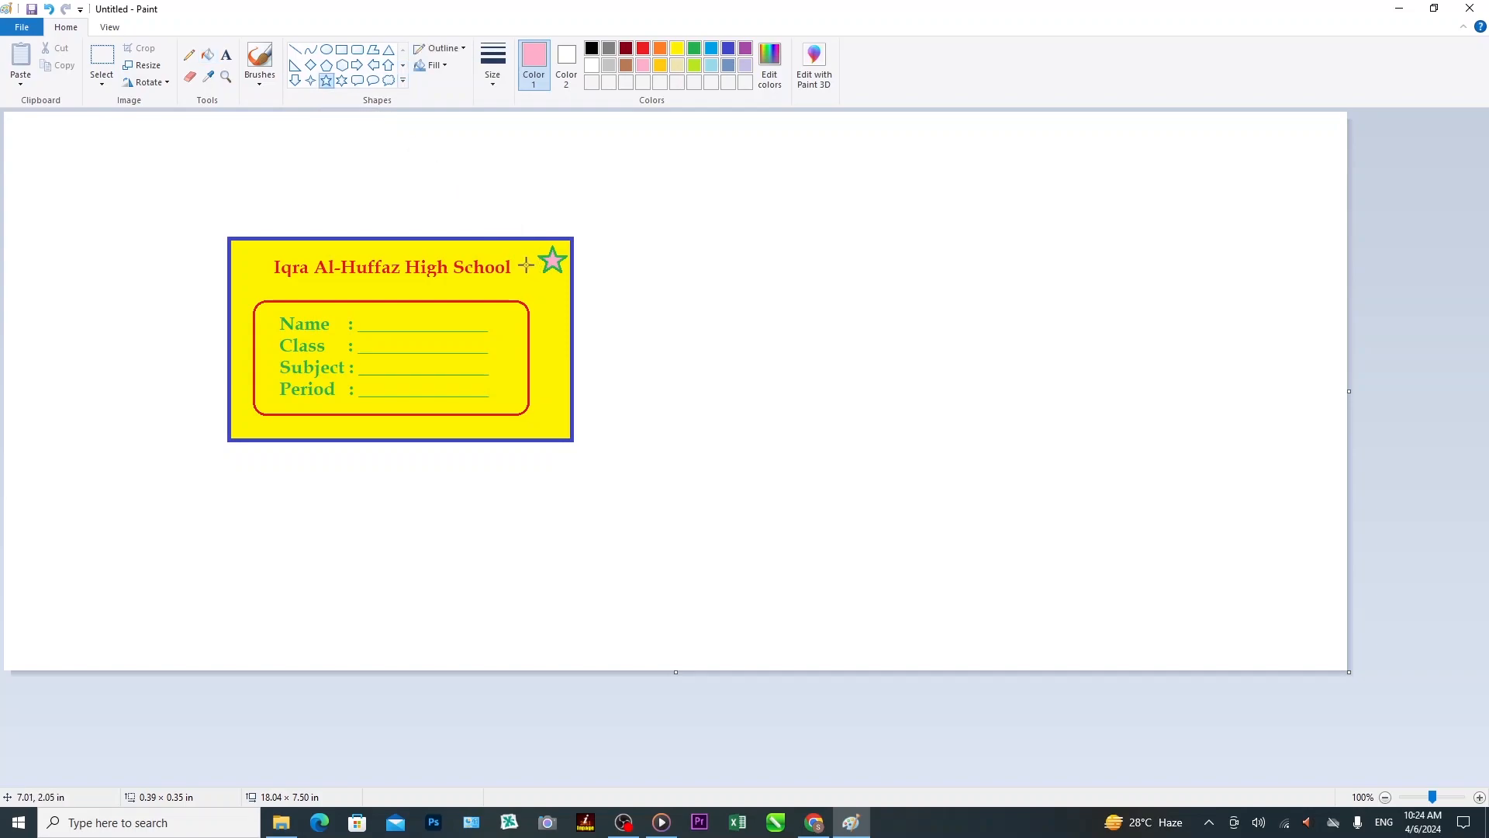
pyautogui.moveTo(525, 263); pyautogui.dragTo(552, 289)
pyautogui.click(694, 49)
pyautogui.click(207, 54)
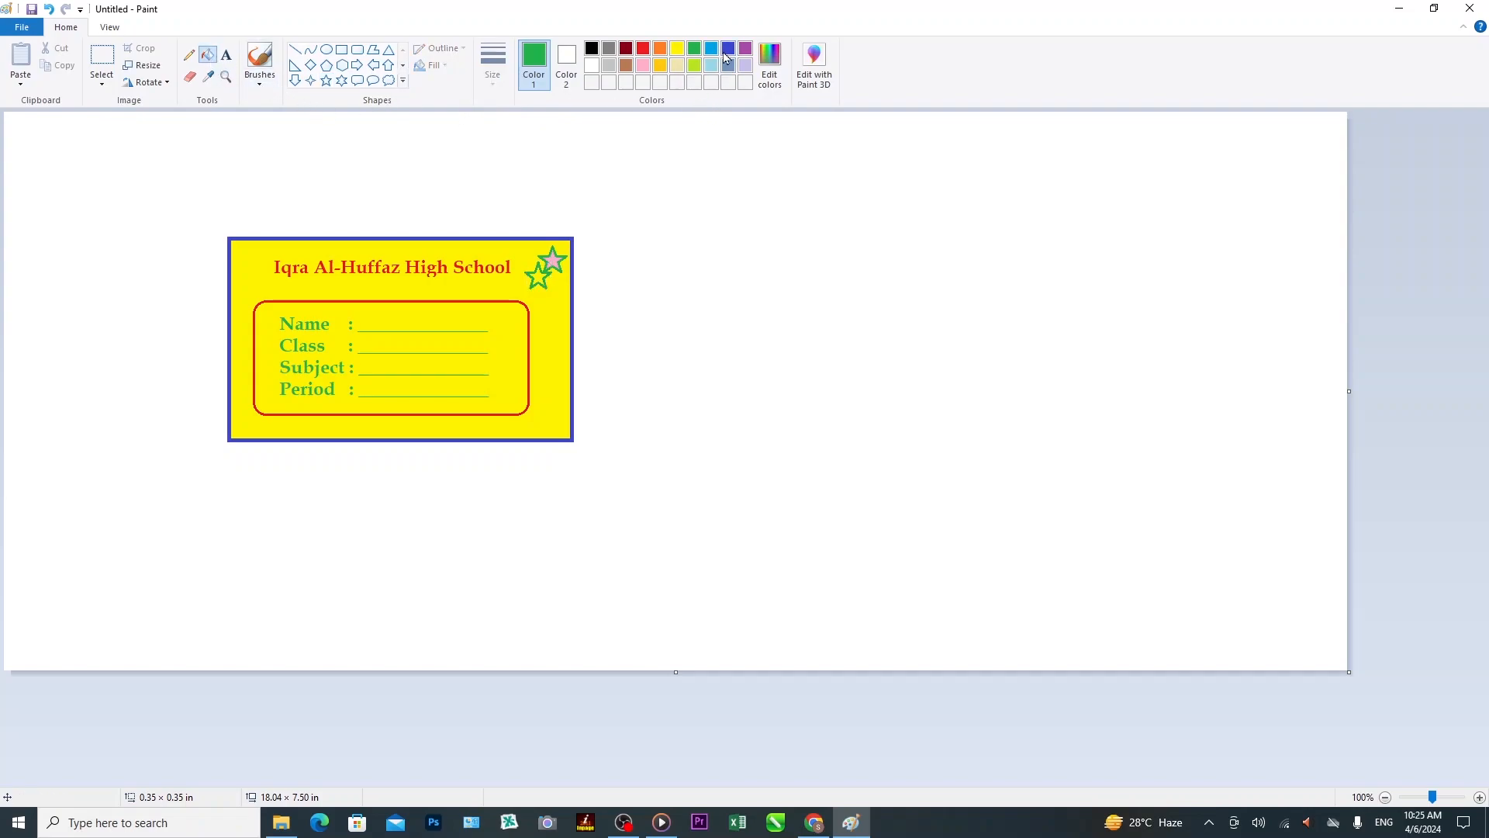
pyautogui.click(713, 52)
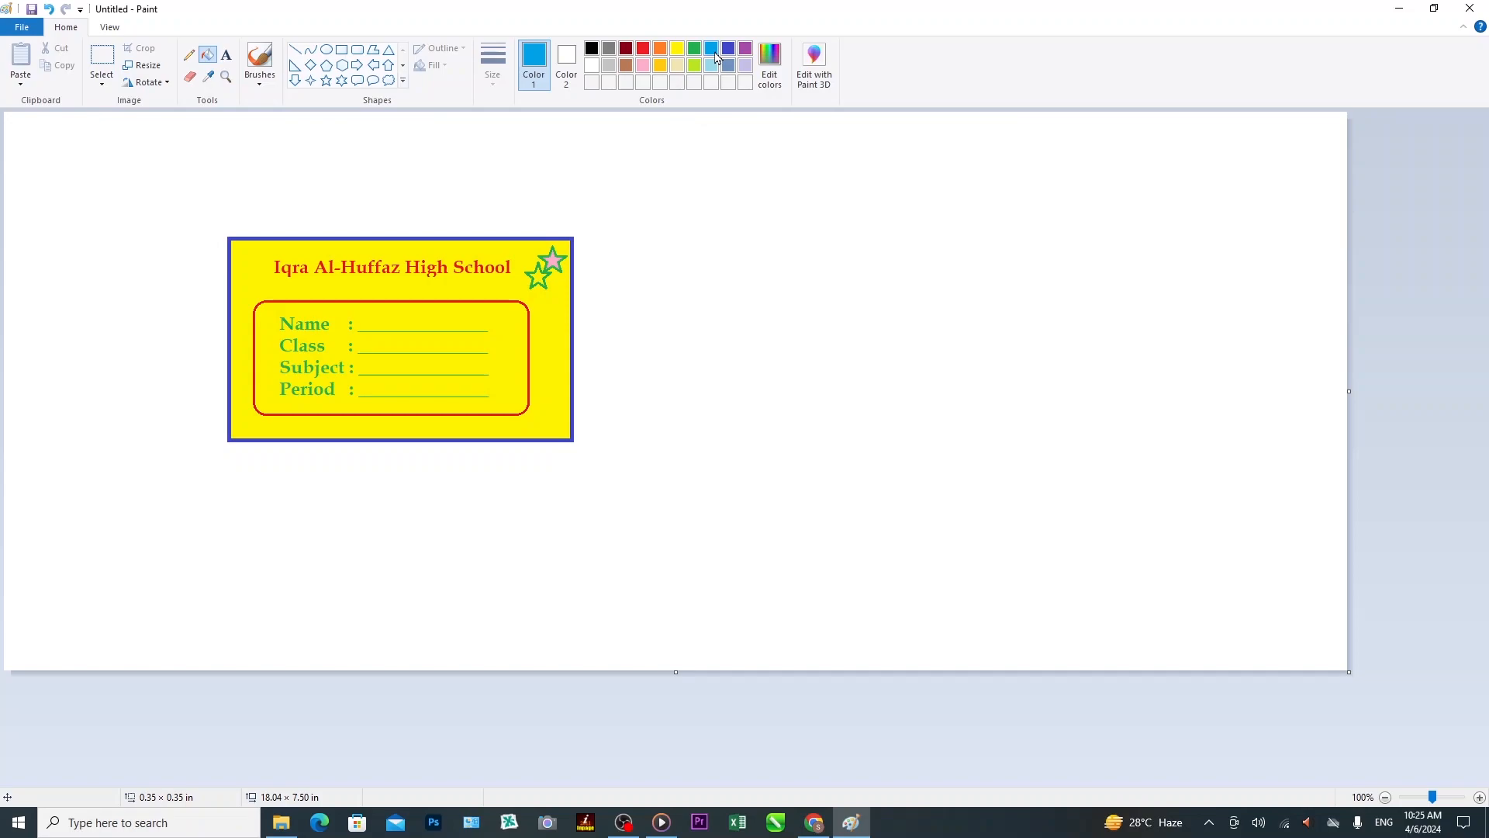
pyautogui.click(543, 273)
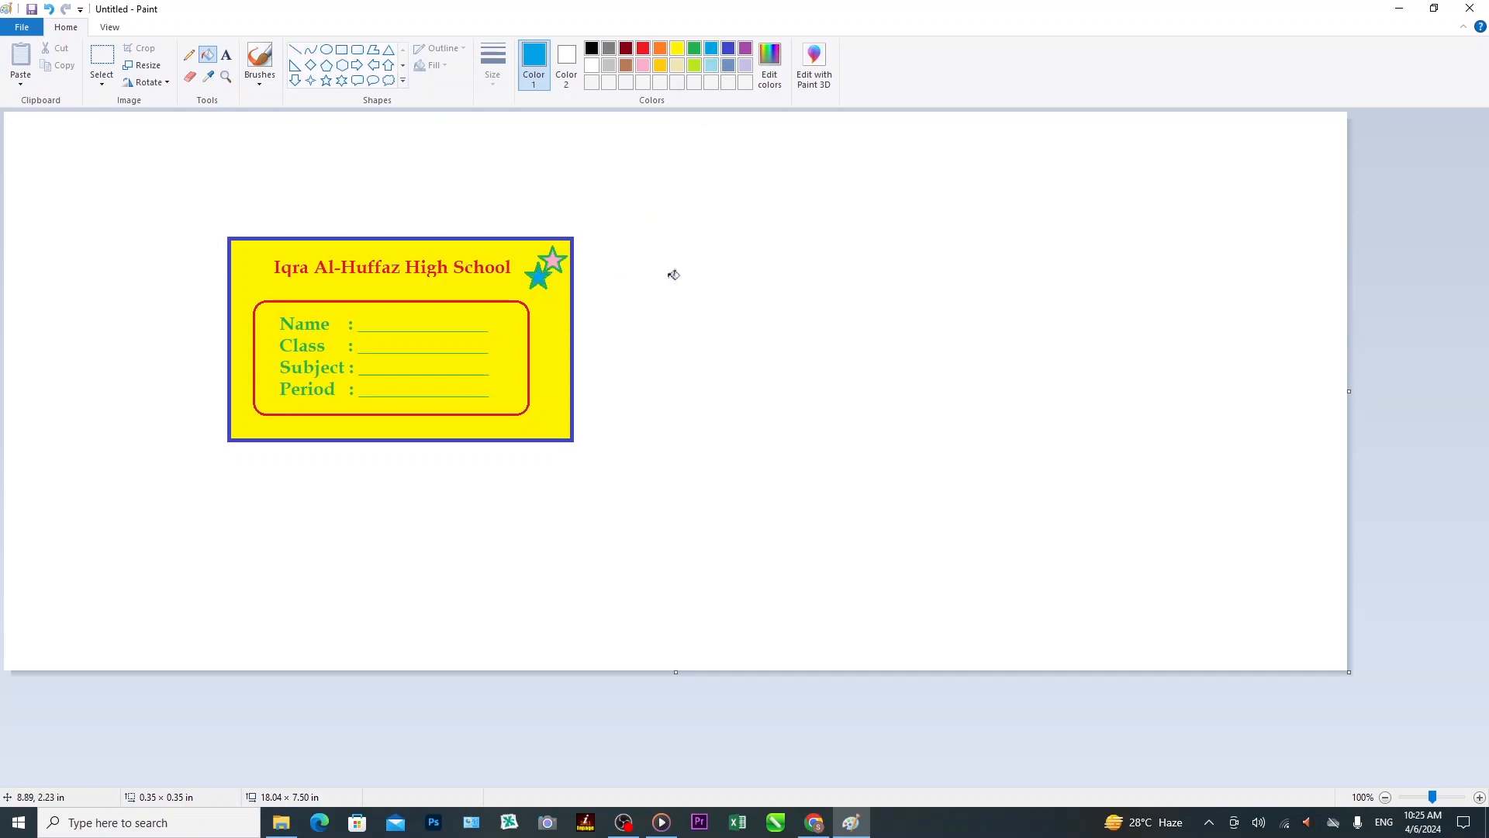
# Draw a third five-point star at the top-left of the cluster and fill it red.
pyautogui.click(327, 81)
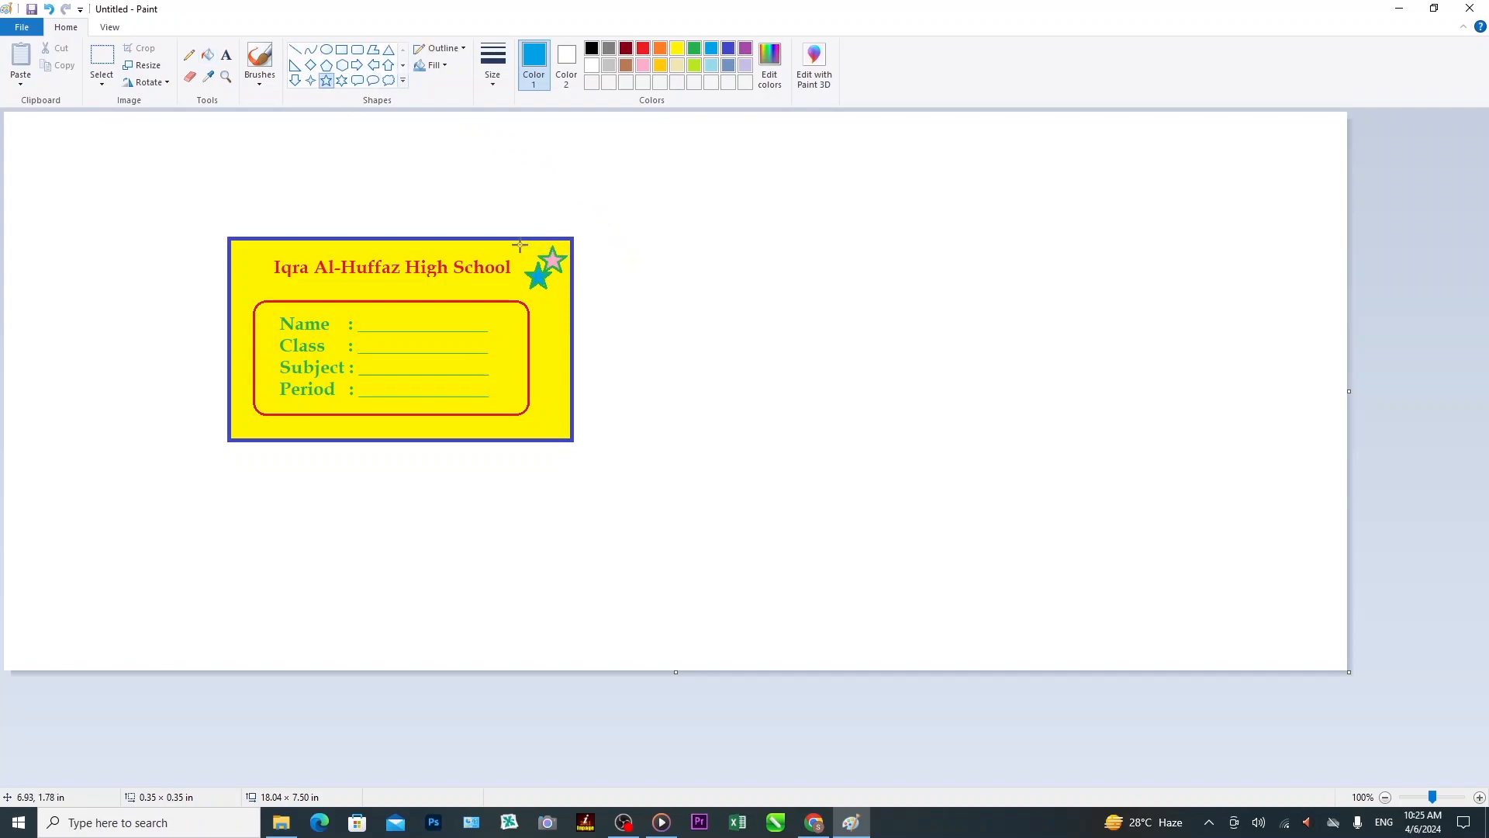
pyautogui.moveTo(519, 242); pyautogui.dragTo(545, 269)
pyautogui.click(208, 54)
pyautogui.click(643, 49)
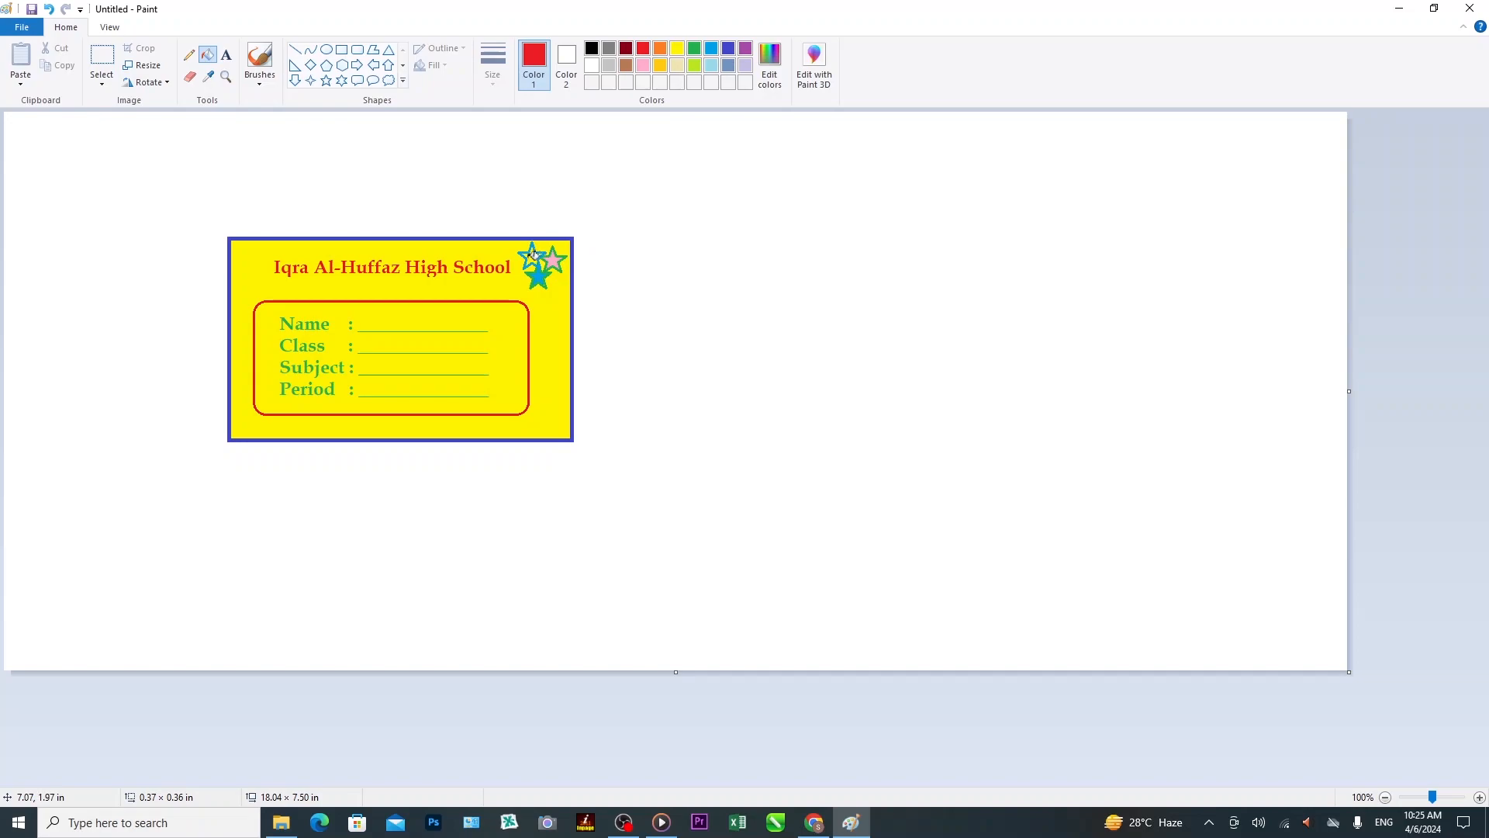
pyautogui.click(535, 254)
# Bring up the Save As dialog from the File menu.
pyautogui.click(24, 33)
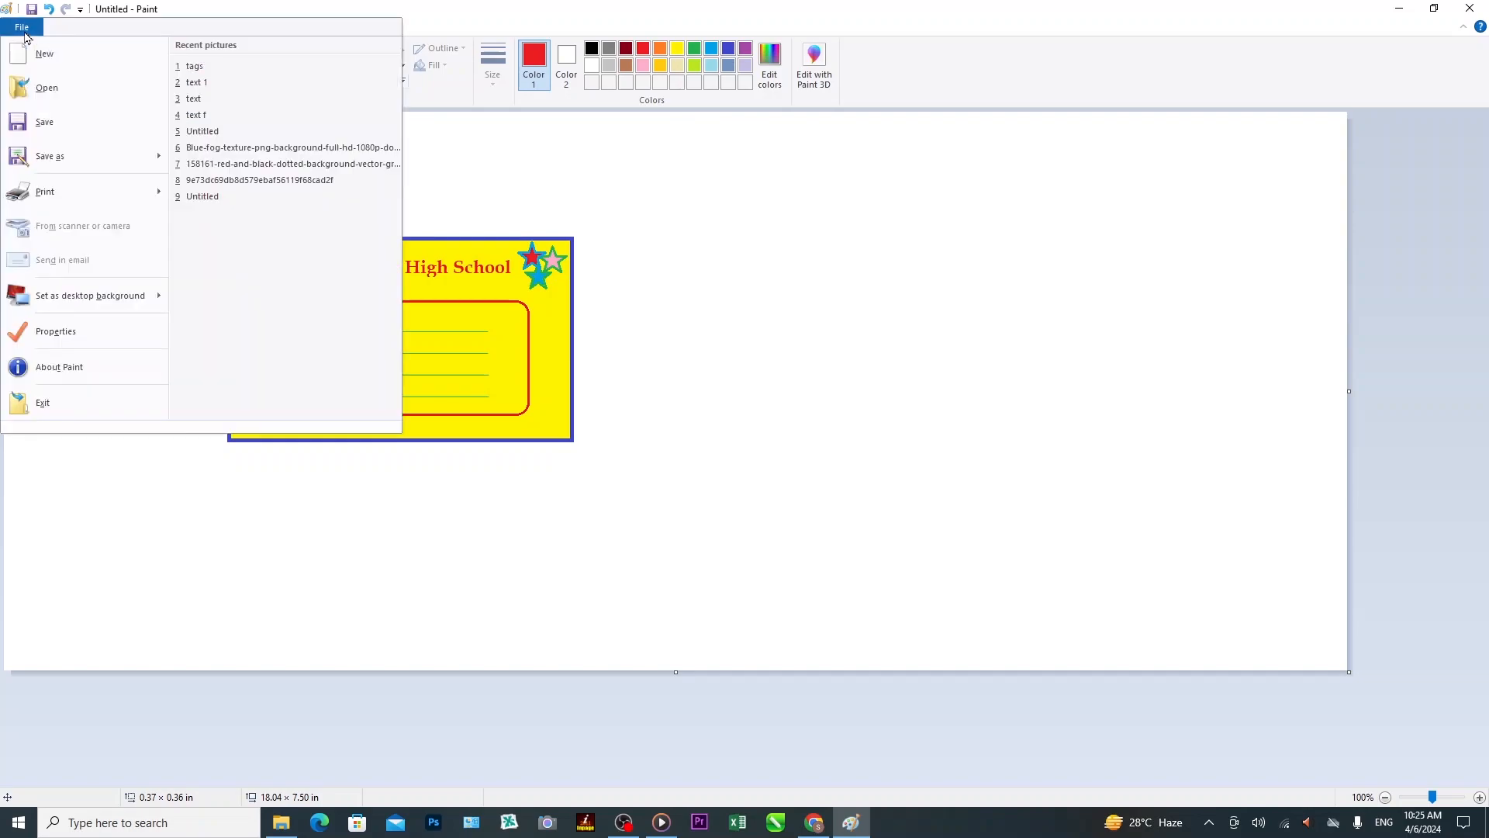
pyautogui.click(43, 123)
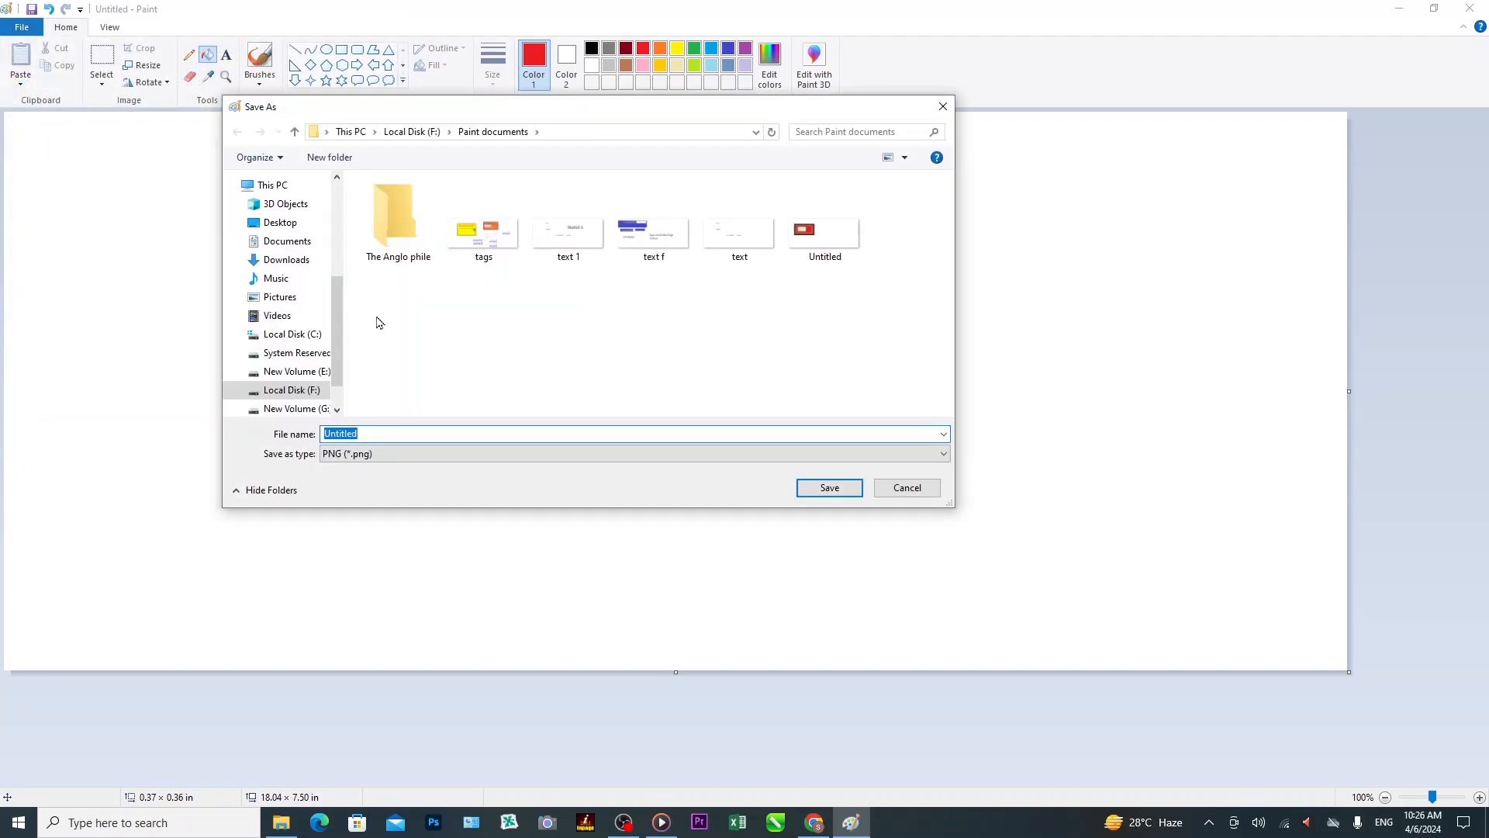
# Create a new folder named Tag on Local Disk (F:) and open it.
pyautogui.click(303, 391)
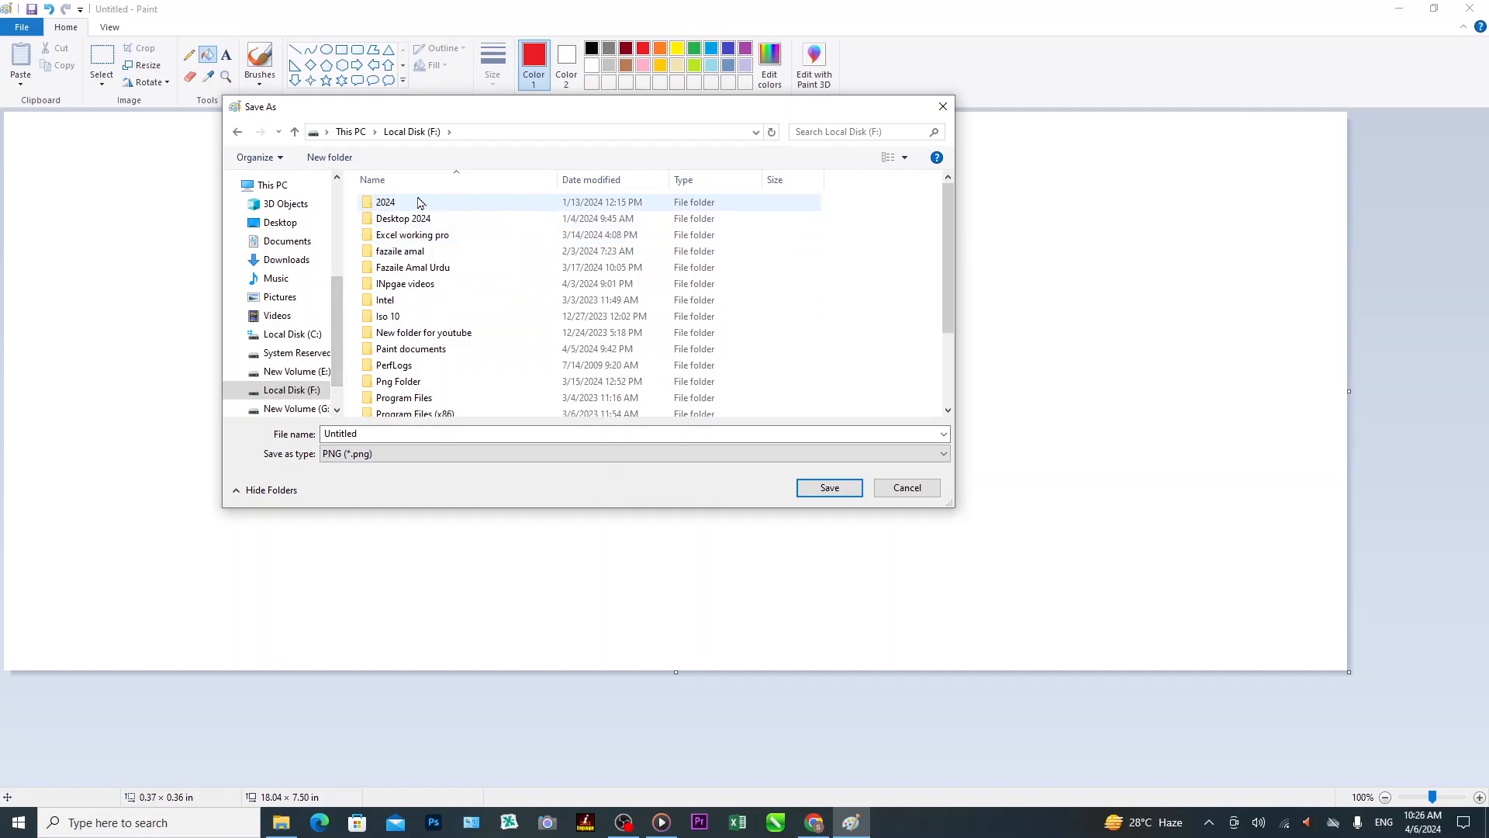
pyautogui.click(353, 163)
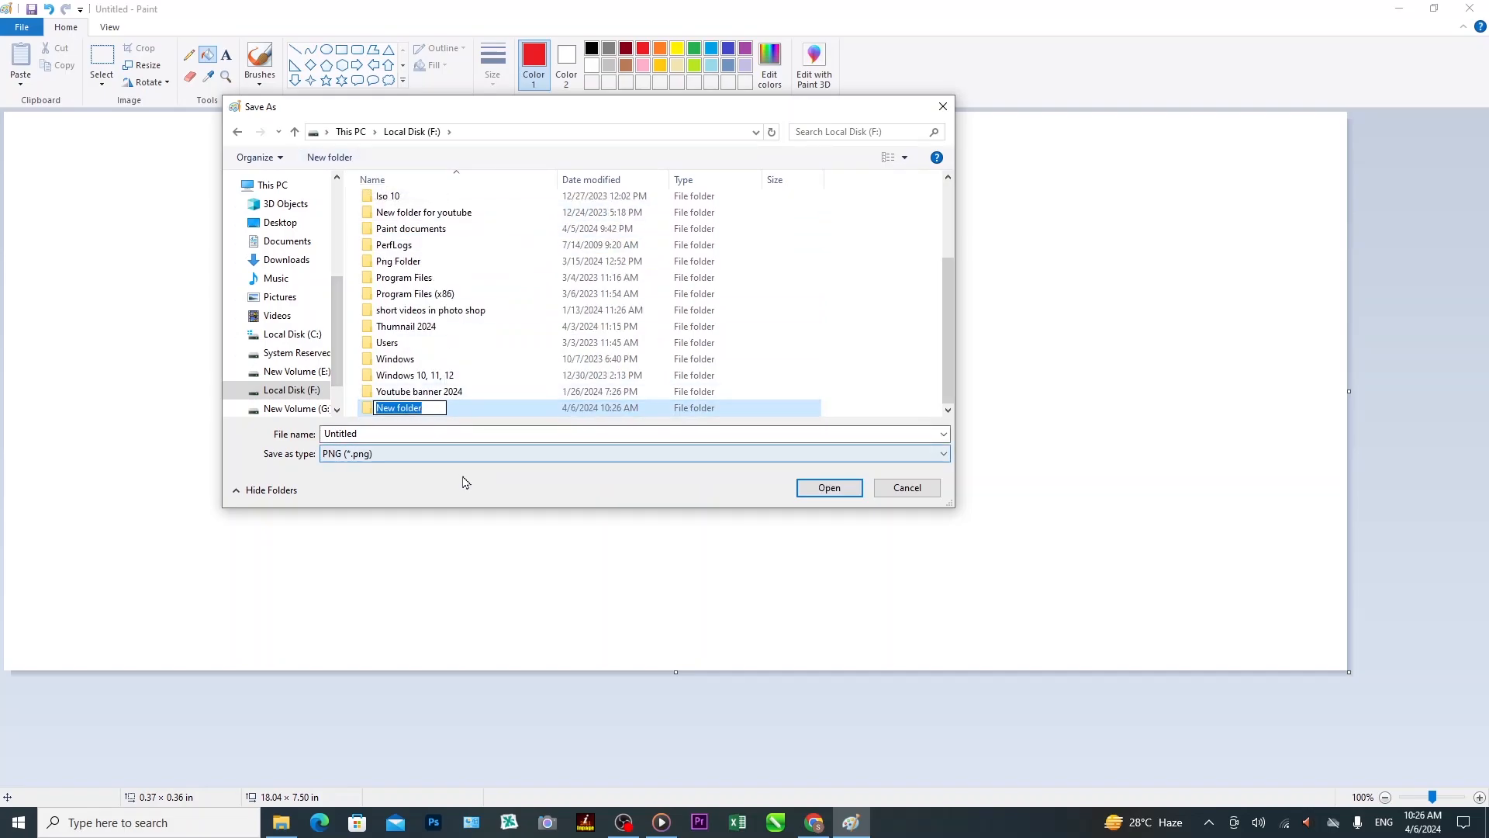
pyautogui.press('BackSpace')
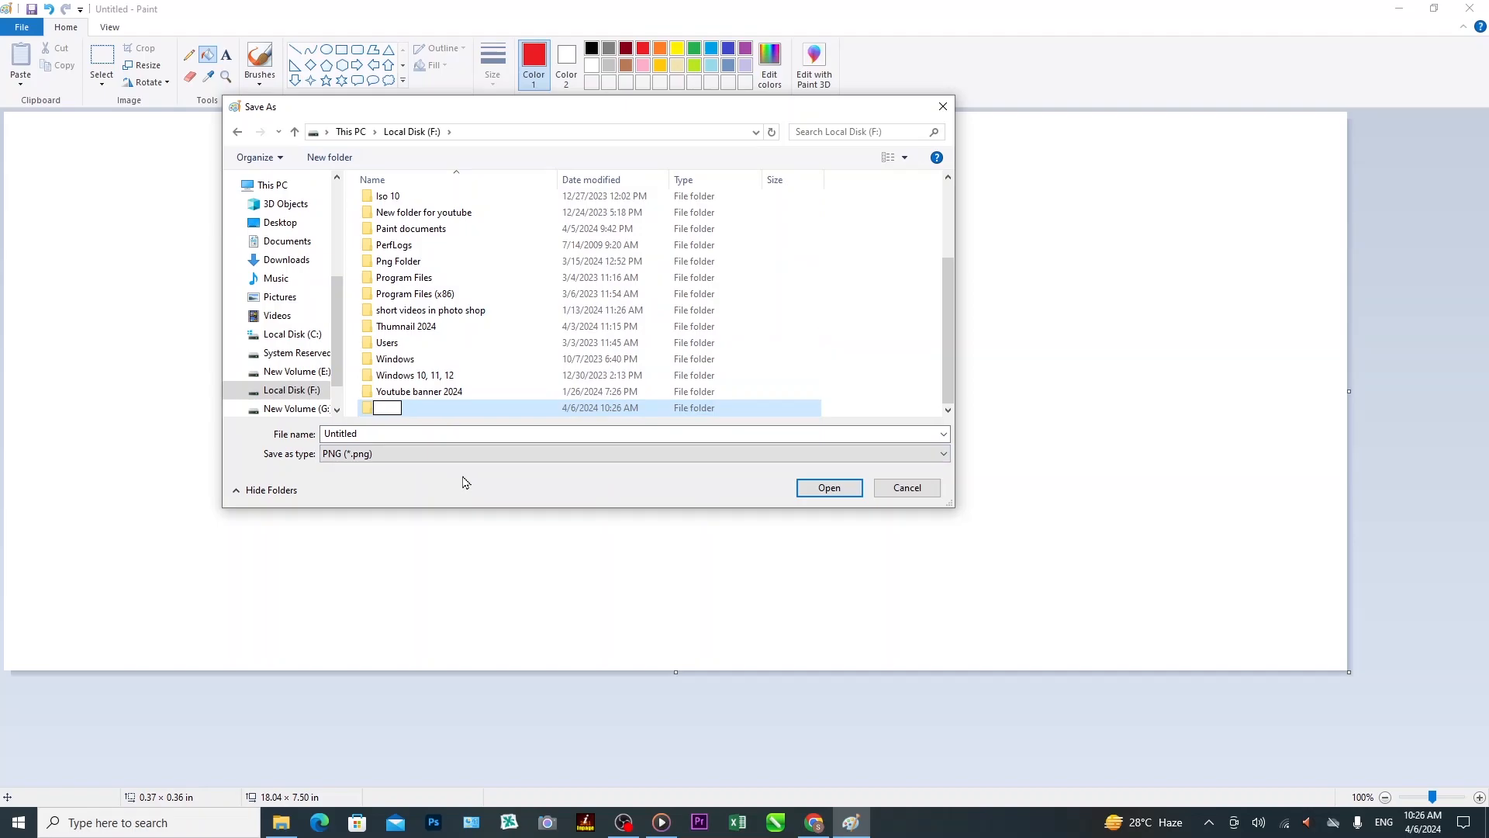
pyautogui.write('Tag')
pyautogui.press('Return')
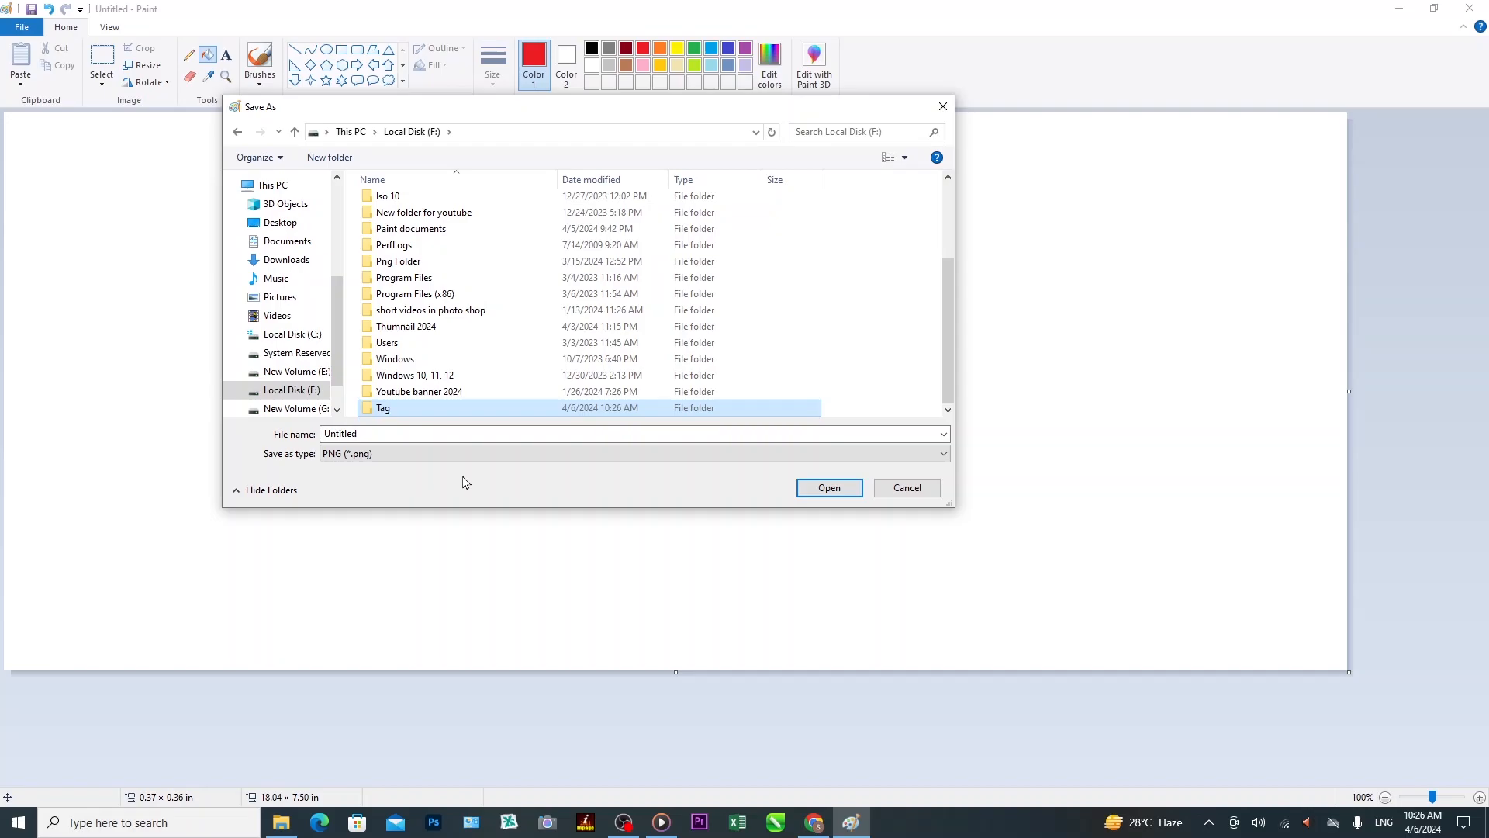
pyautogui.press('Return')
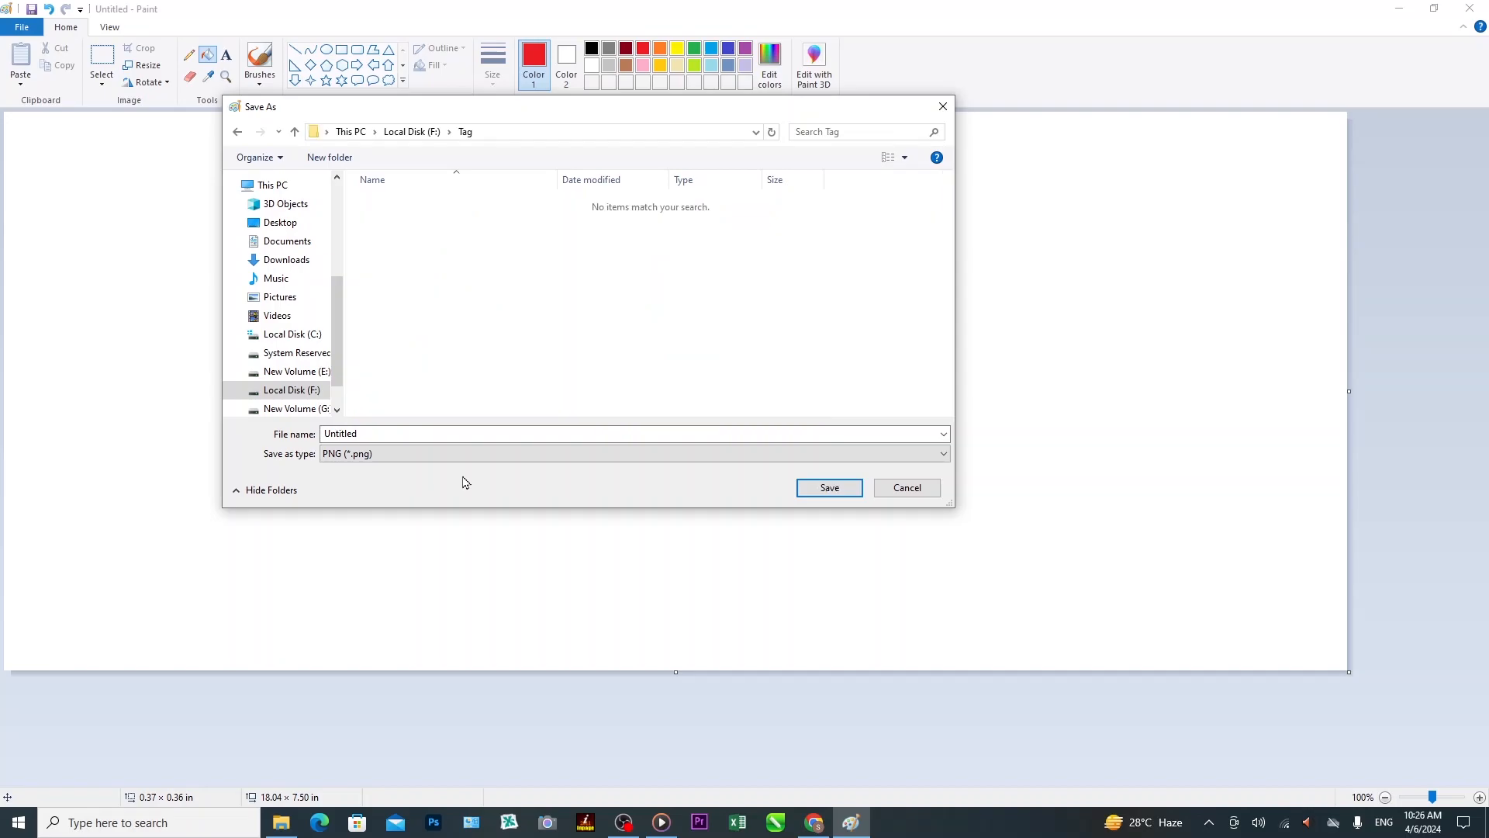
# Save the card in the Tag folder under the file name 'Copy tag'.
pyautogui.click(380, 432)
pyautogui.write('C')
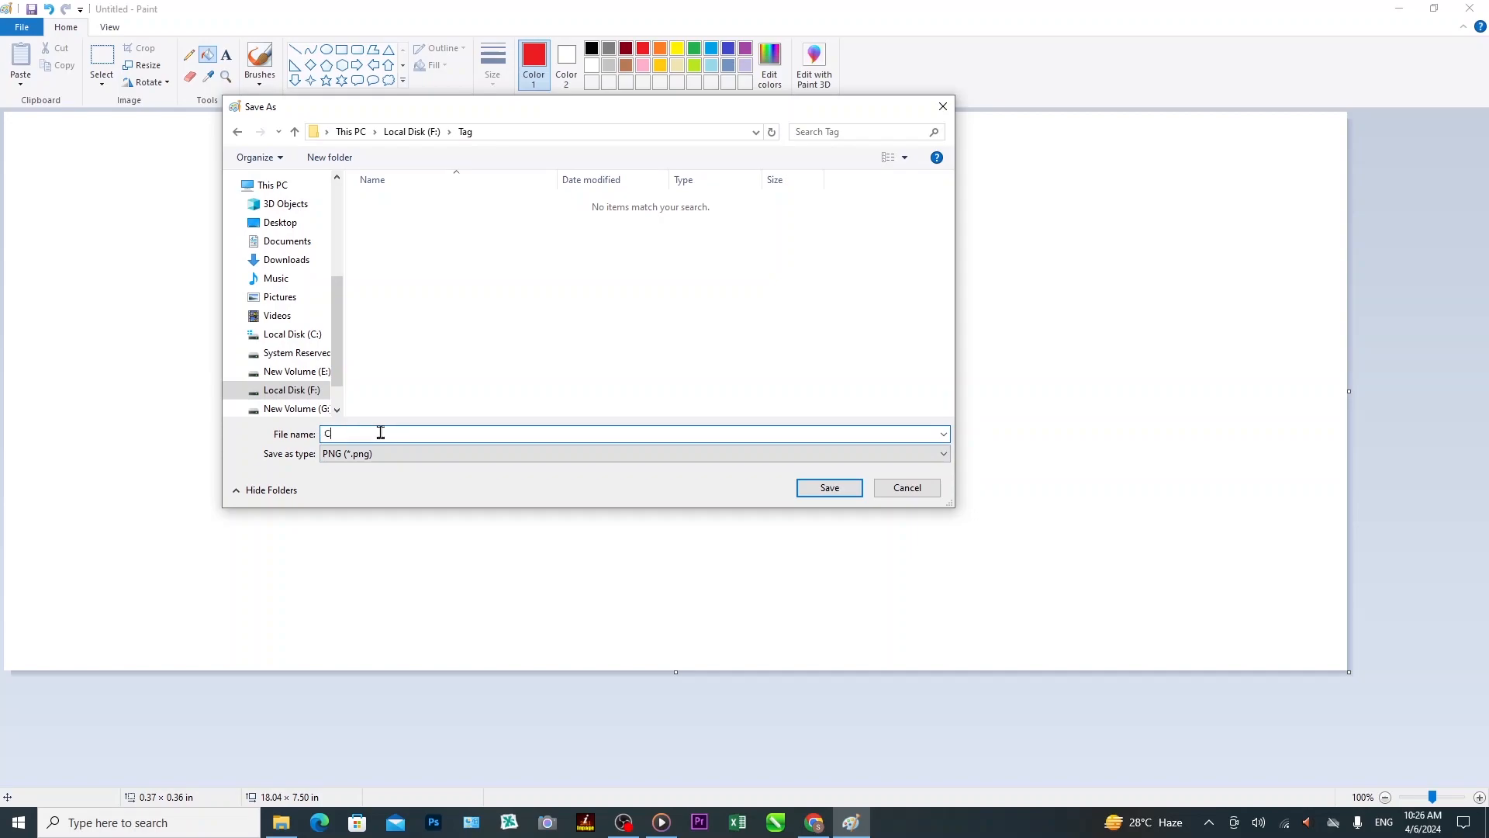
pyautogui.write('opy tag')
pyautogui.click(831, 496)
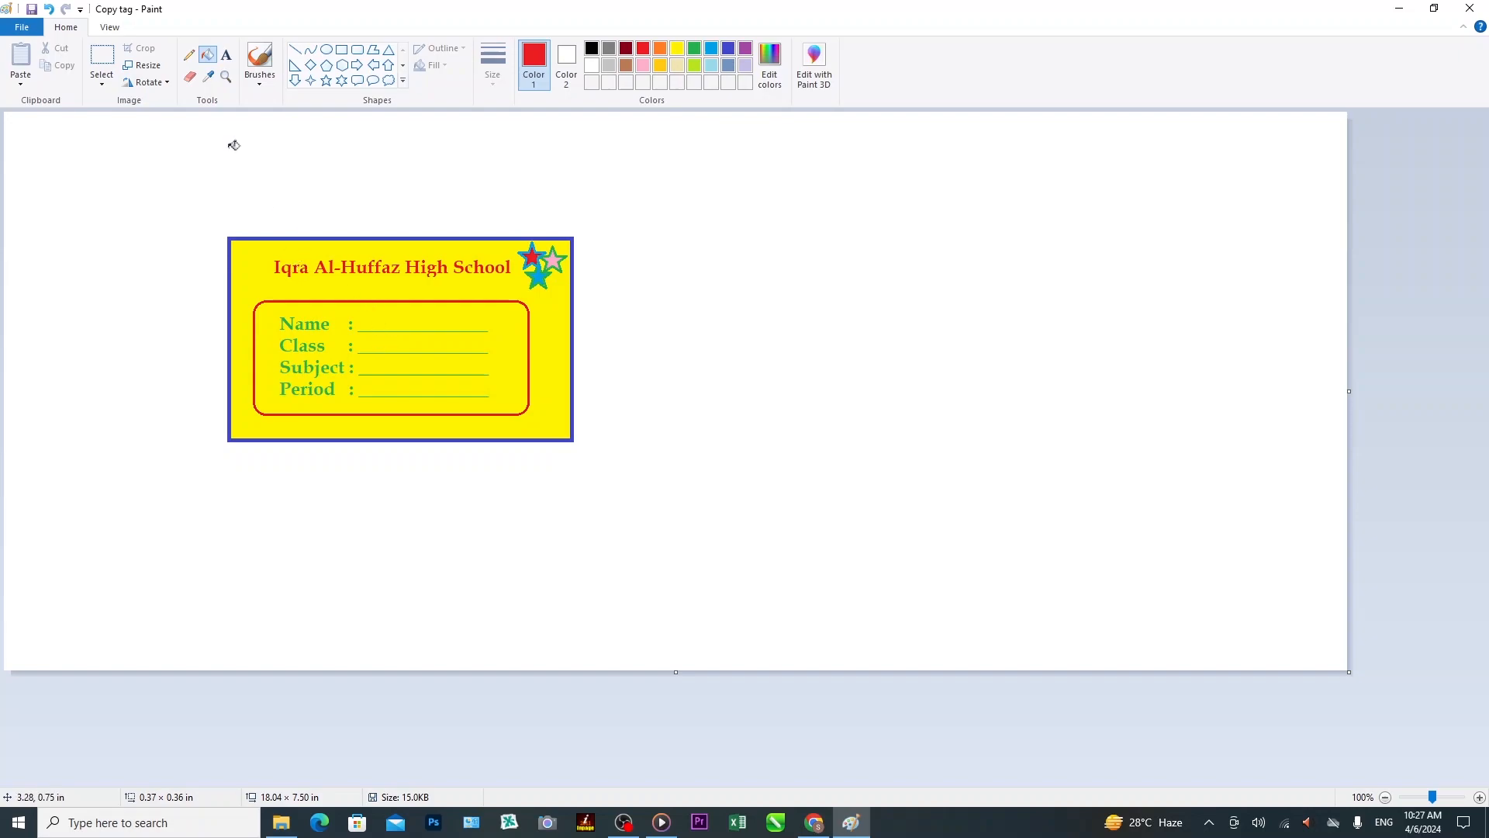
pyautogui.click(24, 28)
# Draw an indigo down arrow below the card's title.
pyautogui.click(624, 29)
pyautogui.click(296, 81)
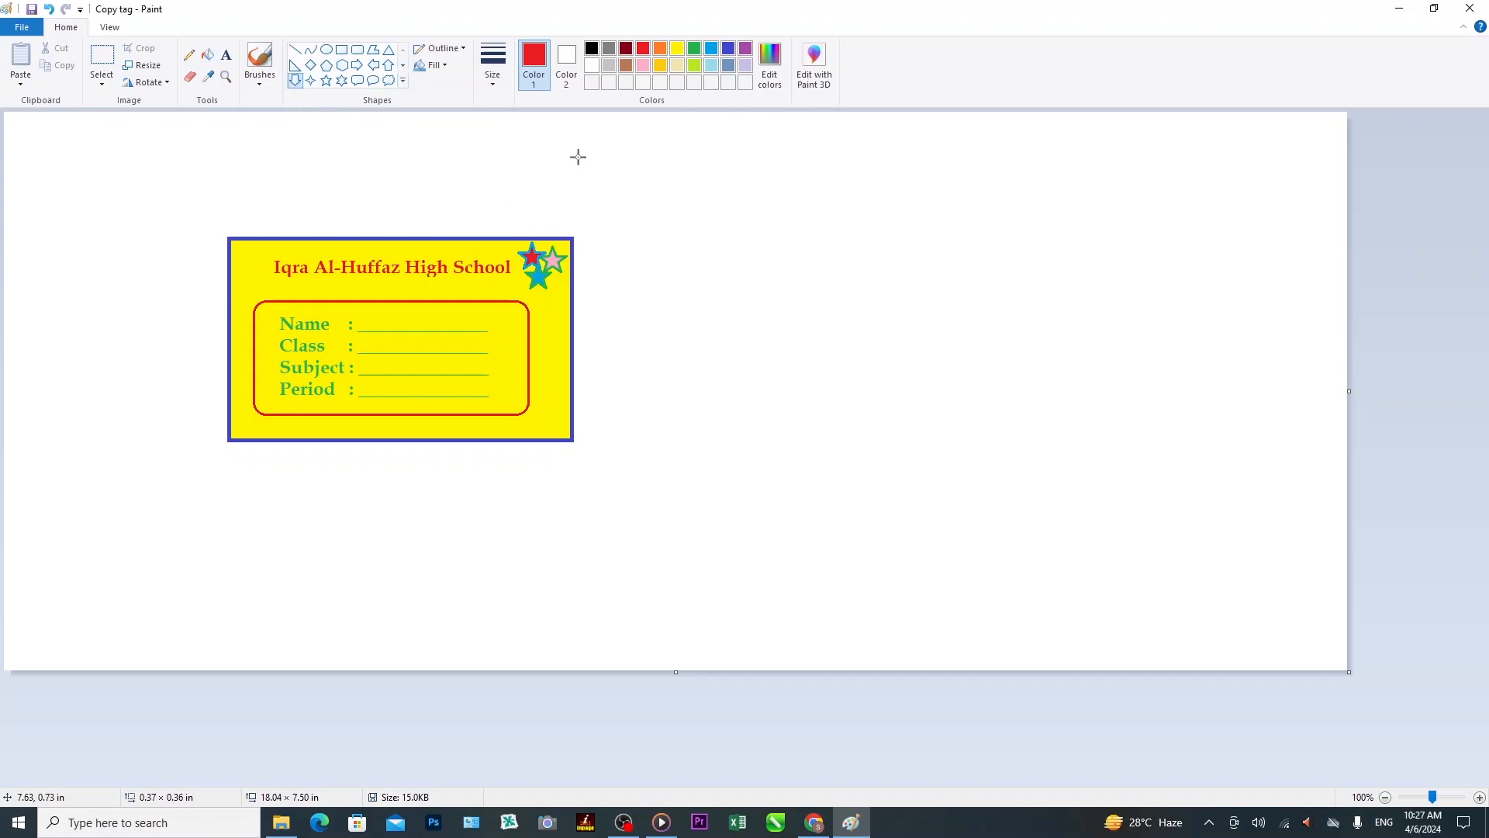
pyautogui.click(729, 48)
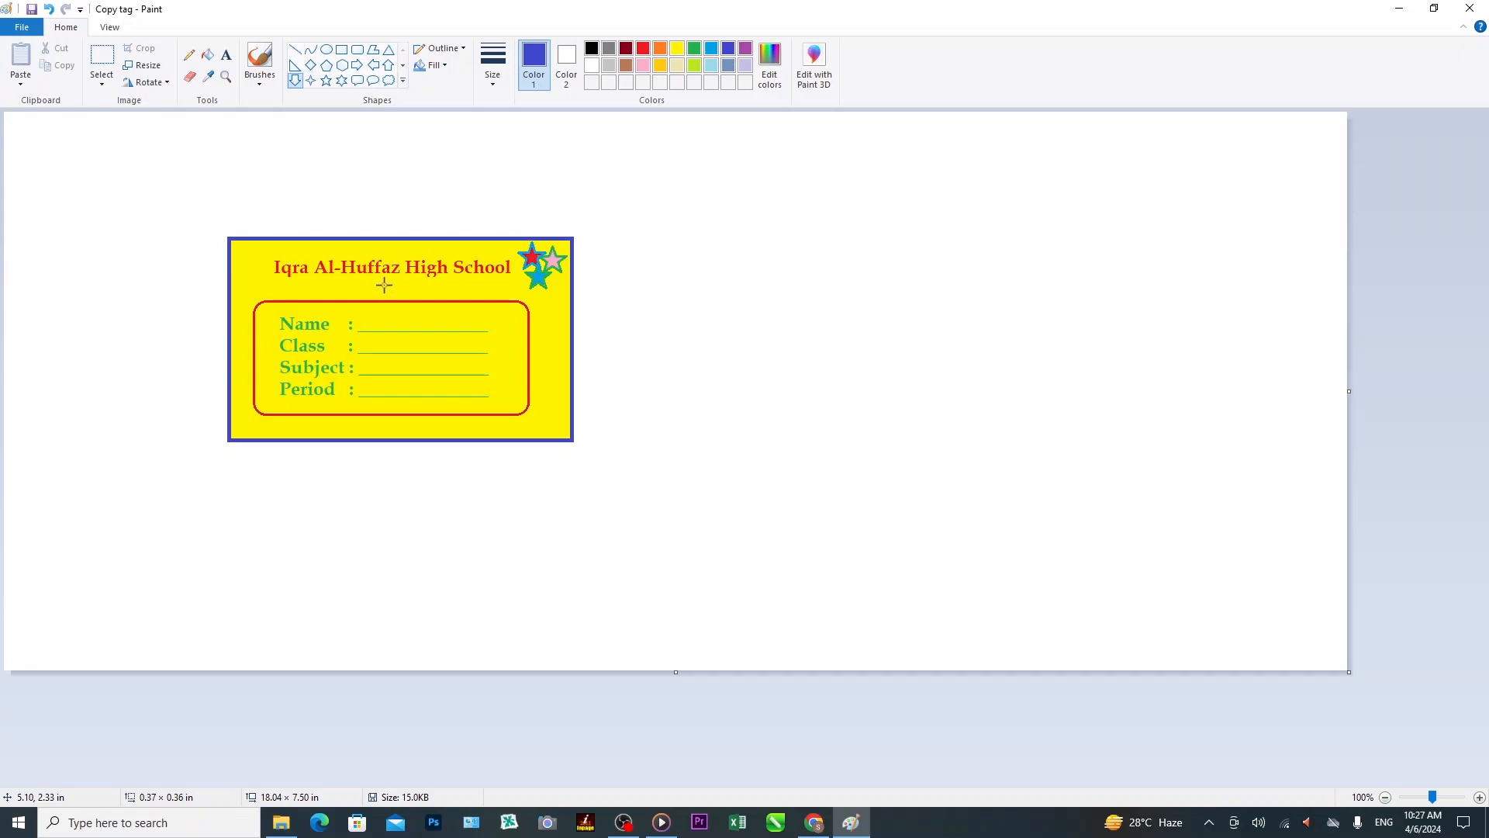
pyautogui.moveTo(391, 278); pyautogui.dragTo(411, 311)
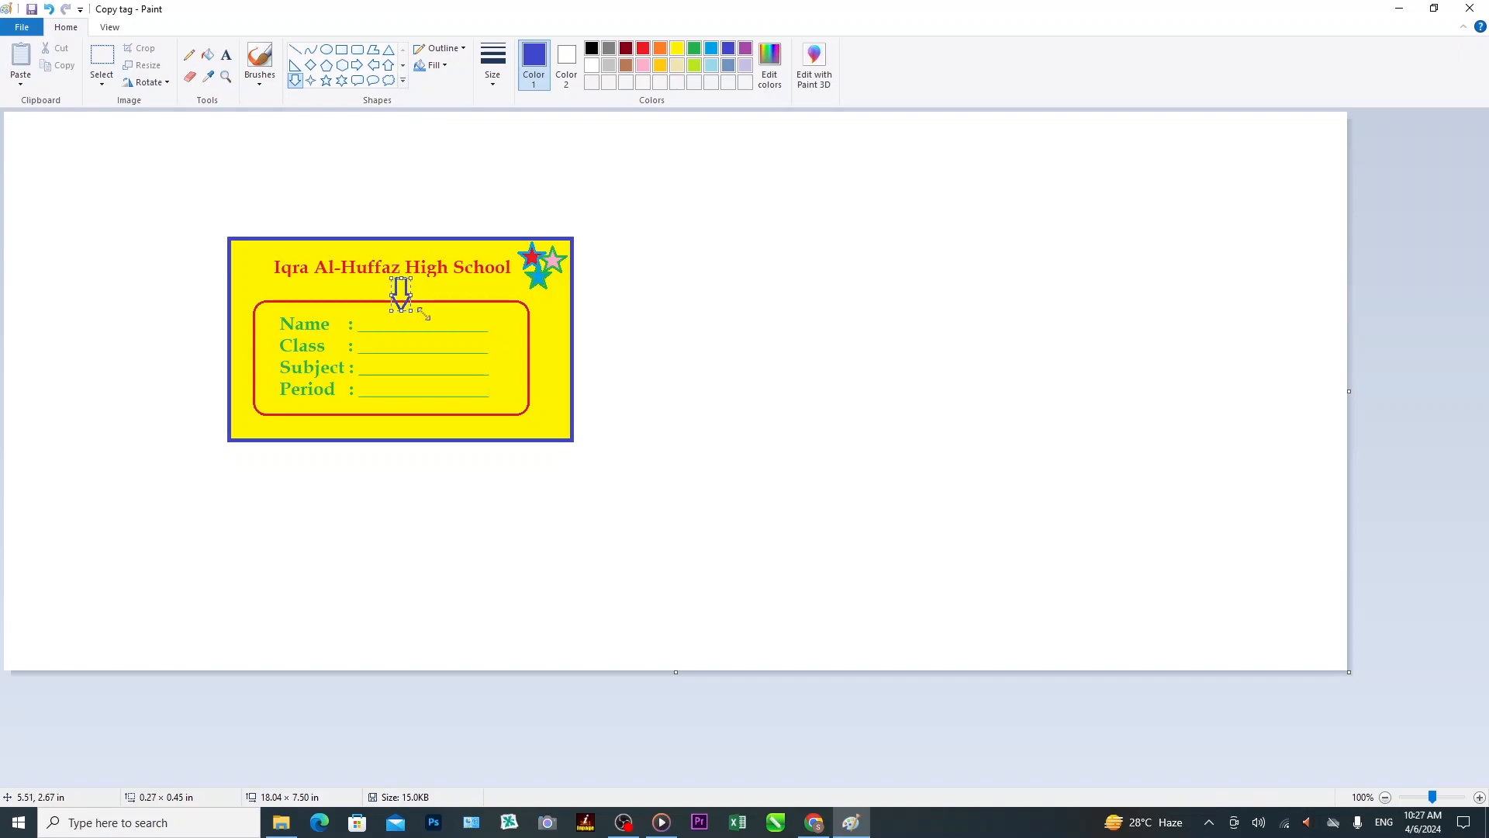
# Fill the arrow's interior green with the bucket.
pyautogui.click(209, 60)
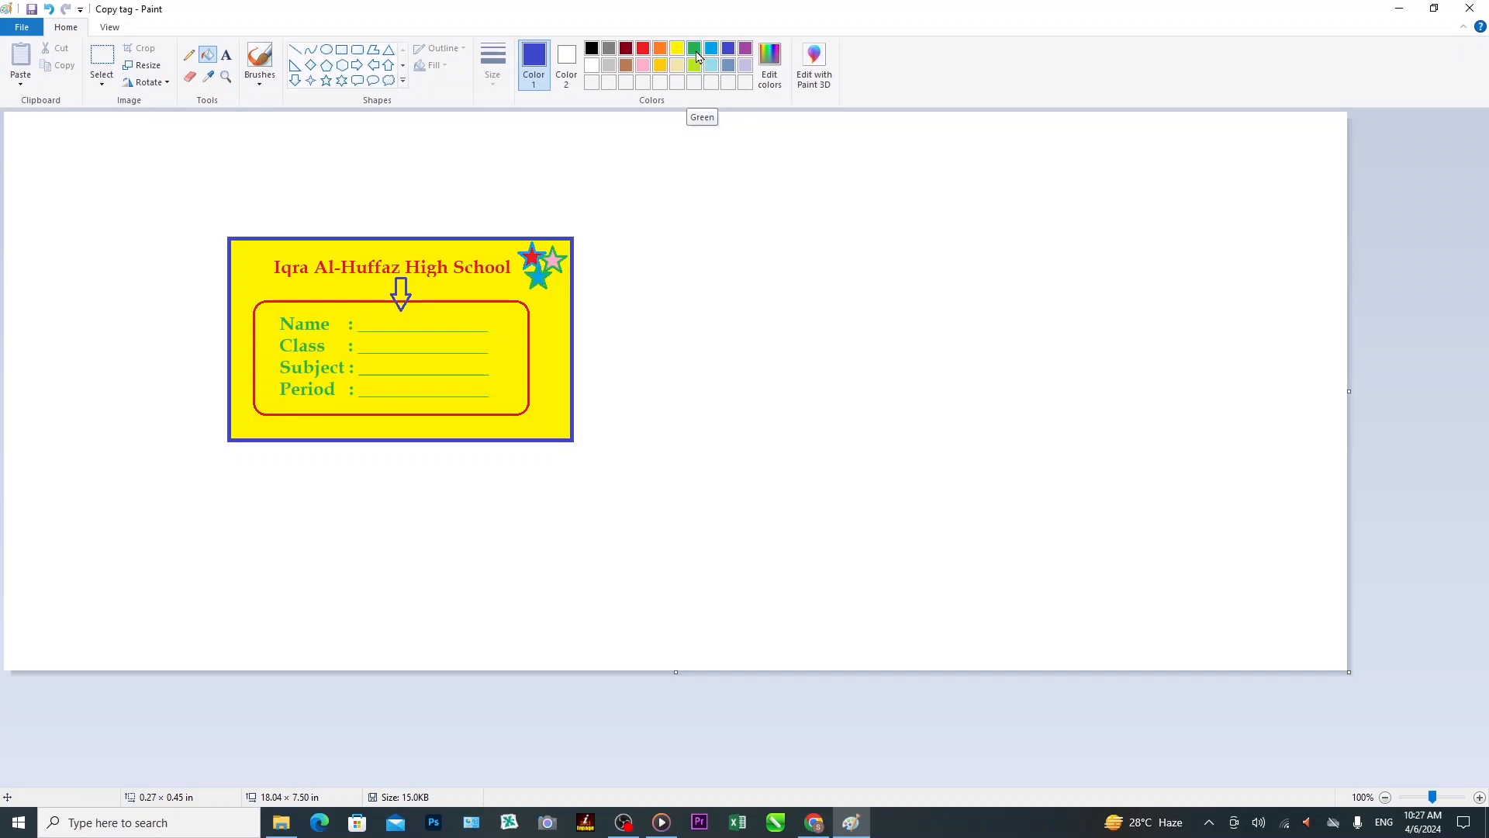
pyautogui.click(696, 52)
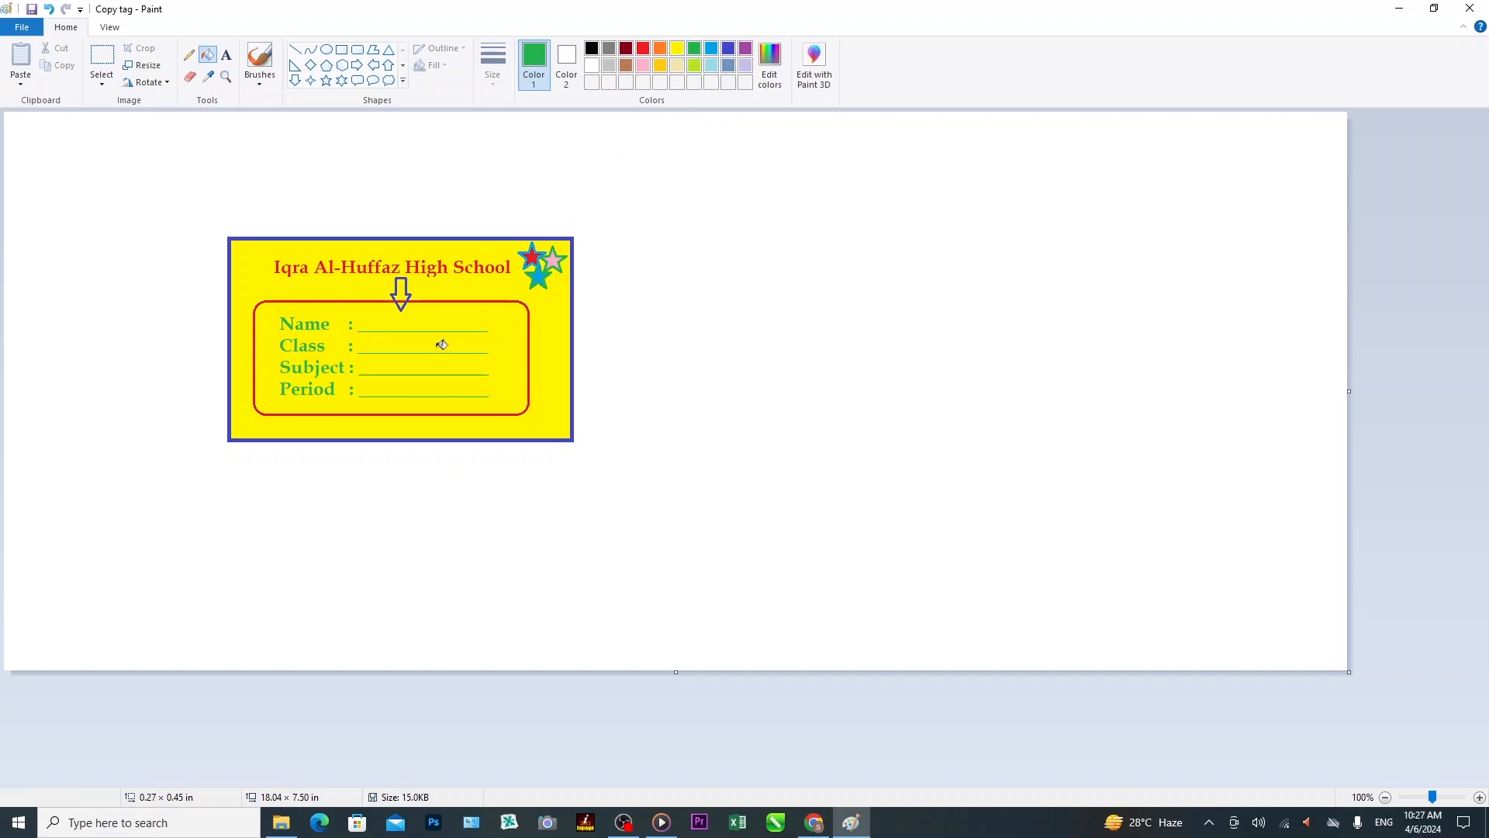
pyautogui.click(402, 290)
# Save the card as a PNG picture named 'Copy tag 1'.
pyautogui.click(23, 31)
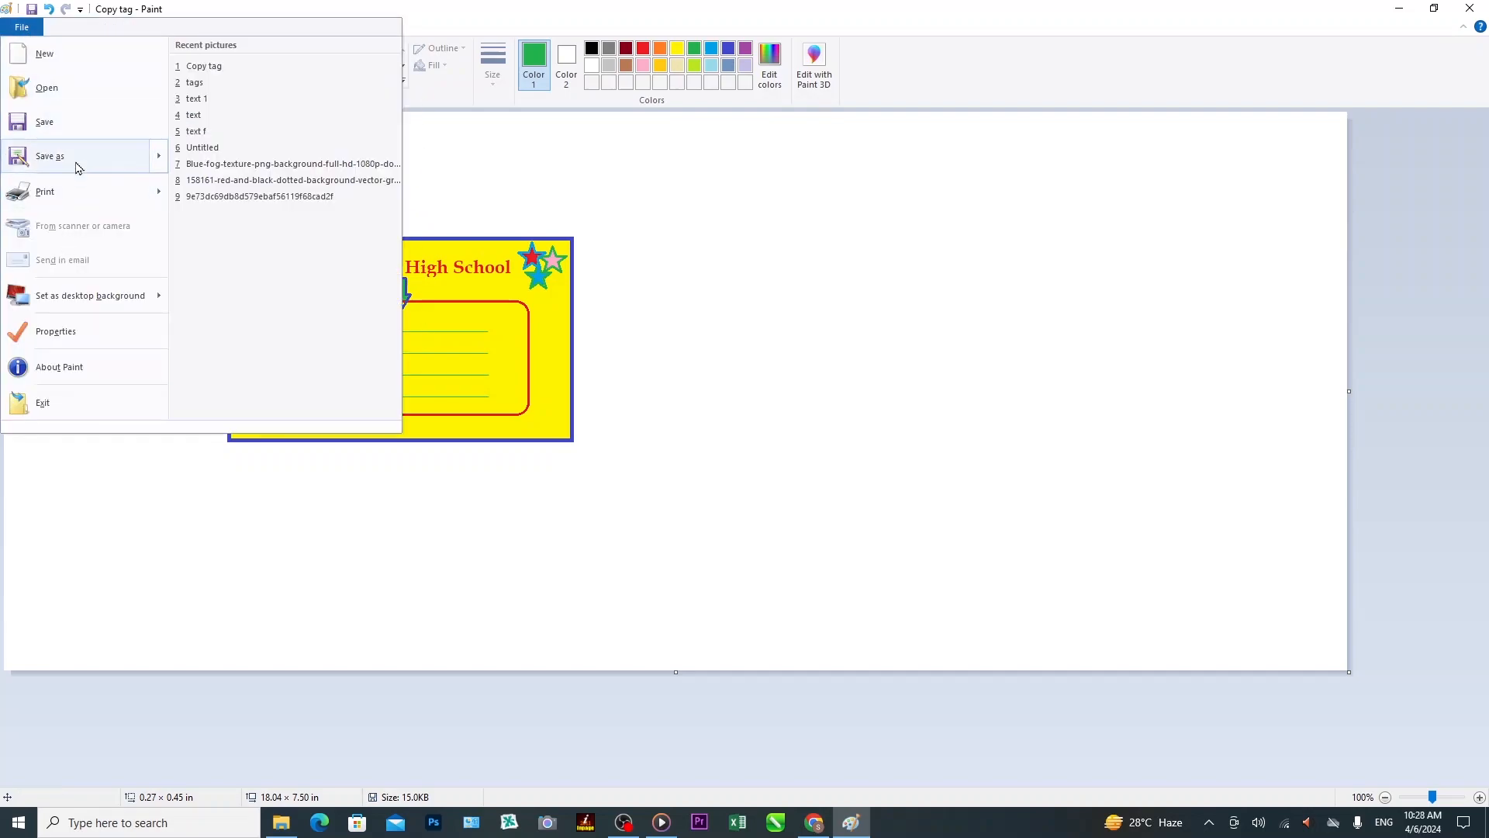
pyautogui.moveTo(78, 168)
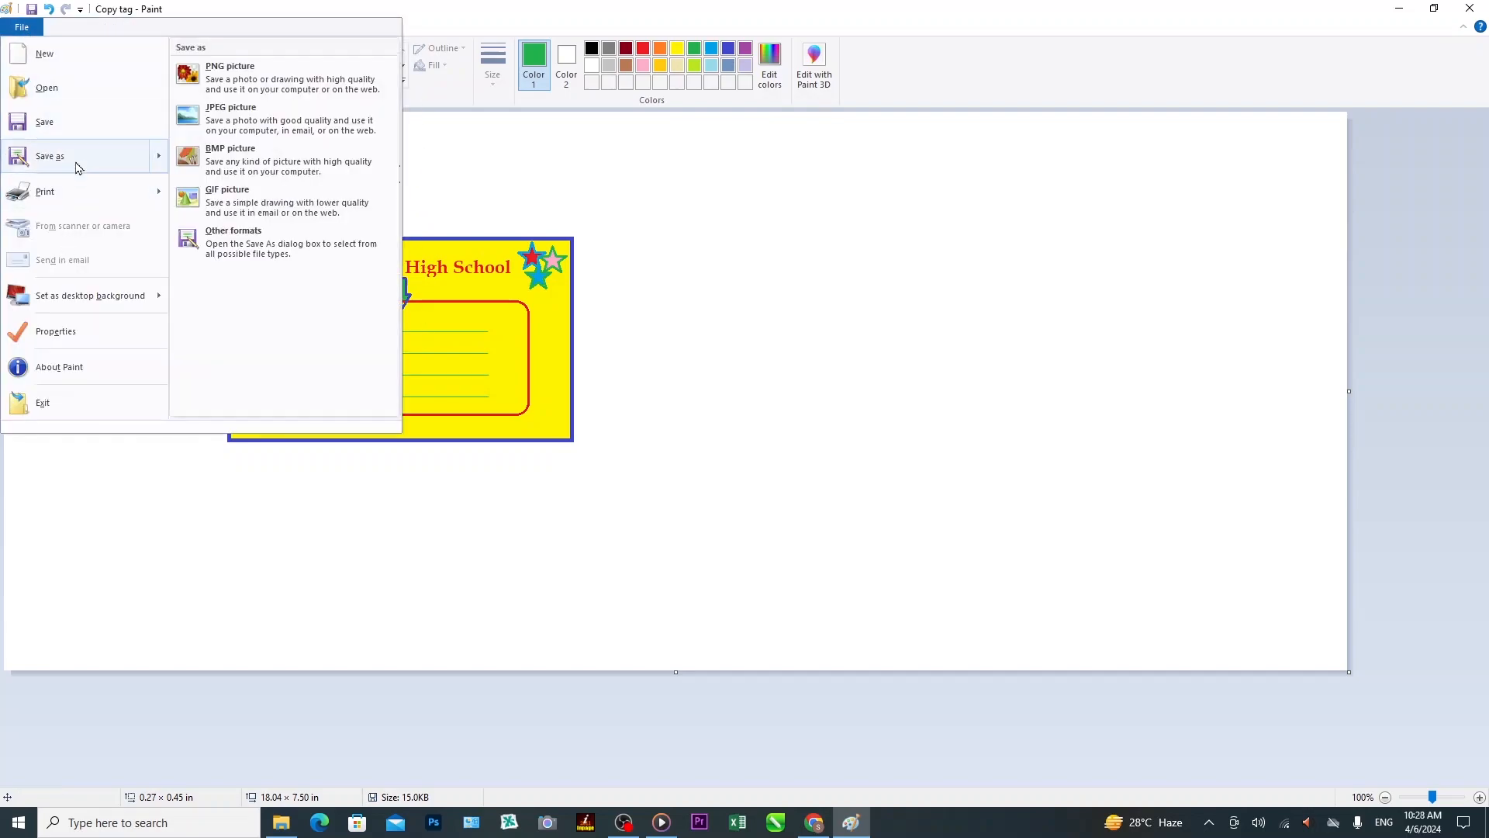
pyautogui.click(256, 88)
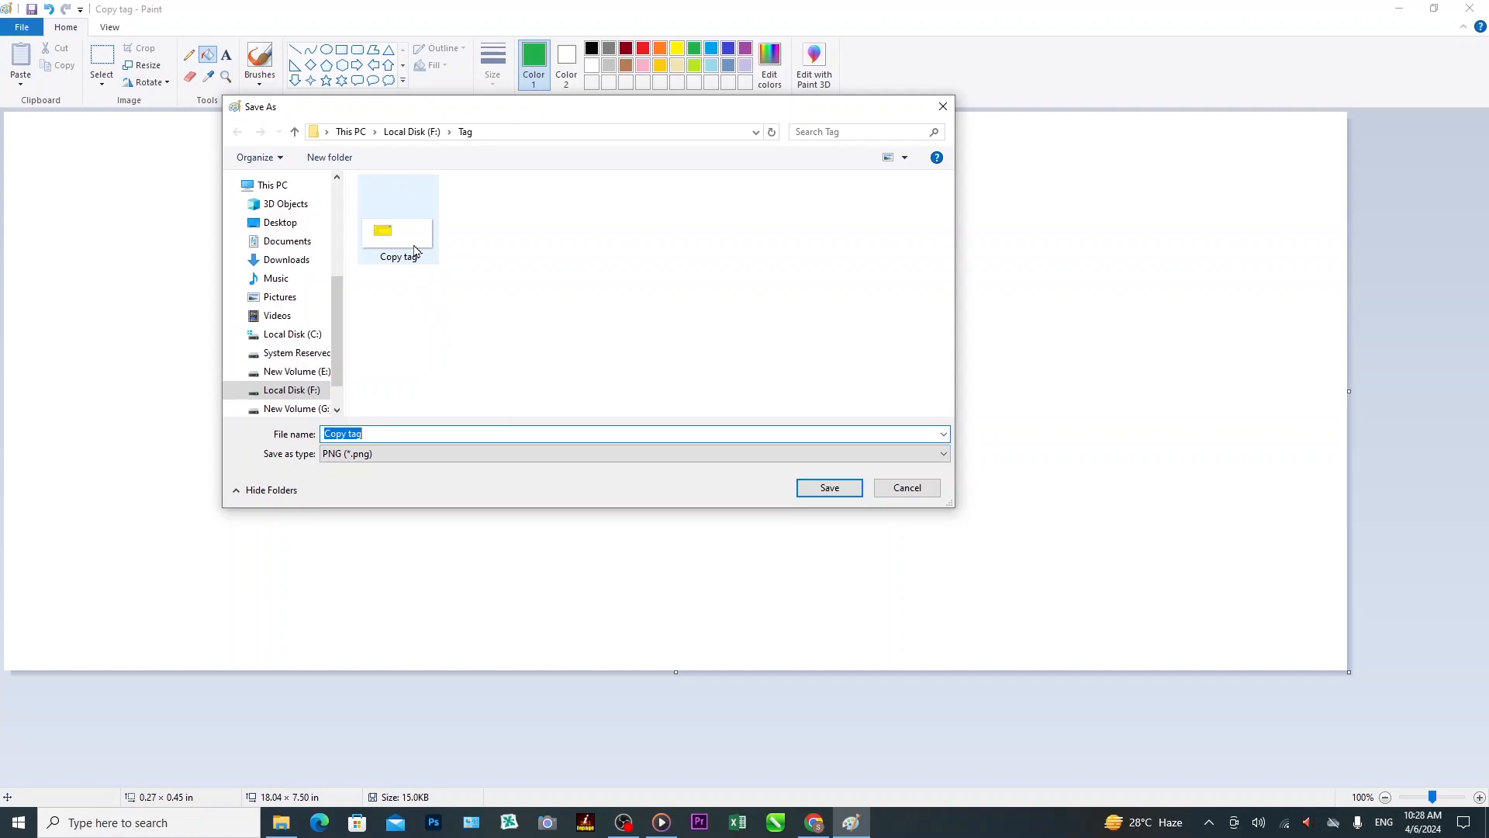
pyautogui.click(402, 434)
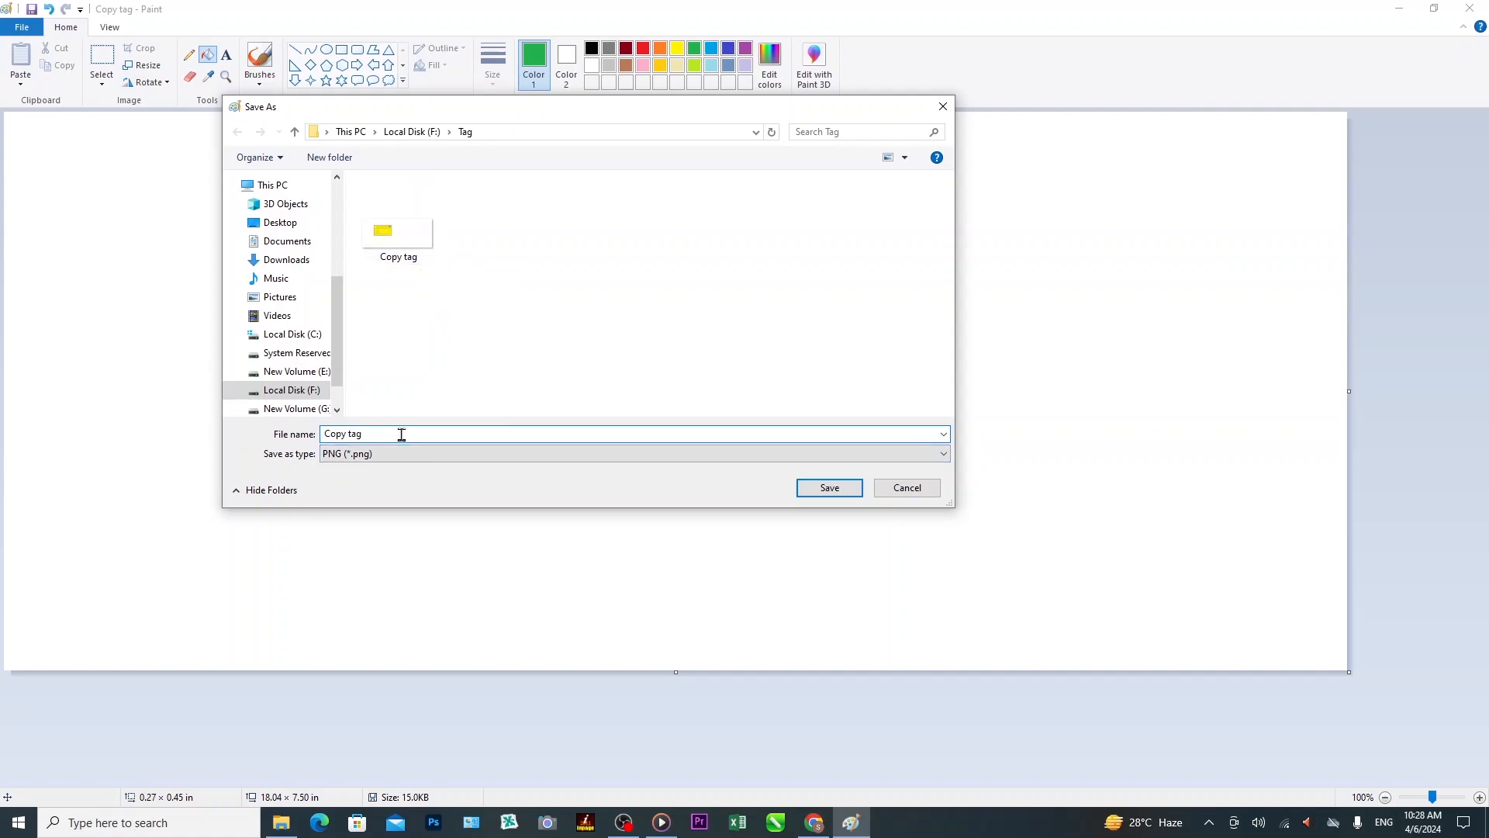
pyautogui.write('1')
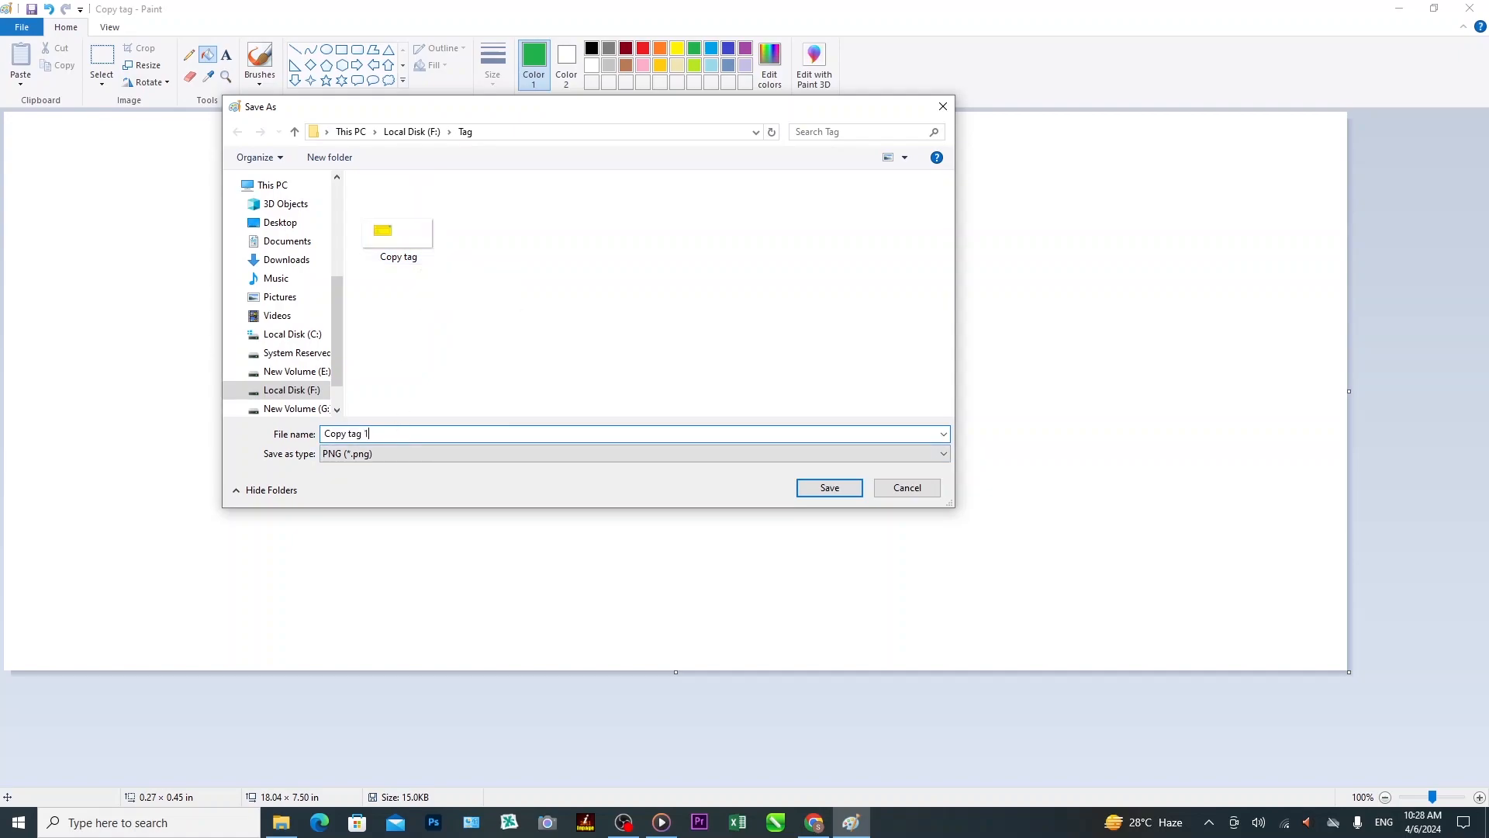
pyautogui.click(828, 493)
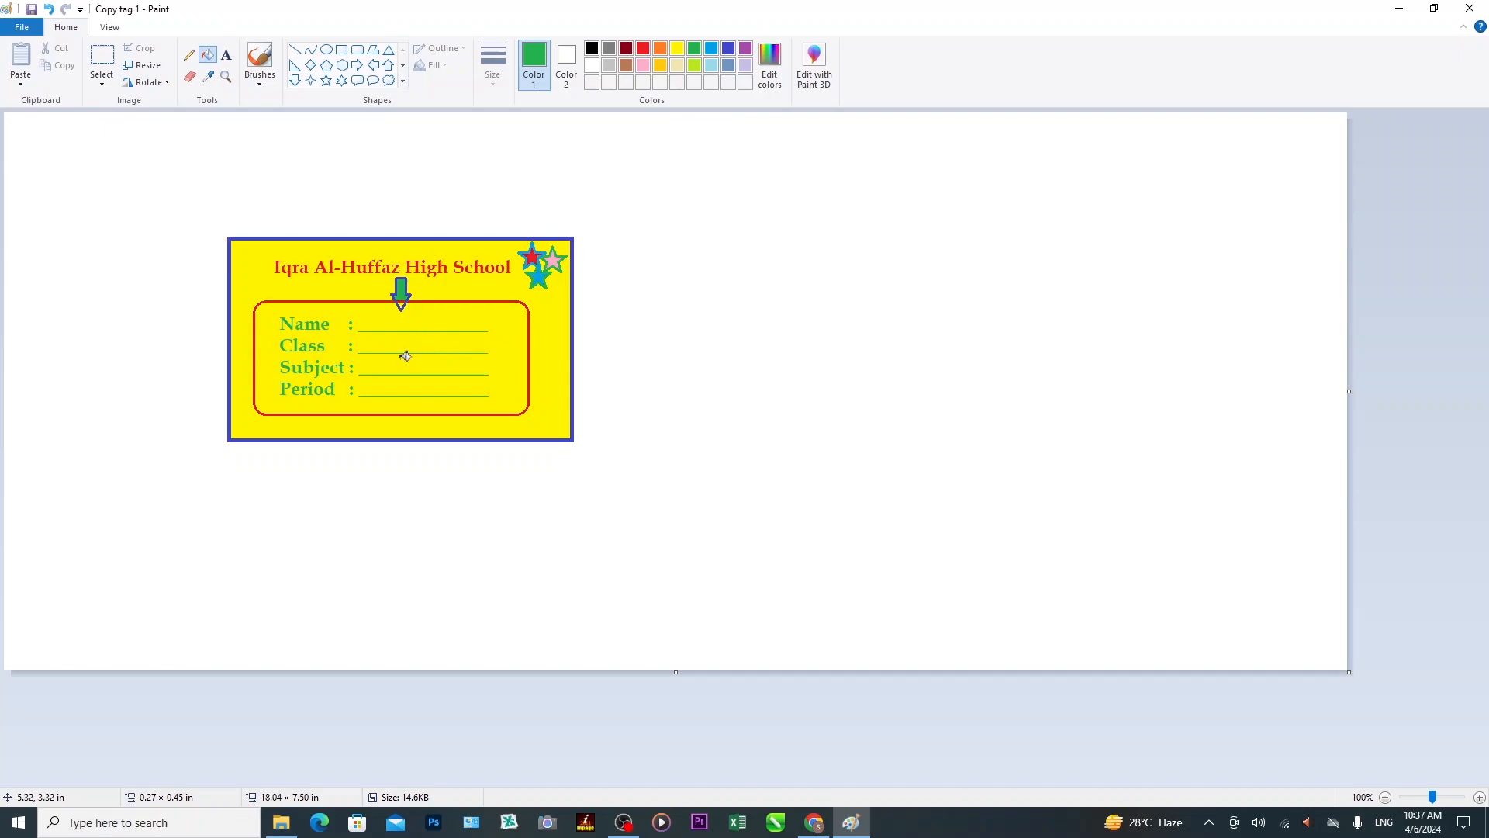
# Open the saved 'Copy tag' image to review it.
pyautogui.click(22, 27)
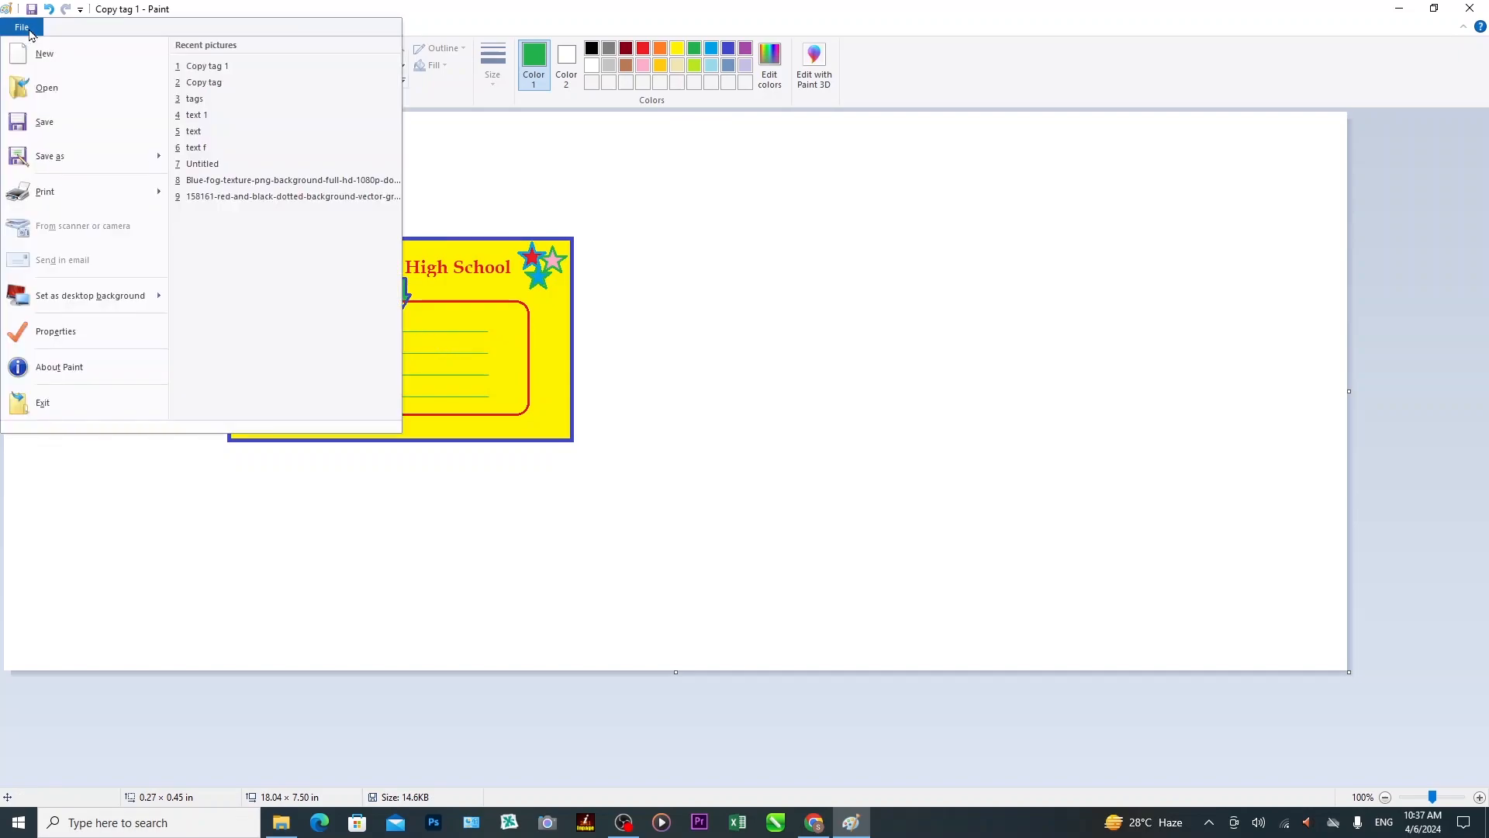
pyautogui.click(92, 105)
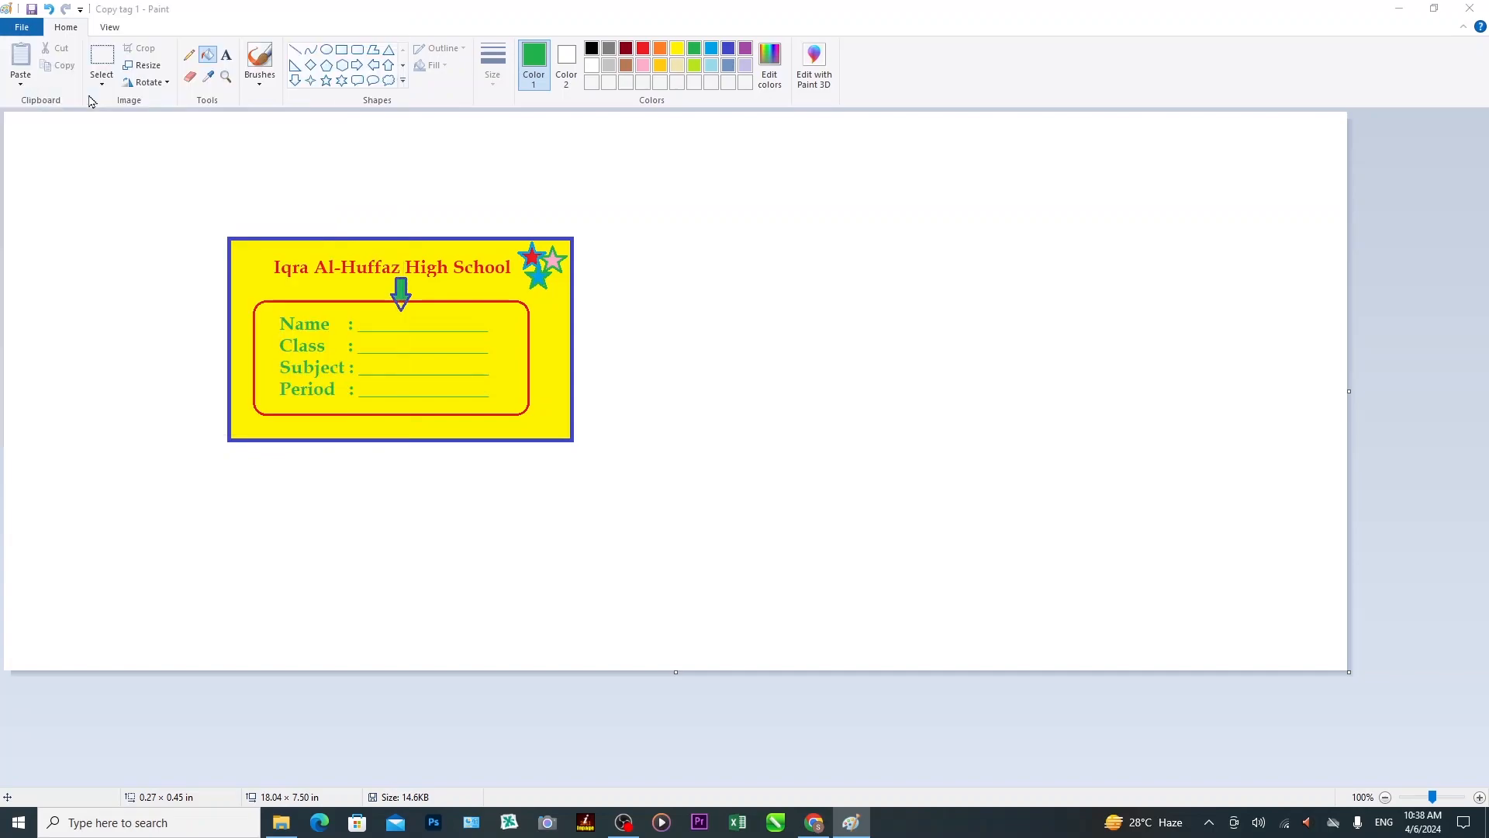
pyautogui.click(486, 256)
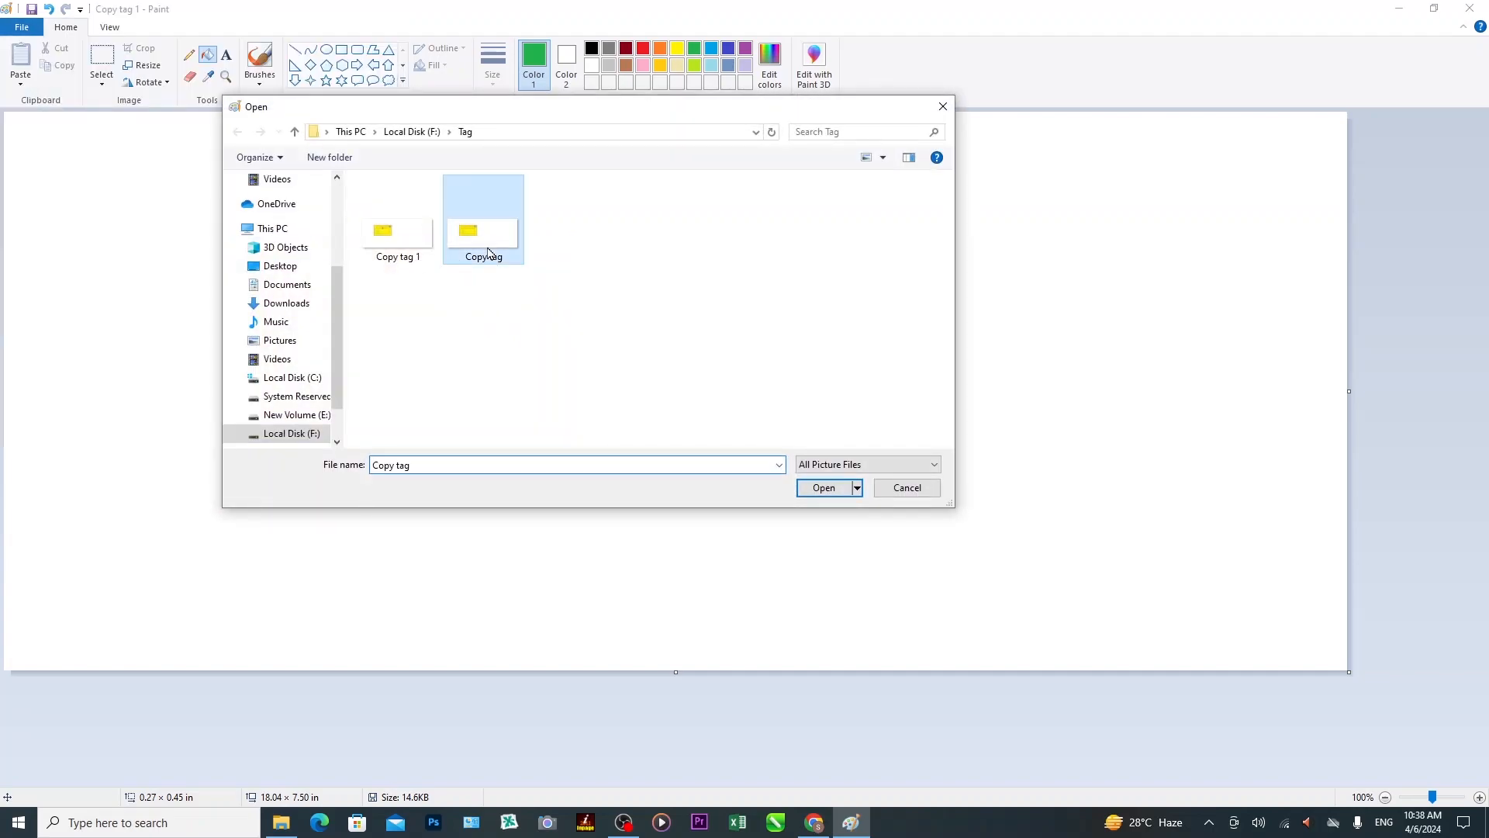
pyautogui.click(824, 488)
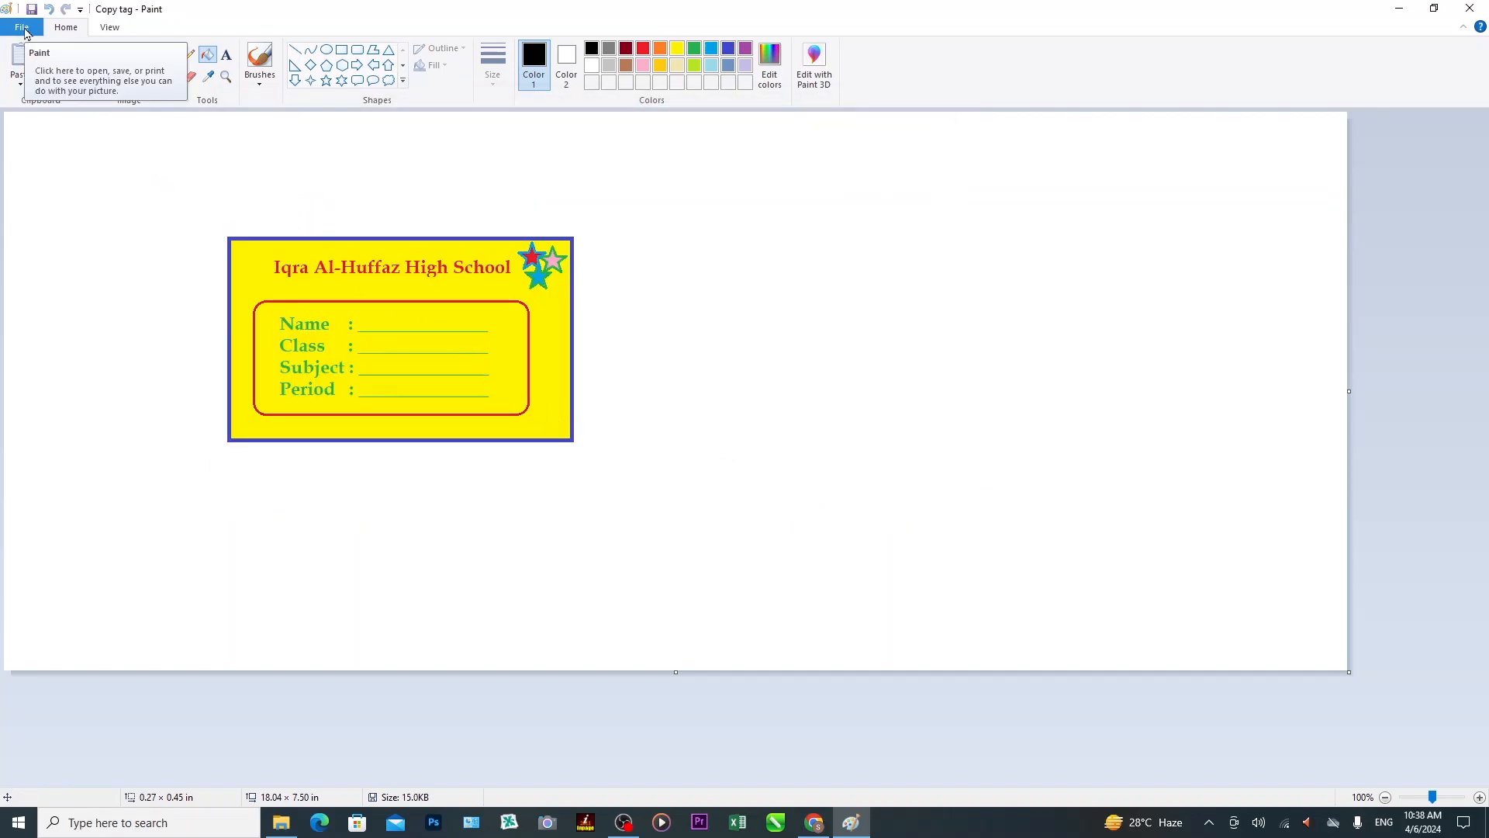
# Open the saved 'Copy tag 1' image to review it.
pyautogui.click(23, 29)
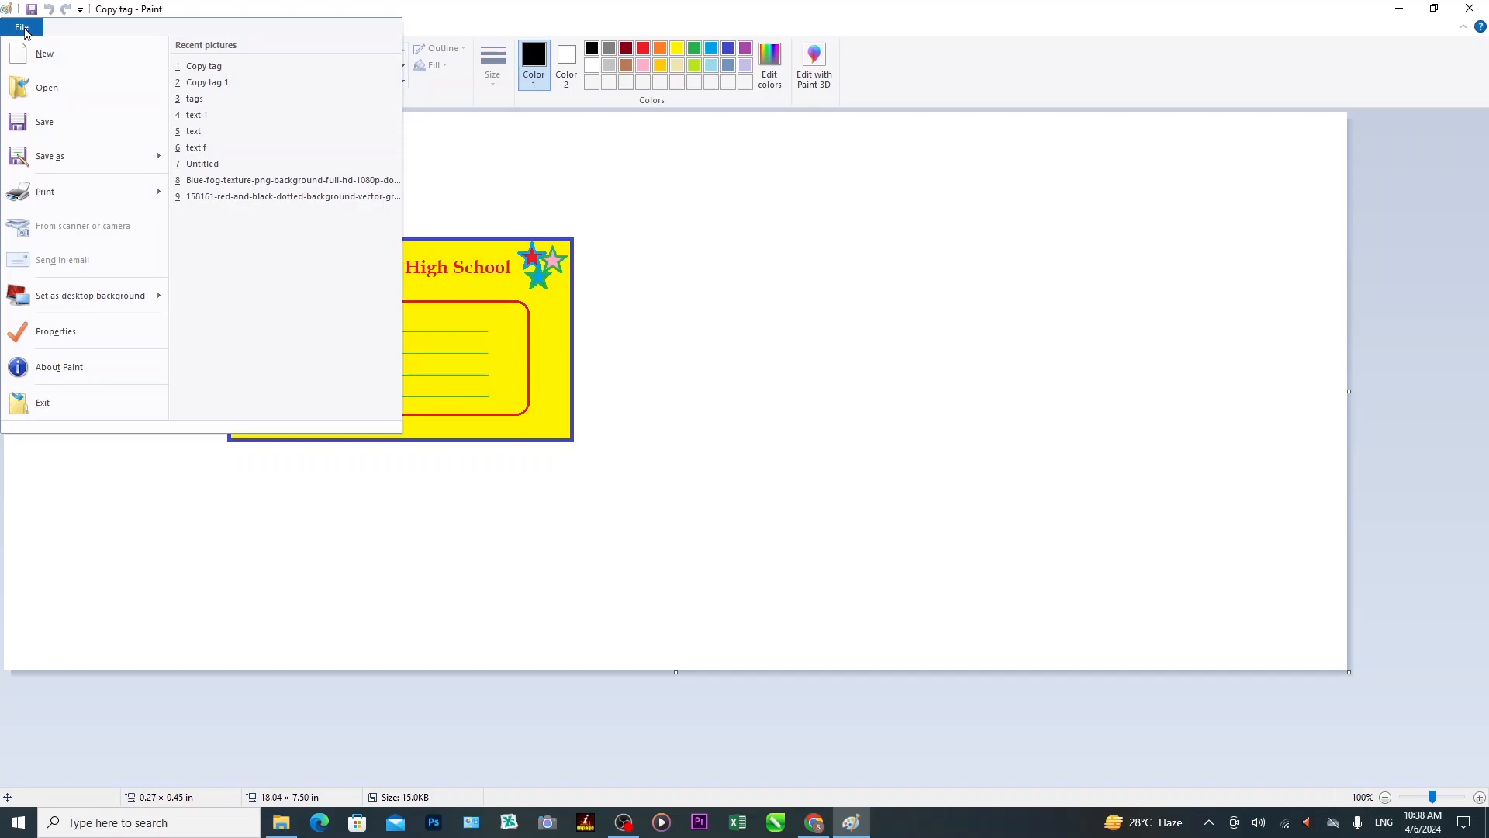
pyautogui.click(74, 99)
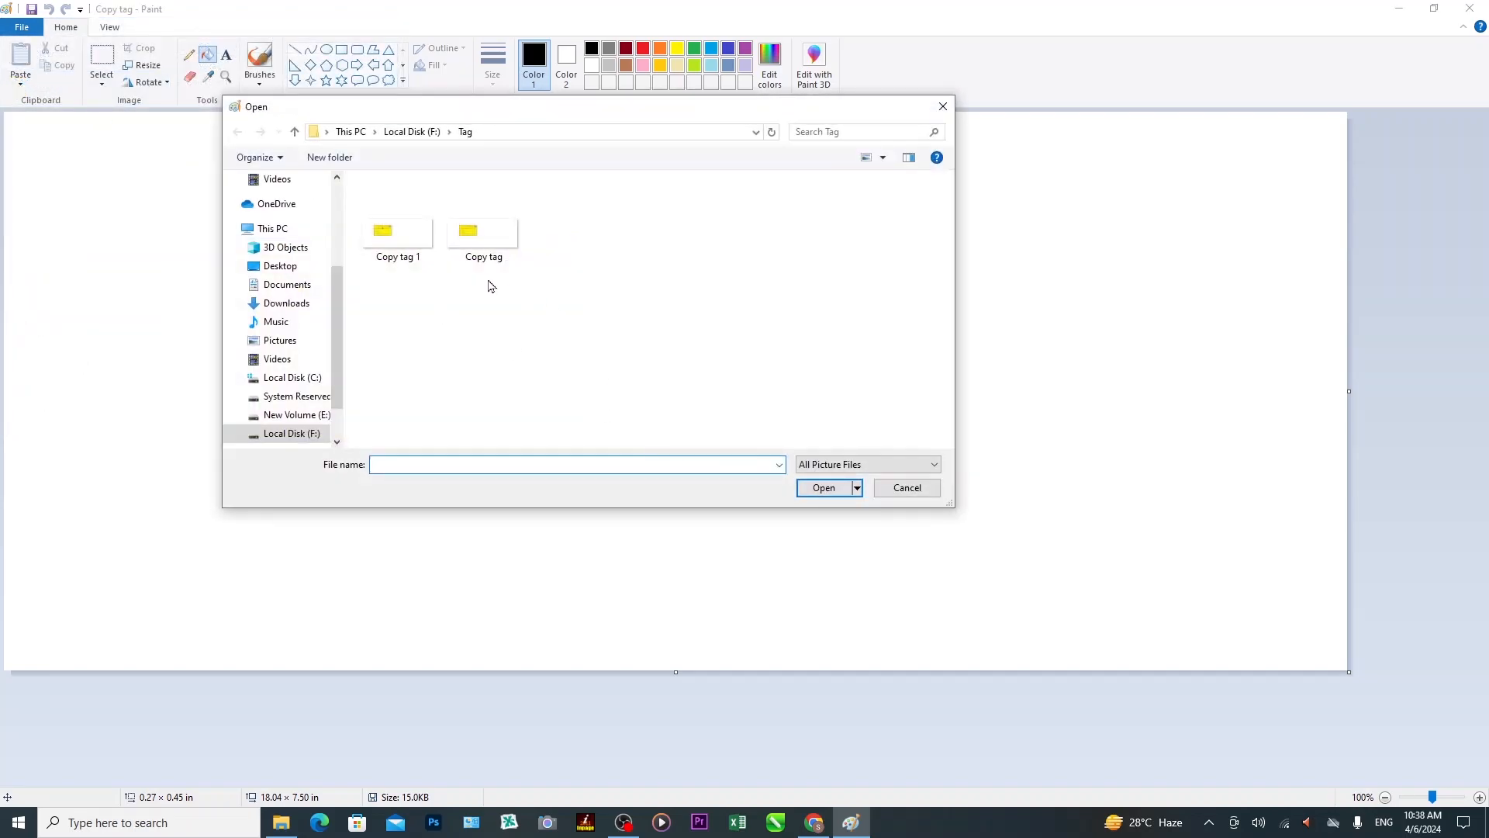
pyautogui.click(405, 248)
pyautogui.click(822, 489)
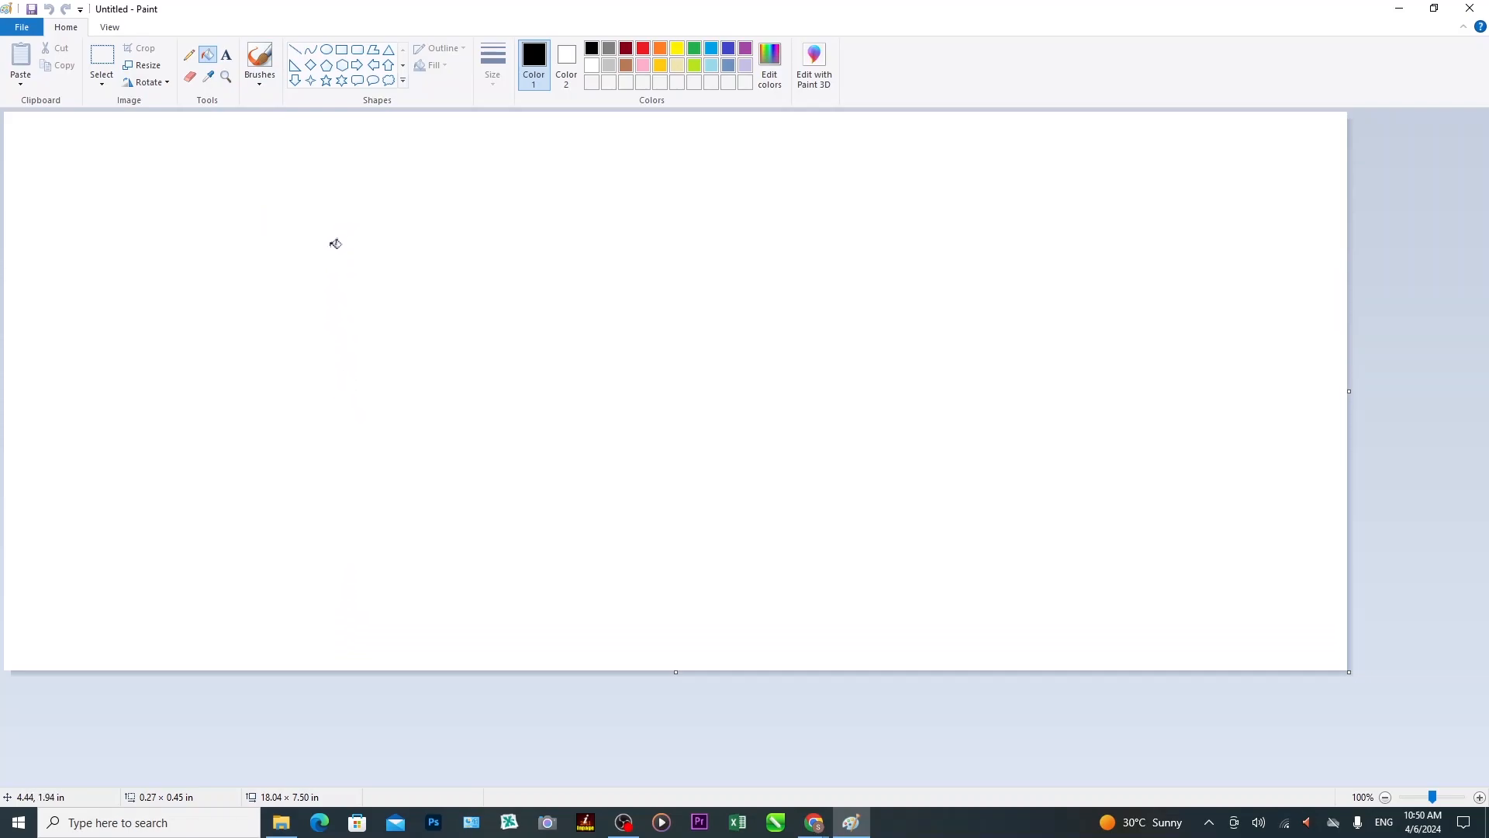
# Type 'School Name : Iqra Al-Huffaz High School' in a top-centre text box, widened to one line.
pyautogui.click(225, 54)
pyautogui.moveTo(634, 190); pyautogui.dragTo(931, 251)
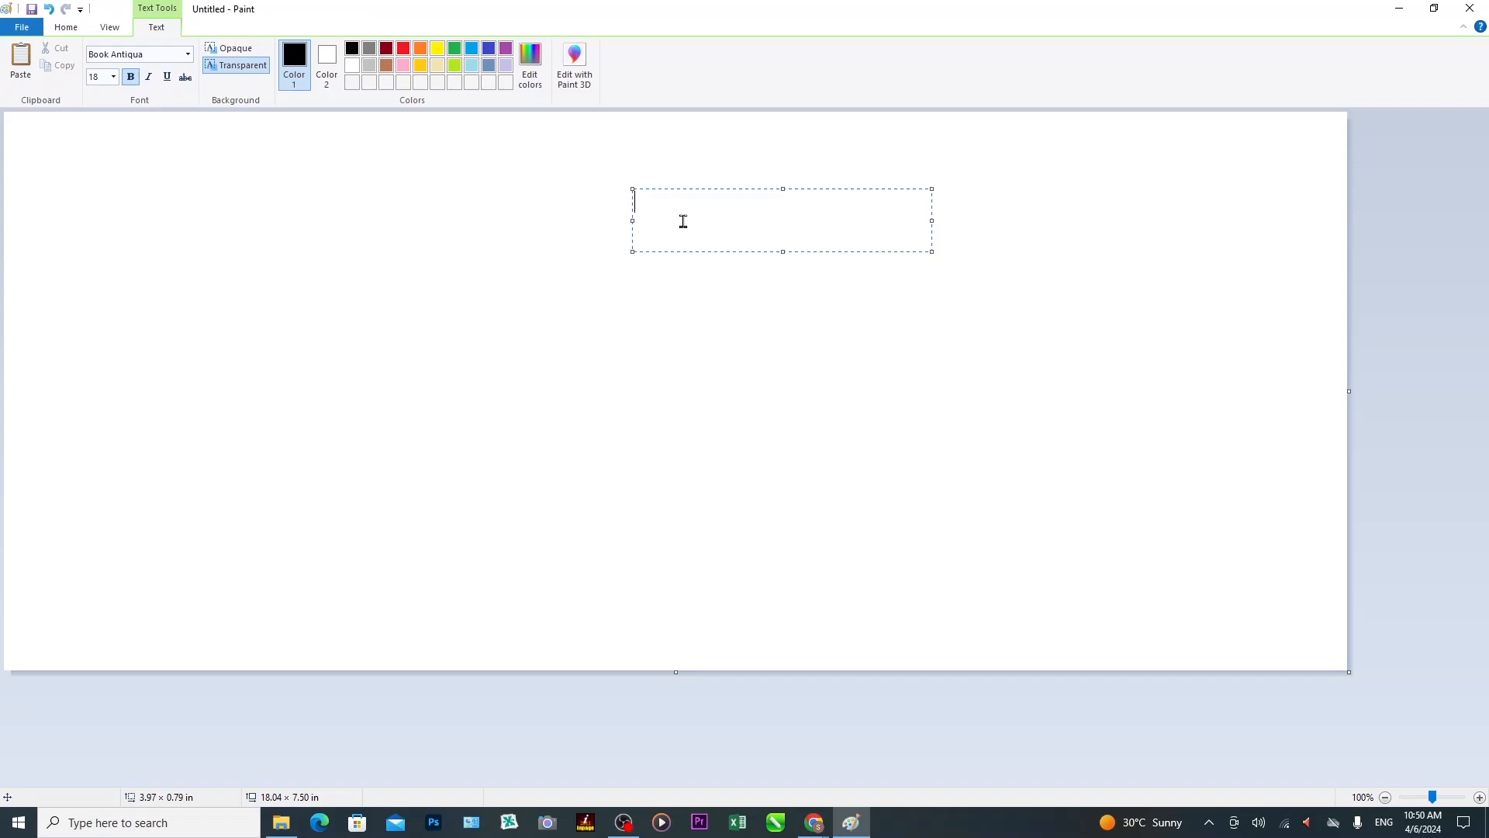
pyautogui.write('School Name')
pyautogui.write(': Iqra Al')
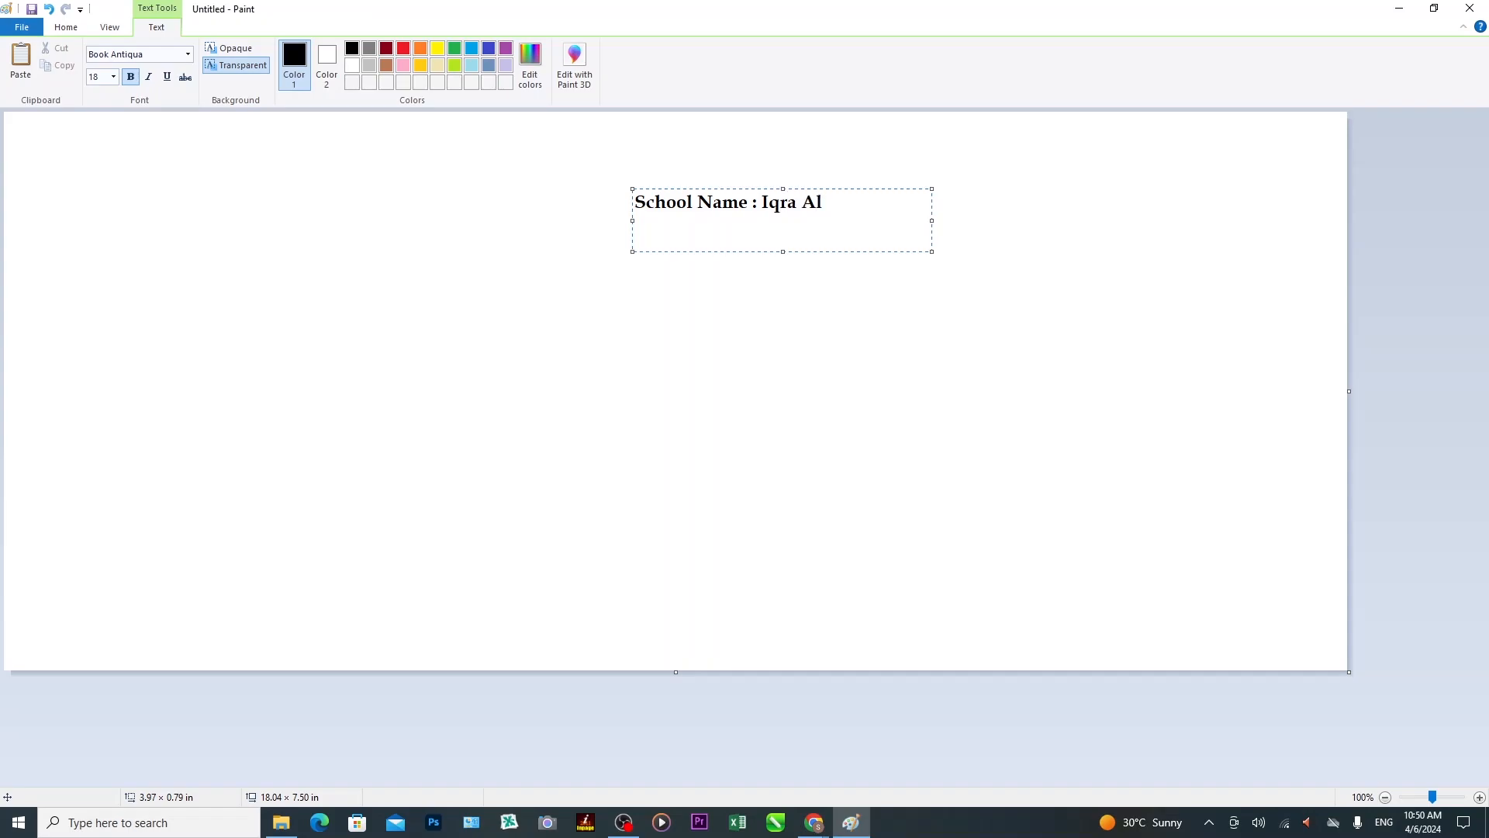
pyautogui.write('-Huffaz High School')
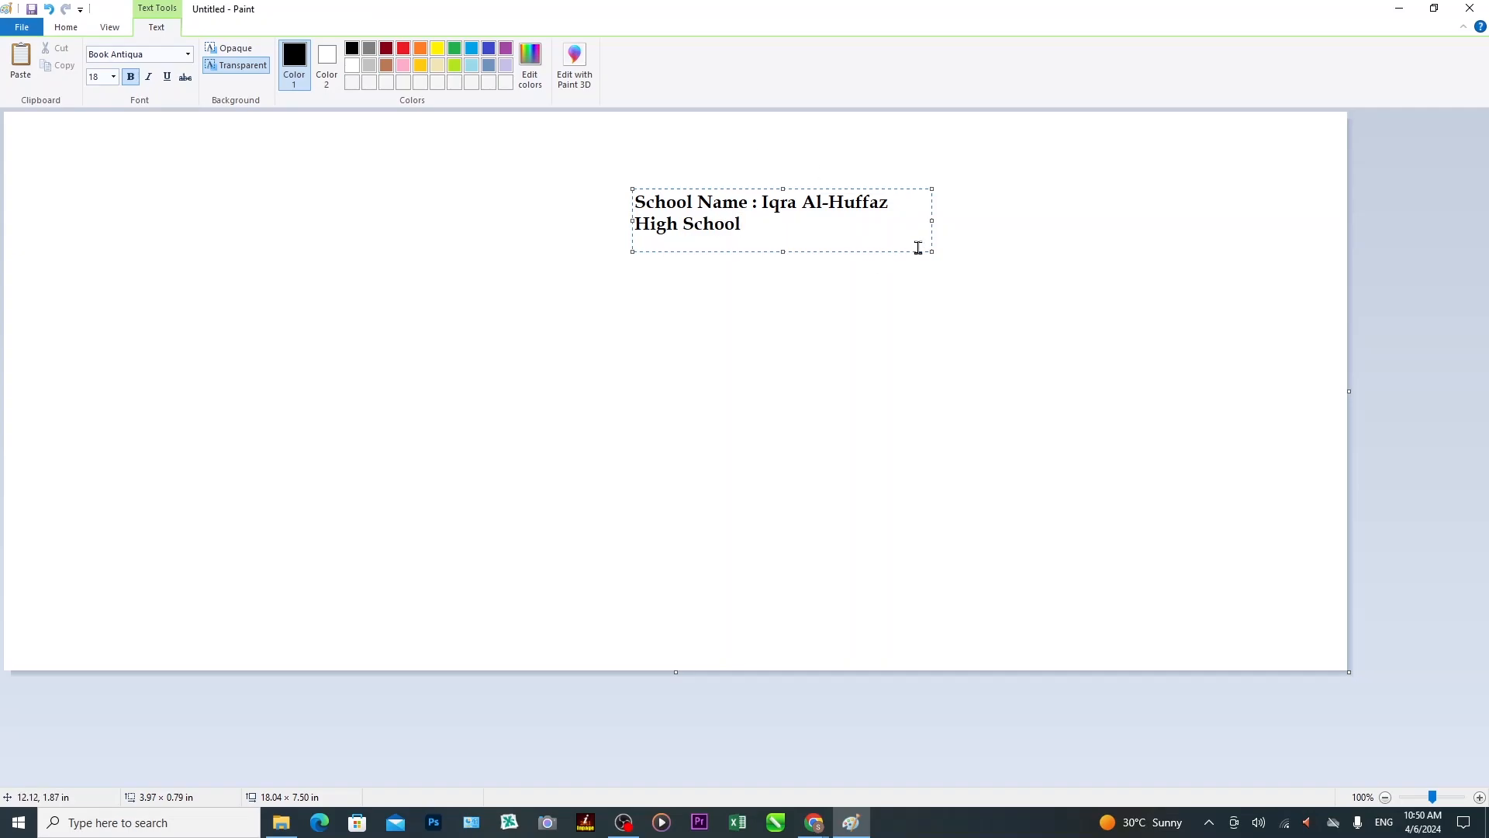
pyautogui.moveTo(933, 221); pyautogui.dragTo(1009, 221)
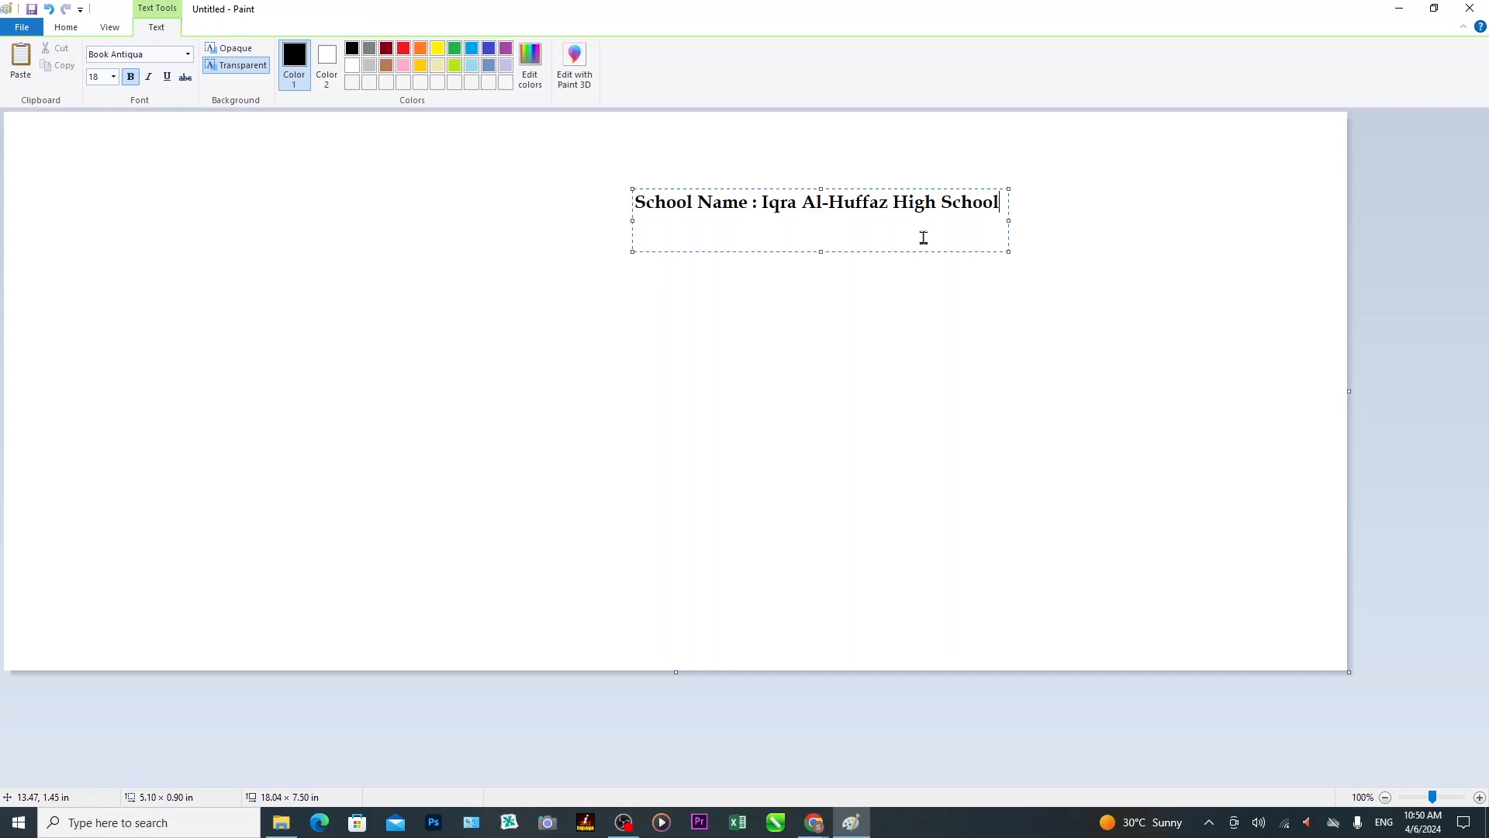
# Add a 'Name :' line with the student's name below the school name.
pyautogui.press('Return')
pyautogui.write('Name')
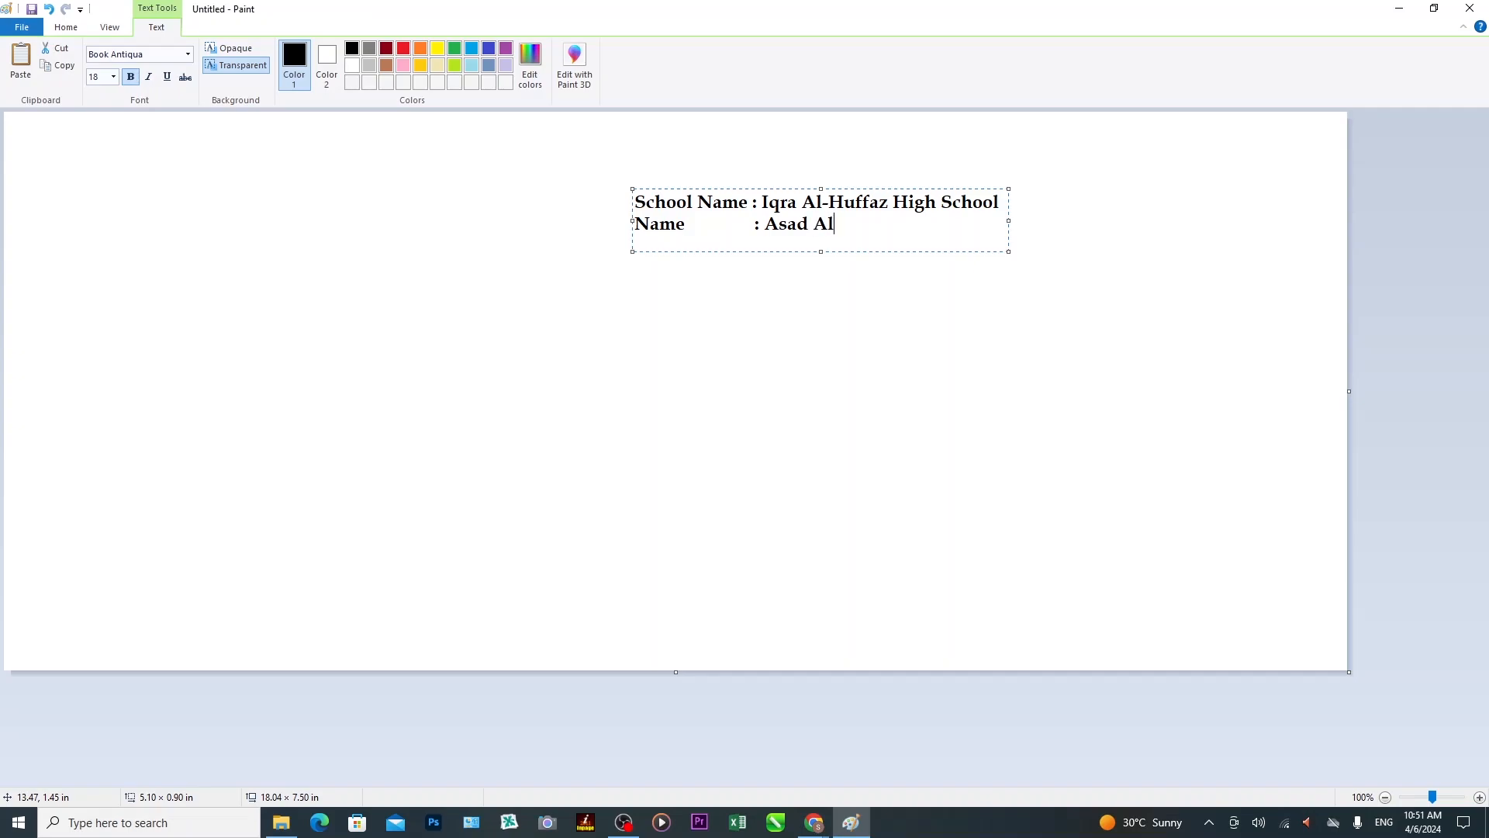
# Add an 'F/Name :' line with the father's name, correcting the typos.
pyautogui.press('Return')
pyautogui.write('F/Nma')
pyautogui.press('BackSpace')
pyautogui.press('BackSpace')
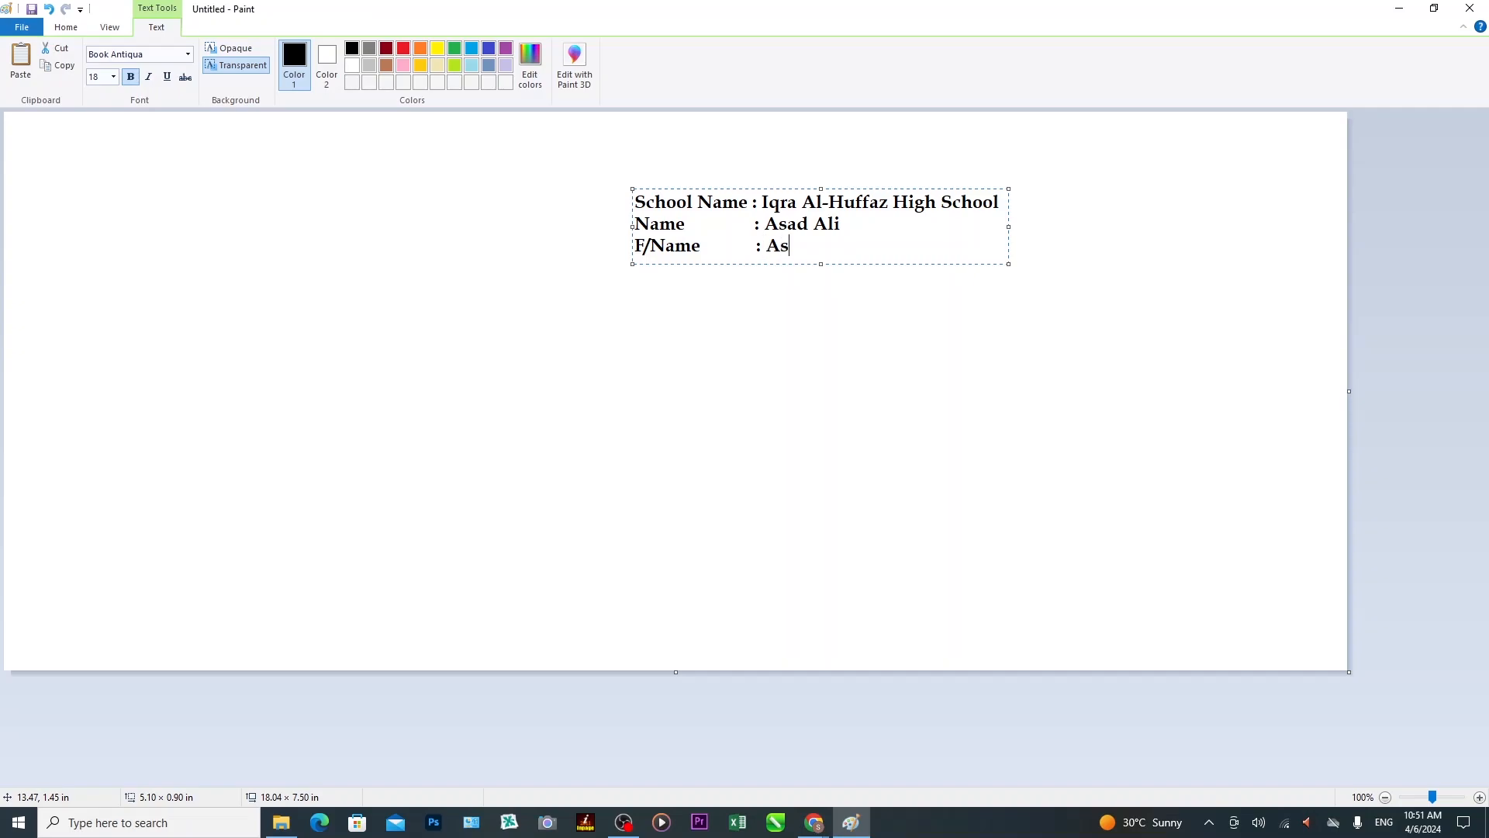
pyautogui.press('Return')
pyautogui.write('Date of Bi')
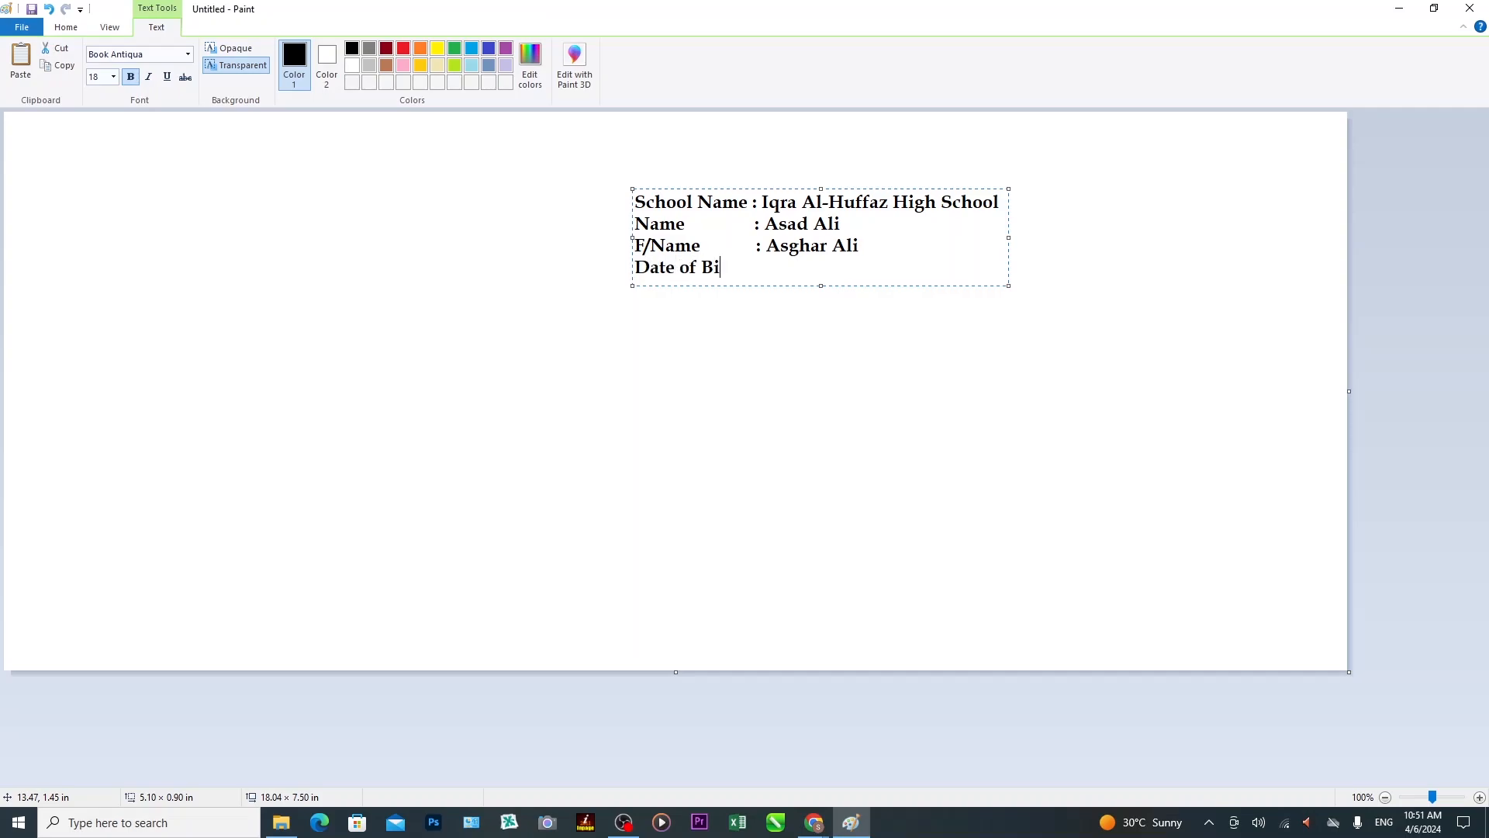
pyautogui.write('rth   :')
pyautogui.write('2014')
pyautogui.press('BackSpace')
pyautogui.press('BackSpace')
pyautogui.press('BackSpace')
pyautogui.press('BackSpace')
pyautogui.write('15th Aug. 2014')
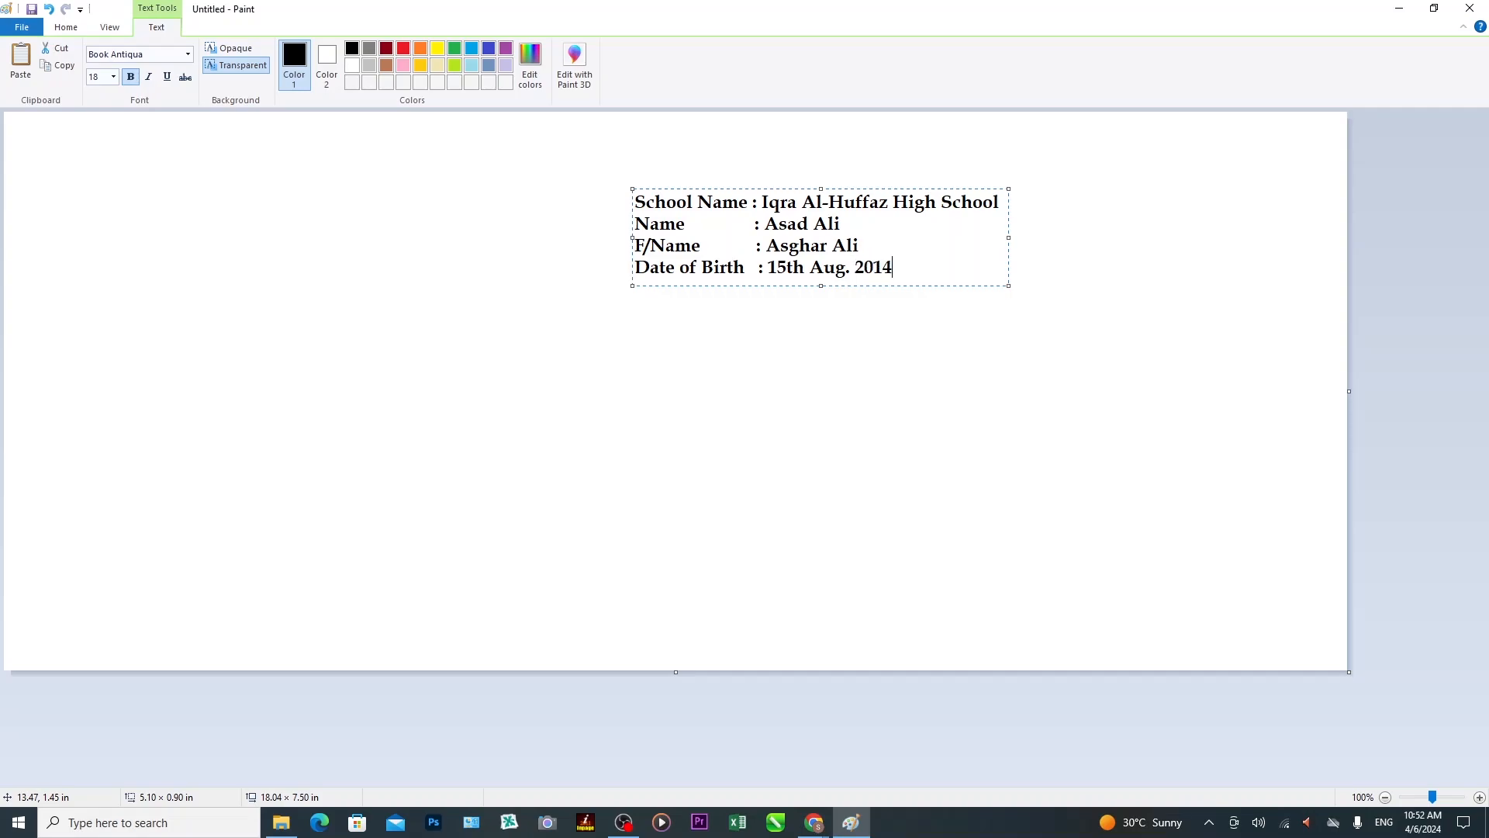
pyautogui.press('Return')
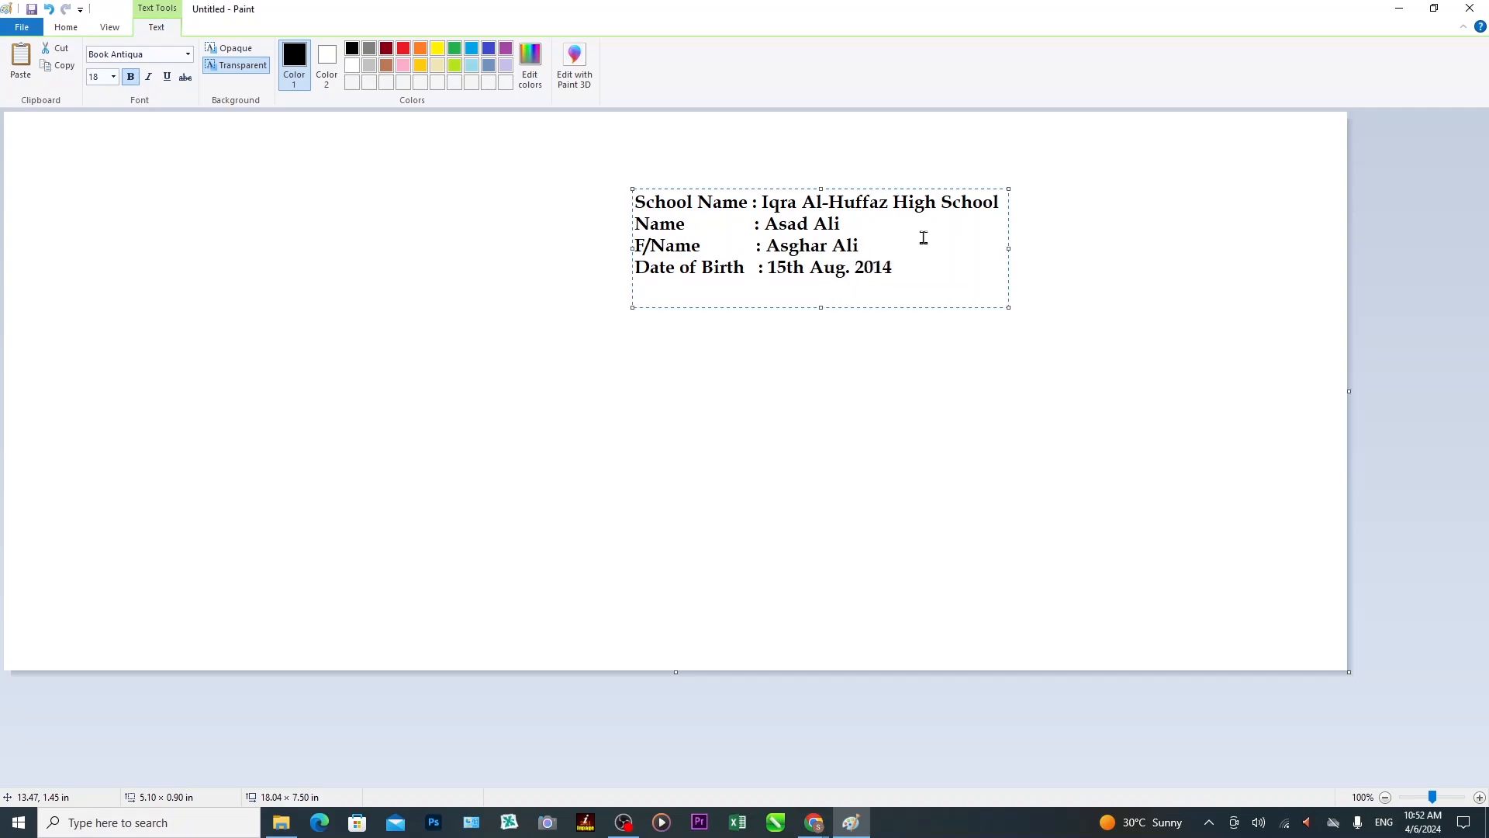
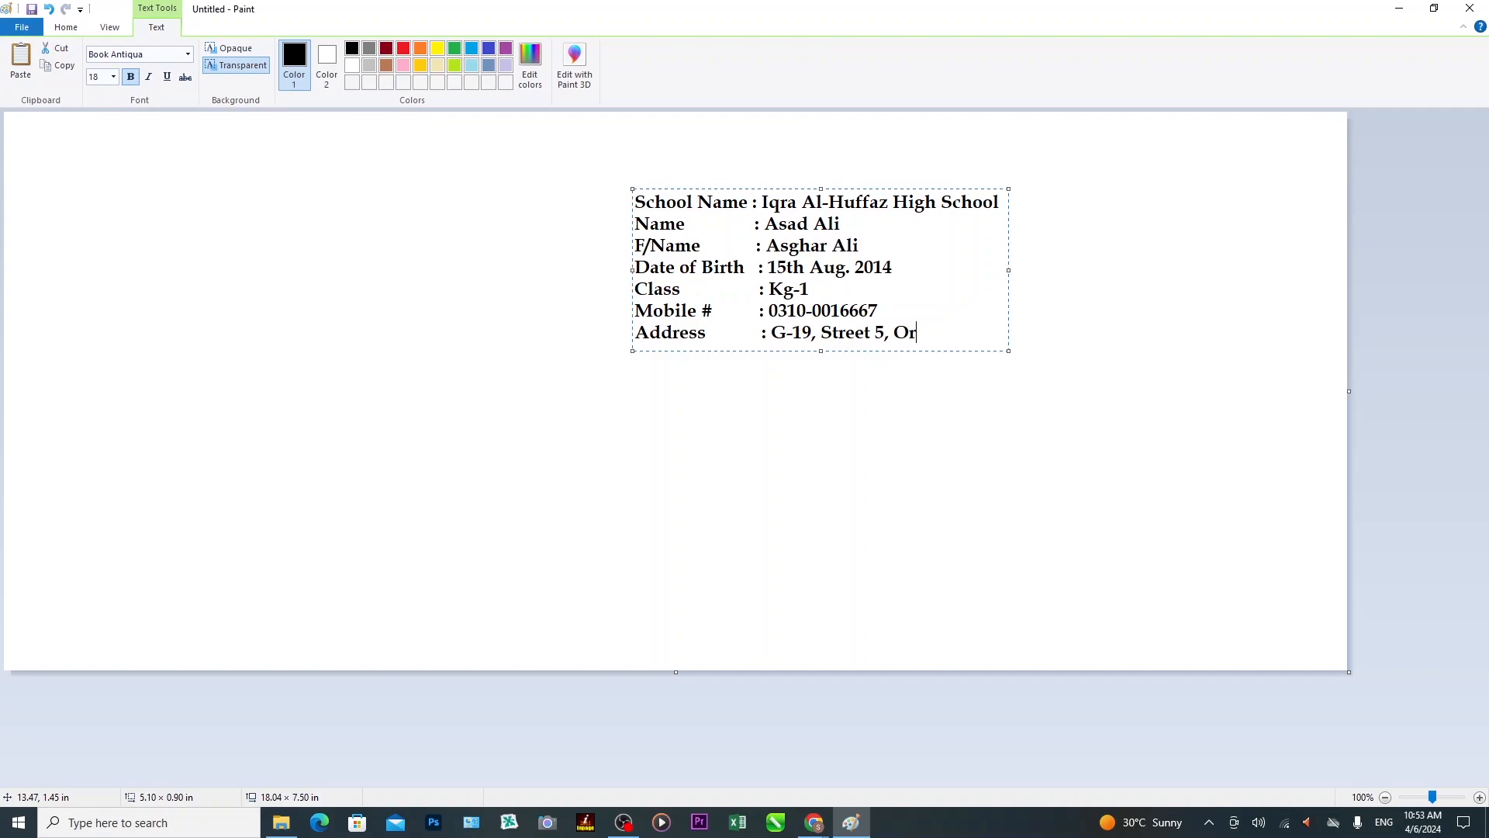
# Commit the details and draw a red, size-36 text box above them.
pyautogui.click(1013, 282)
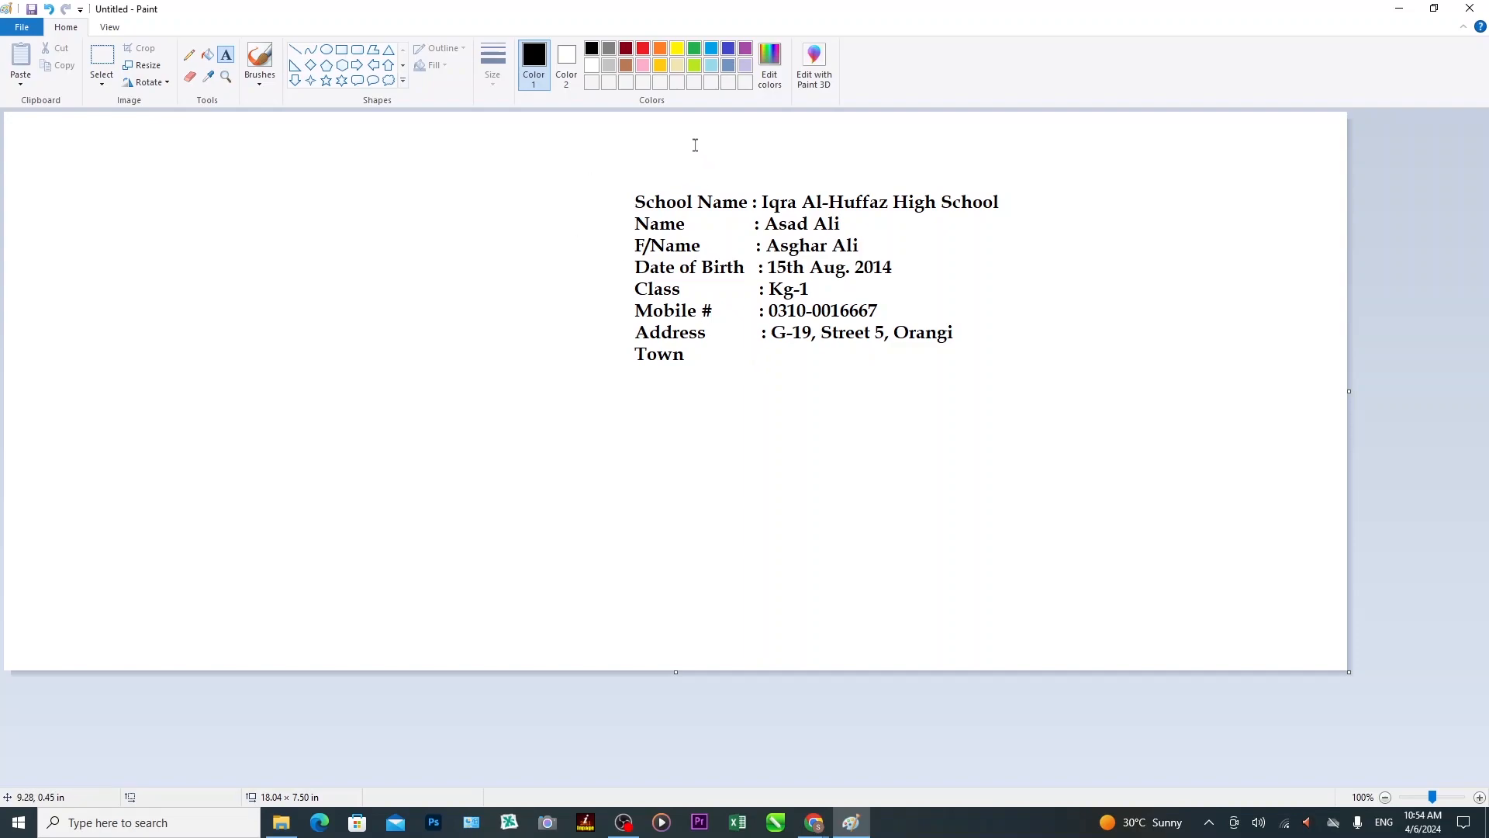
pyautogui.moveTo(684, 146); pyautogui.dragTo(841, 173)
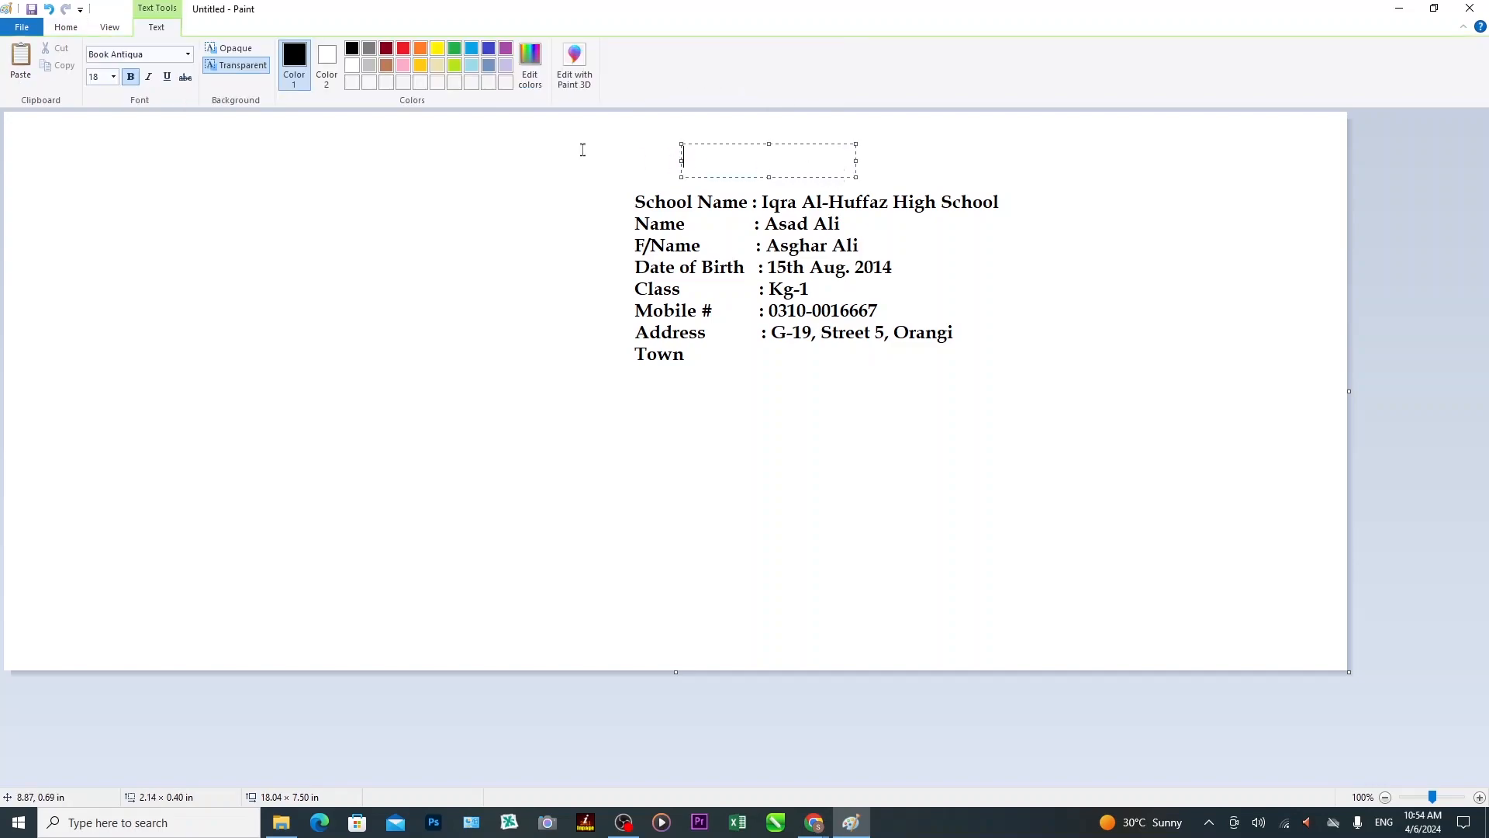
pyautogui.click(114, 77)
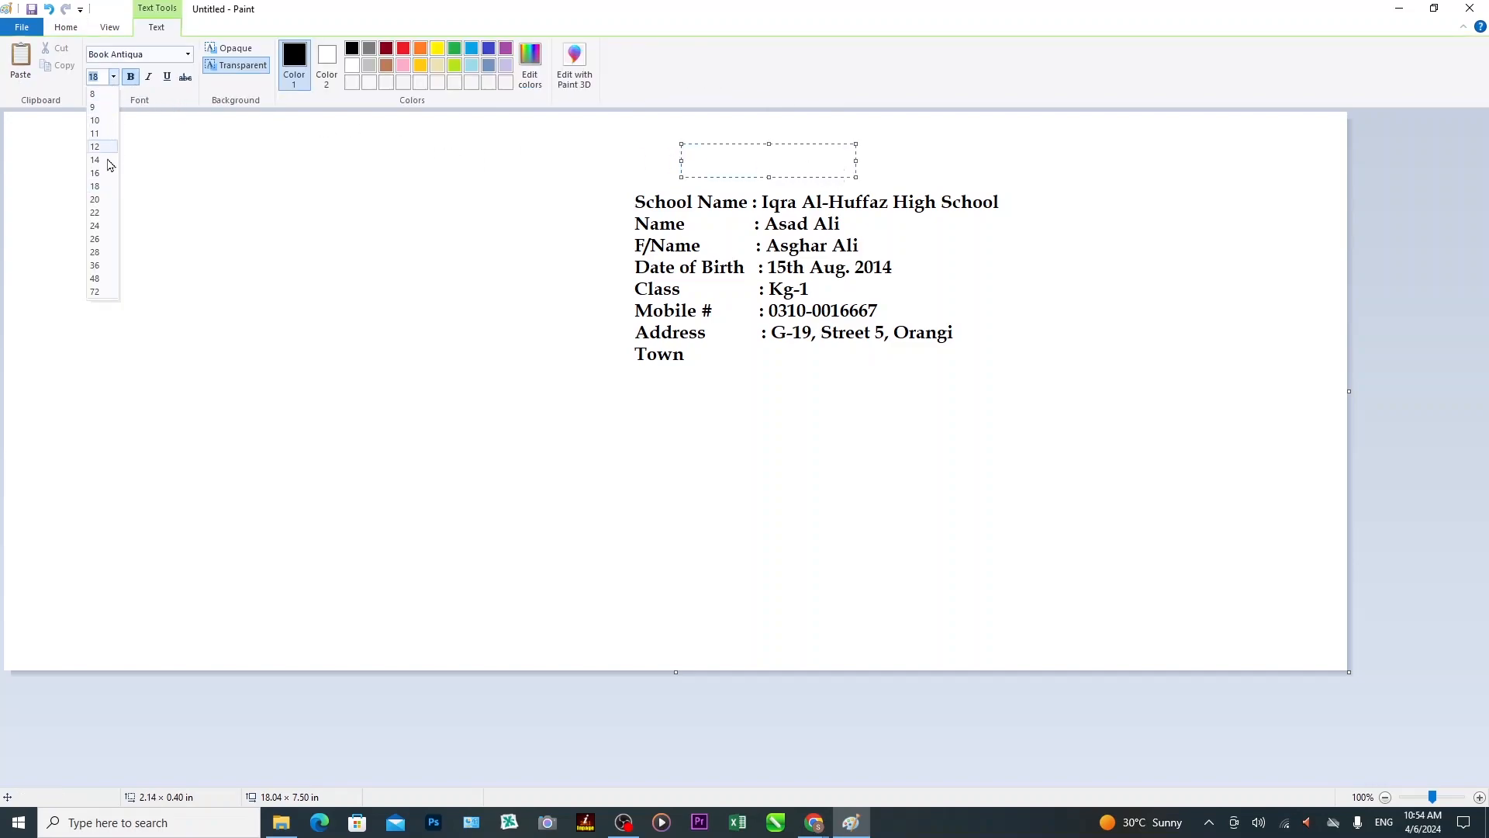
pyautogui.click(99, 266)
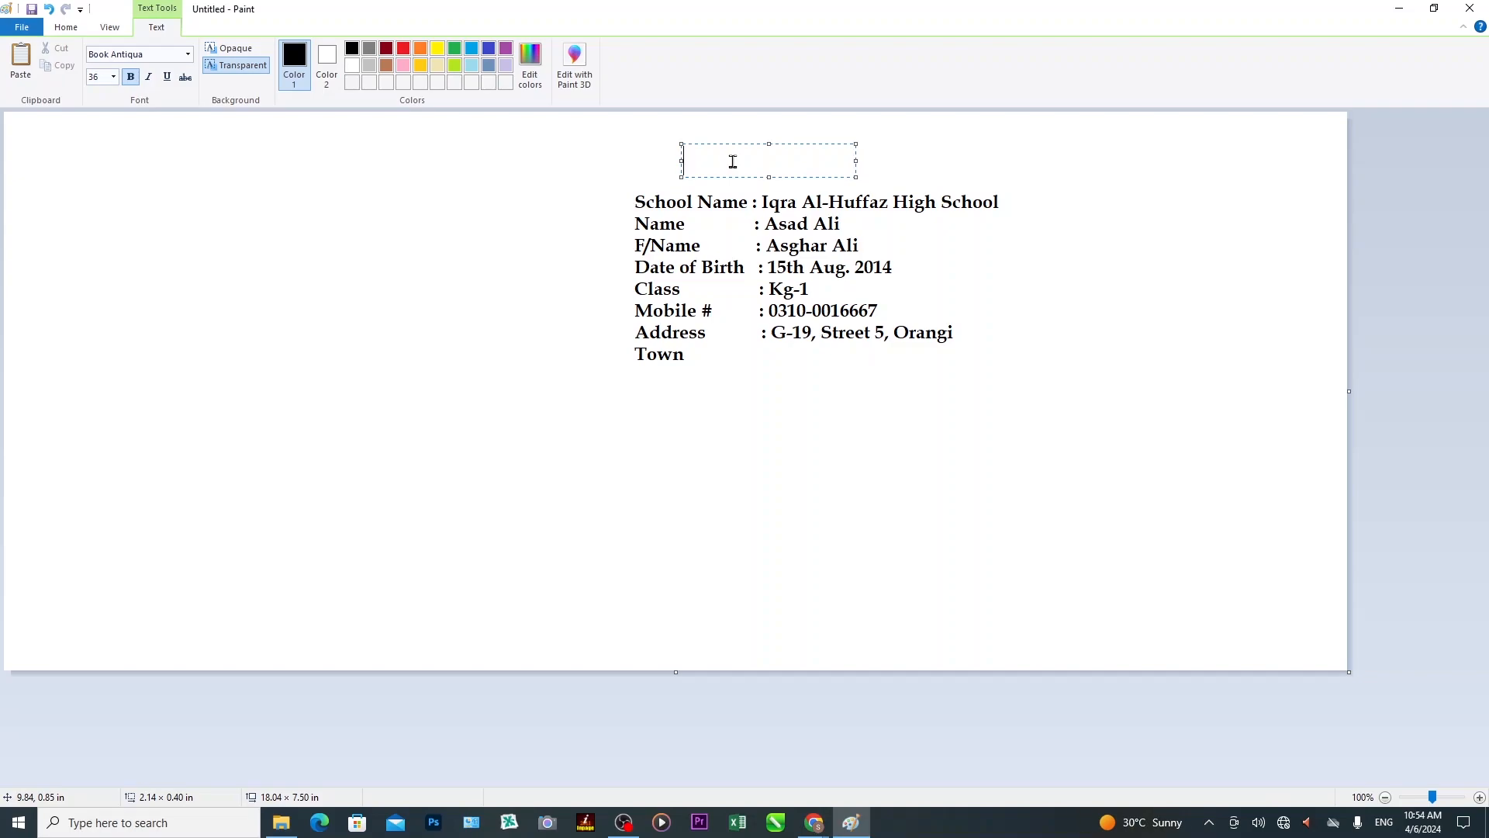
pyautogui.click(407, 52)
# Type the heading 'Bio Data', reduce it to size 28 and commit it.
pyautogui.write('Bio')
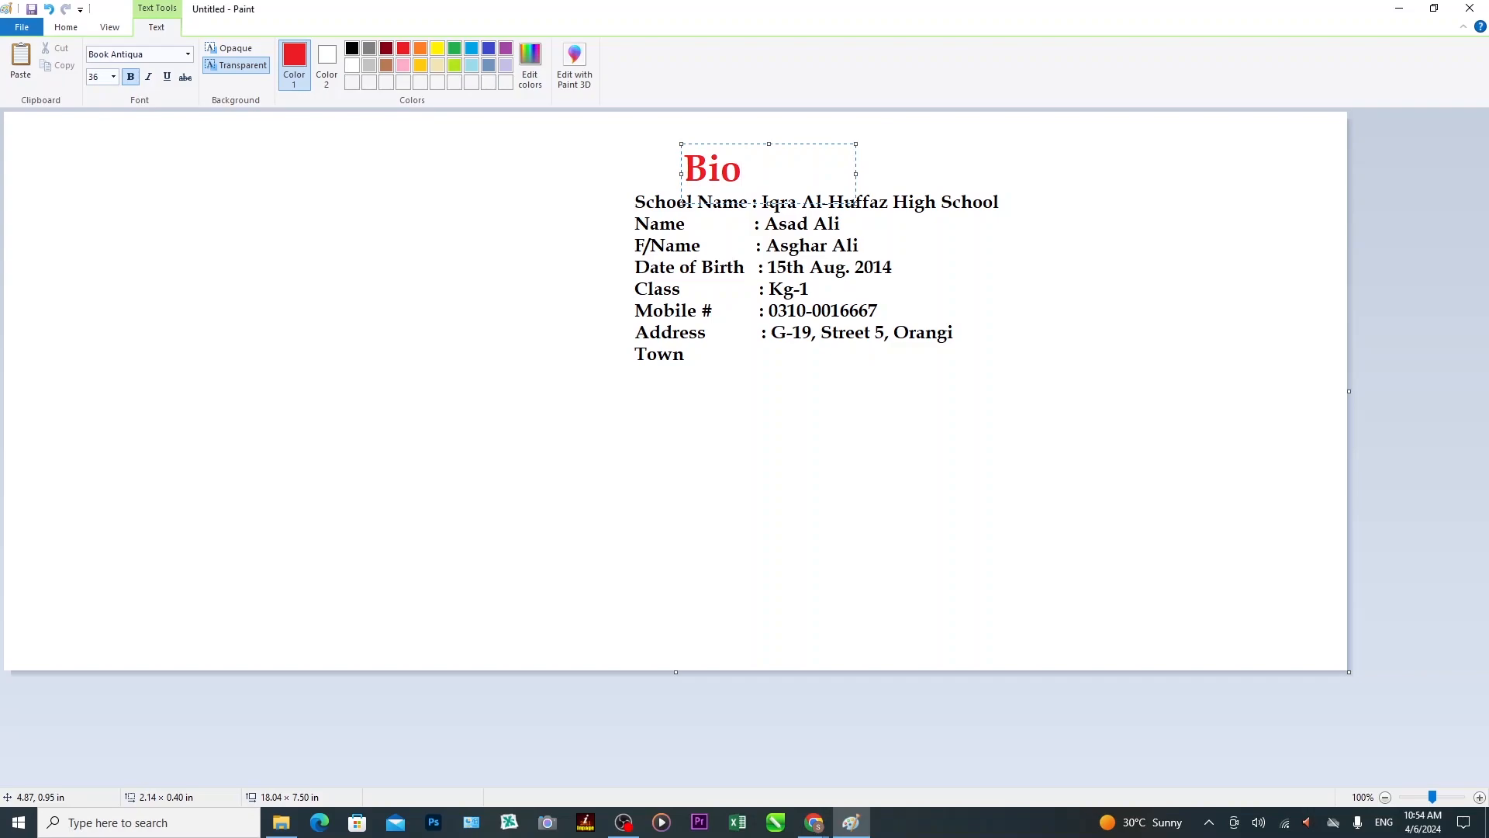
pyautogui.write('-')
pyautogui.press('BackSpace')
pyautogui.press('BackSpace')
pyautogui.write('Data')
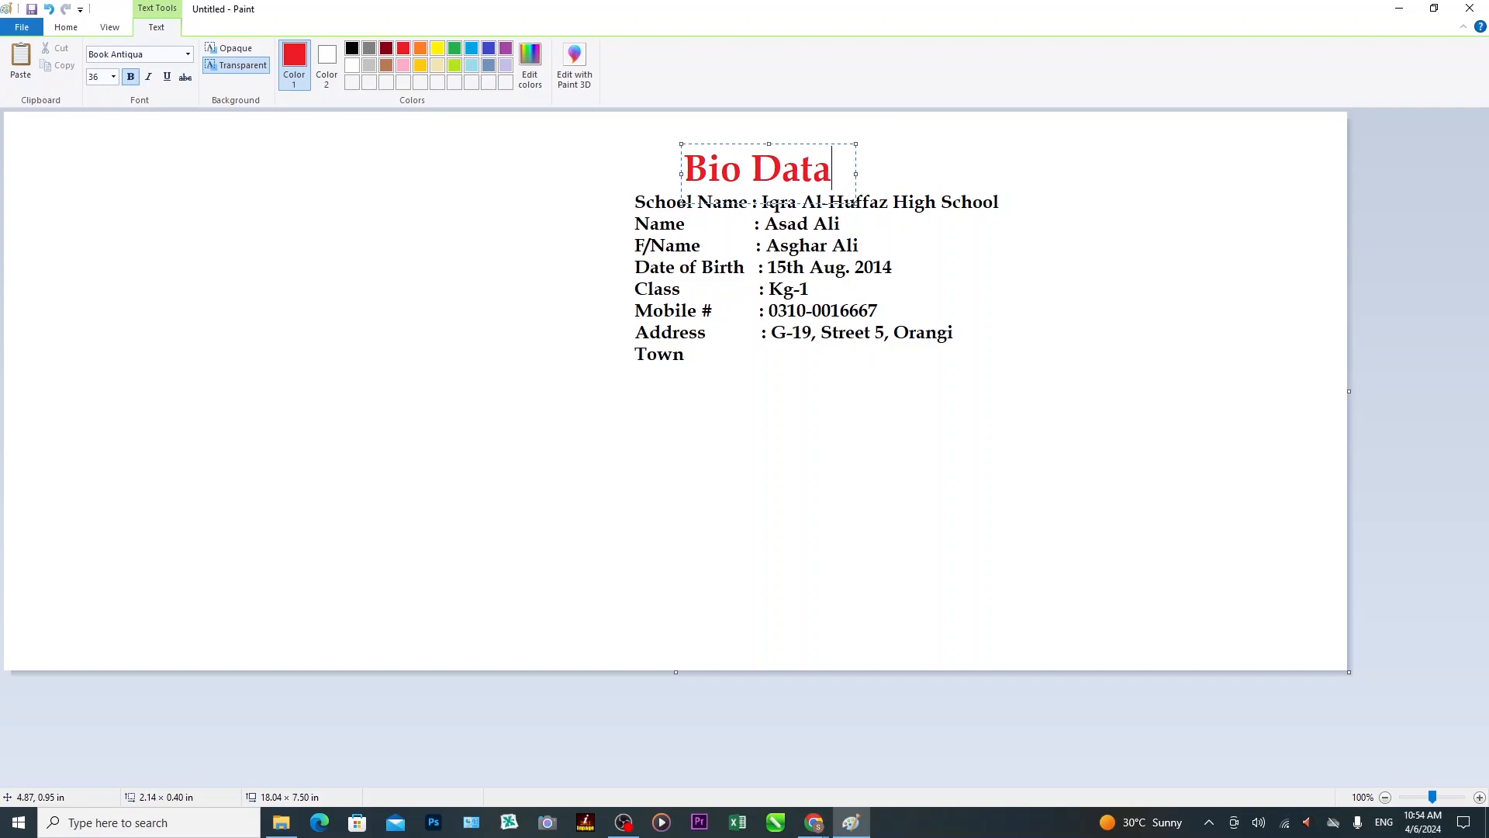
pyautogui.moveTo(832, 170); pyautogui.dragTo(683, 173)
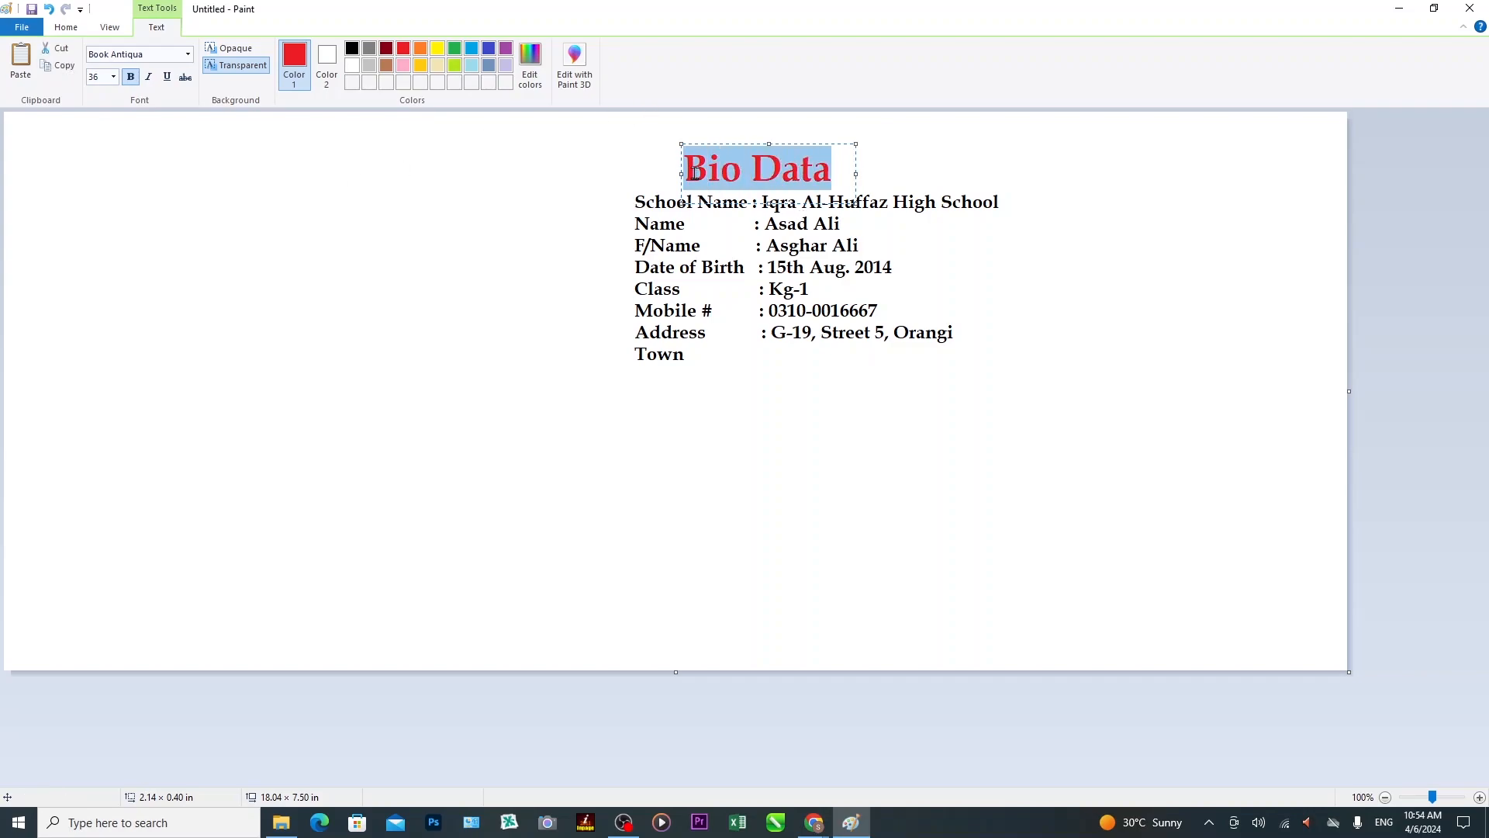
pyautogui.click(113, 77)
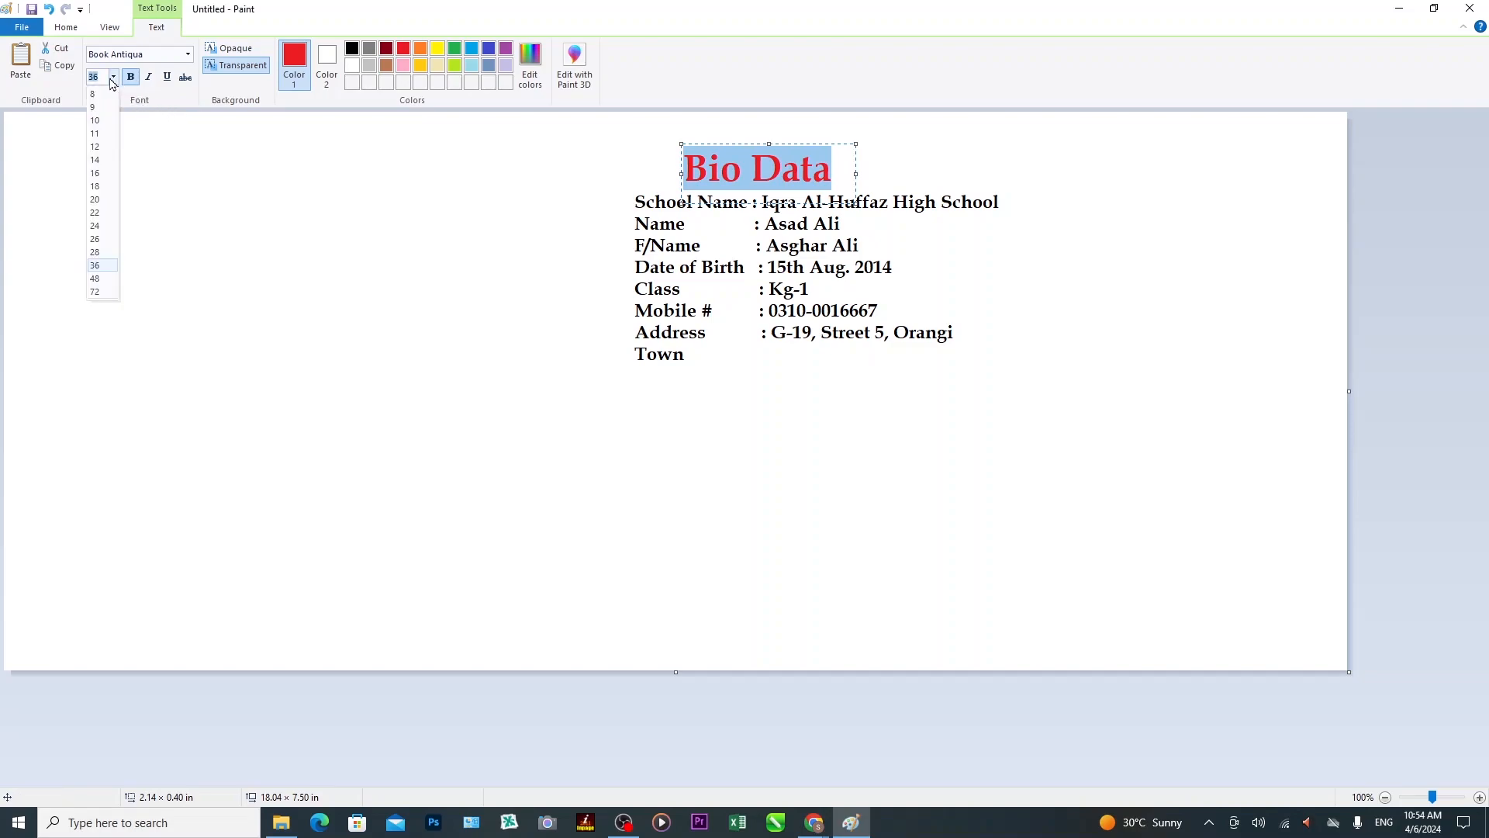
pyautogui.click(103, 253)
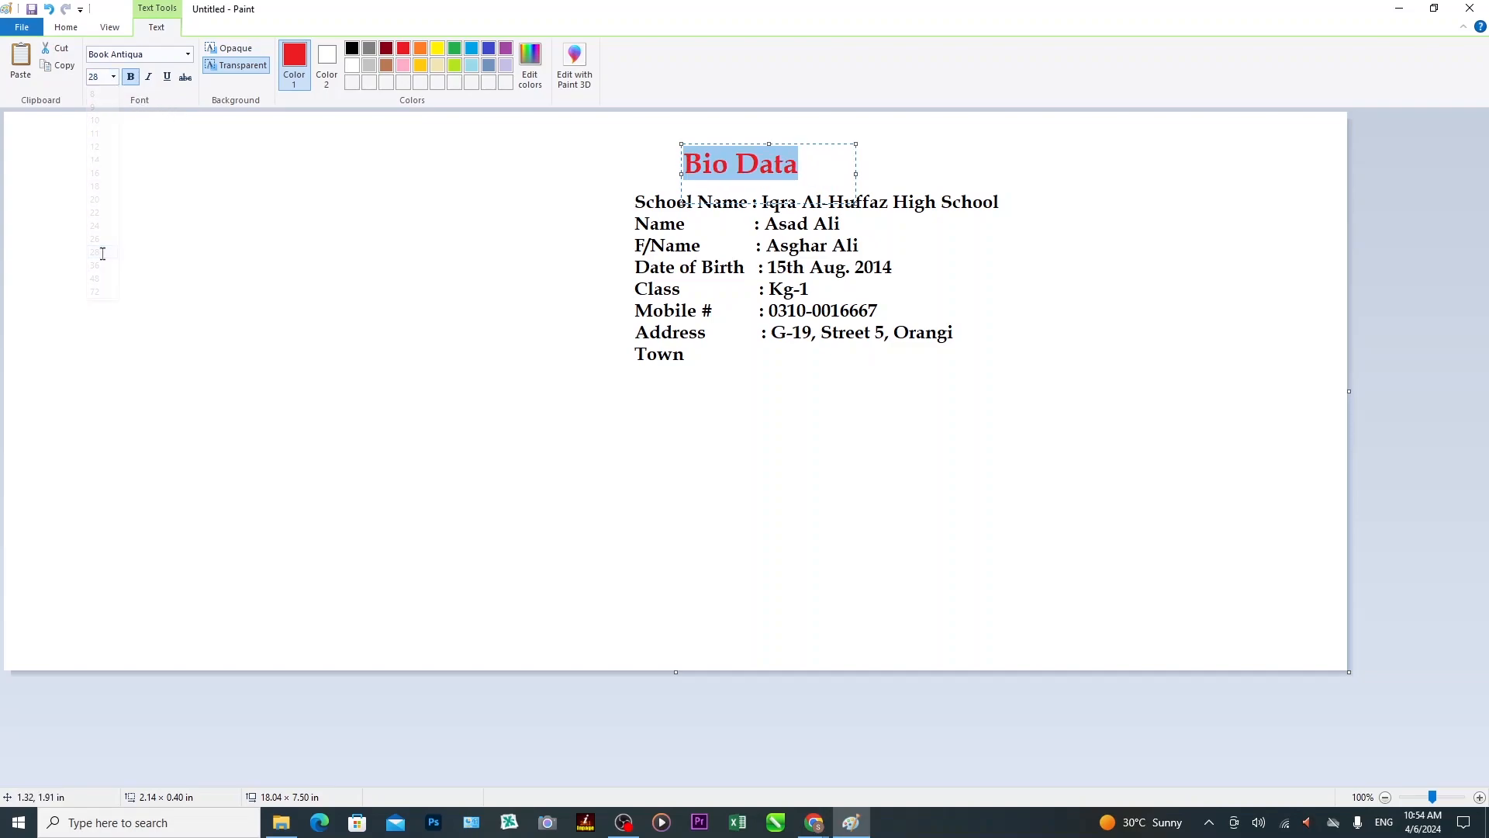
pyautogui.click(542, 332)
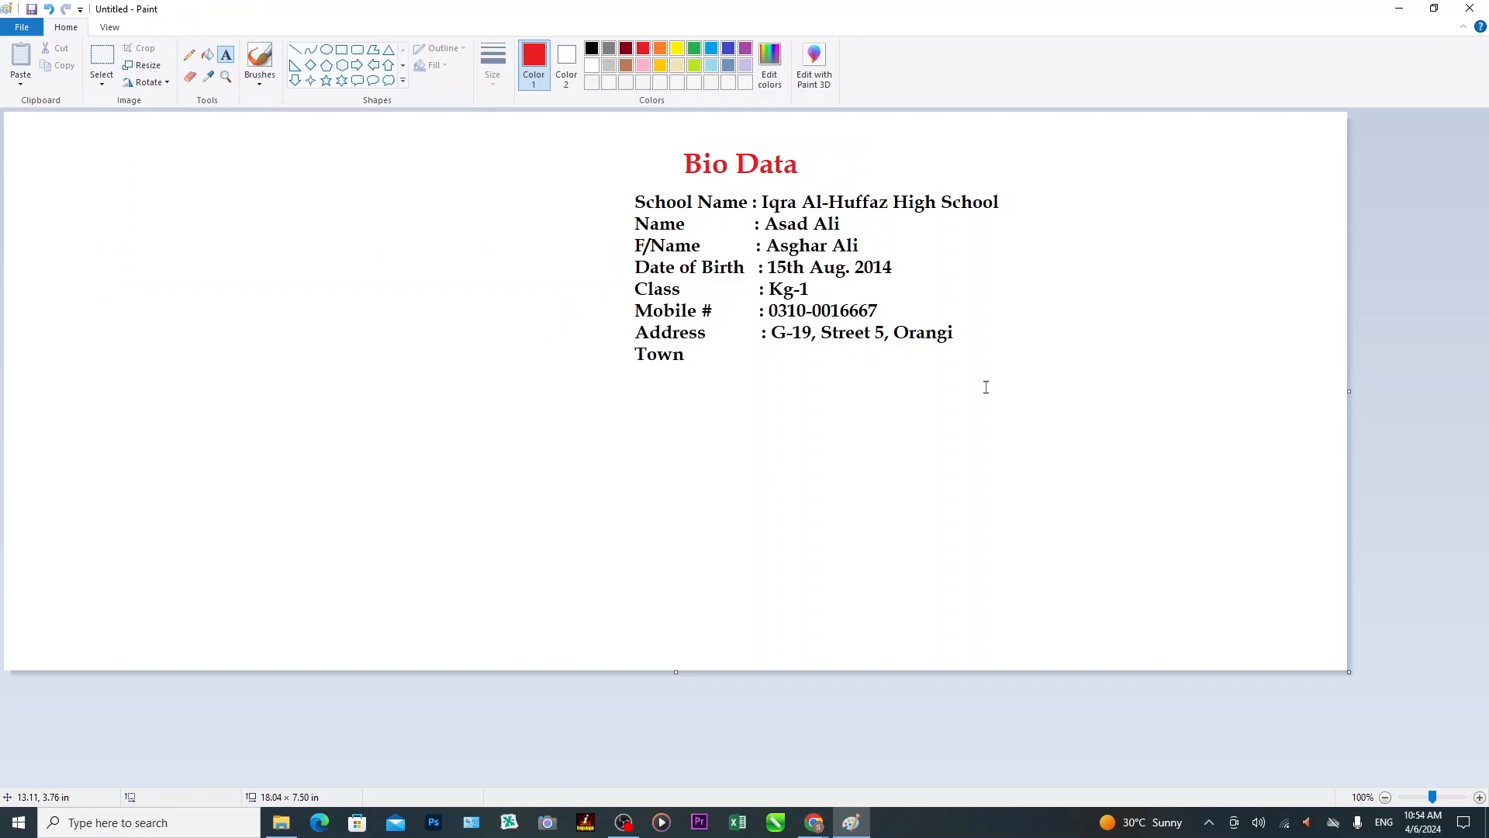
# Move the whole bio data block with its heading to the canvas's top-left corner.
pyautogui.click(102, 58)
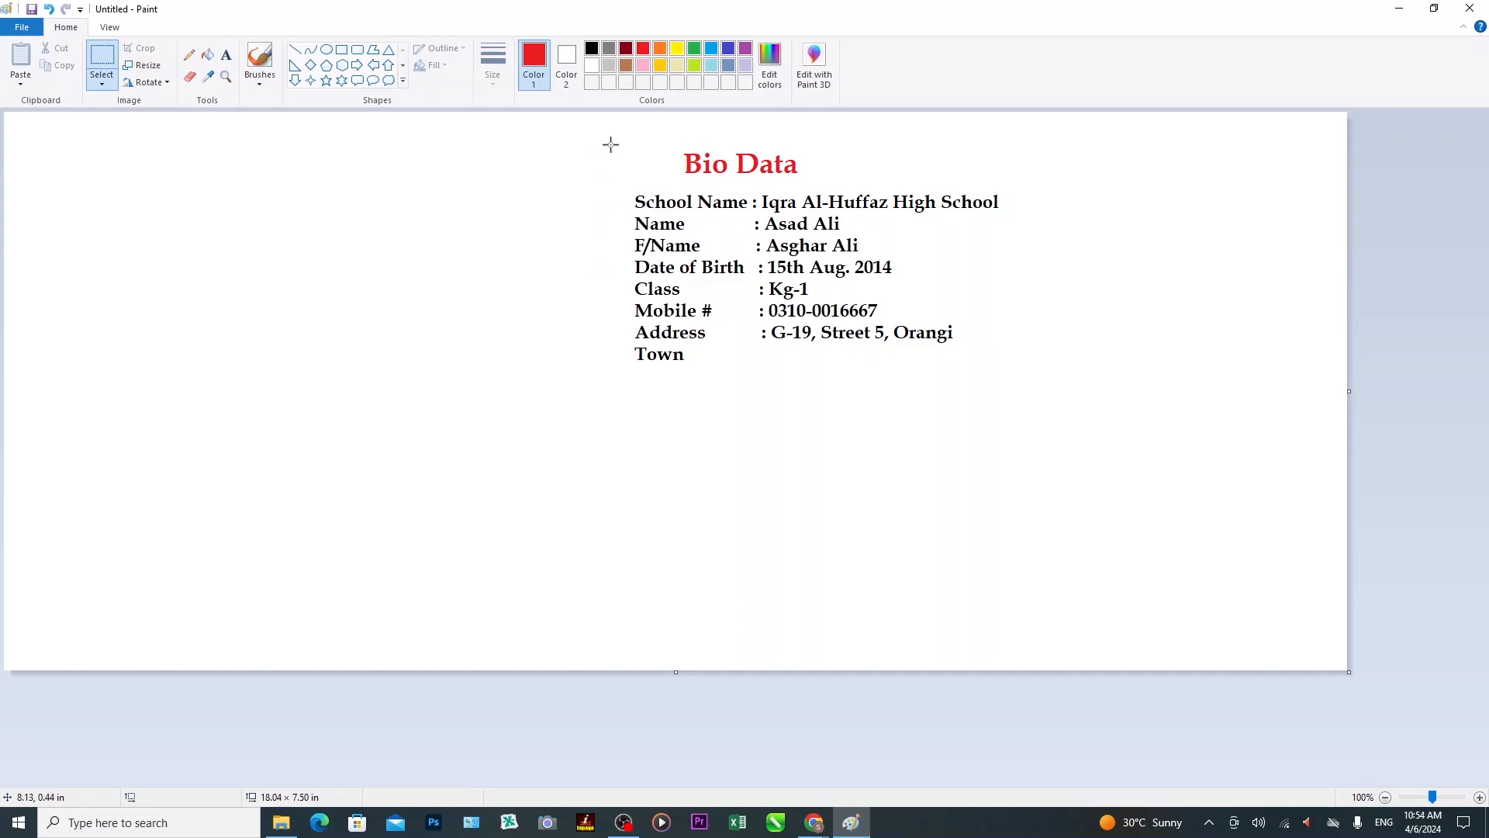
pyautogui.moveTo(613, 145); pyautogui.dragTo(1005, 378)
pyautogui.moveTo(831, 264); pyautogui.dragTo(239, 248)
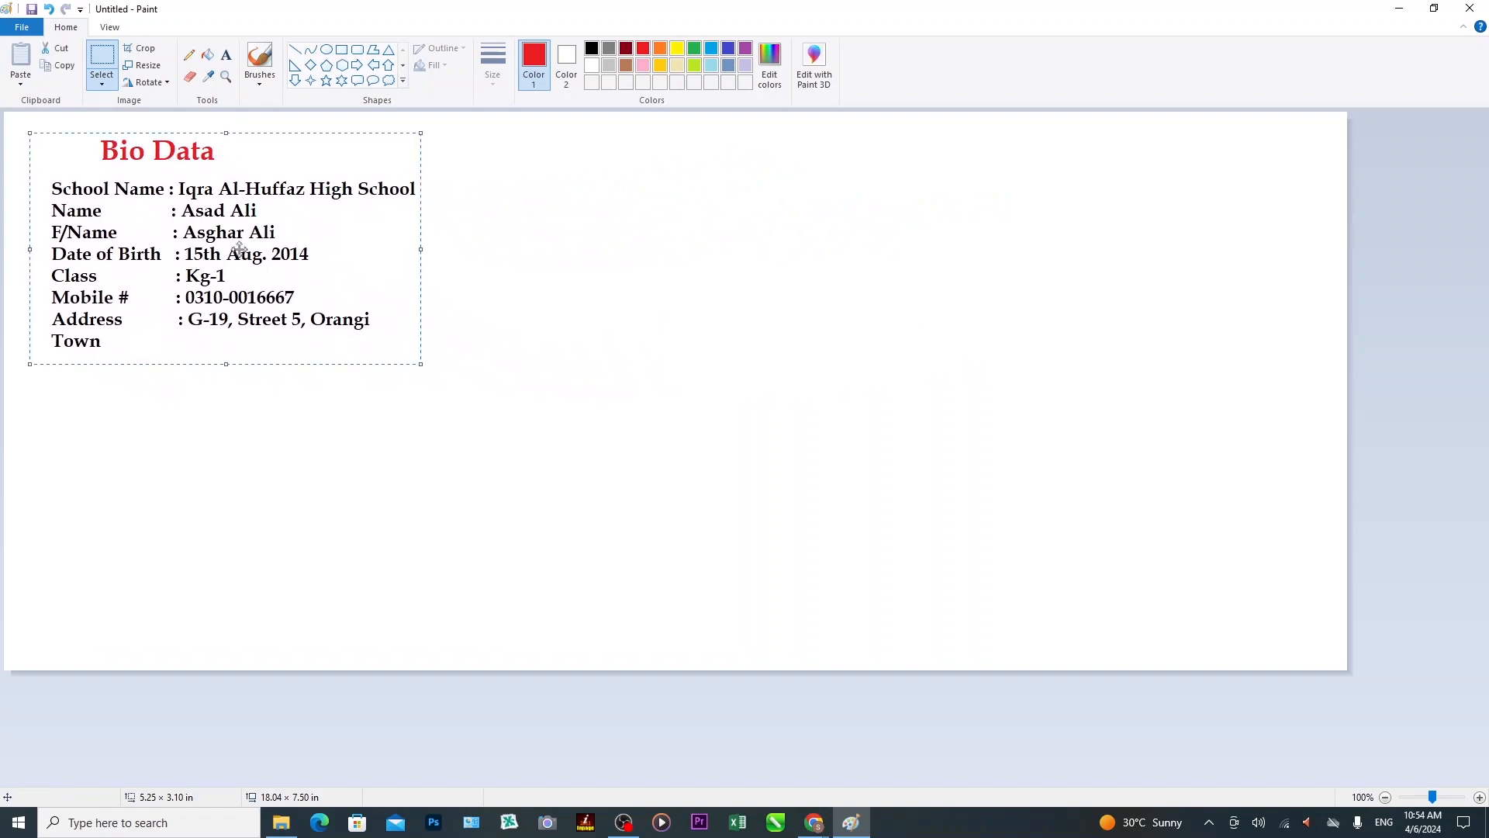
pyautogui.click(1436, 797)
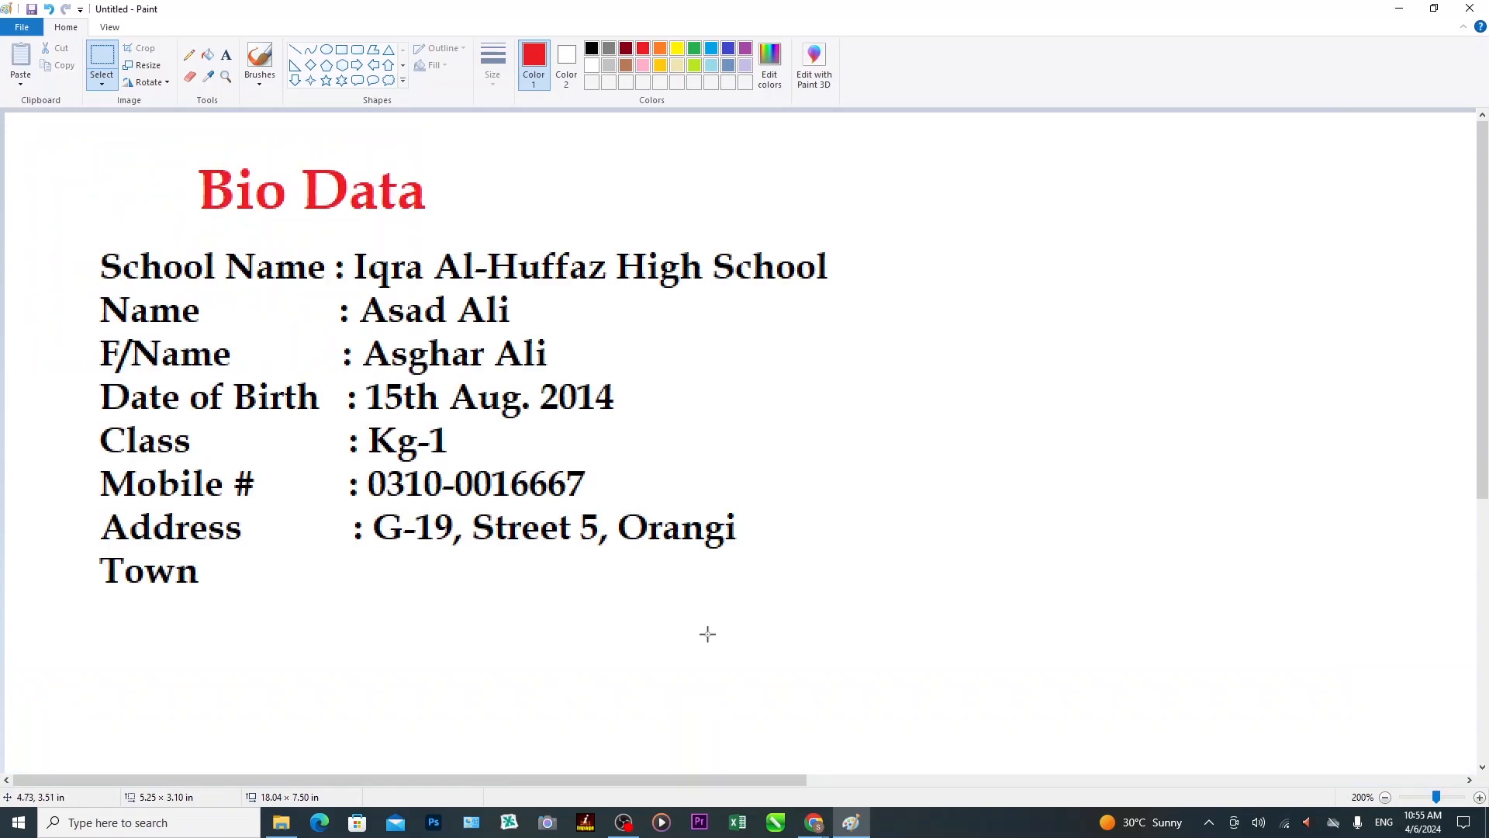
# Save the picture as a PNG named 'Bio data'.
pyautogui.hotkey('ctrl', 's')
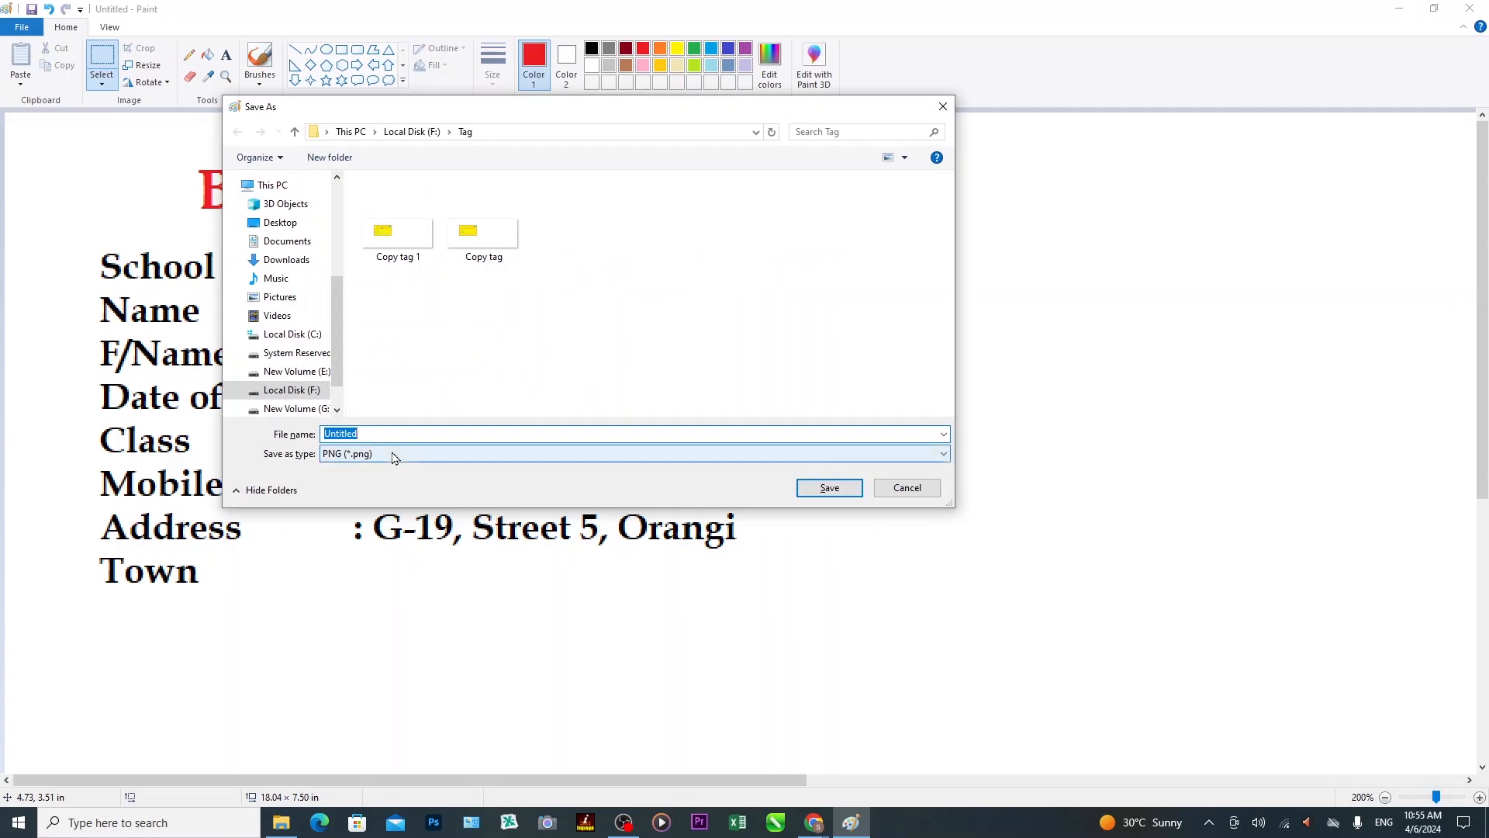
pyautogui.write('JB')
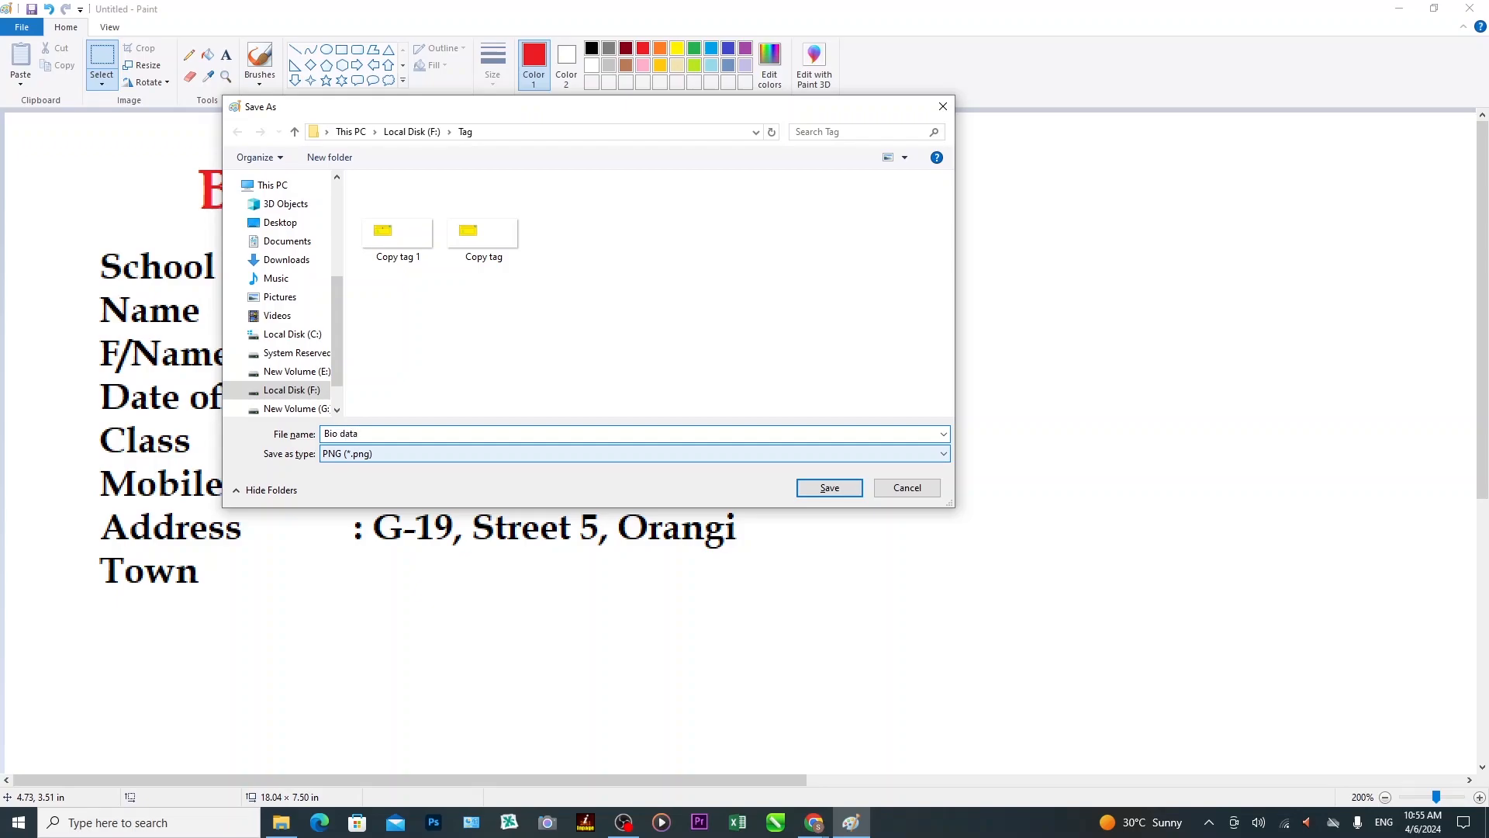
pyautogui.press('Return')
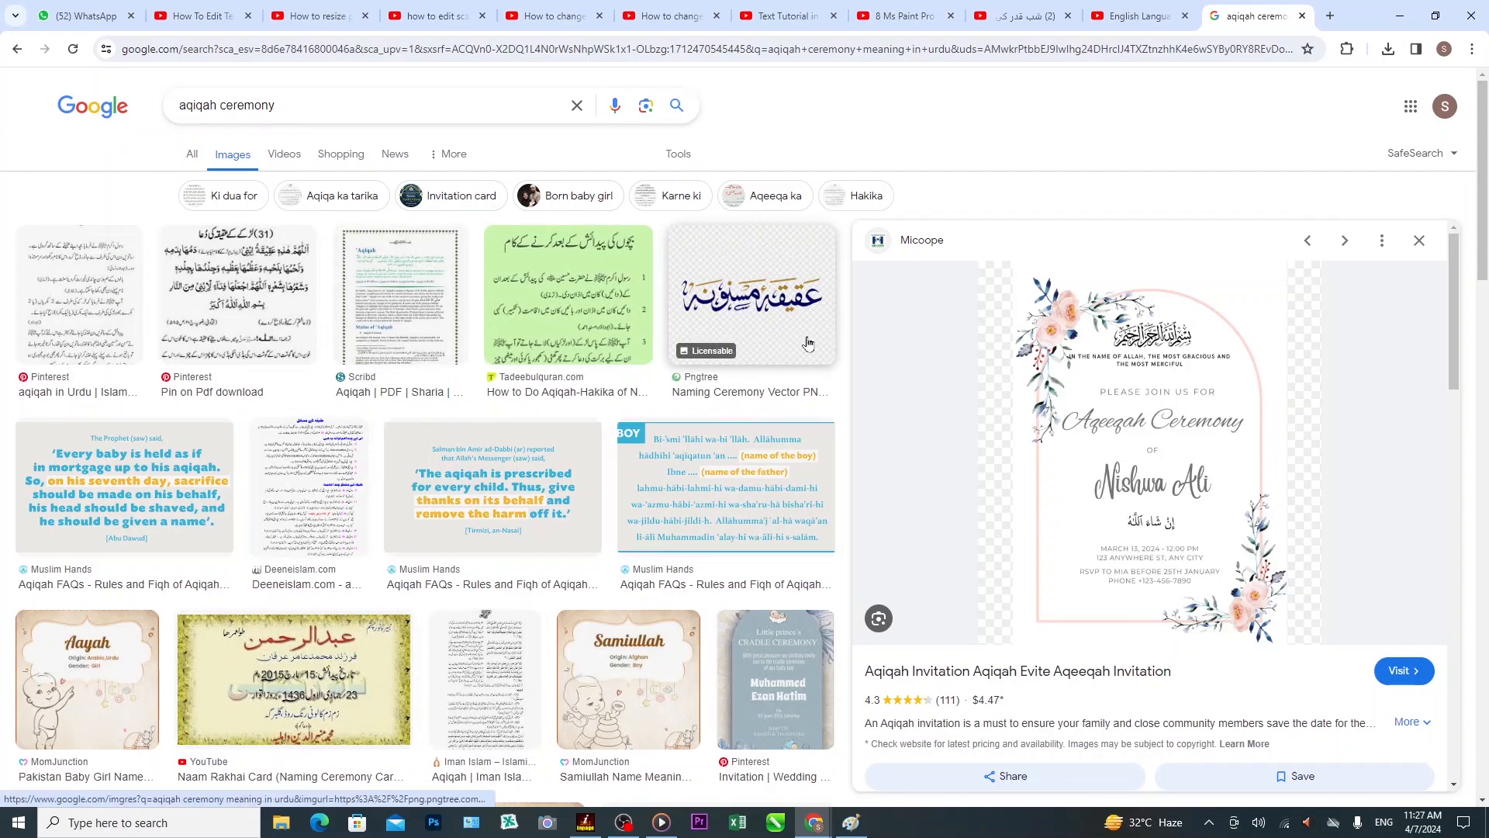
# Copy the Aqeeqah invitation image from the Google Images preview and return to Paint.
pyautogui.scroll(-8, 423, 515)
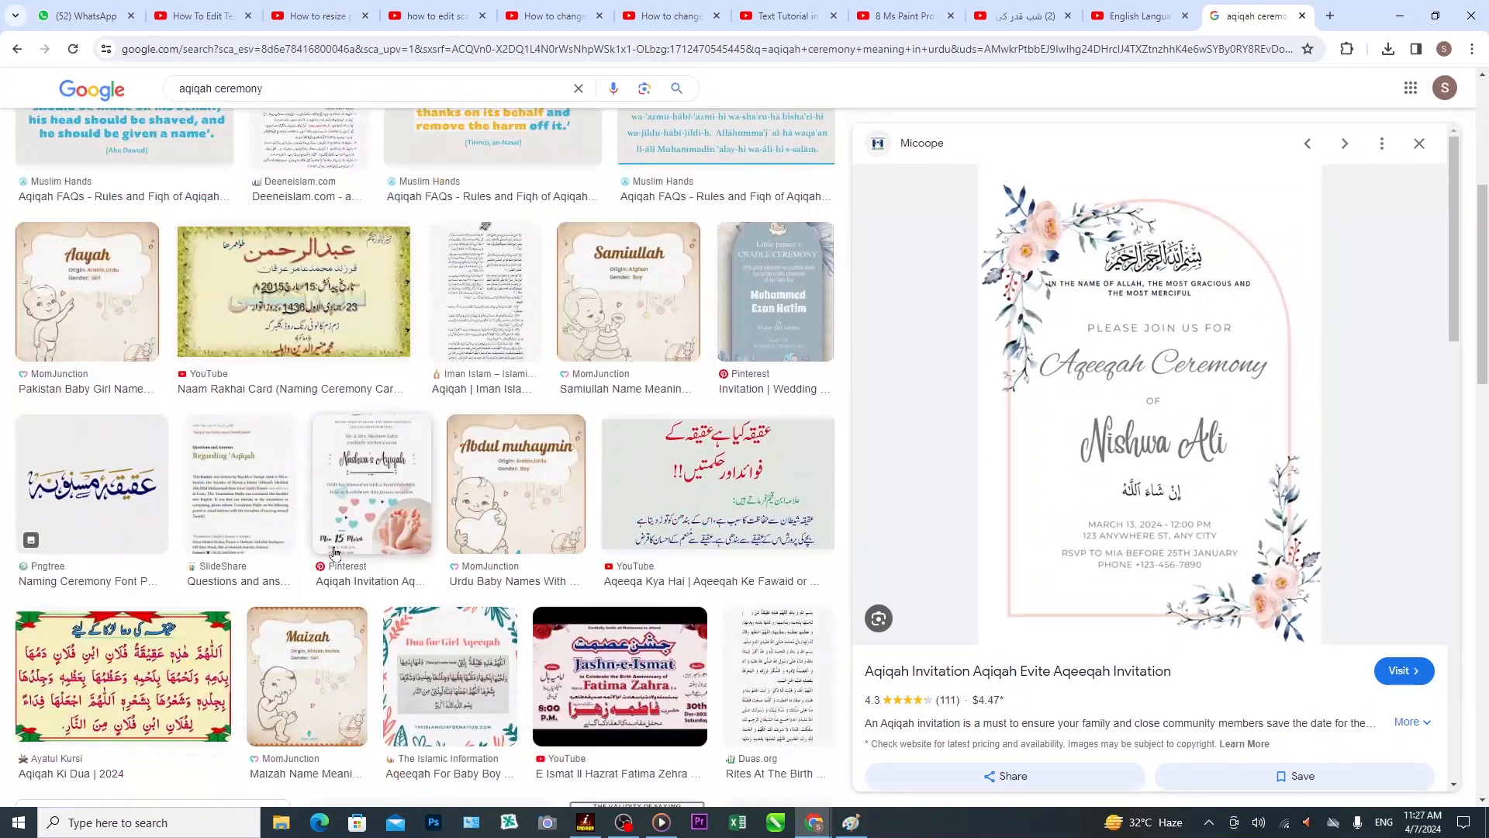
pyautogui.scroll(-1, 465, 515)
pyautogui.scroll(6, 543, 512)
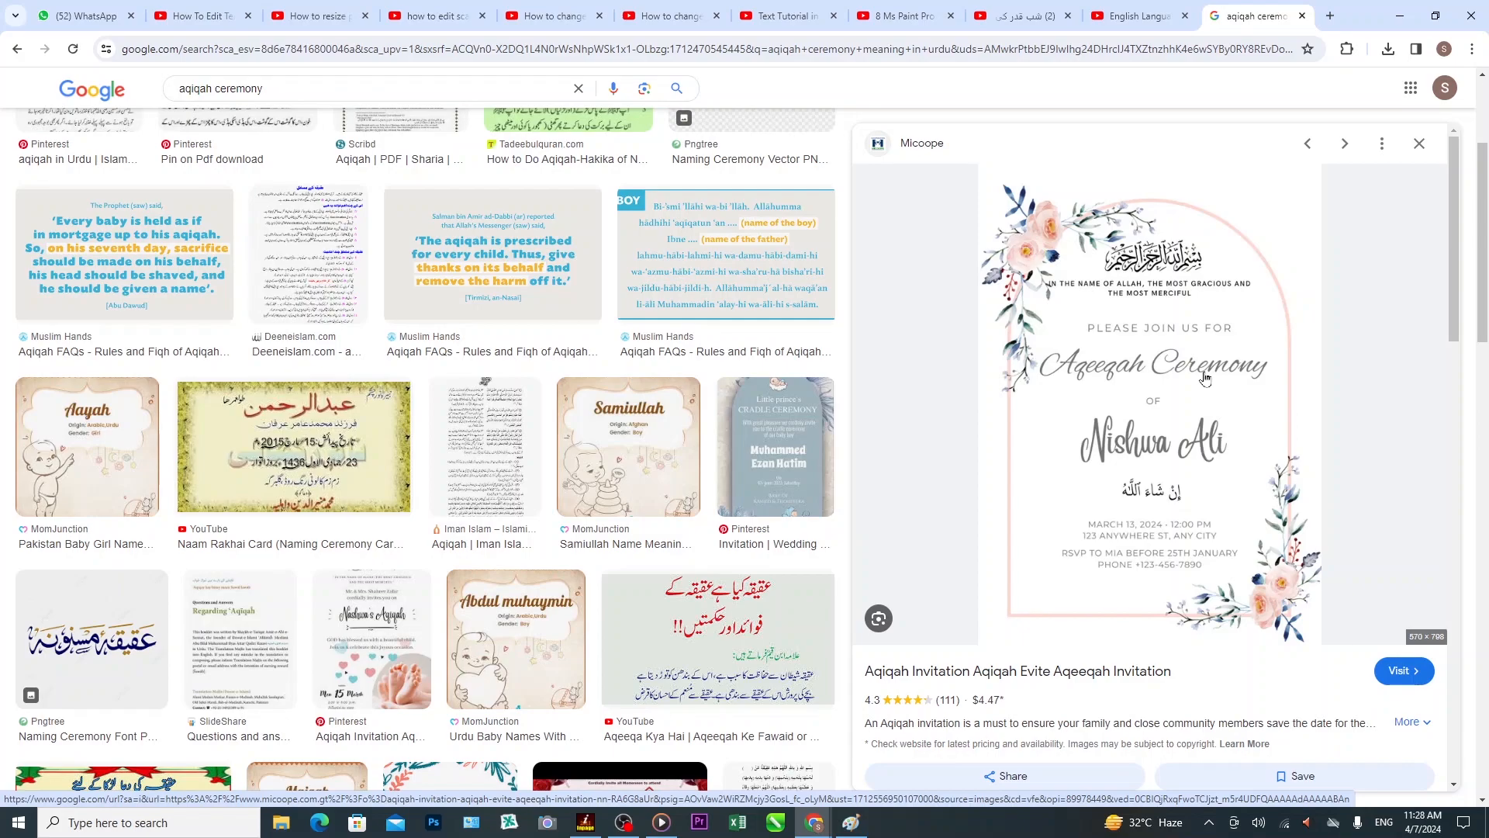
pyautogui.rightClick(1148, 329)
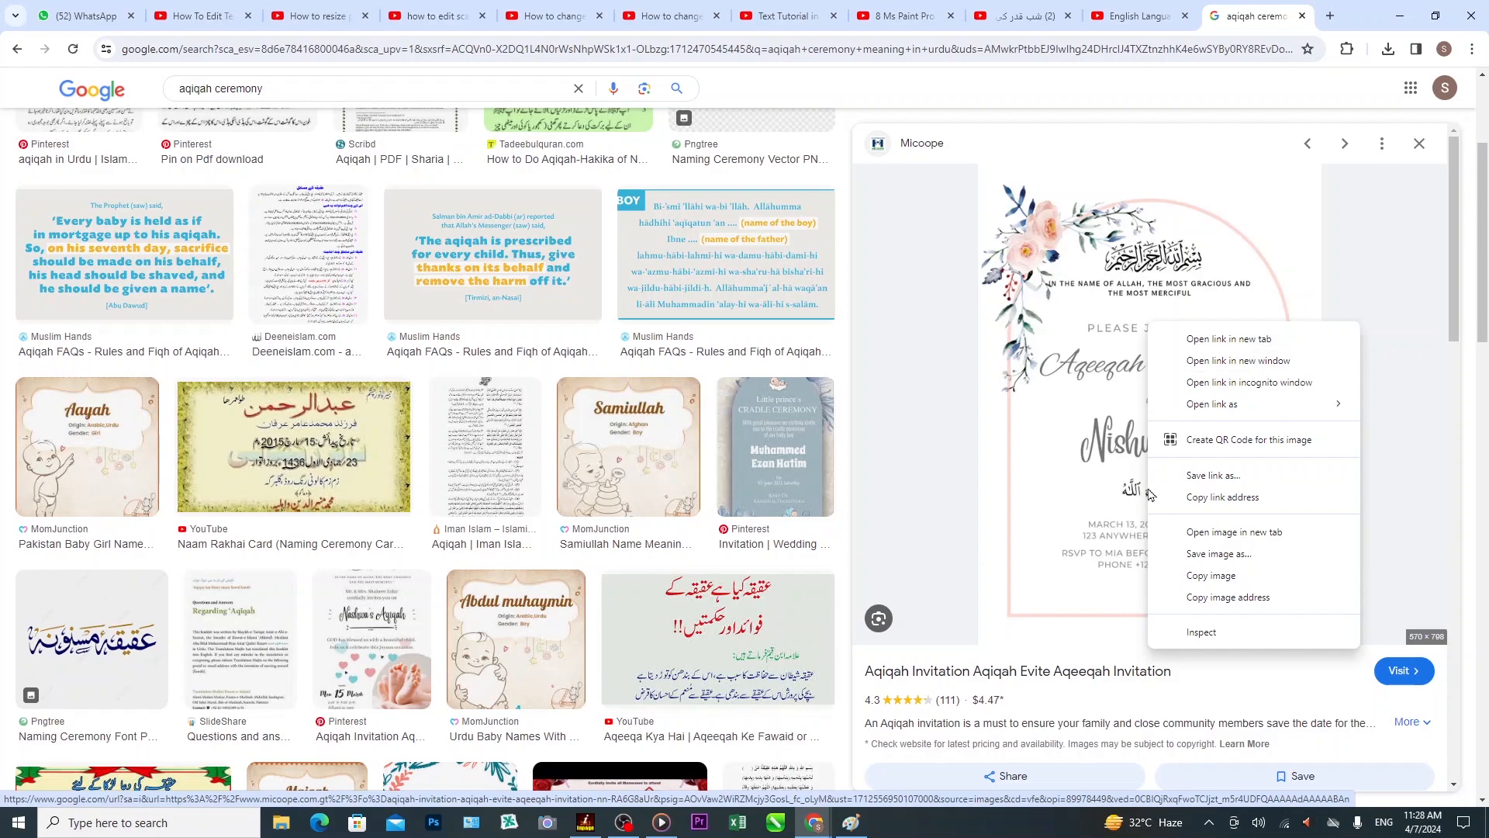
pyautogui.click(1201, 582)
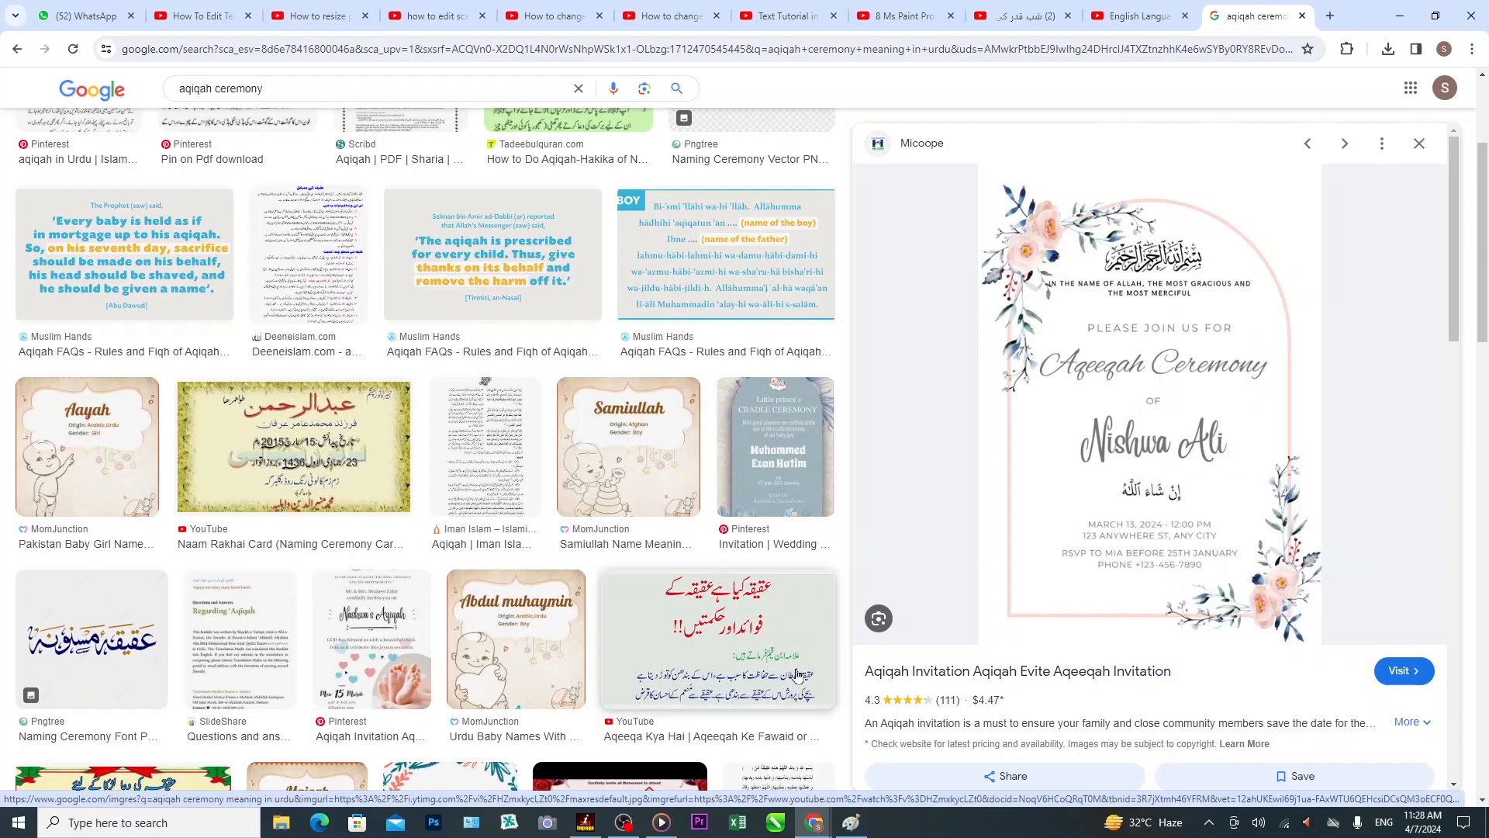
pyautogui.click(858, 832)
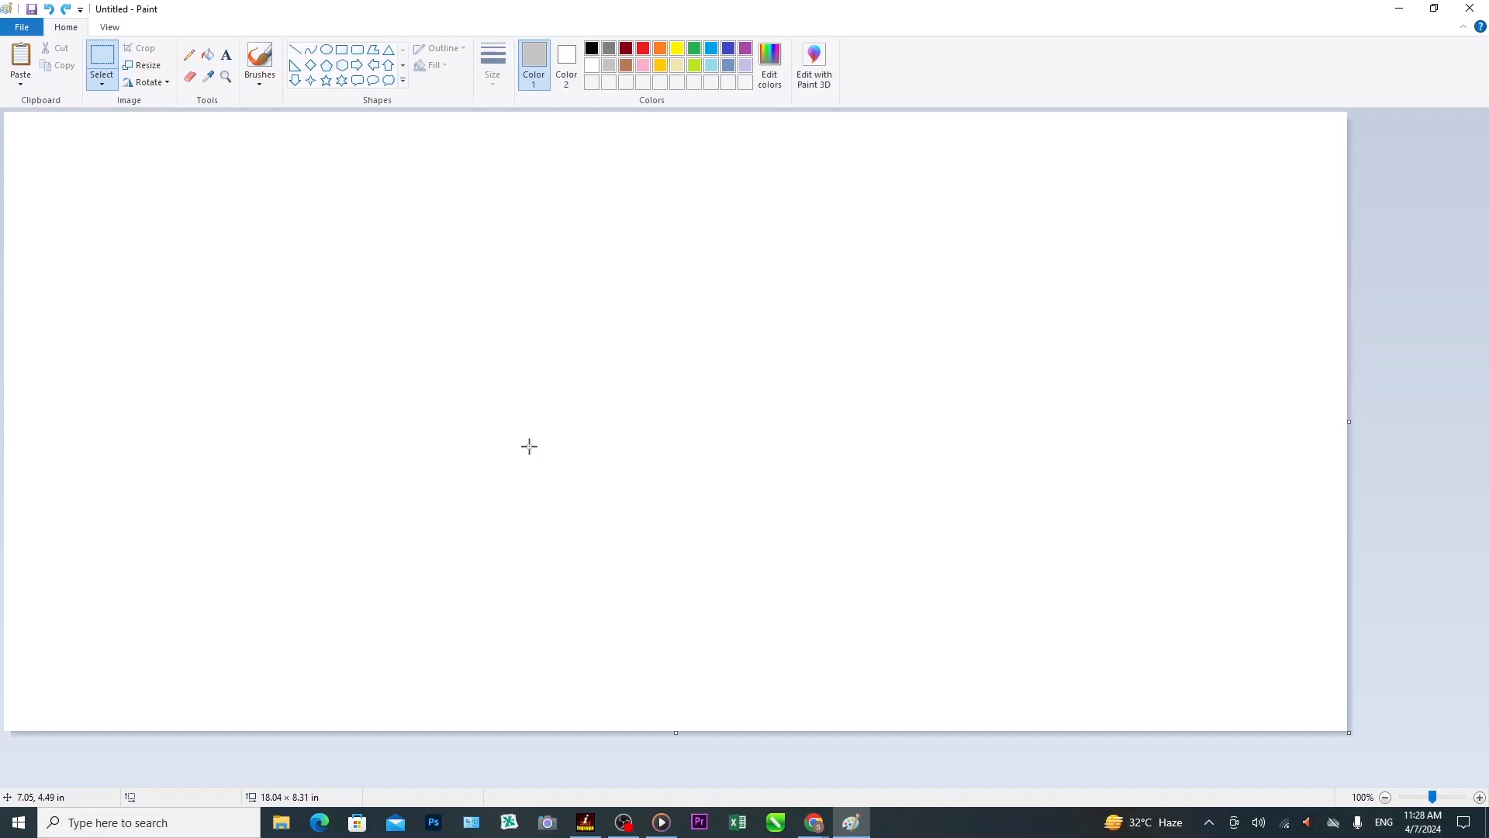
# Paste the invitation onto the canvas and draw a text box to its right.
pyautogui.hotkey('ctrl', 'v')
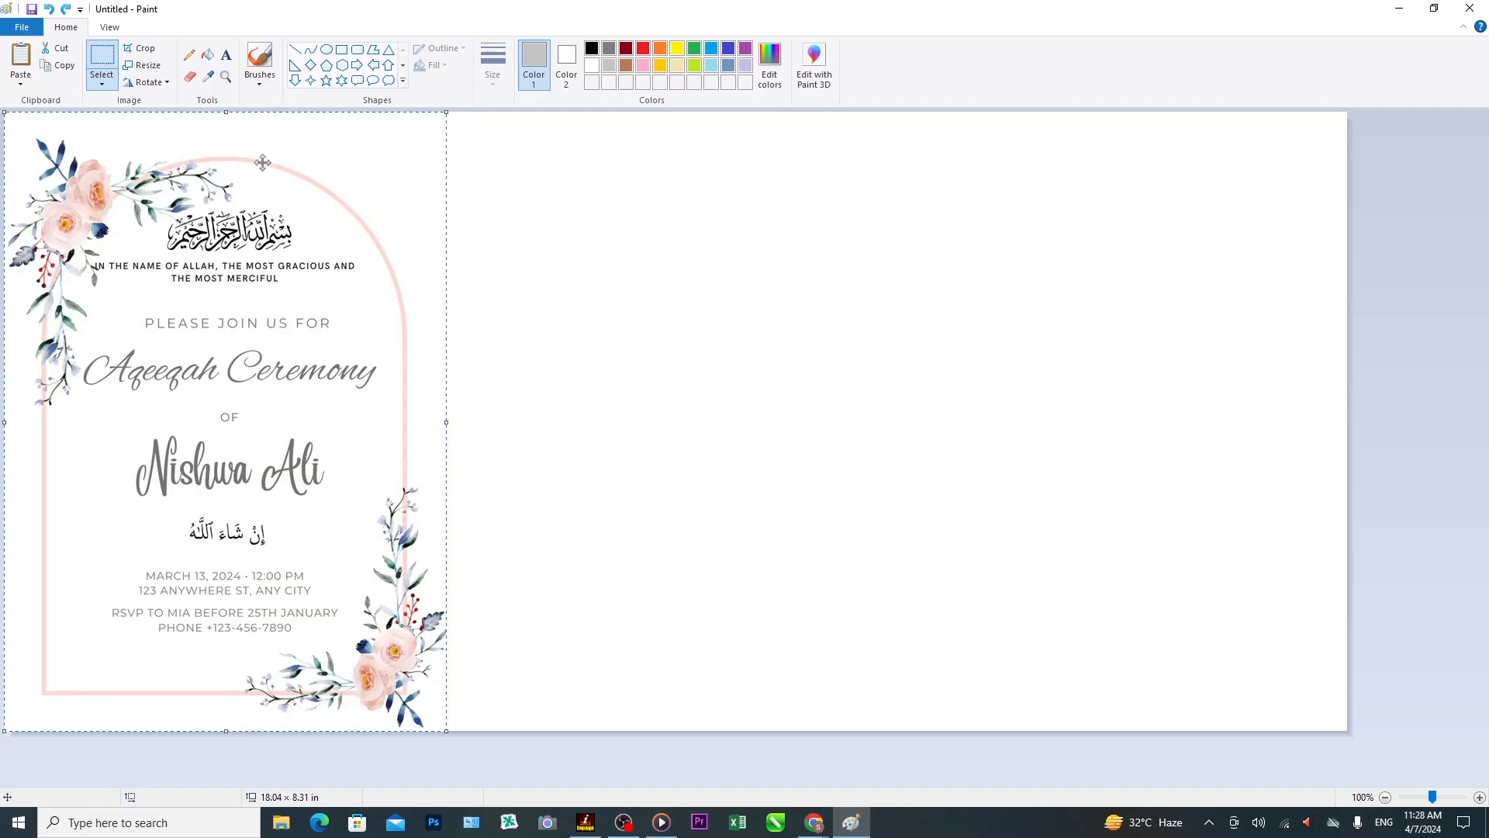
pyautogui.click(226, 55)
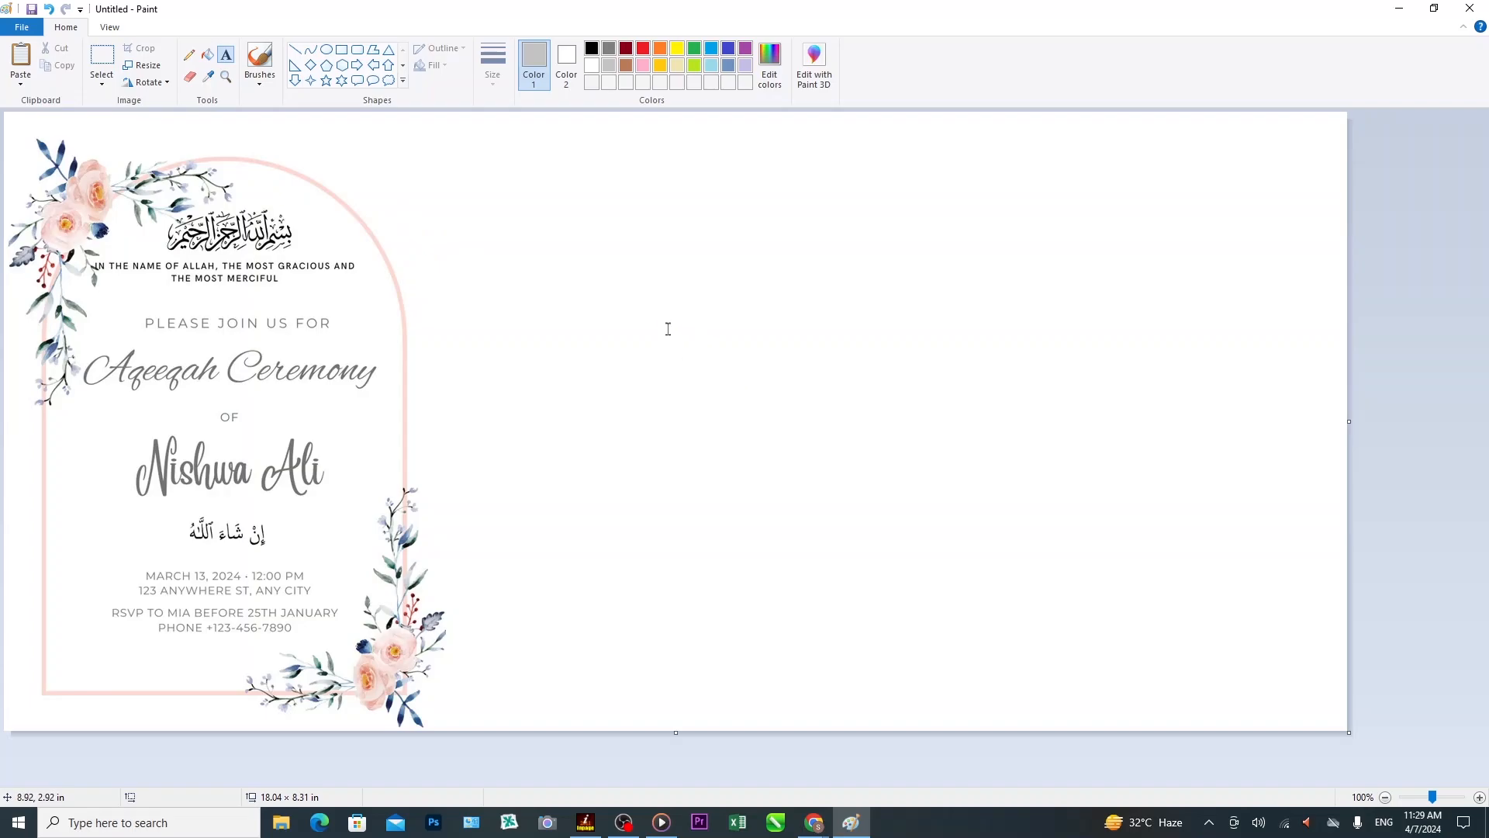
pyautogui.moveTo(621, 302); pyautogui.dragTo(761, 383)
# Narrow the text box, set size 48, and type the new child's name beside the card.
pyautogui.moveTo(916, 370); pyautogui.dragTo(856, 368)
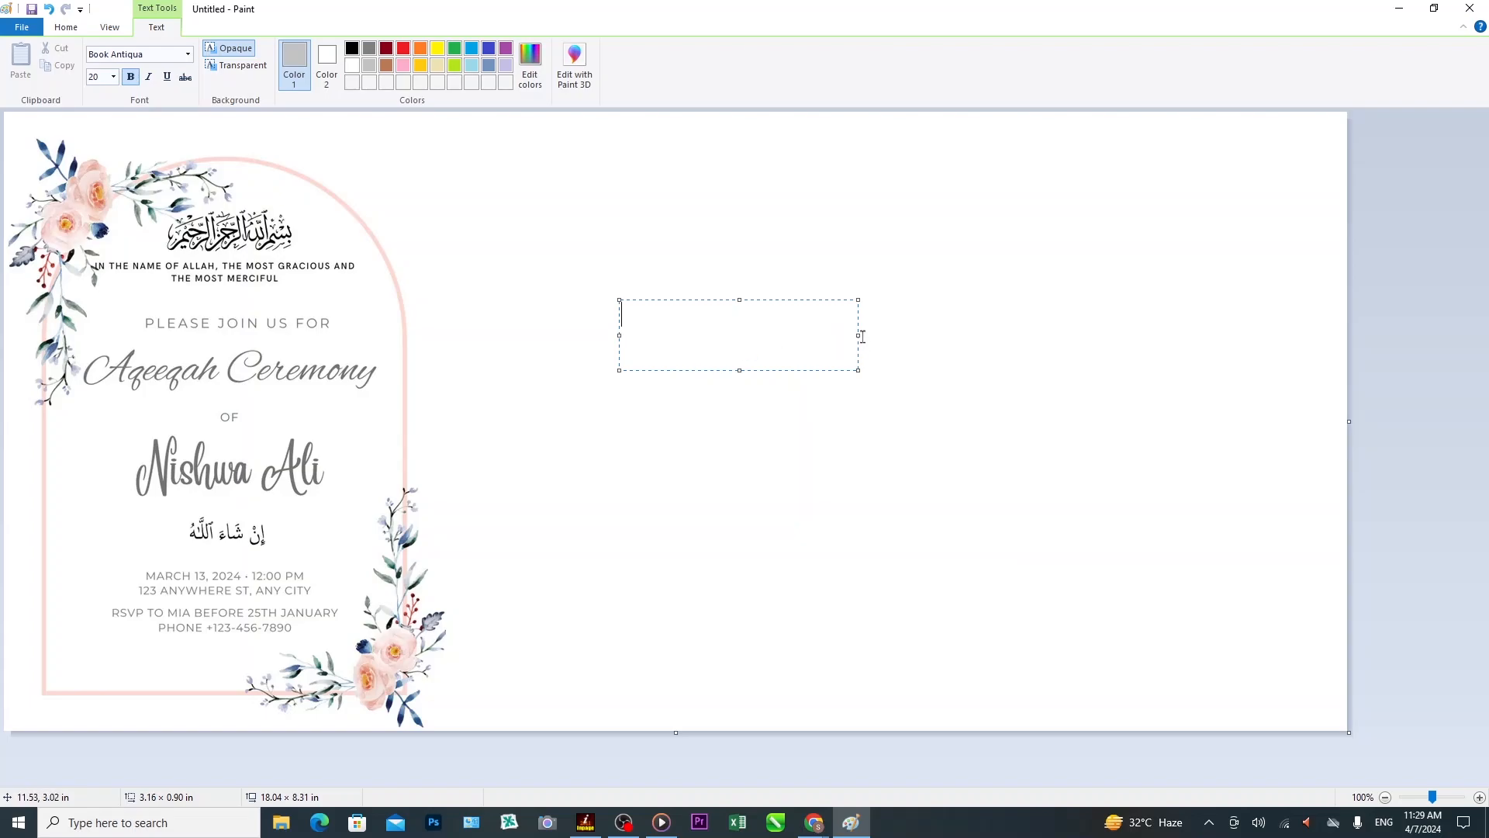
pyautogui.moveTo(858, 334); pyautogui.dragTo(835, 333)
pyautogui.click(114, 76)
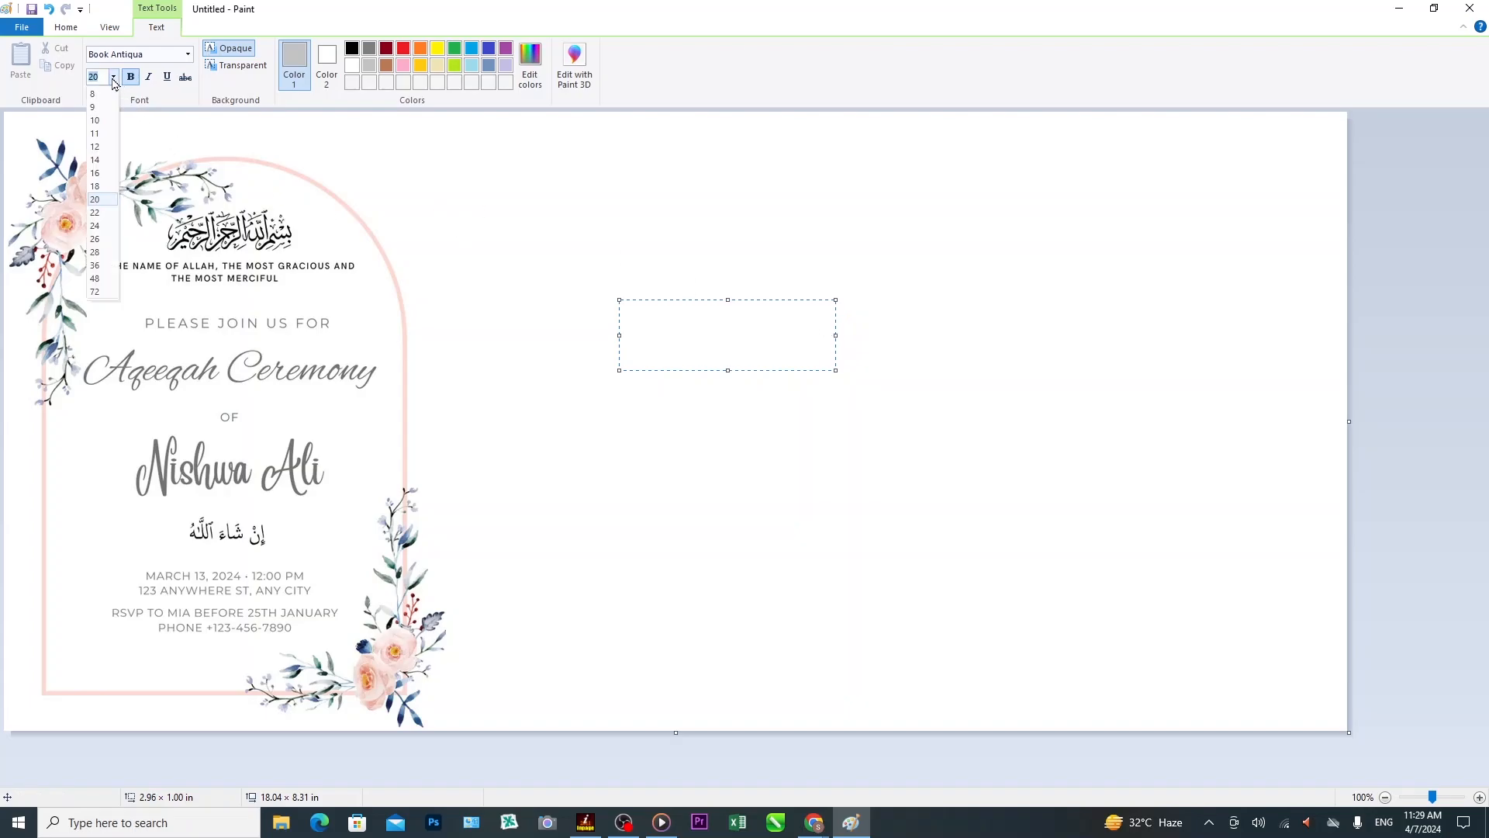
pyautogui.click(107, 281)
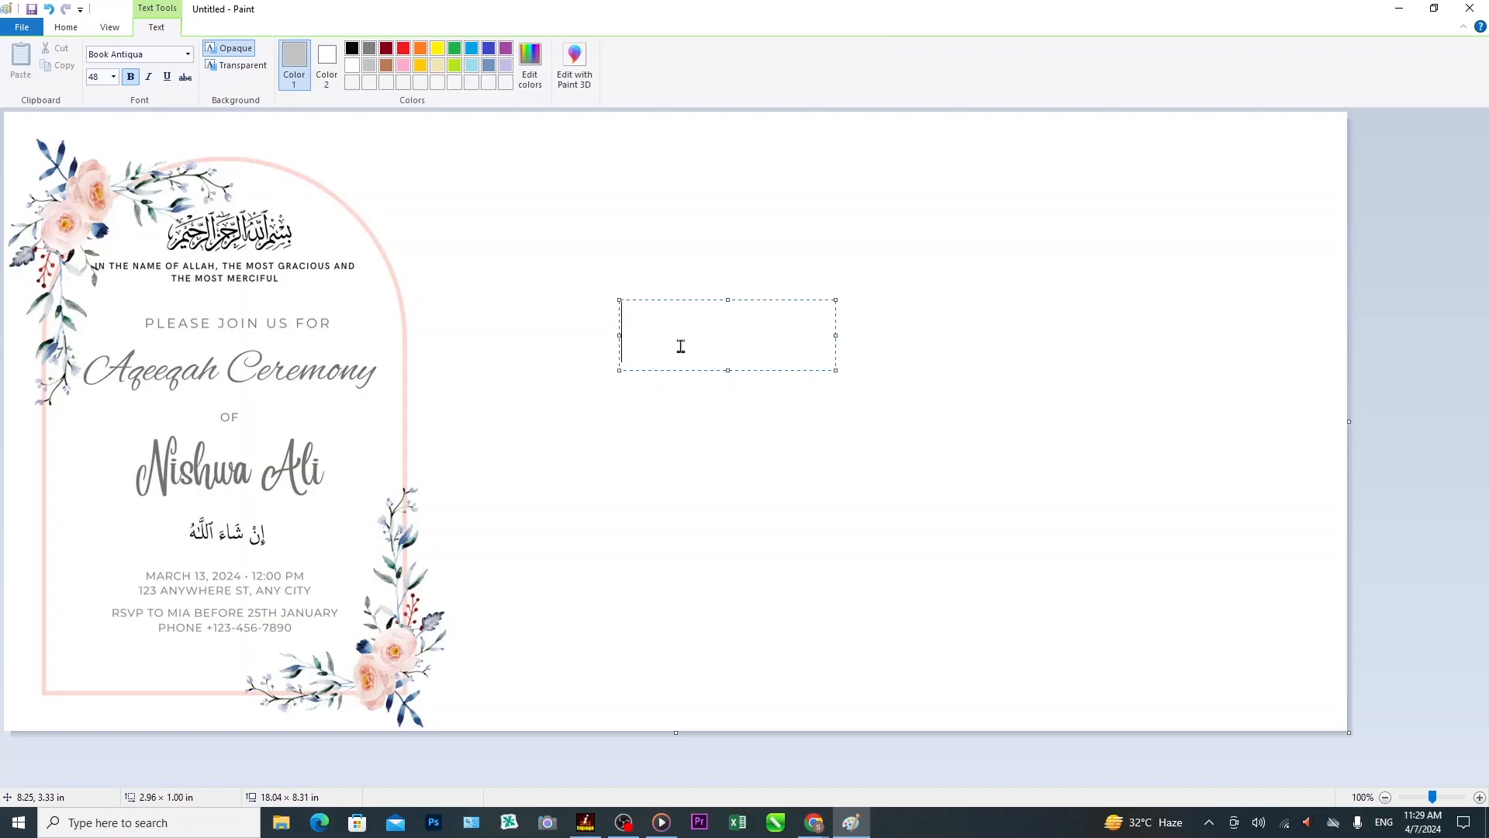
pyautogui.write('Ayesha')
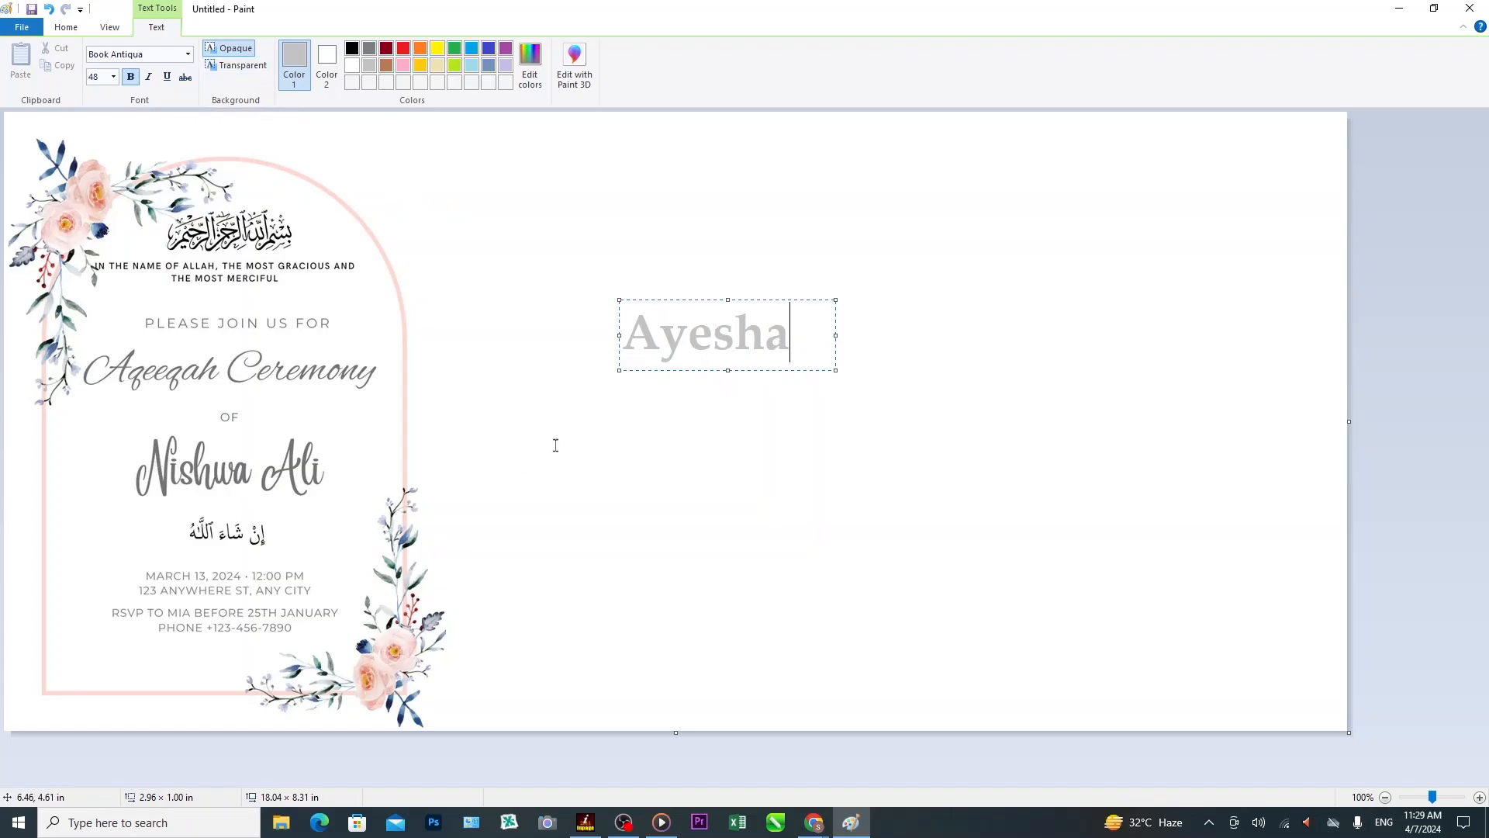
pyautogui.click(732, 463)
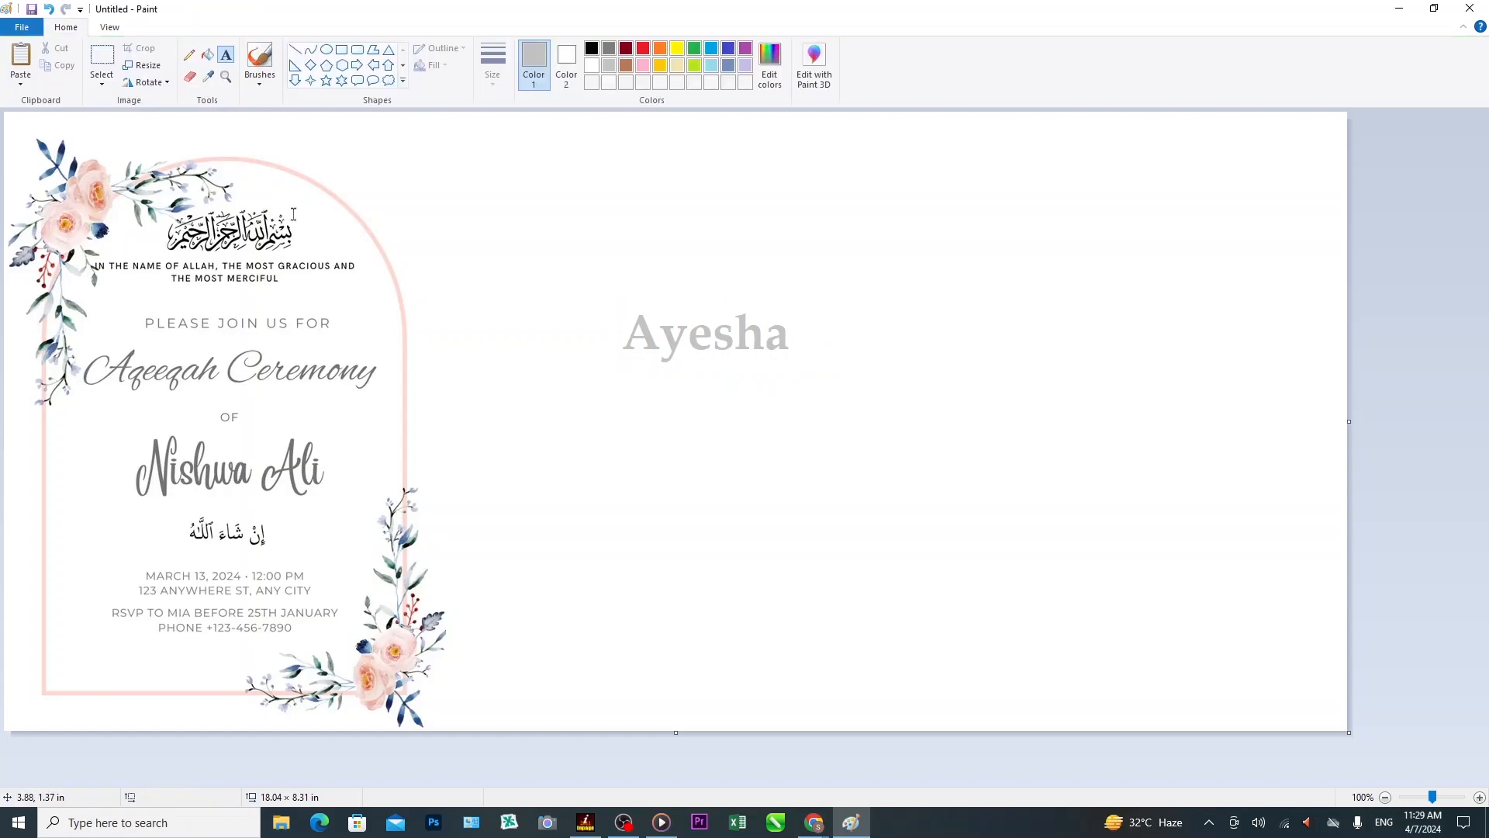
# Move the new name over the original name on the card and stretch it slightly to fit.
pyautogui.click(112, 67)
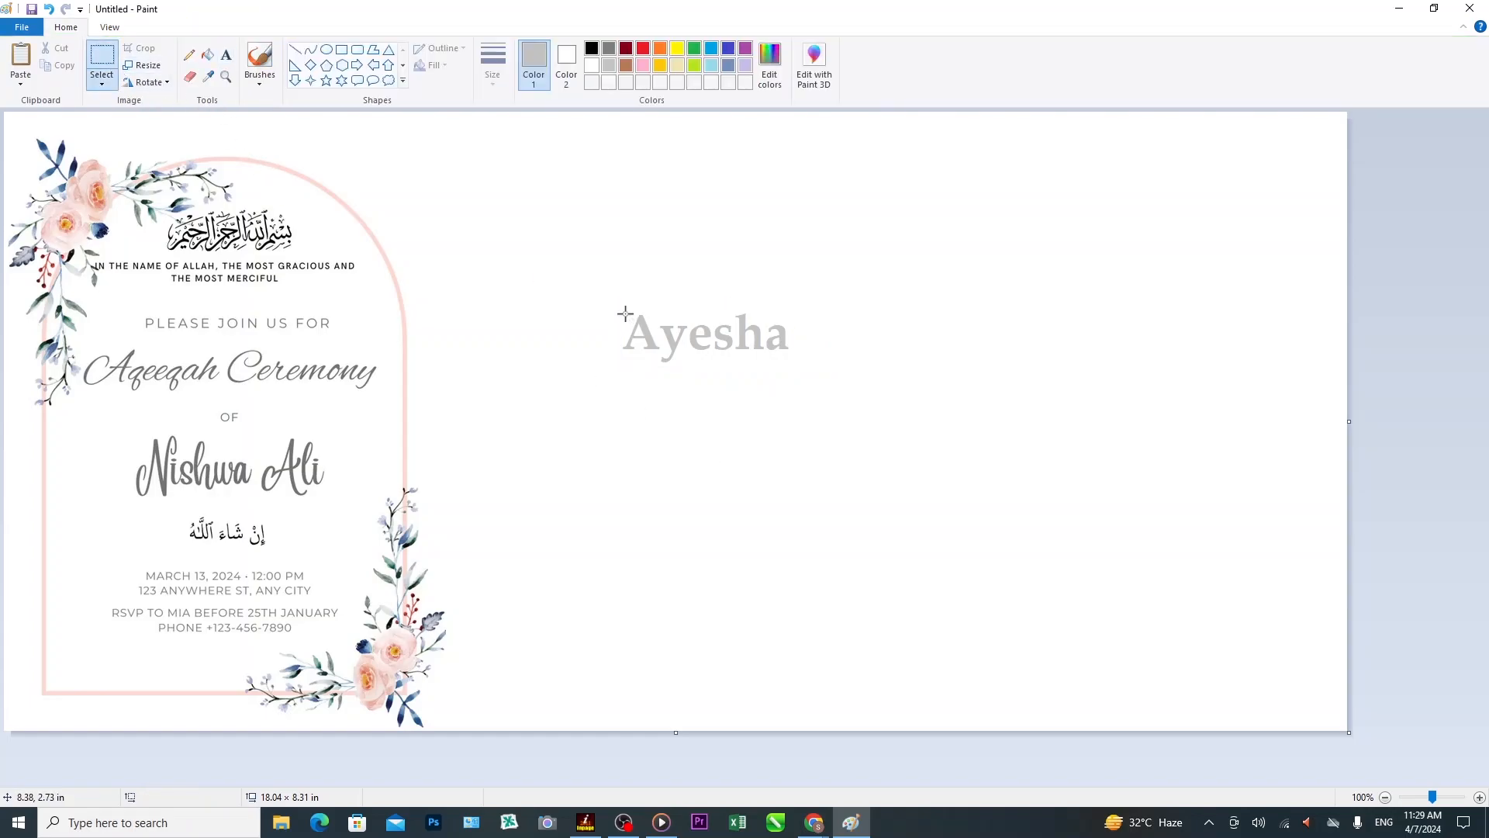
pyautogui.moveTo(618, 308); pyautogui.dragTo(796, 366)
pyautogui.moveTo(715, 336); pyautogui.dragTo(240, 471)
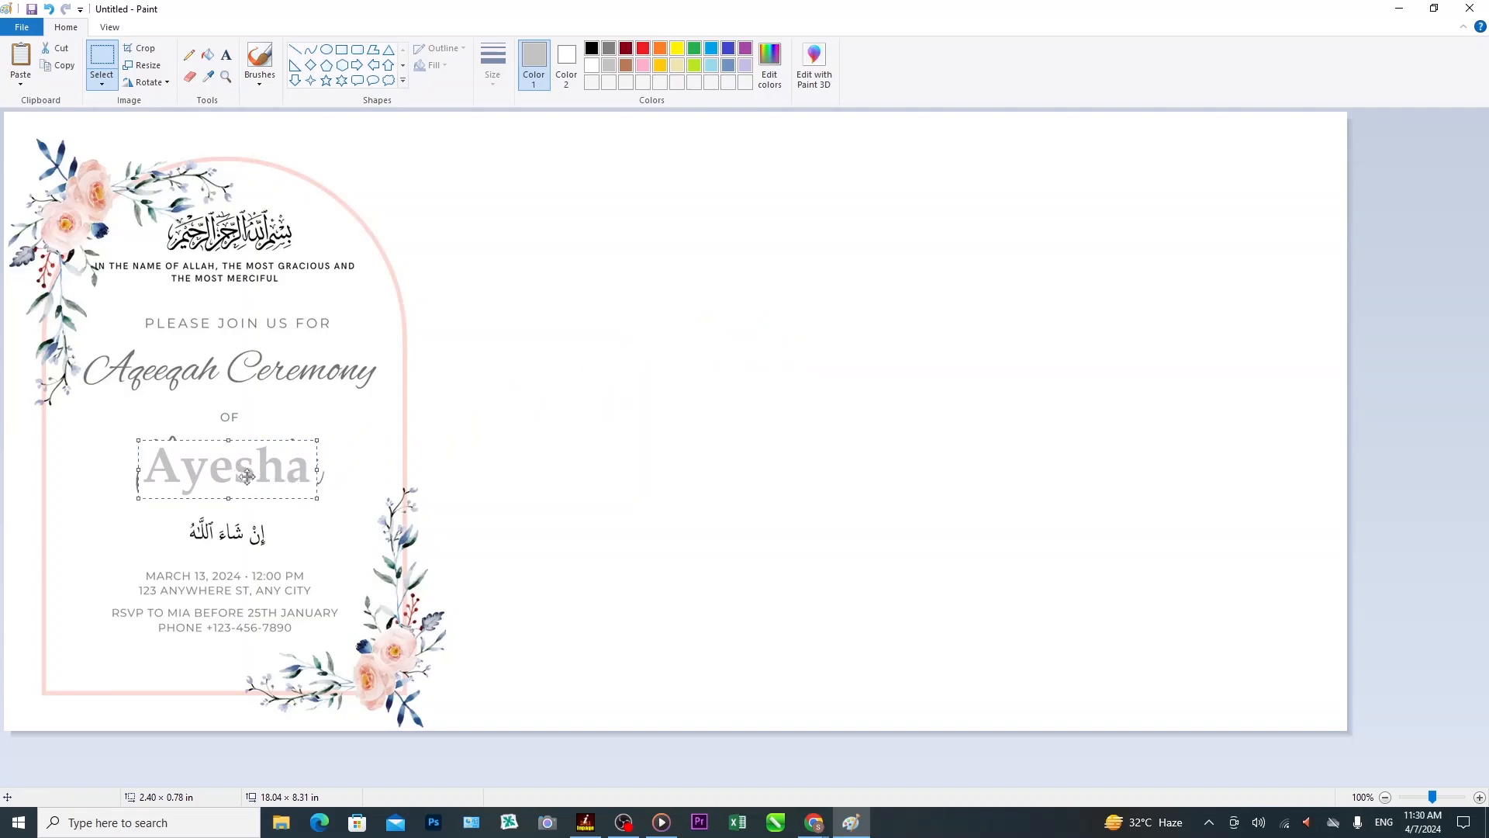
pyautogui.press('Escape')
pyautogui.hotkey('ctrl', 'z')
pyautogui.moveTo(138, 469); pyautogui.dragTo(132, 470)
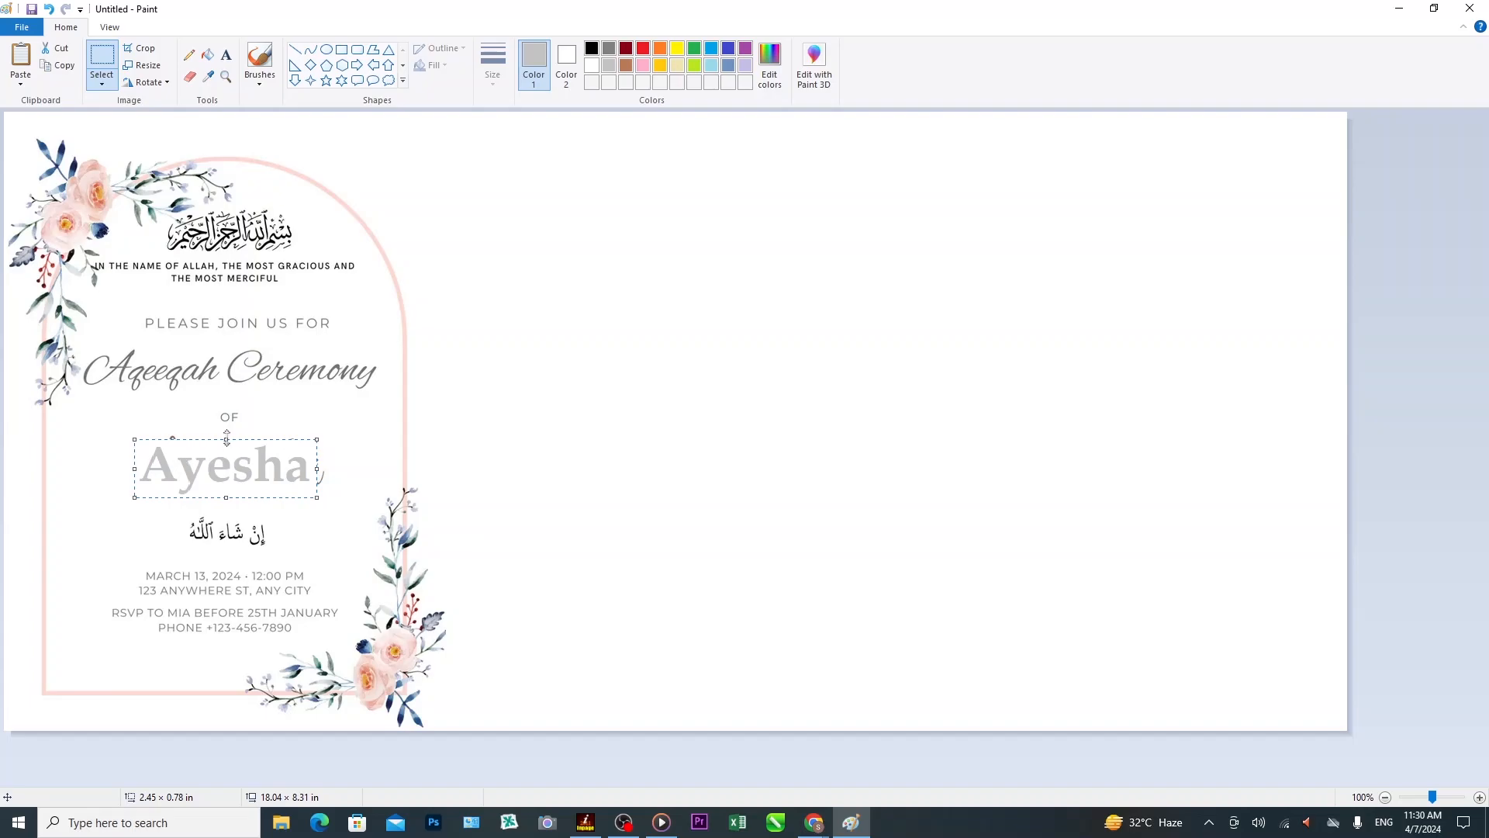
pyautogui.moveTo(226, 440); pyautogui.dragTo(226, 433)
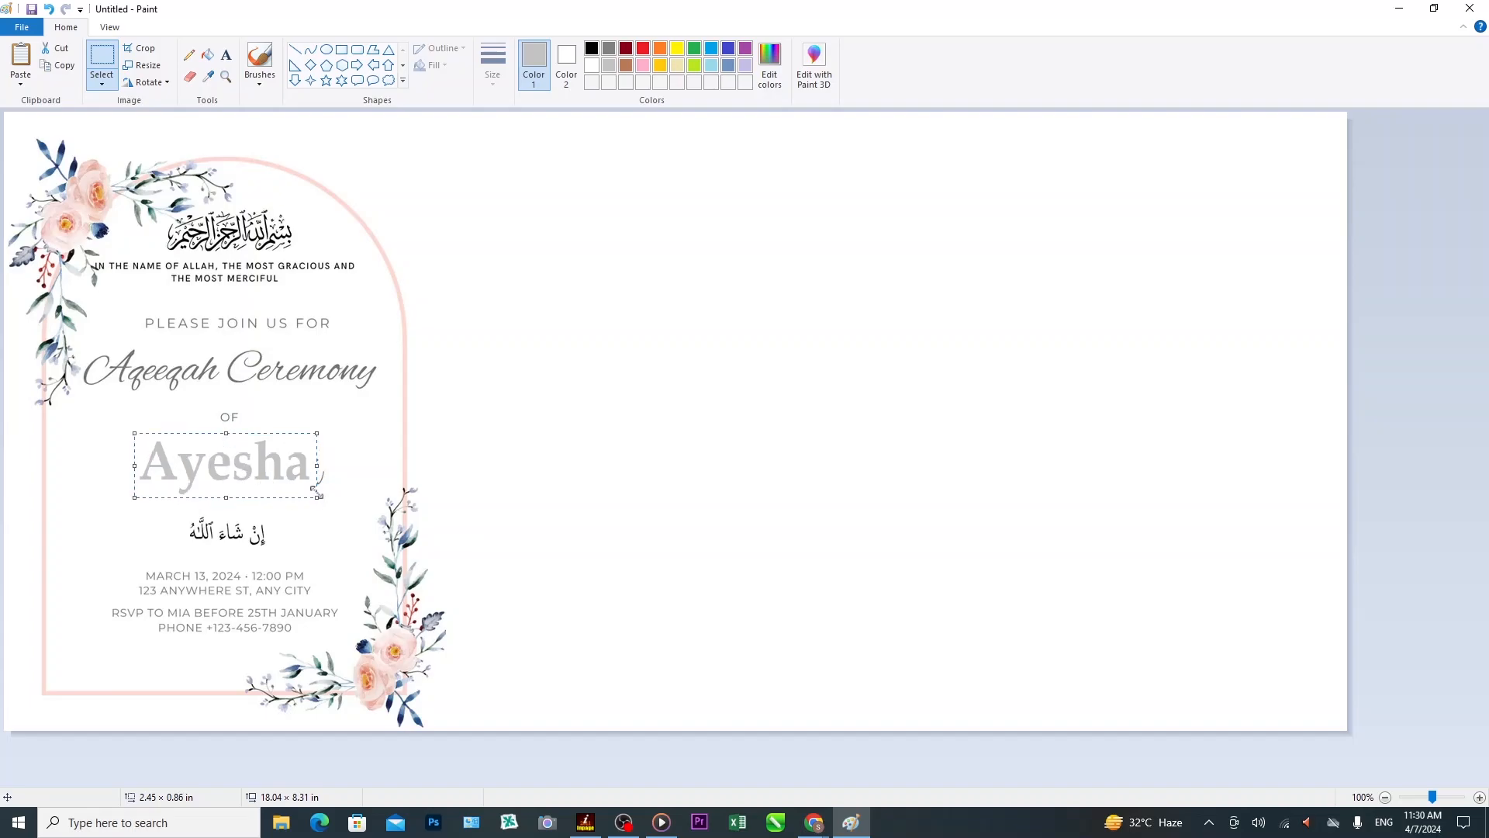
pyautogui.moveTo(321, 466); pyautogui.dragTo(327, 466)
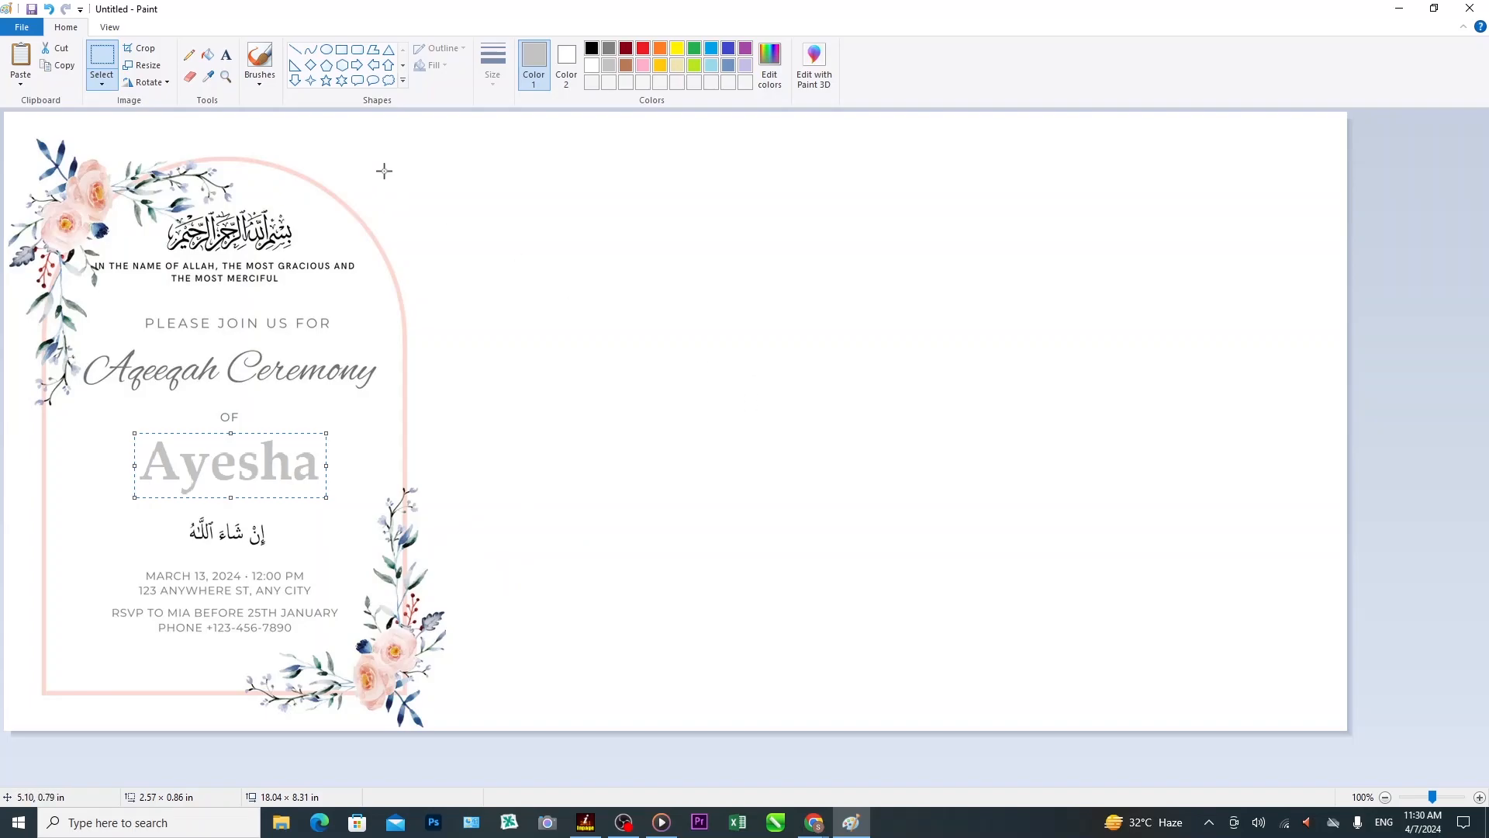
pyautogui.click(225, 56)
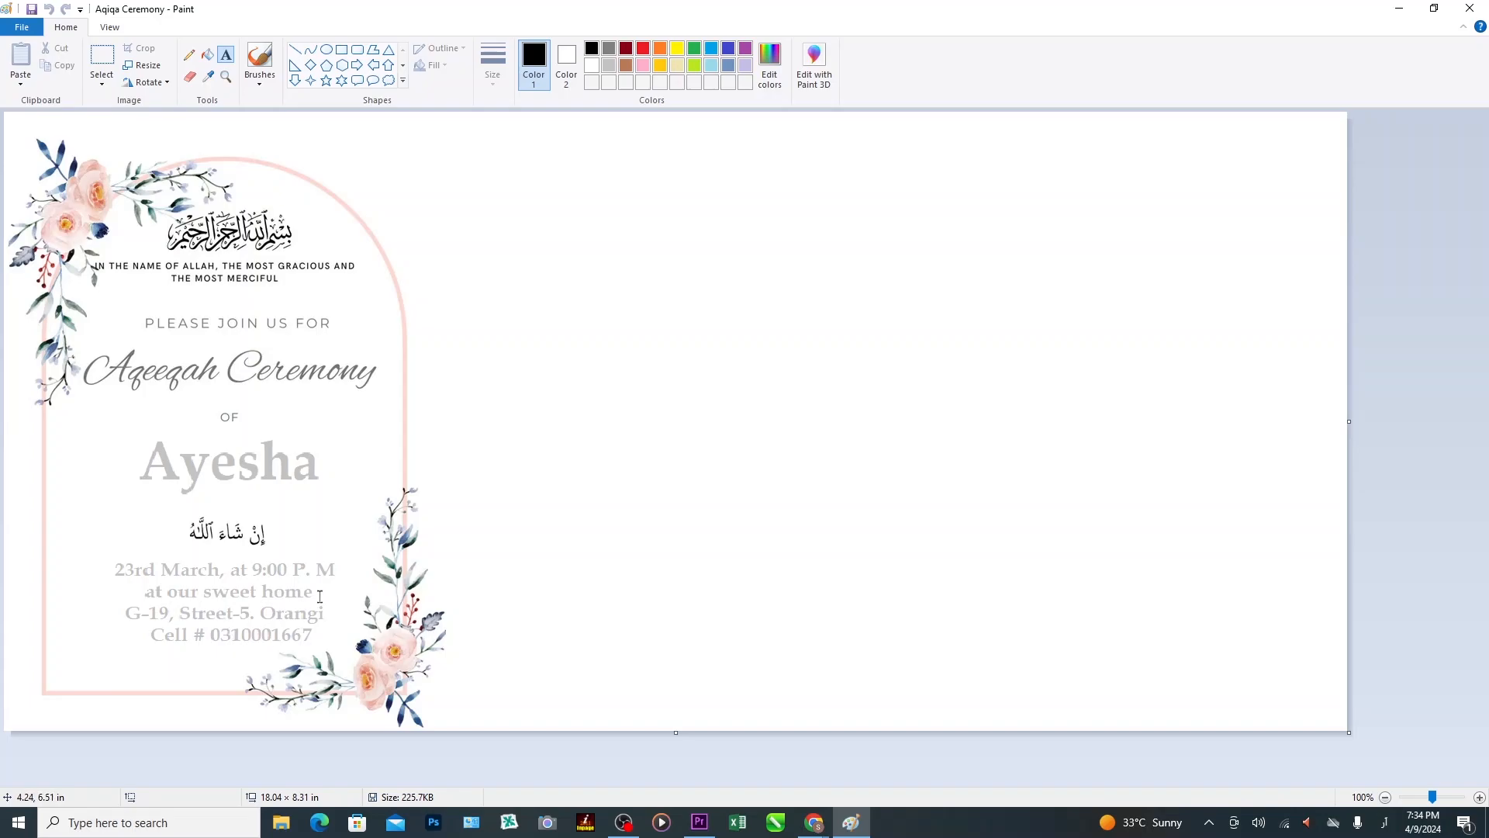
# Start a details text box with 'On Sunday, 23rd March,' and 'at our sweet home' lines.
pyautogui.click(719, 339)
pyautogui.click(369, 65)
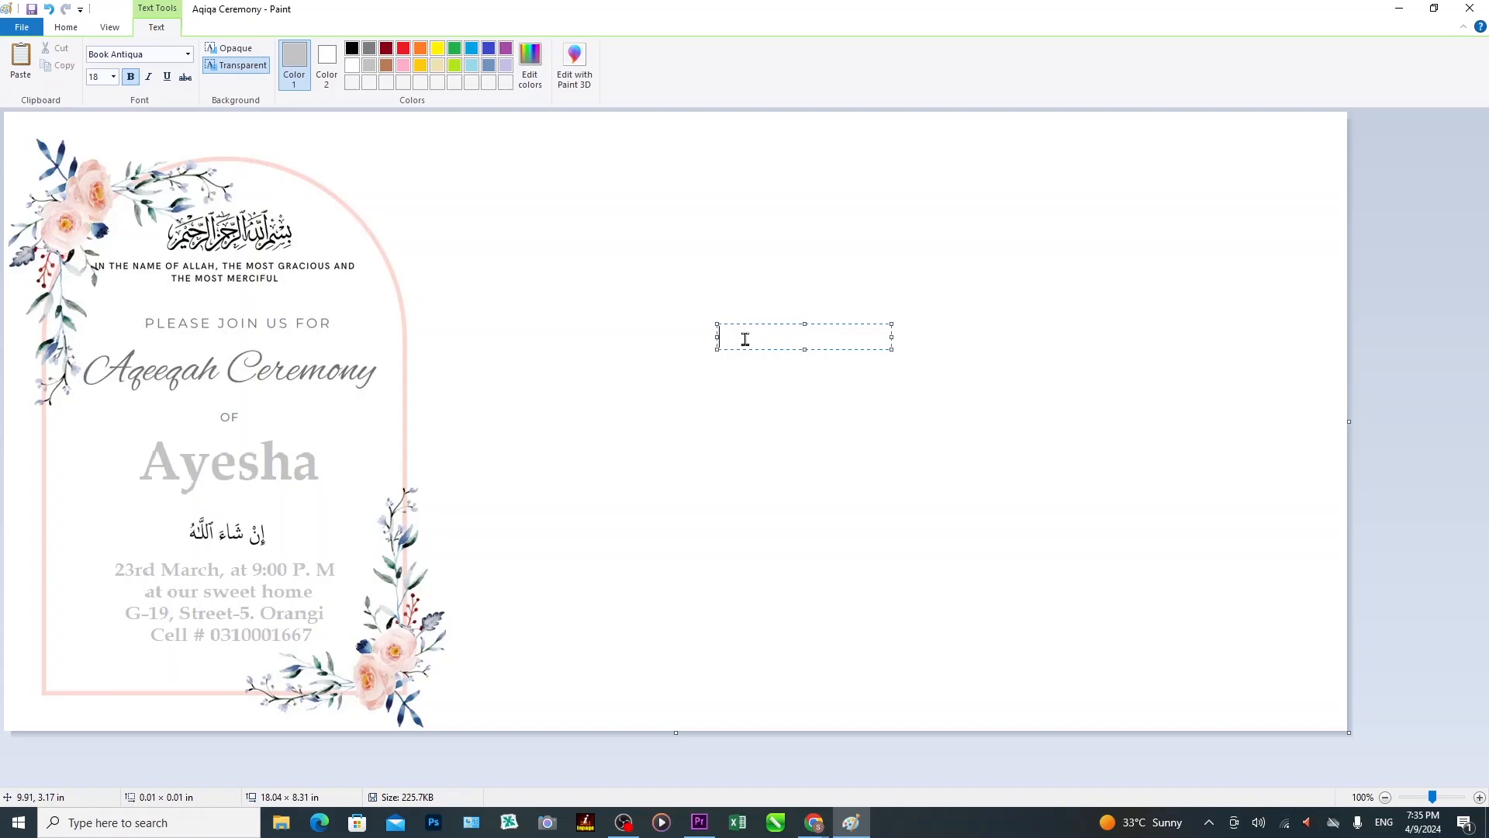
pyautogui.write('On Sunday, 23rd Marc')
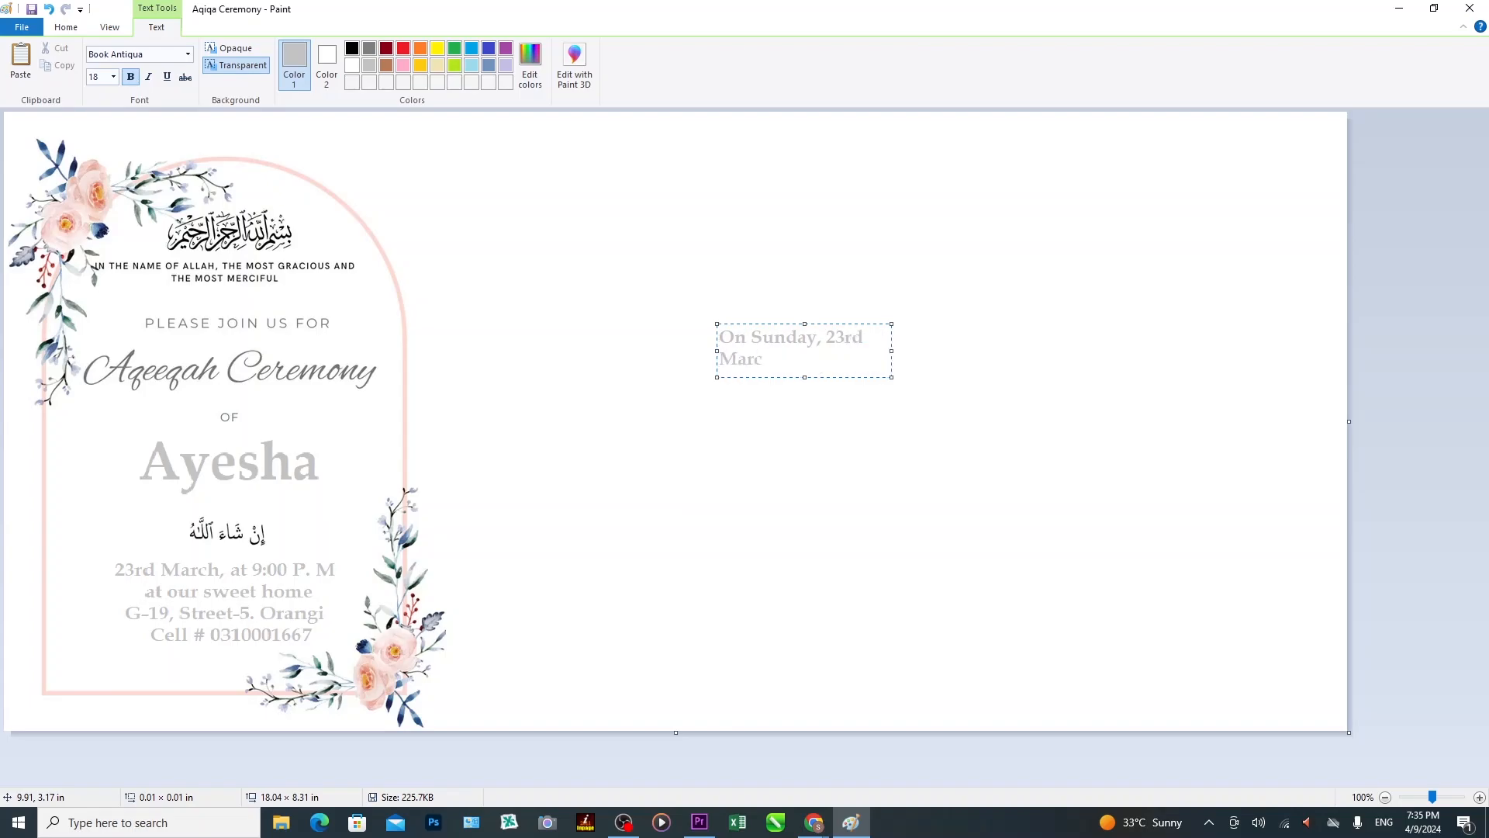
pyautogui.write('h,')
pyautogui.press('Return')
pyautogui.write('Our')
pyautogui.press('BackSpace')
pyautogui.press('BackSpace')
pyautogui.press('BackSpace')
pyautogui.write('at our sweet home')
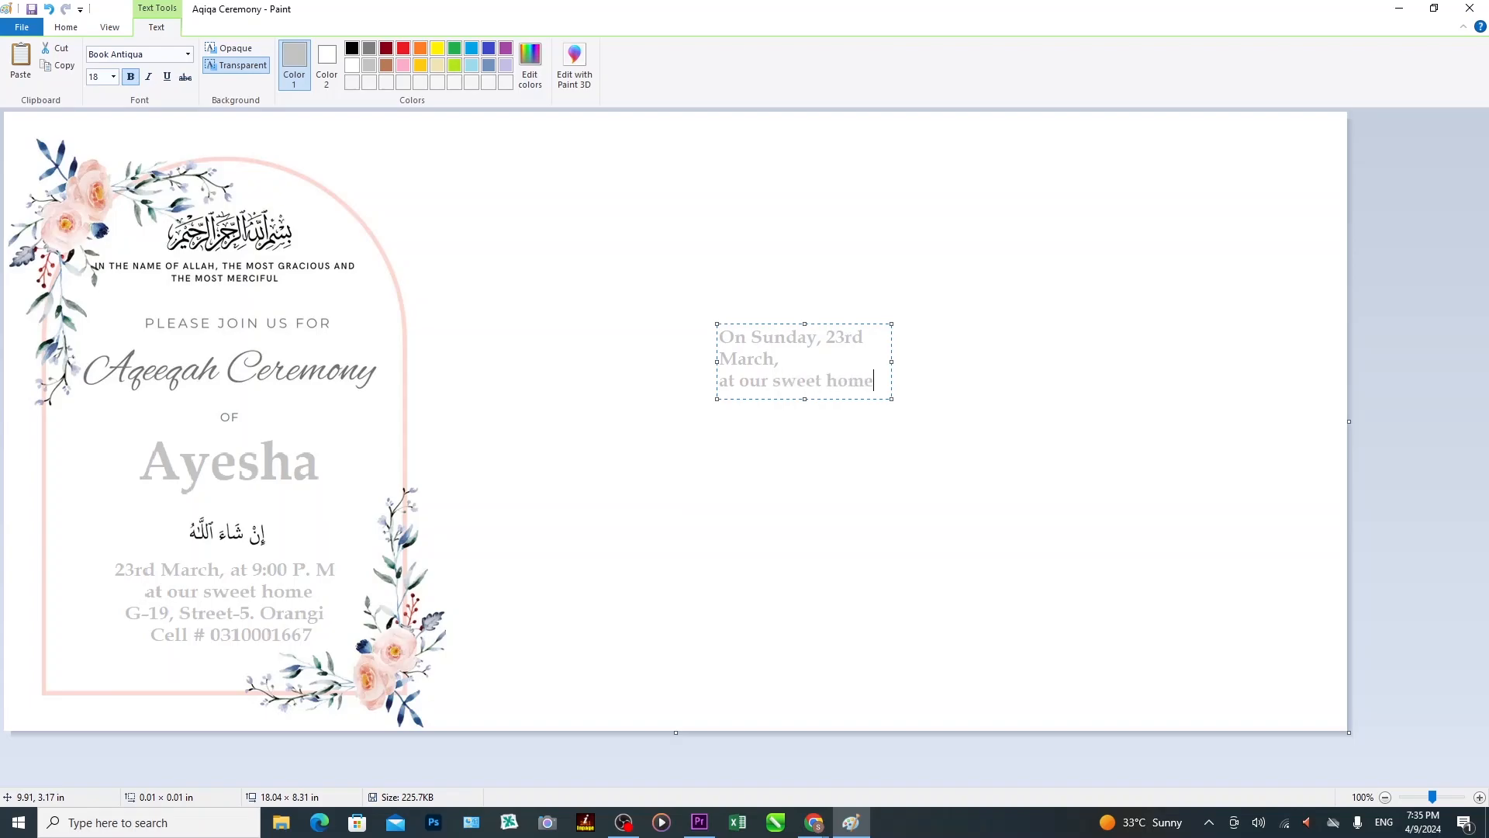
pyautogui.press('Return')
# Add the Address line with the street address, correcting the typos.
pyautogui.write('ad')
pyautogui.press('BackSpace')
pyautogui.press('BackSpace')
pyautogui.write('Address')
pyautogui.write(': G')
pyautogui.press('BackSpace')
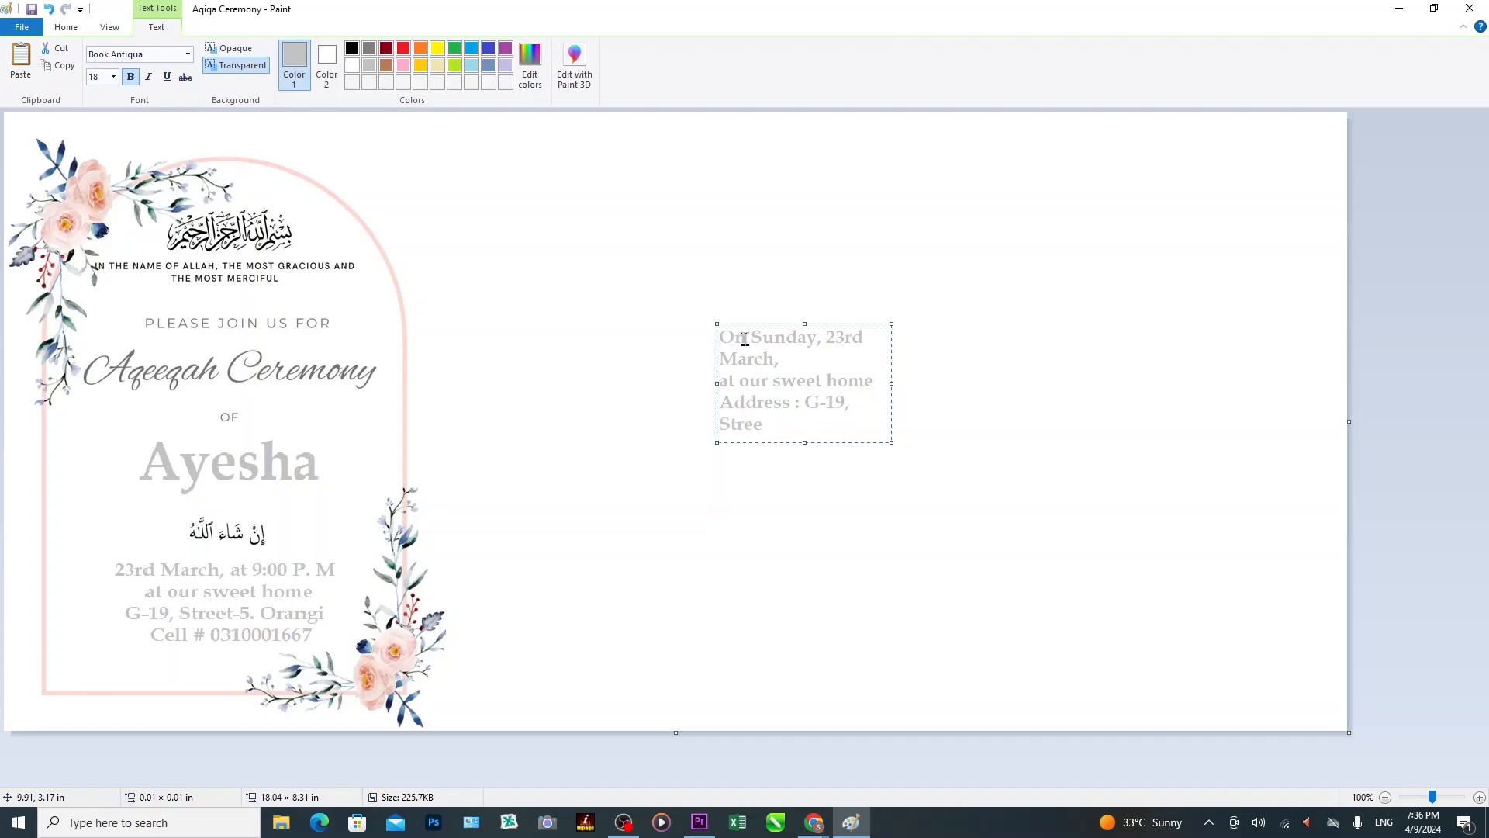
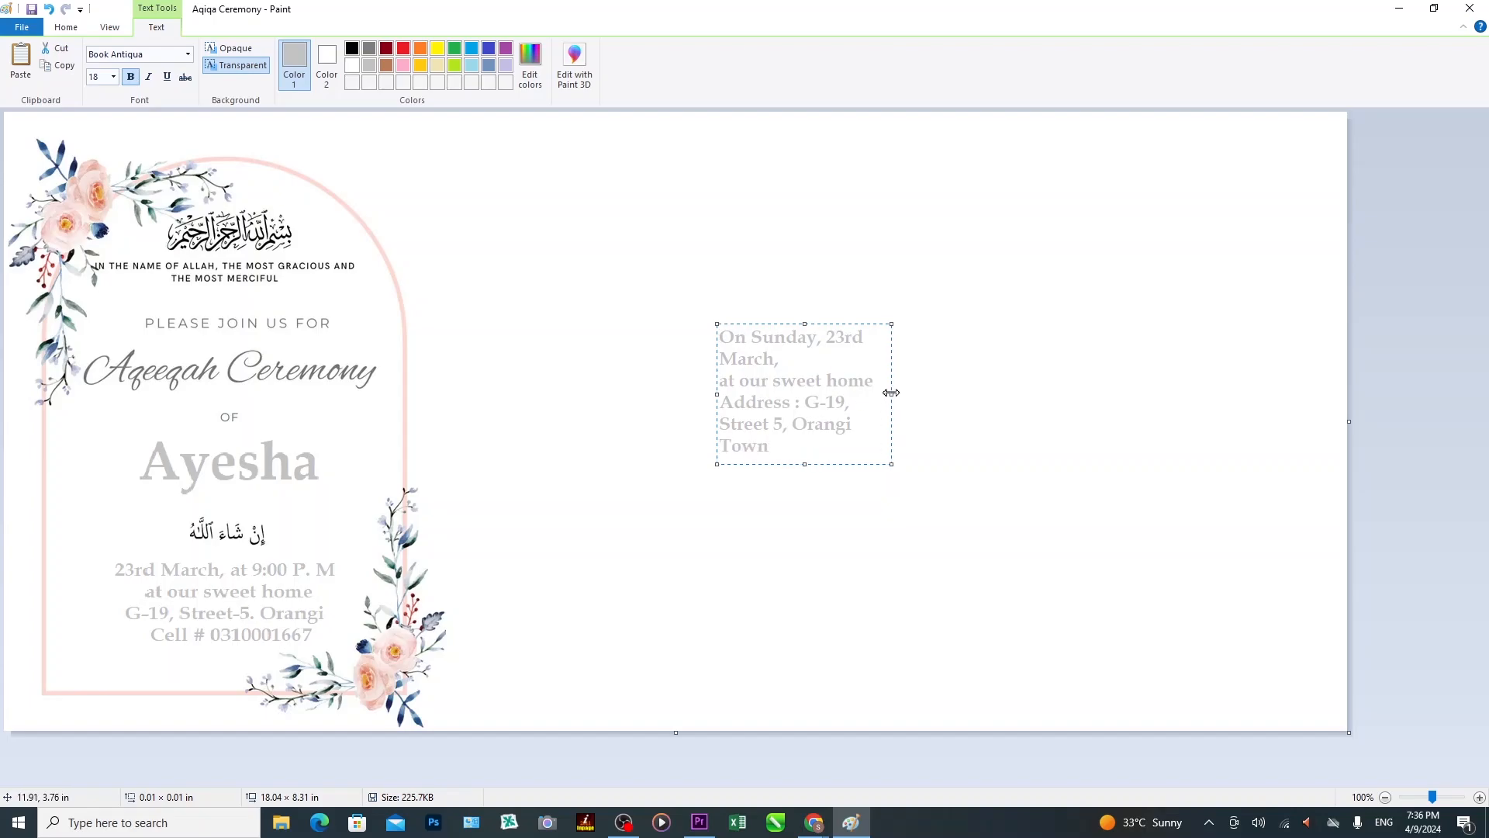
# Widen the box, capitalise 'At', and add a 'Cell #' line with the phone number.
pyautogui.moveTo(891, 393); pyautogui.dragTo(937, 394)
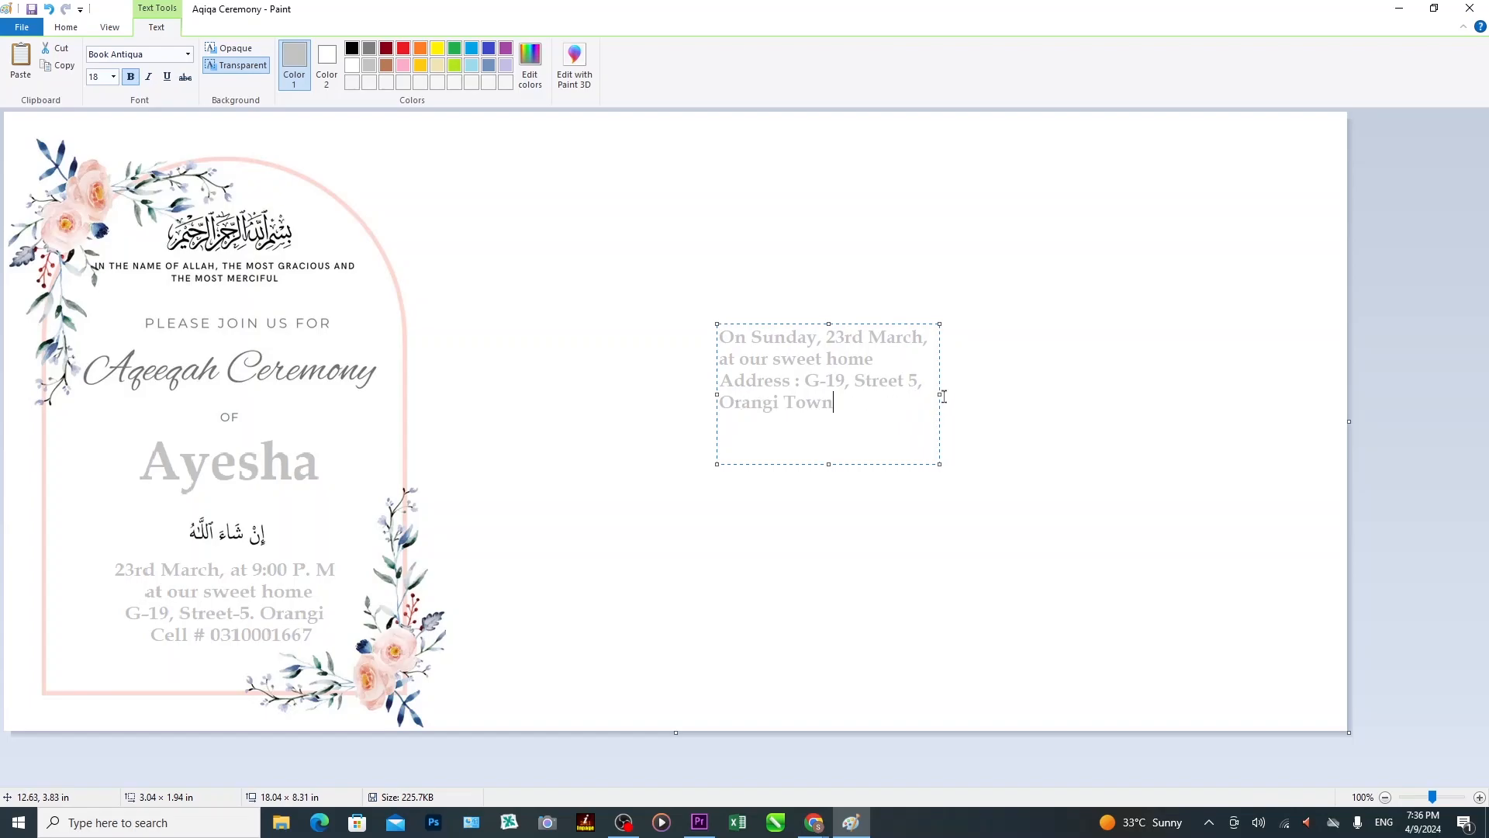
pyautogui.moveTo(941, 393); pyautogui.dragTo(1052, 397)
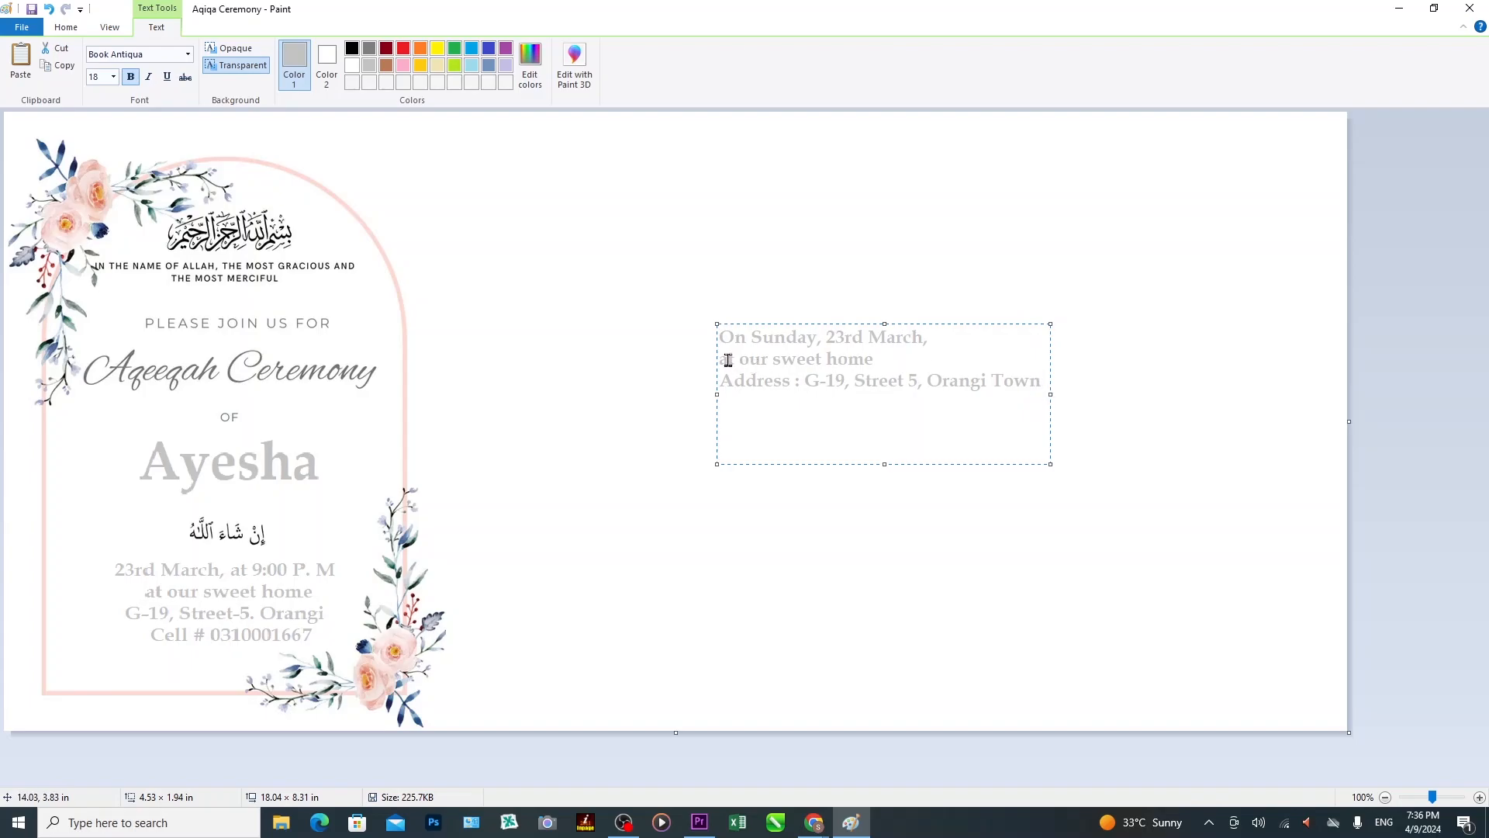
pyautogui.moveTo(729, 361); pyautogui.dragTo(720, 361)
pyautogui.write('A')
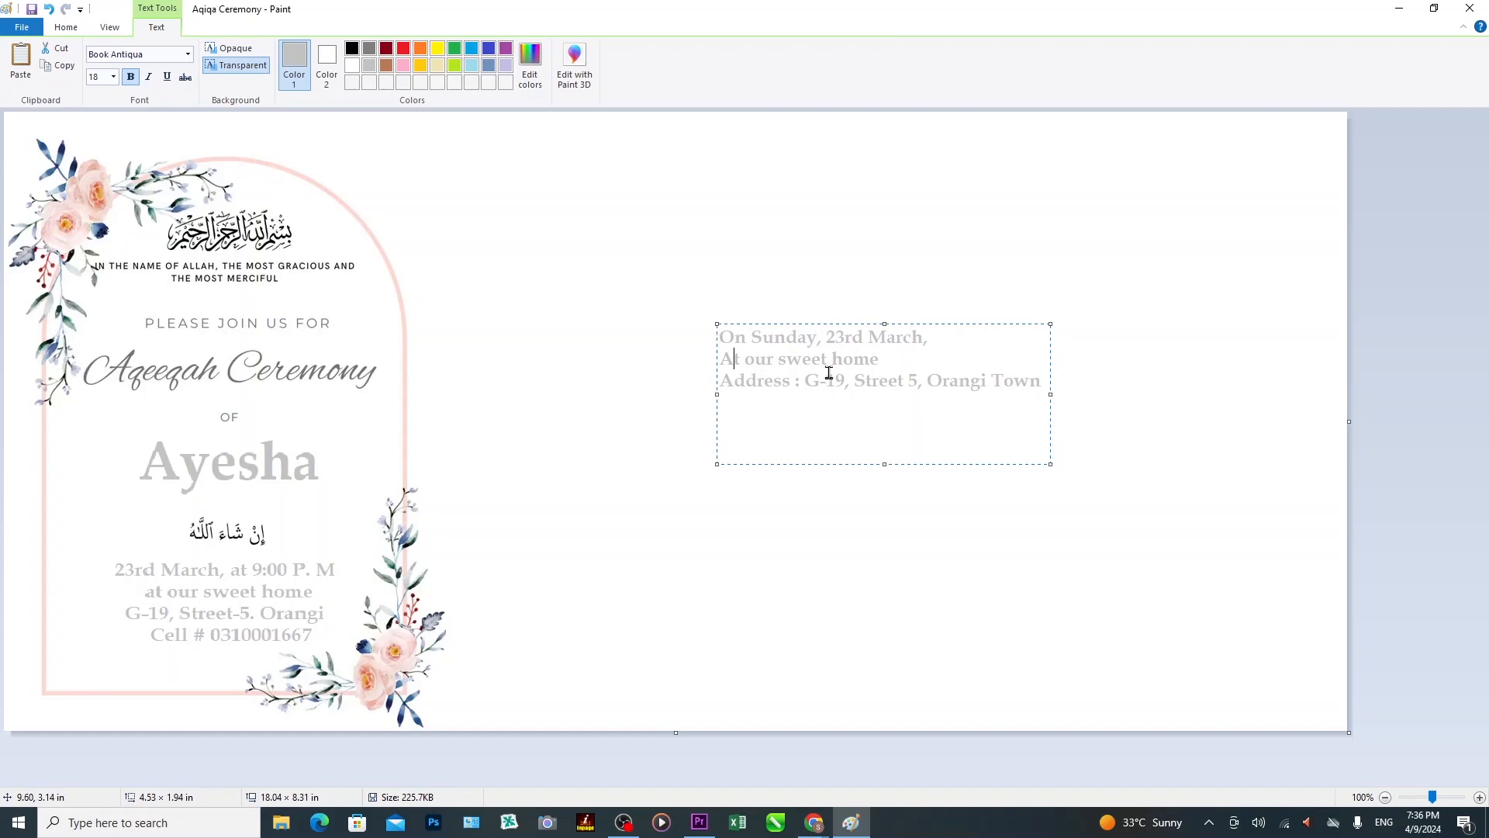
pyautogui.click(879, 419)
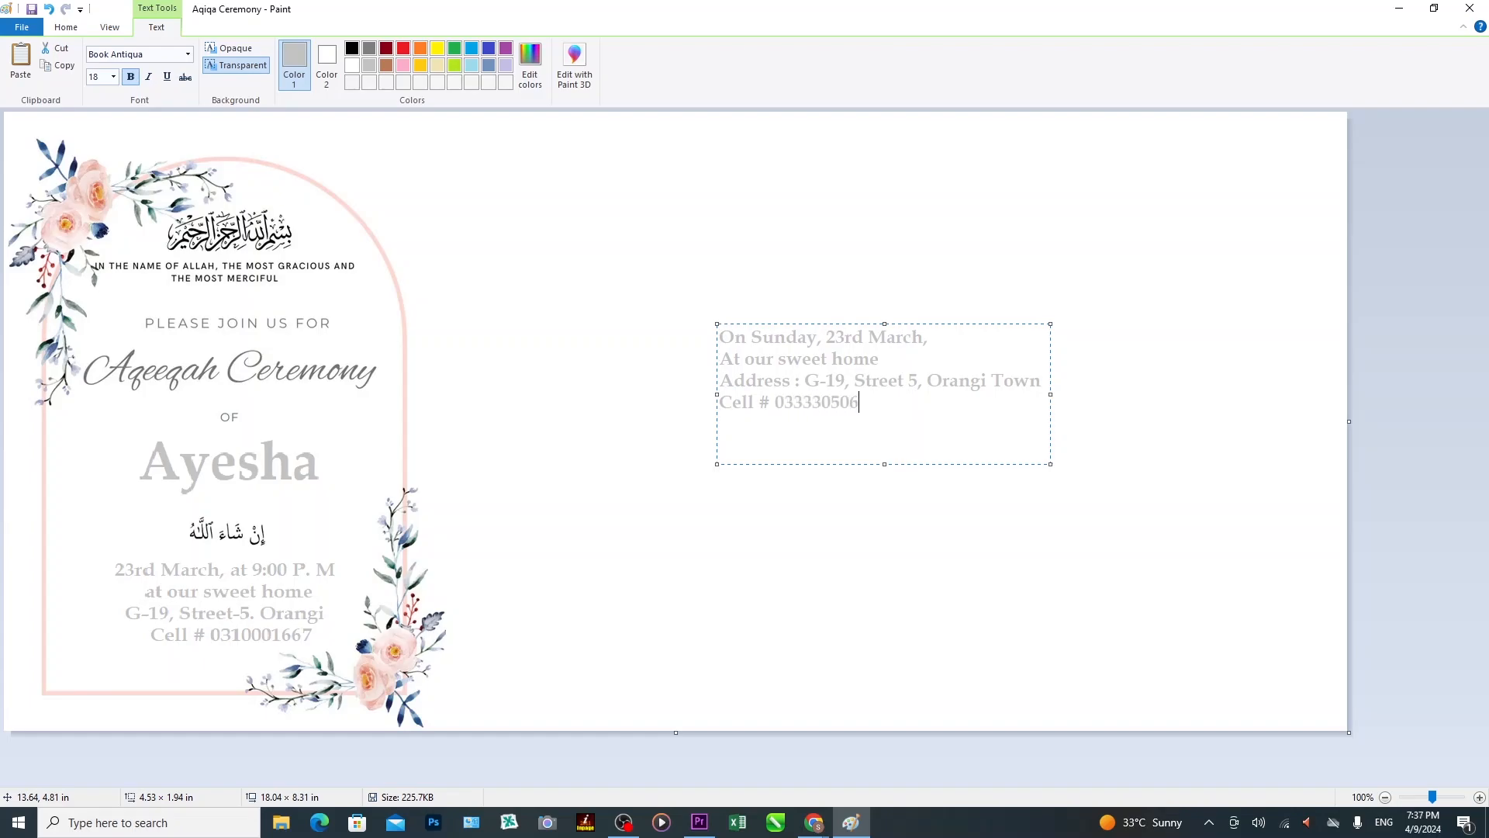
# Commit the four-line details, drag them onto the card's lower area, and trim the sides and top.
pyautogui.click(562, 246)
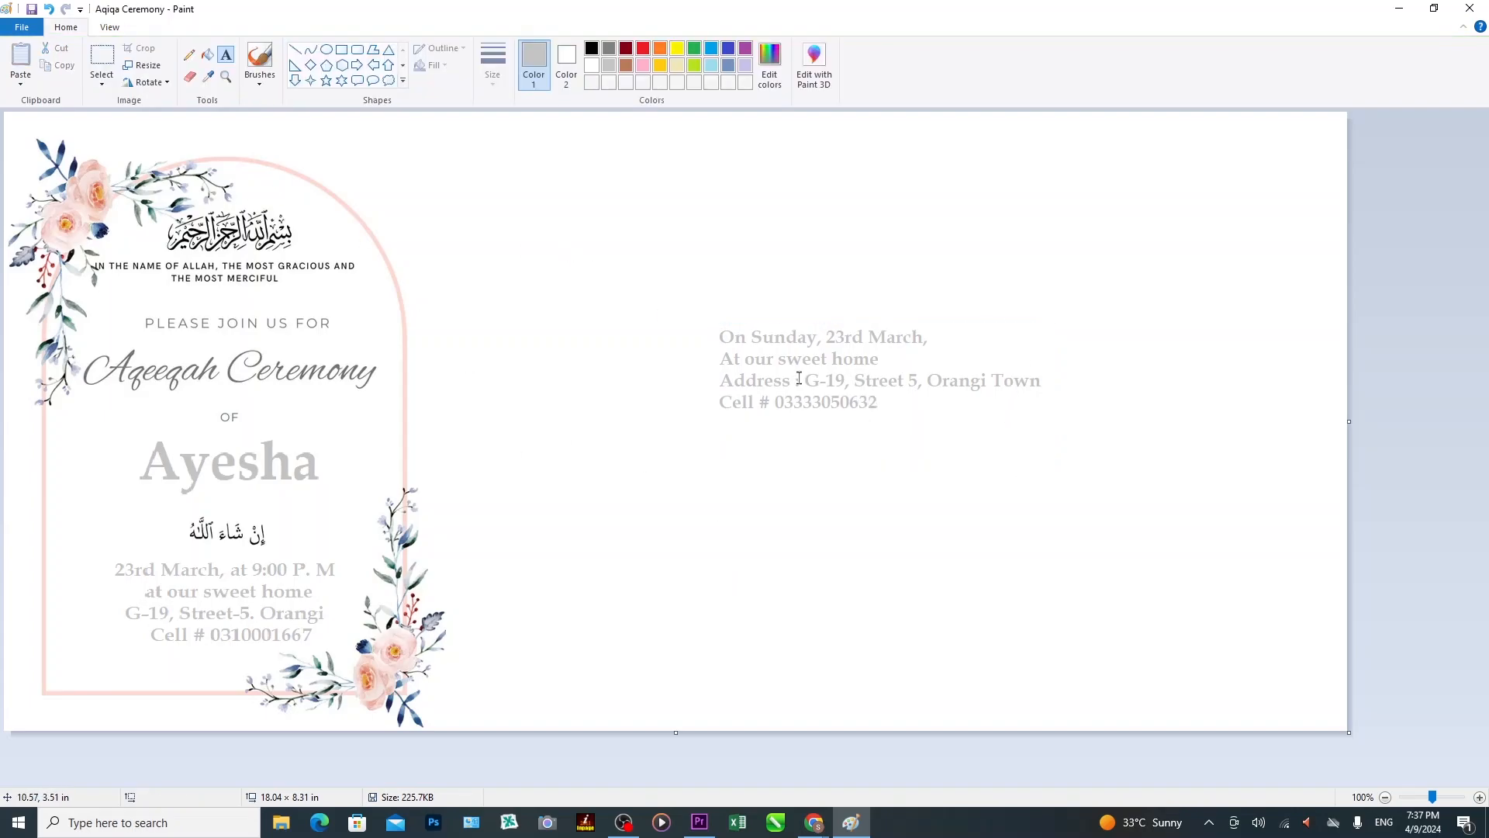
pyautogui.click(101, 62)
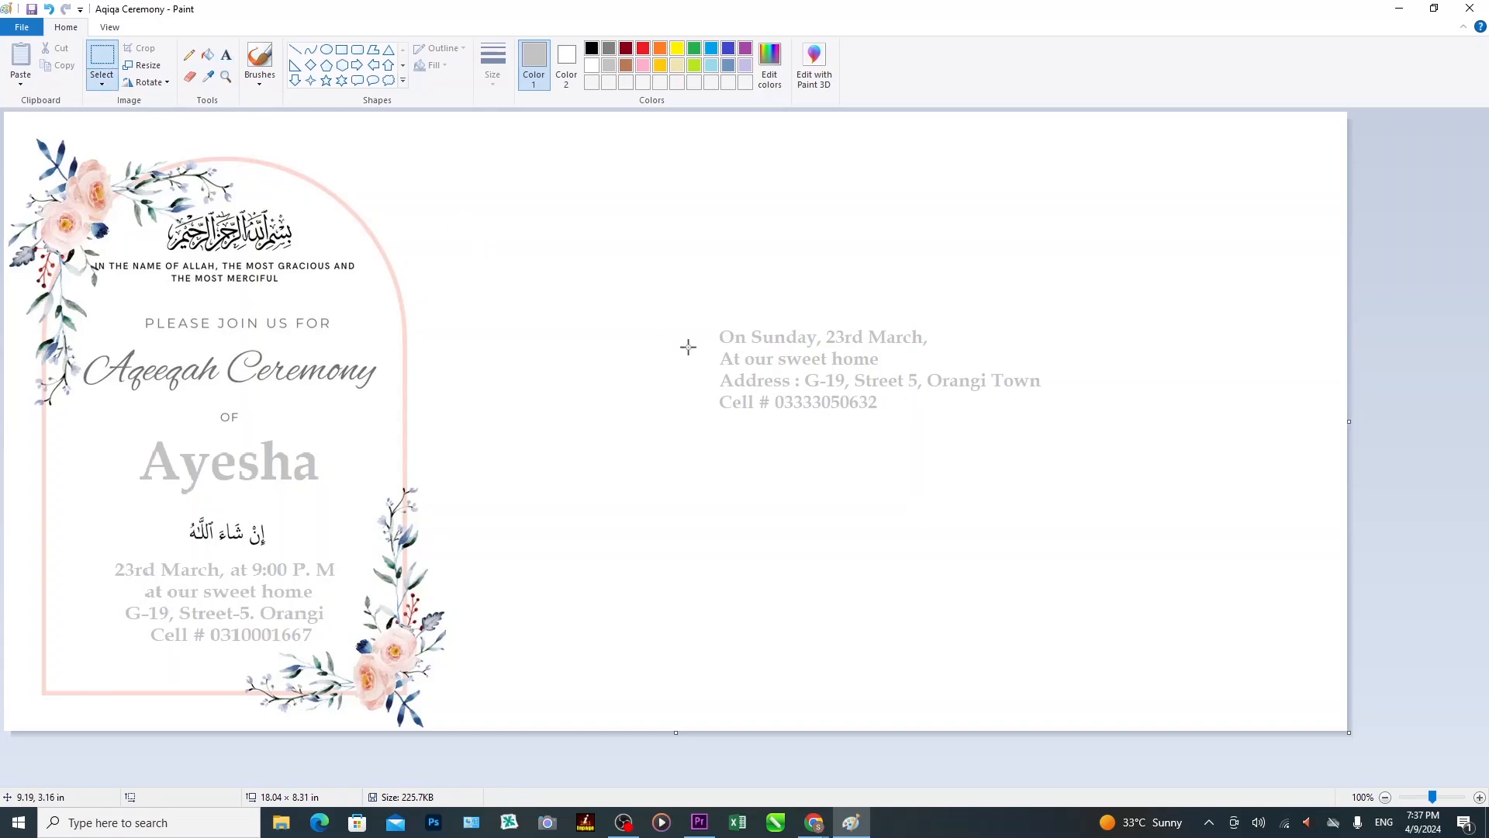
pyautogui.moveTo(712, 320); pyautogui.dragTo(1049, 417)
pyautogui.moveTo(854, 383); pyautogui.dragTo(192, 629)
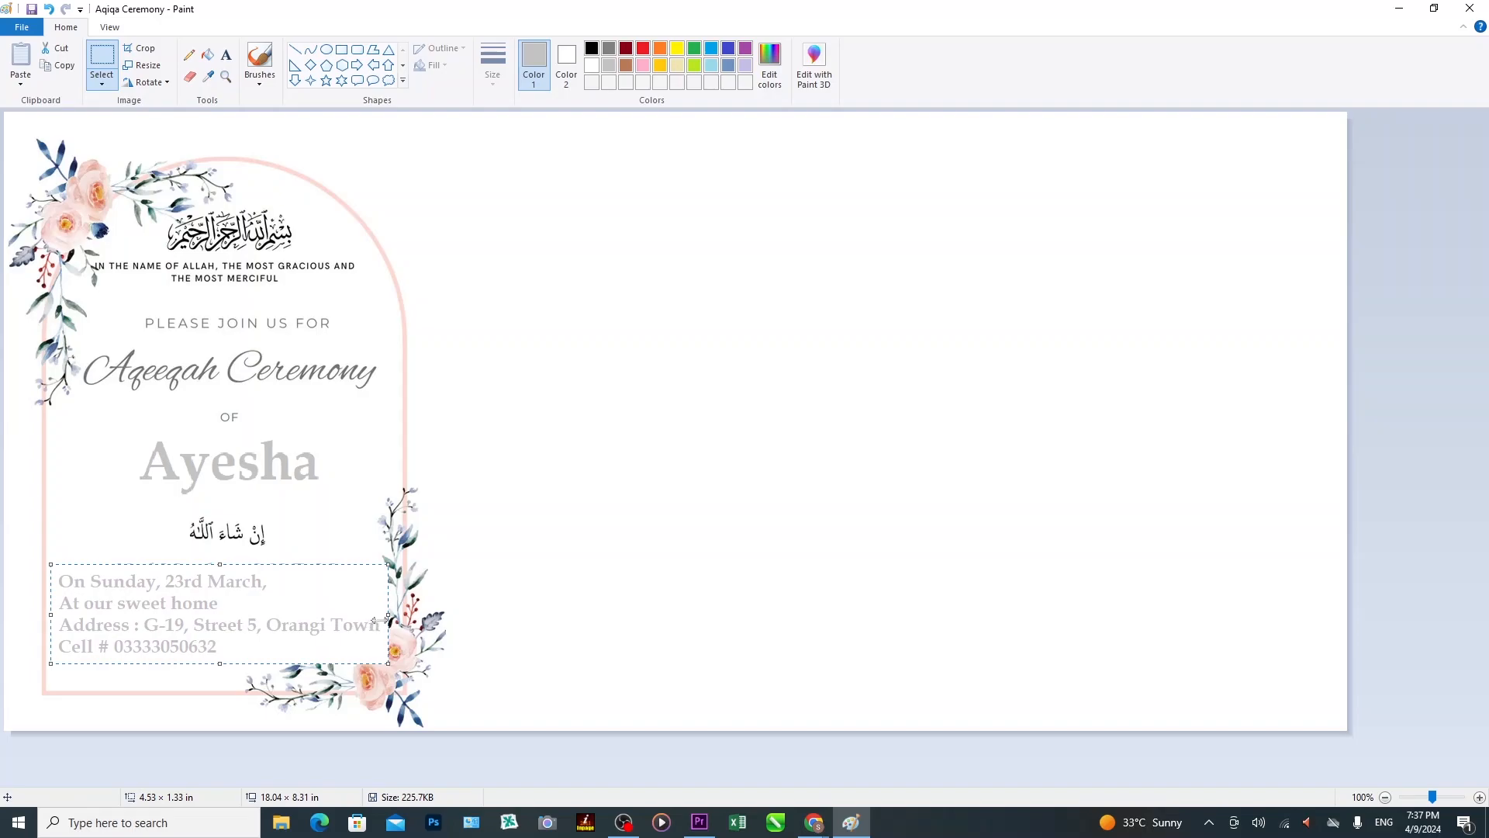
pyautogui.moveTo(387, 616); pyautogui.dragTo(347, 616)
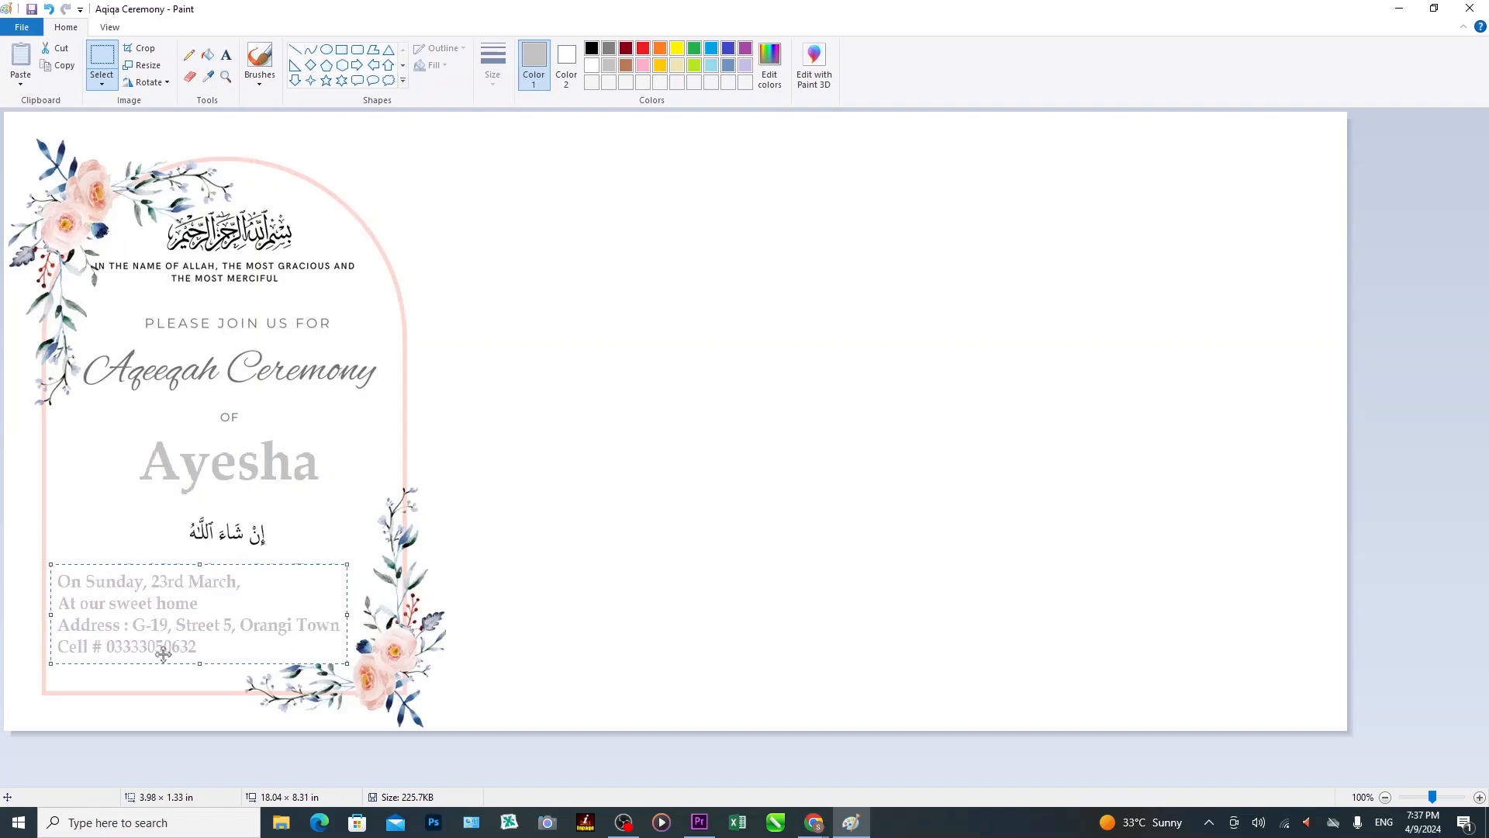
pyautogui.moveTo(51, 616); pyautogui.dragTo(91, 627)
pyautogui.moveTo(220, 565)
pyautogui.mouseDown()
pyautogui.moveTo(215, 609)
pyautogui.moveTo(216, 591)
pyautogui.mouseUp()
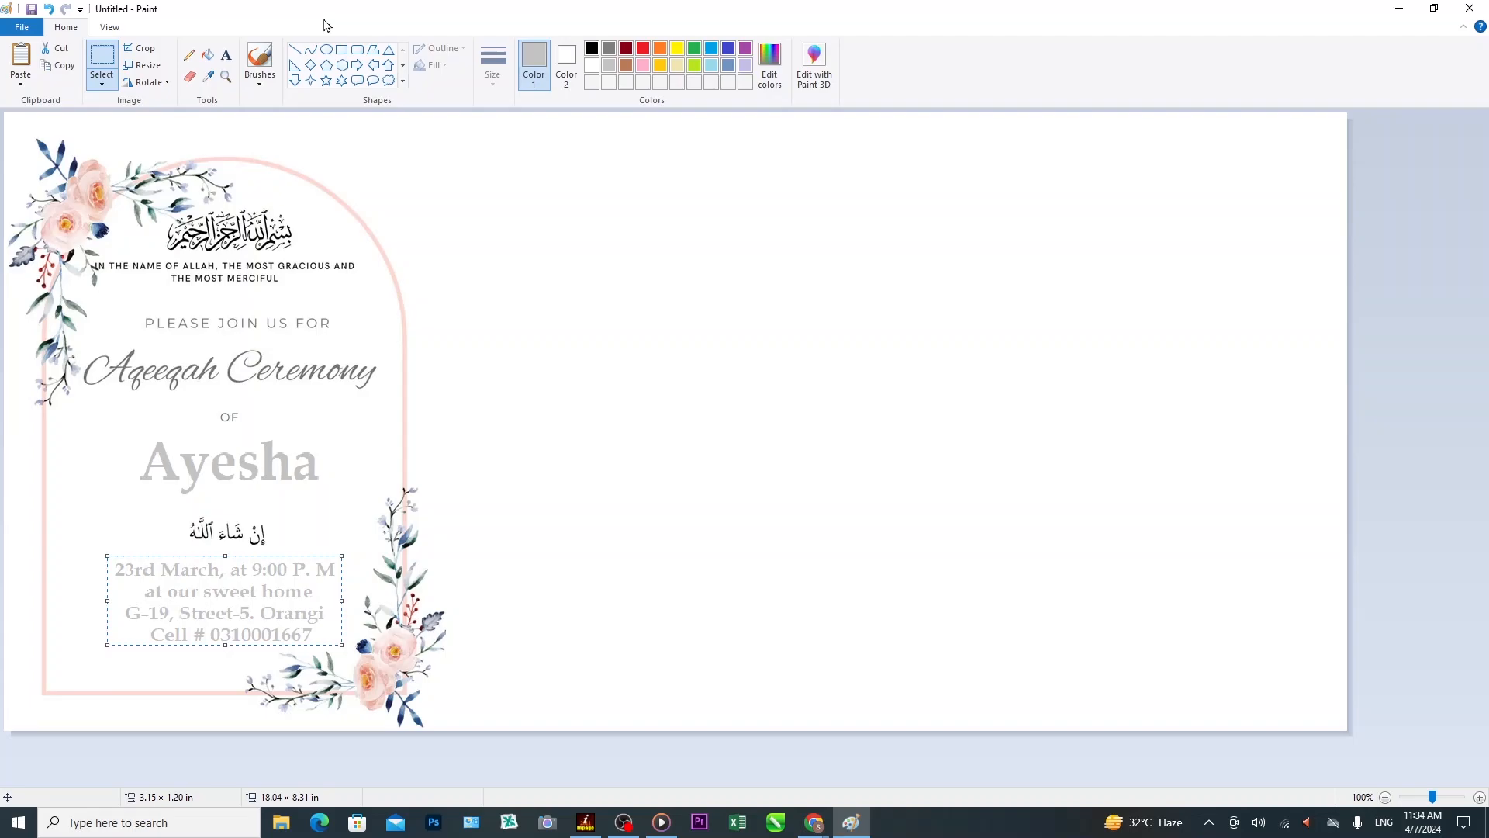
# Save the invitation as the PNG 'Aqiqa Ceremony', fixing the file-name typo.
pyautogui.click(22, 29)
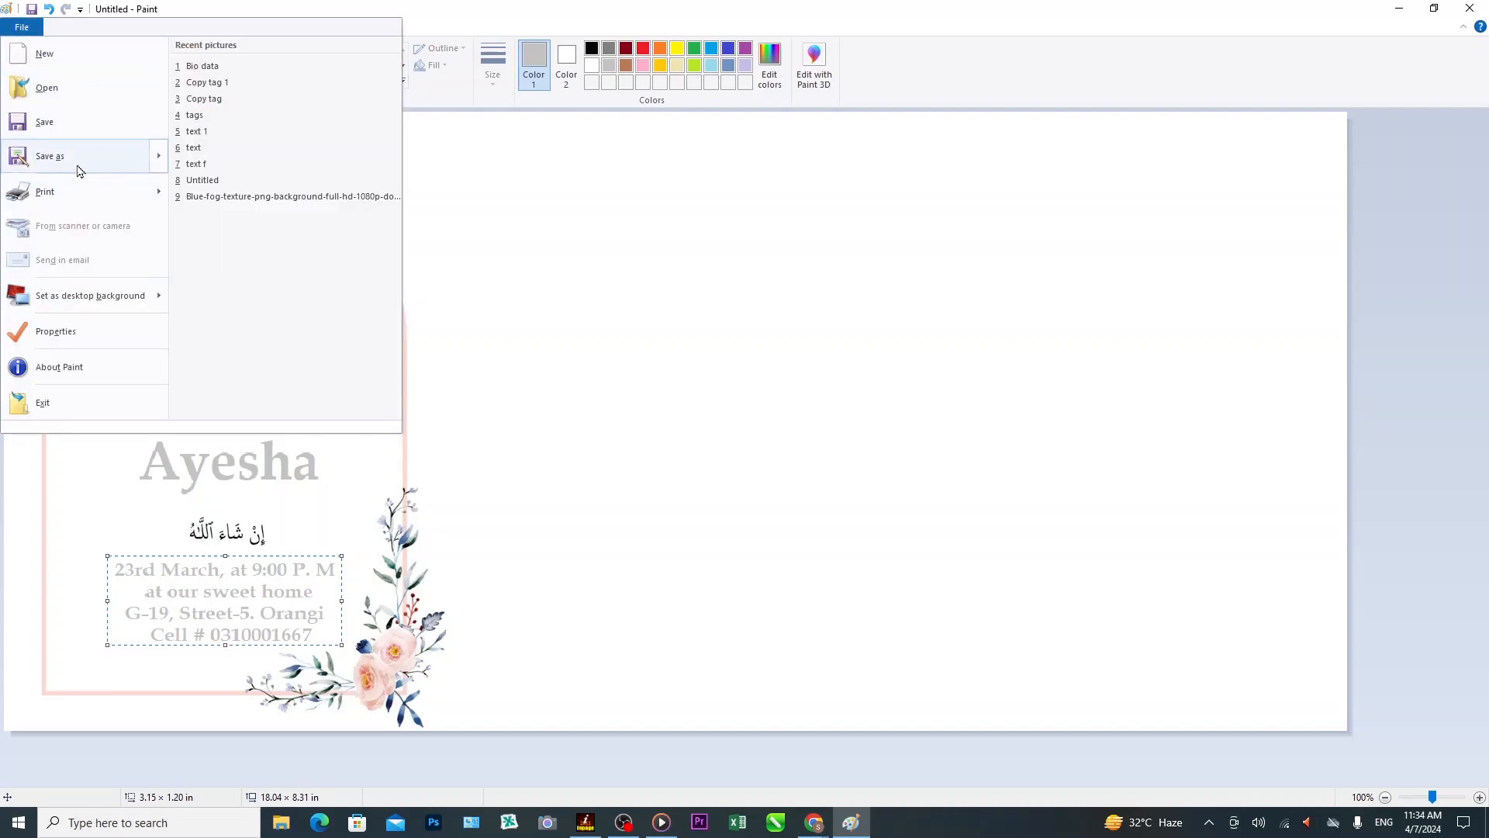
pyautogui.moveTo(80, 169)
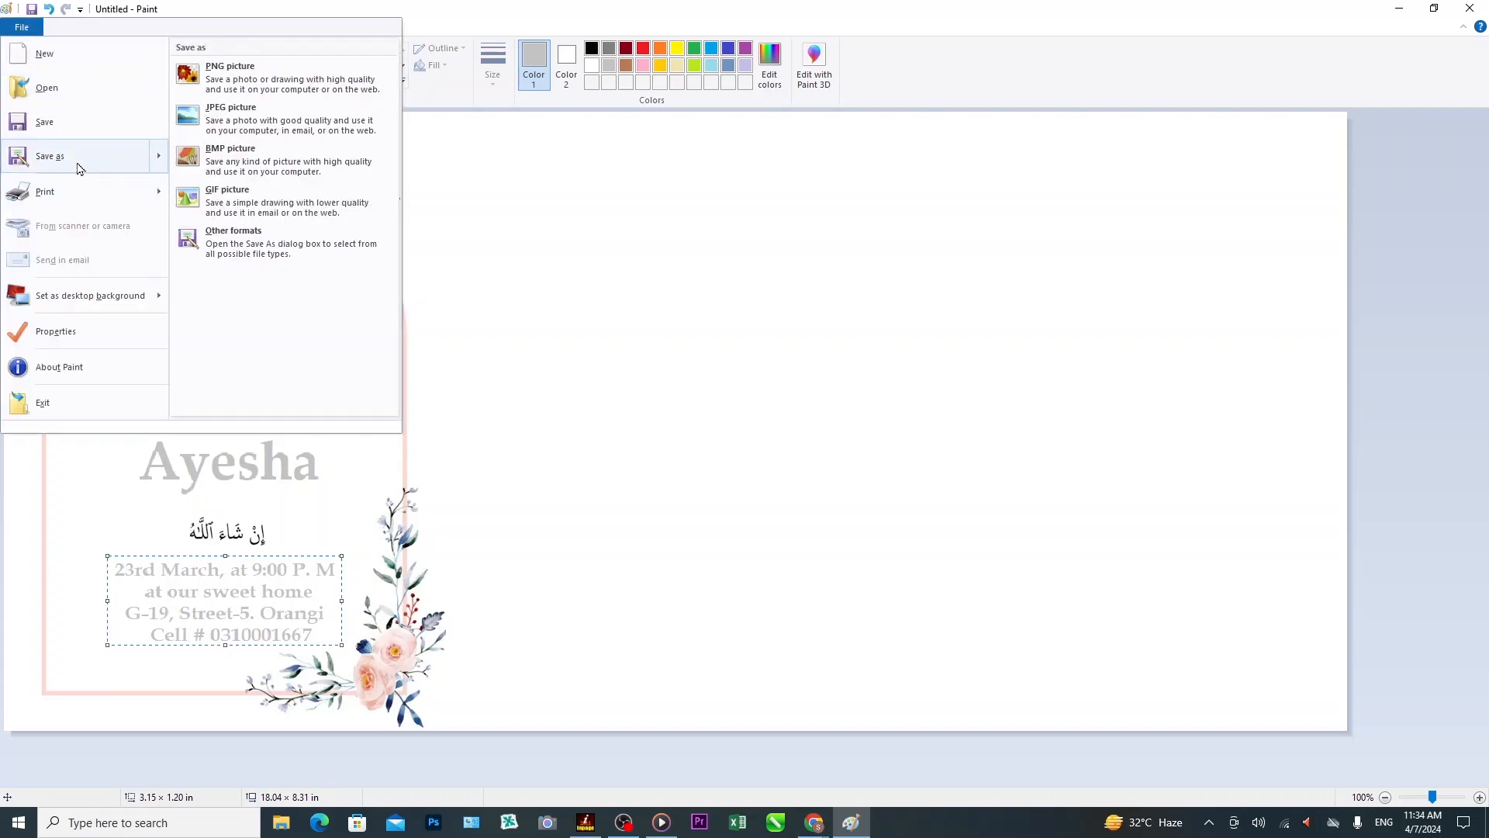
pyautogui.click(128, 134)
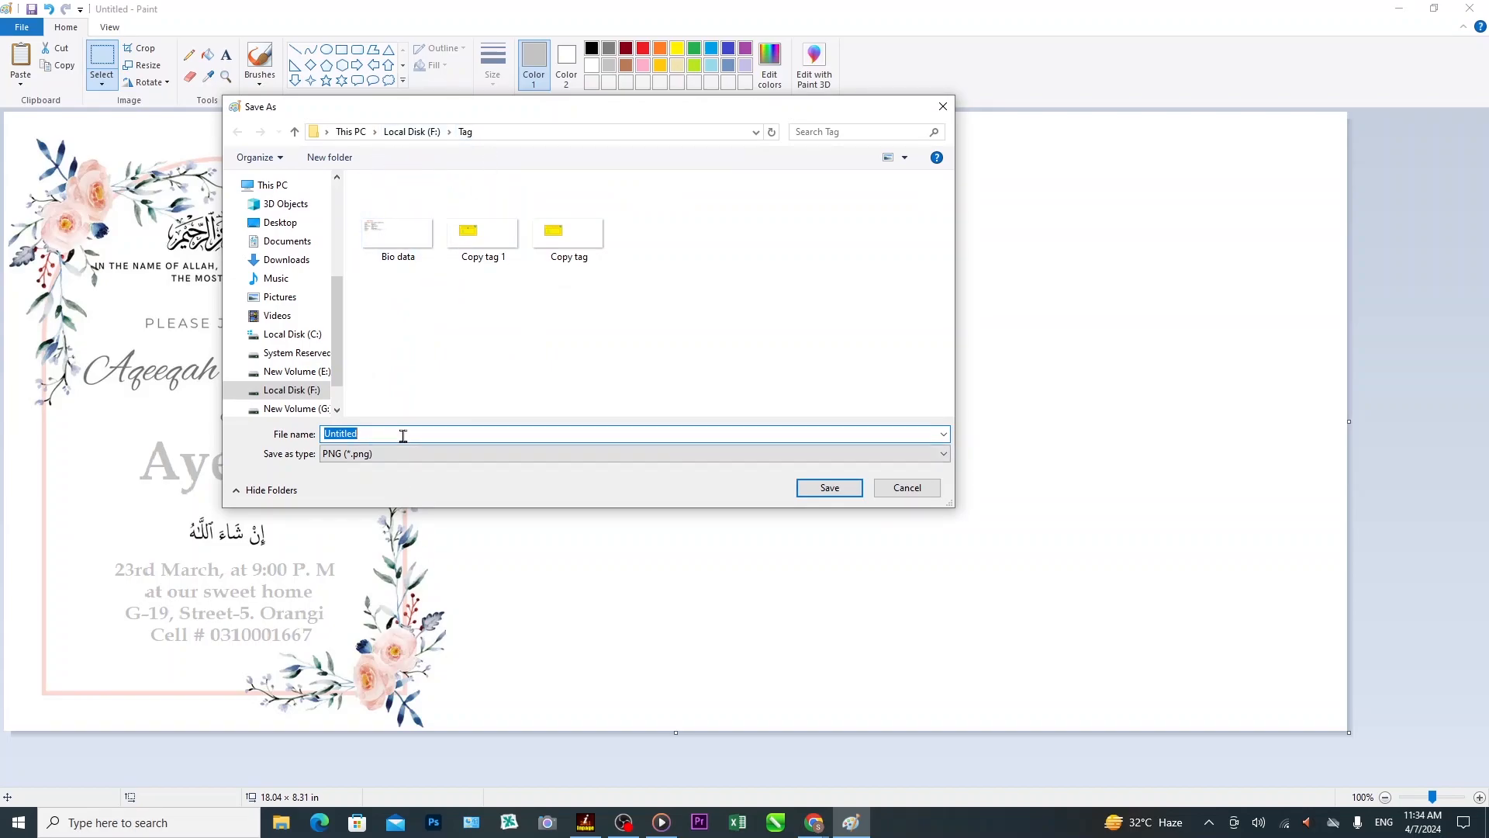
pyautogui.write('Aqiqa Ceremny')
pyautogui.press('BackSpace')
pyautogui.press('BackSpace')
pyautogui.write('ony')
pyautogui.press('Return')
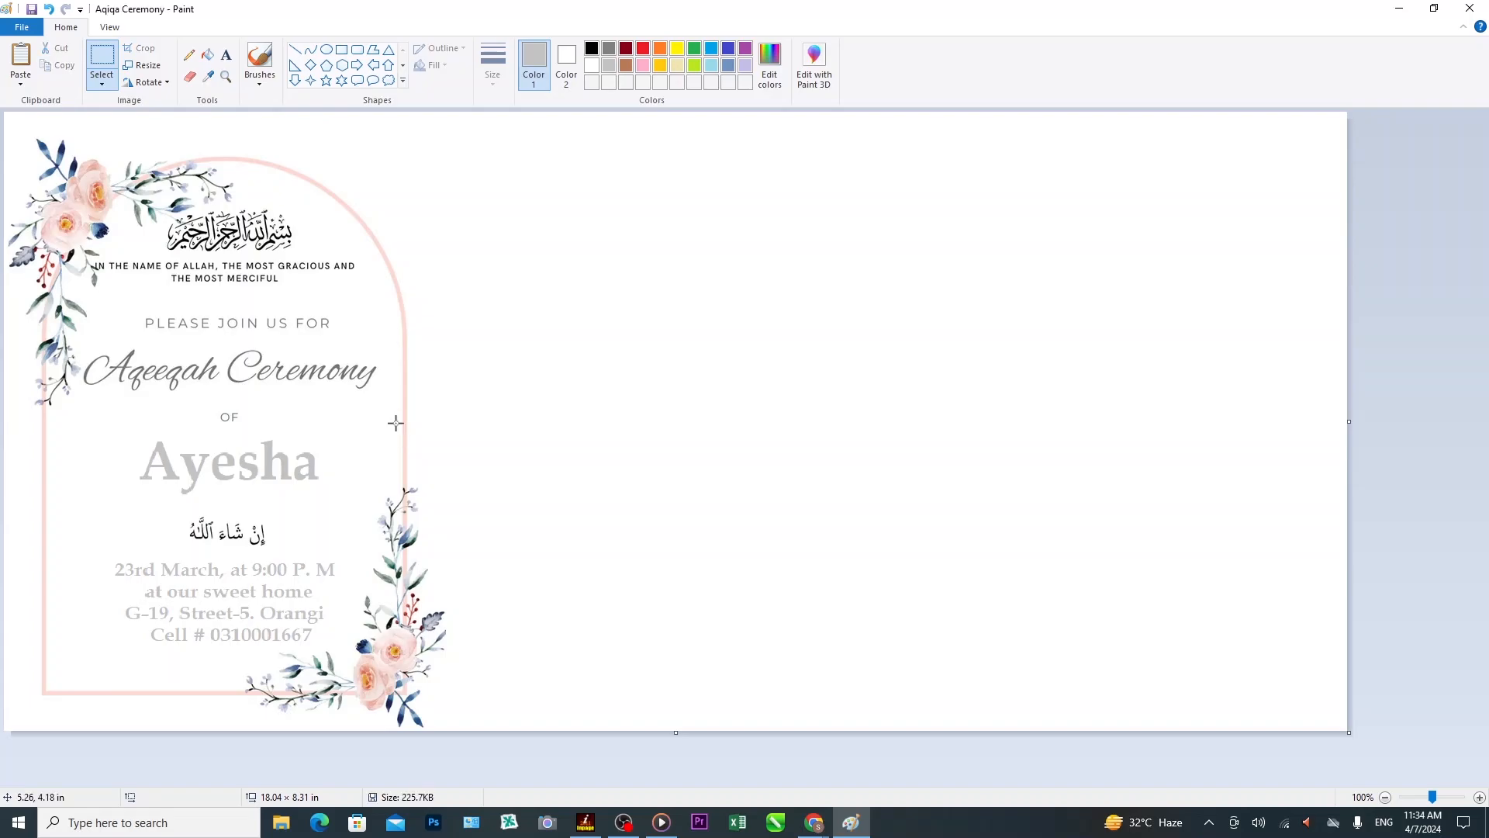